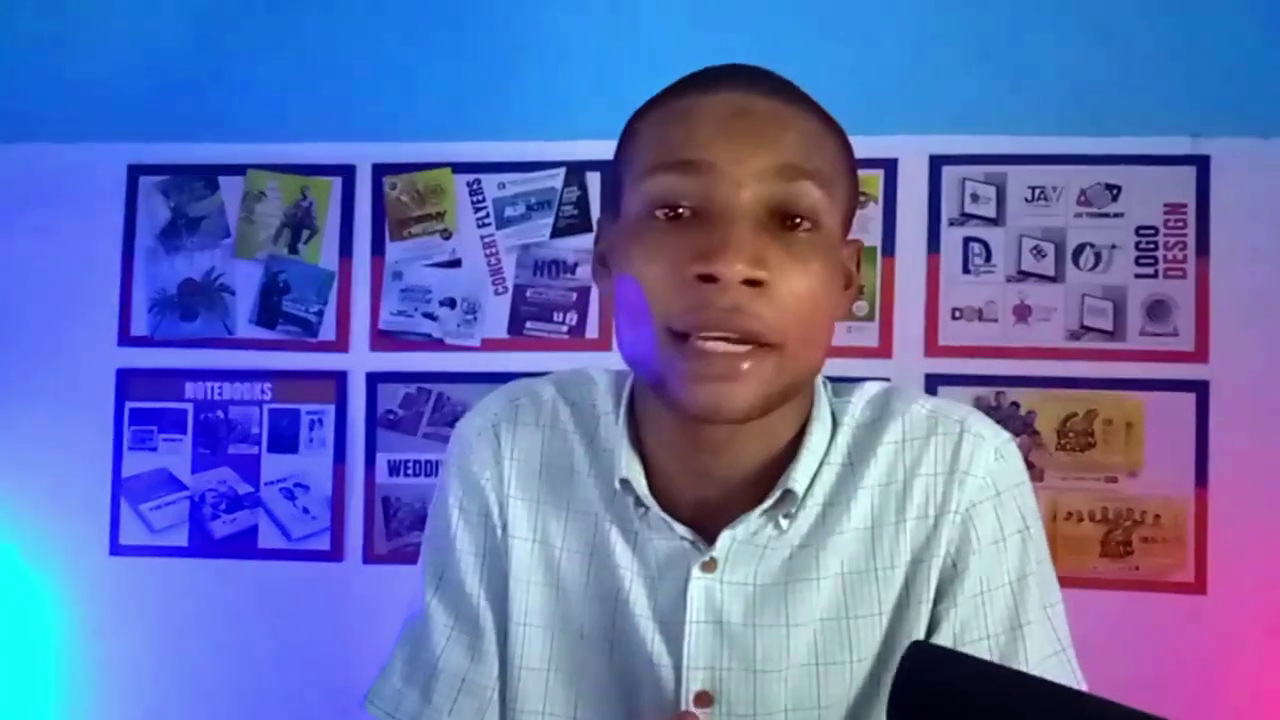
click(194, 337)
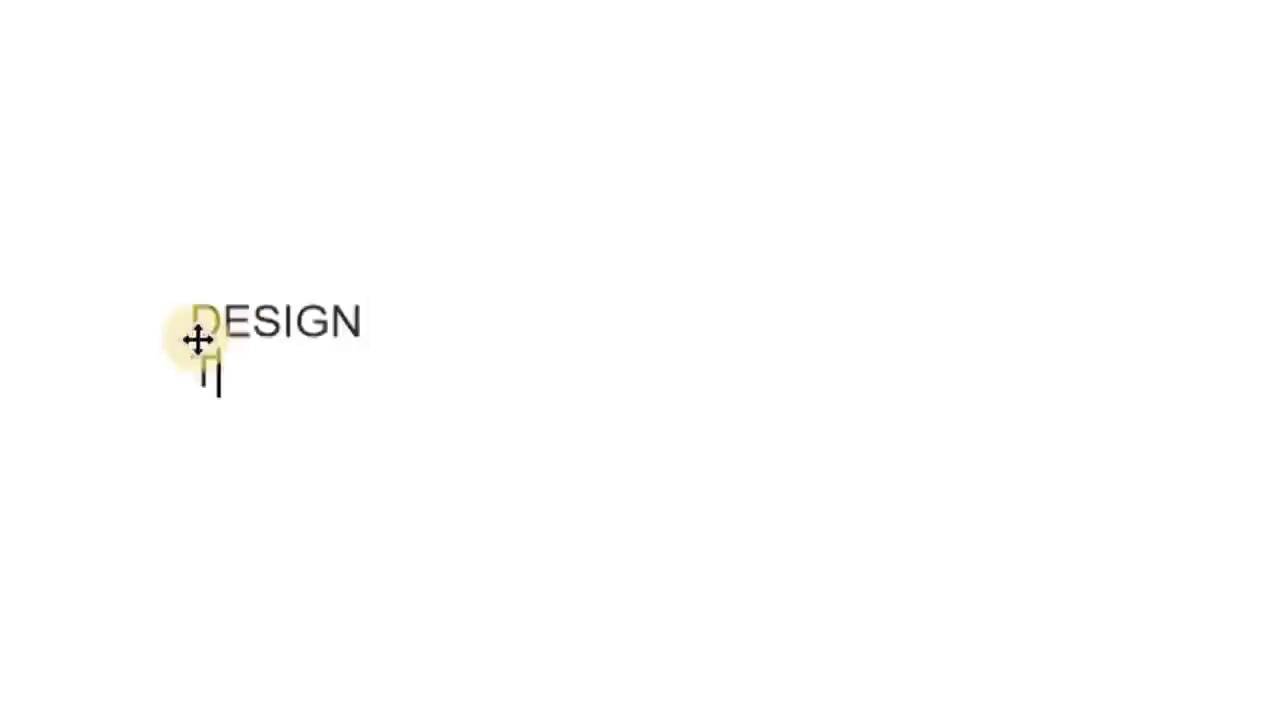
scroll(194, 337, up, 10)
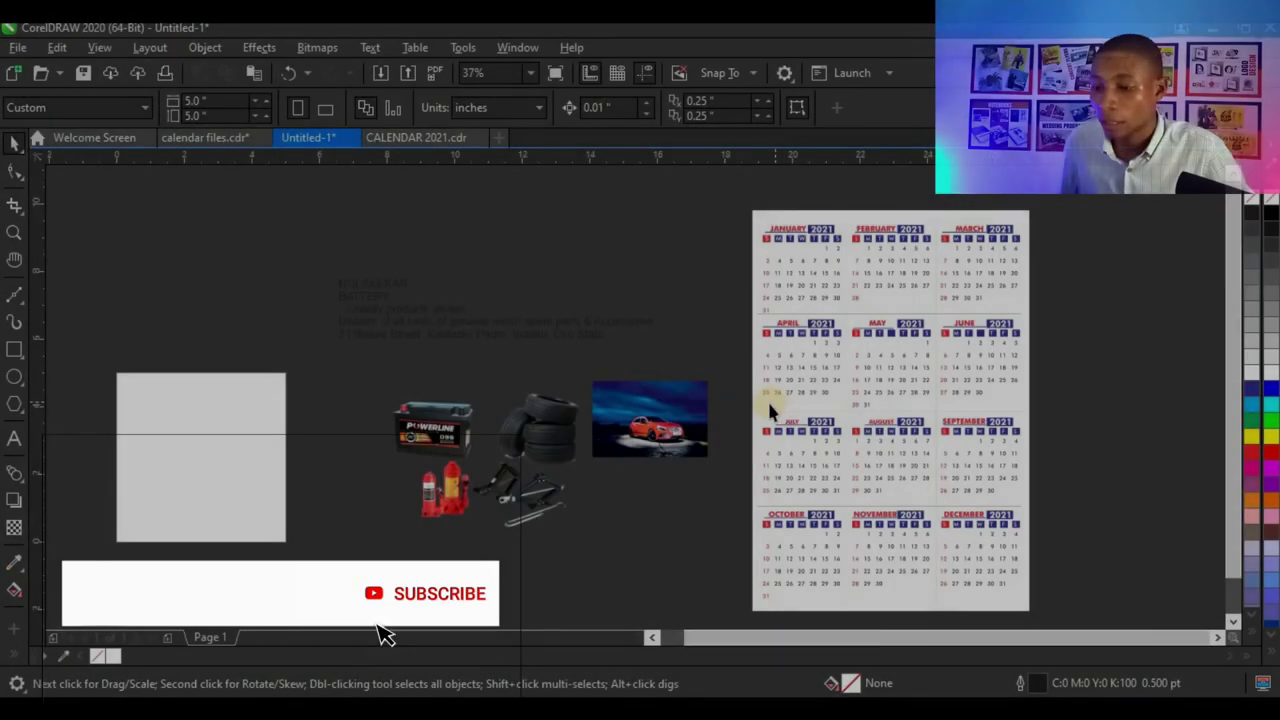
- Look over the business text, product pictures, car photo and 2021 calendar placed beside the page
scroll(769, 405, up, 2)
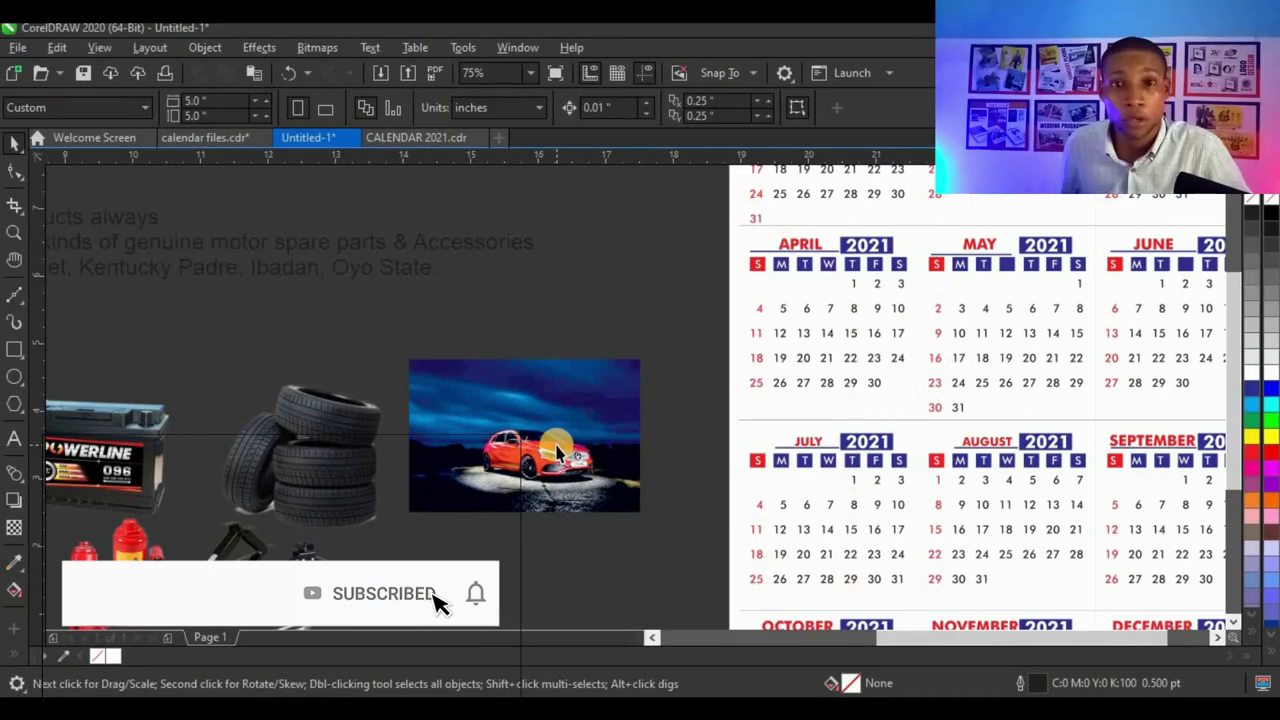
scroll(523, 465, down, 2)
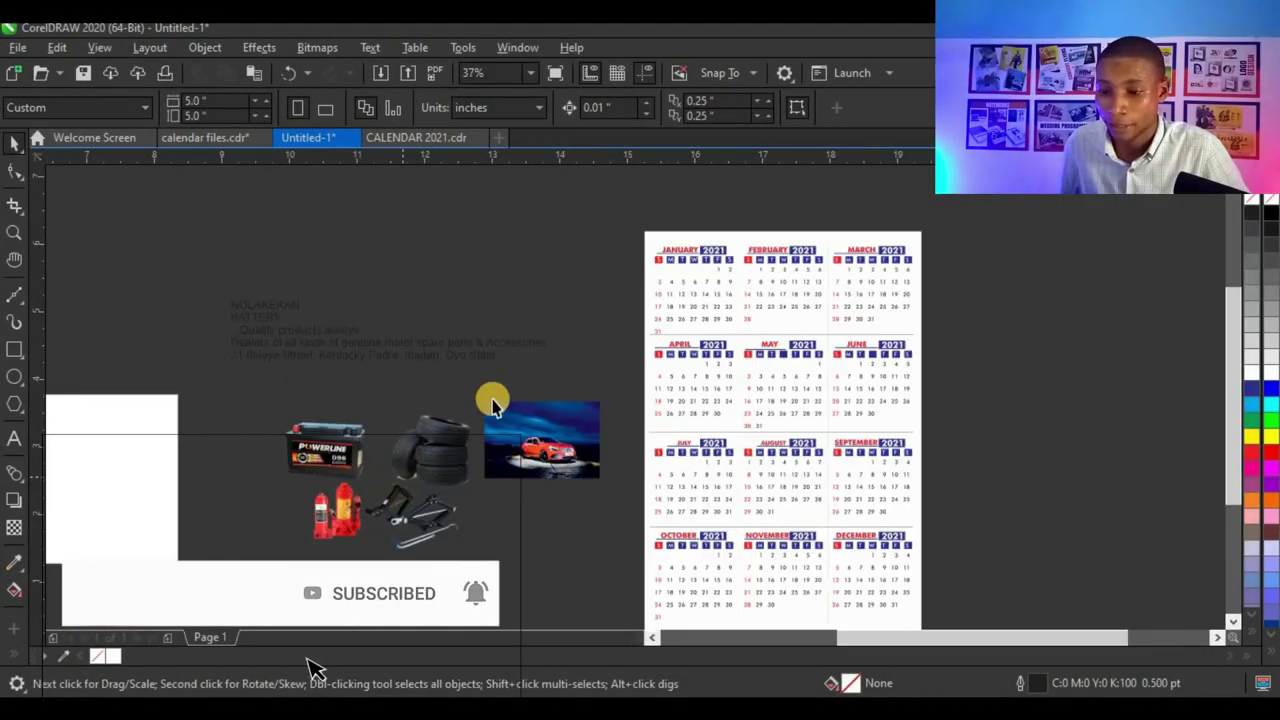
scroll(491, 394, up, 2)
scroll(724, 347, down, 4)
scroll(724, 347, up, 2)
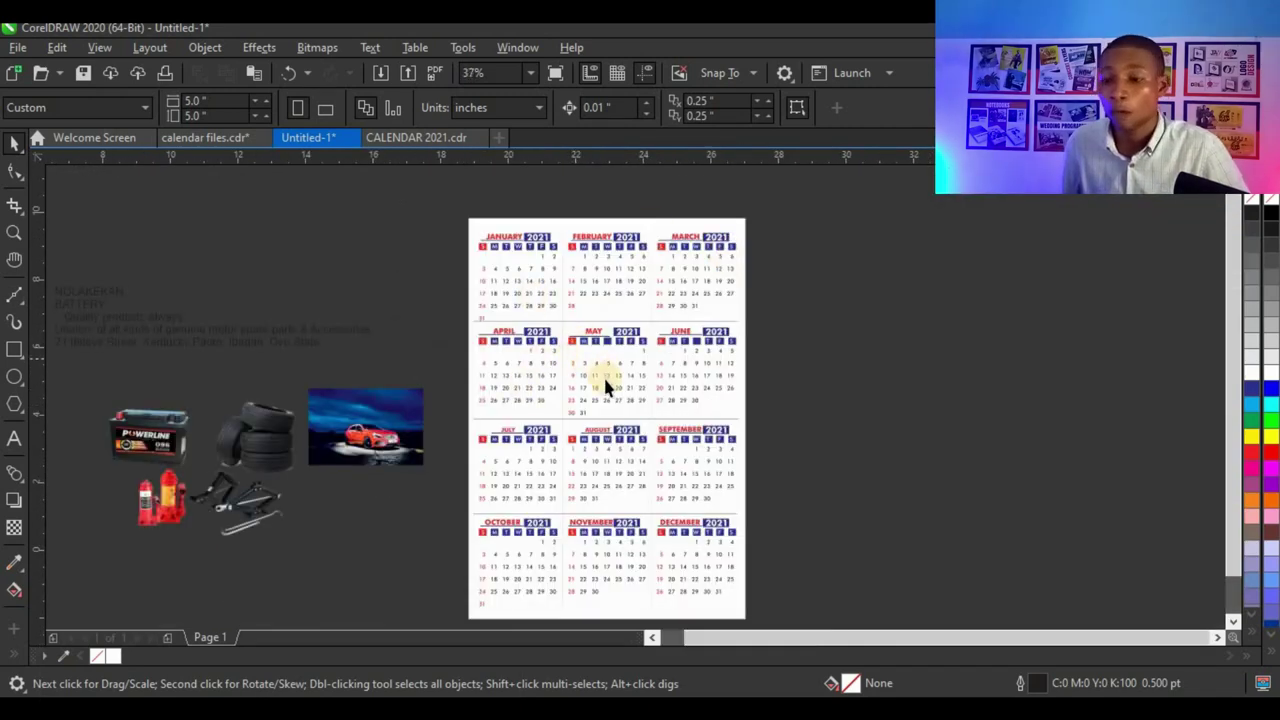
scroll(868, 321, down, 2)
scroll(450, 388, up, 2)
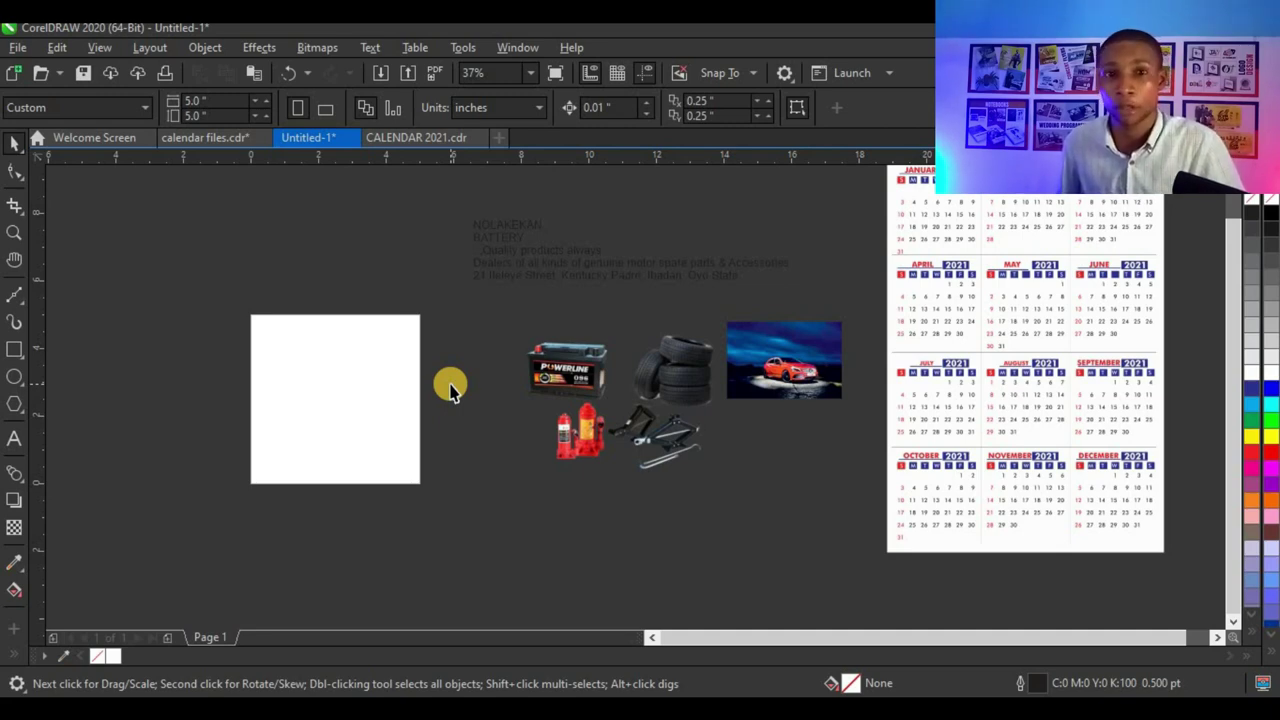
- Set the page size to the A2 preset and view the whole page
click(128, 107)
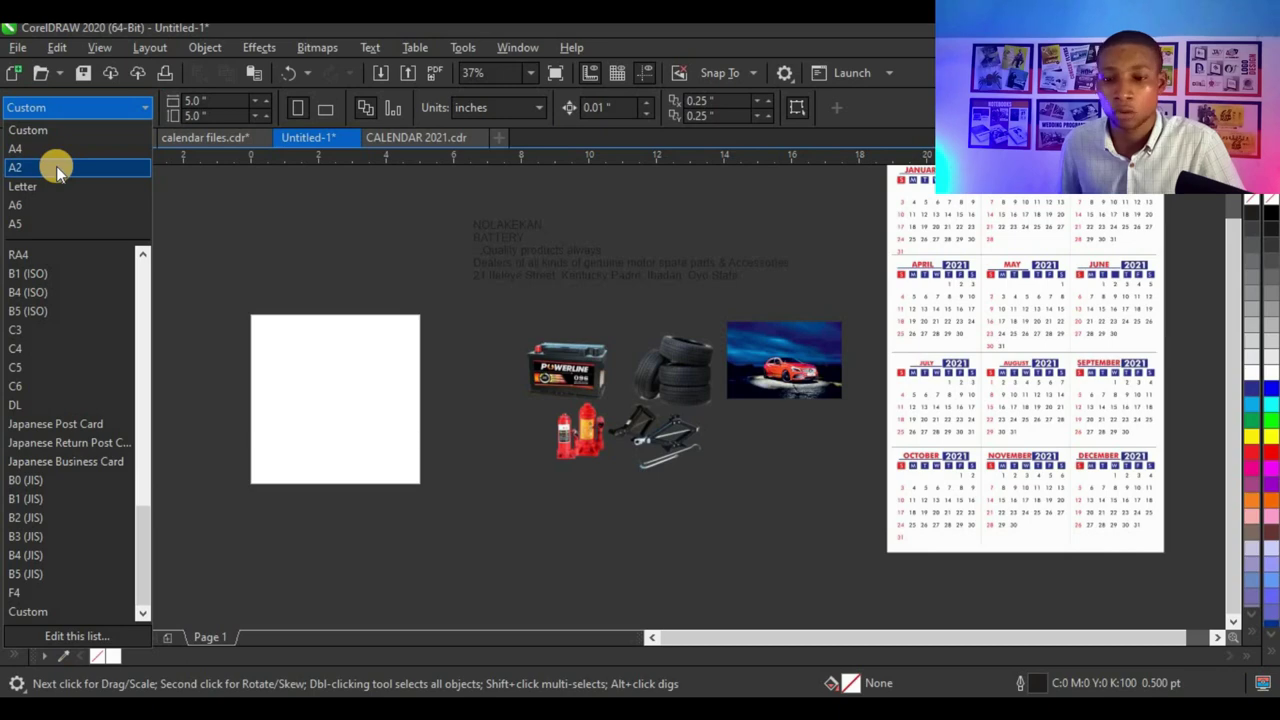
click(56, 166)
scroll(392, 297, down, 3)
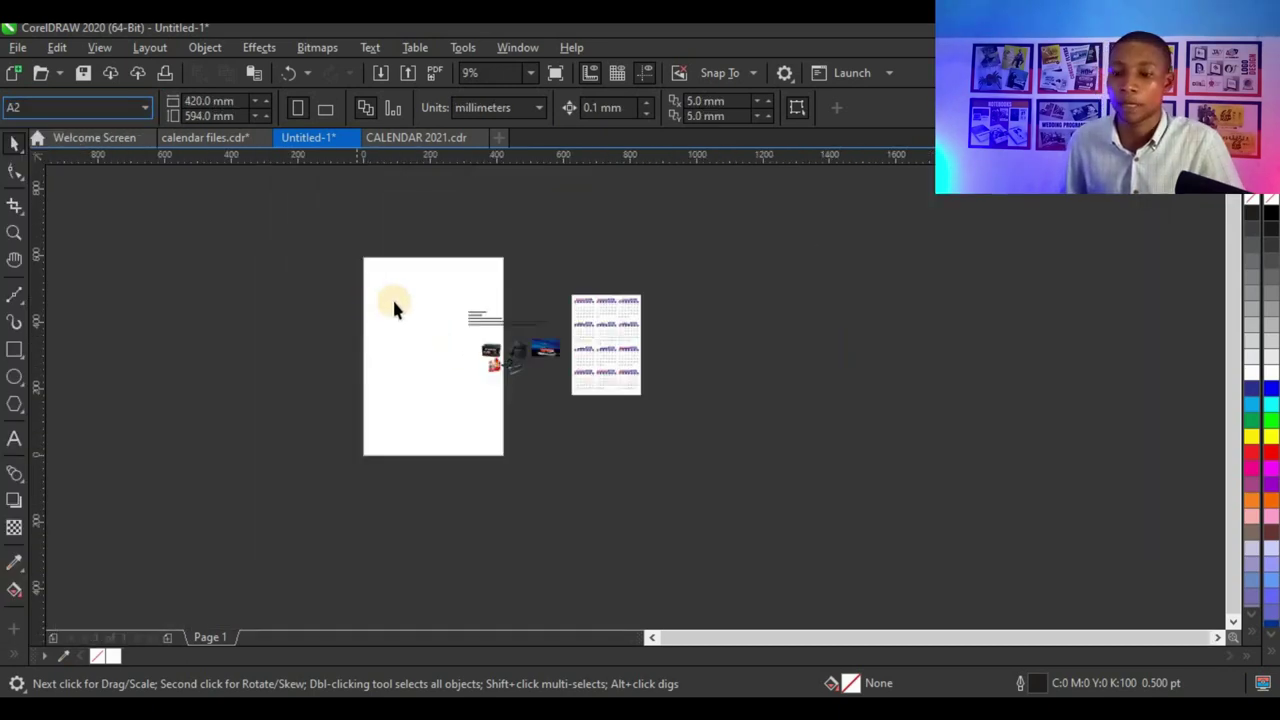
scroll(395, 297, up, 2)
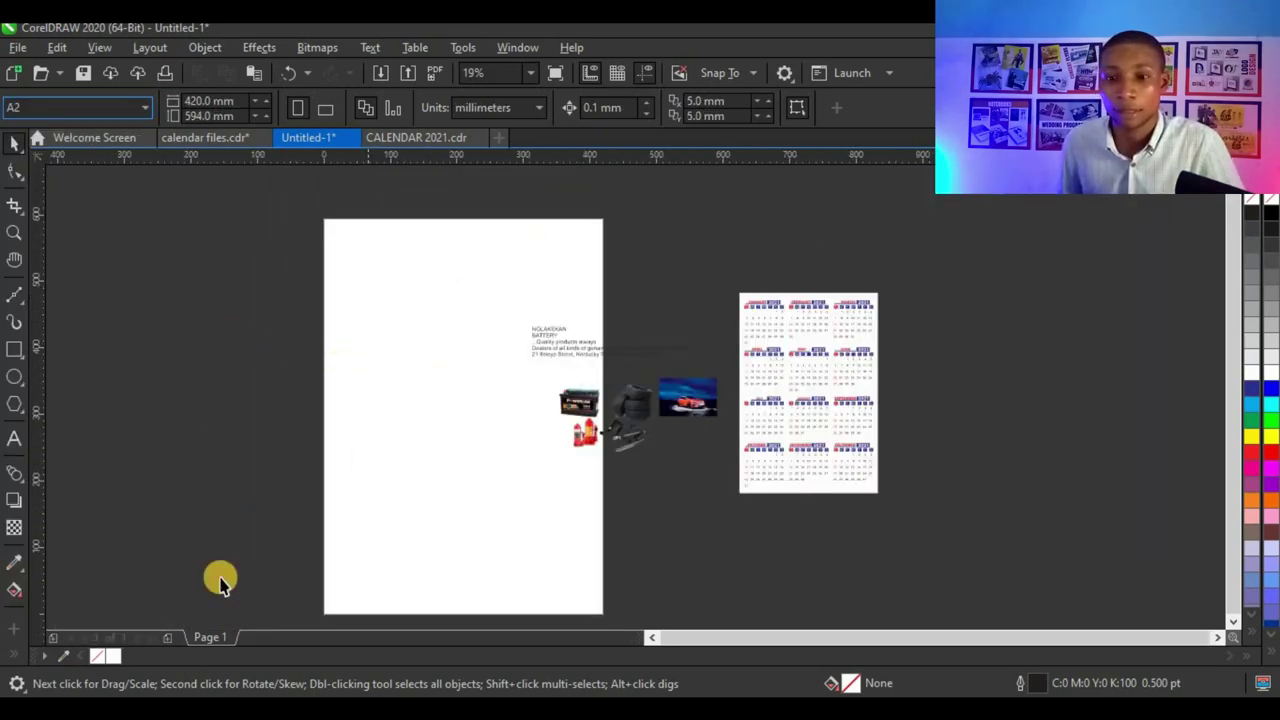
- Move the business text, product pictures, car photo and calendar together clear of the page, onto the empty area to its right
drag(604, 400, 1006, 586)
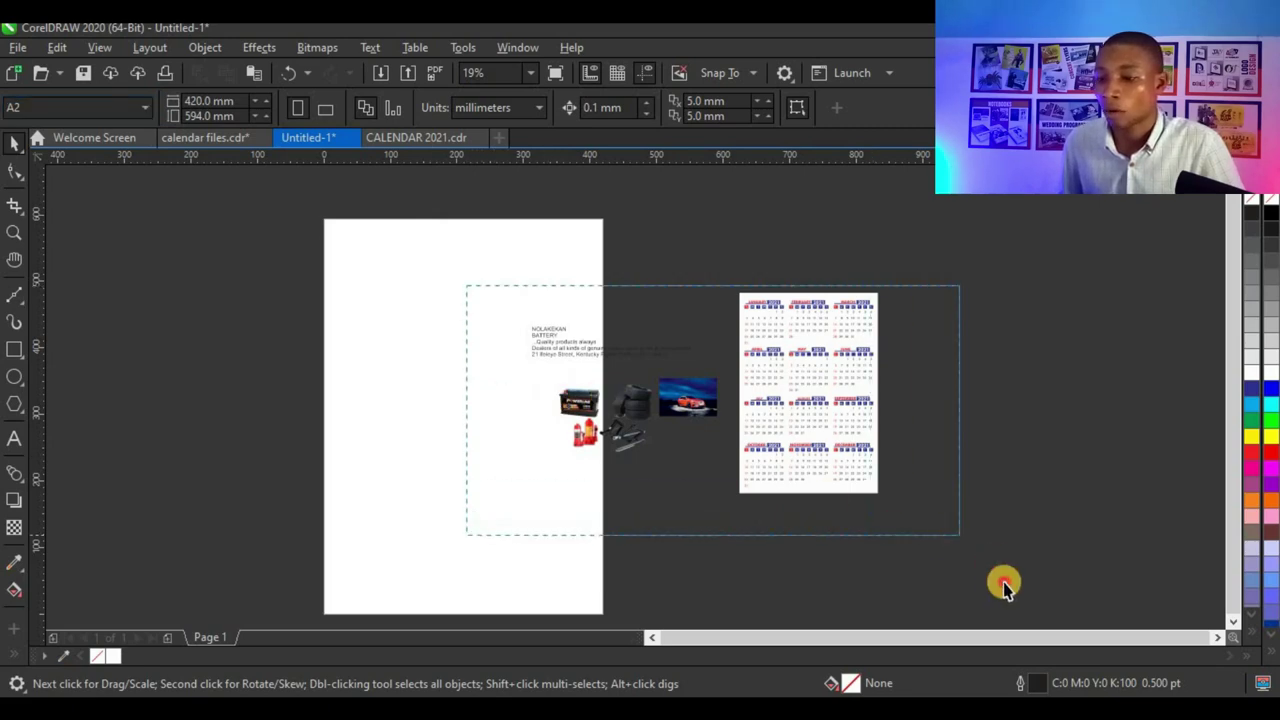
drag(767, 421, 897, 384)
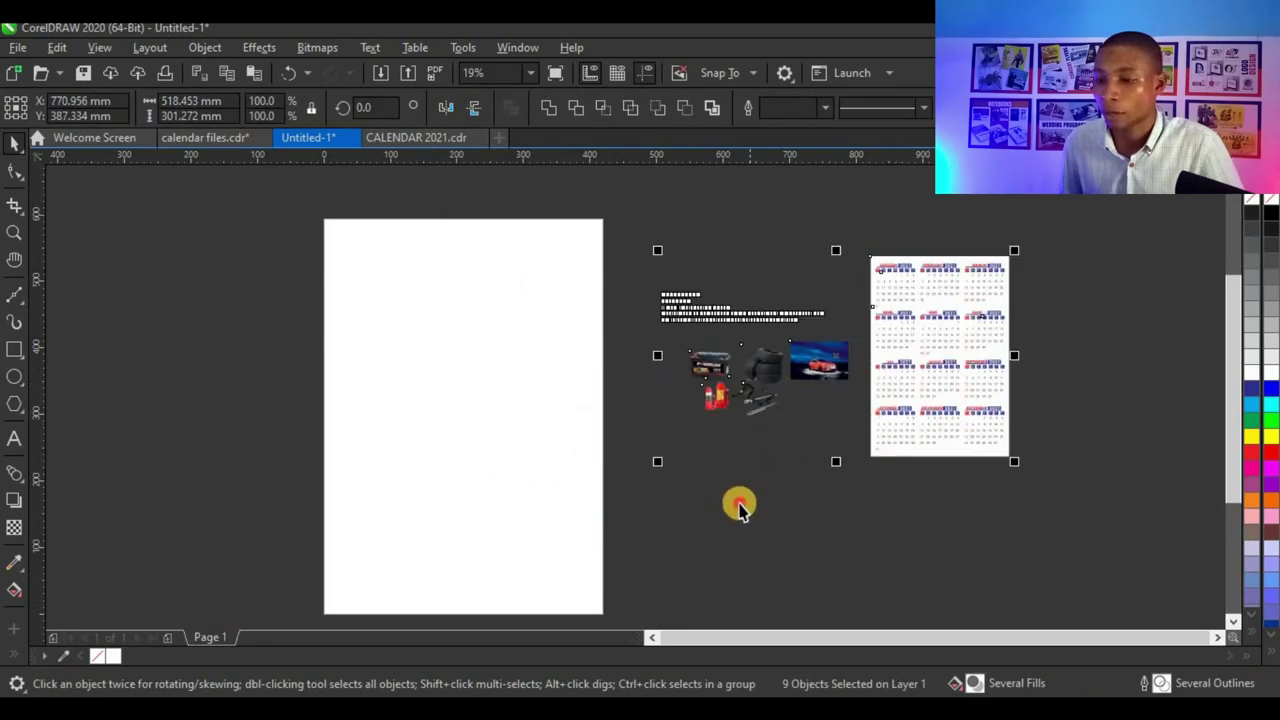
click(740, 506)
scroll(1019, 258, up, 1)
scroll(809, 323, down, 2)
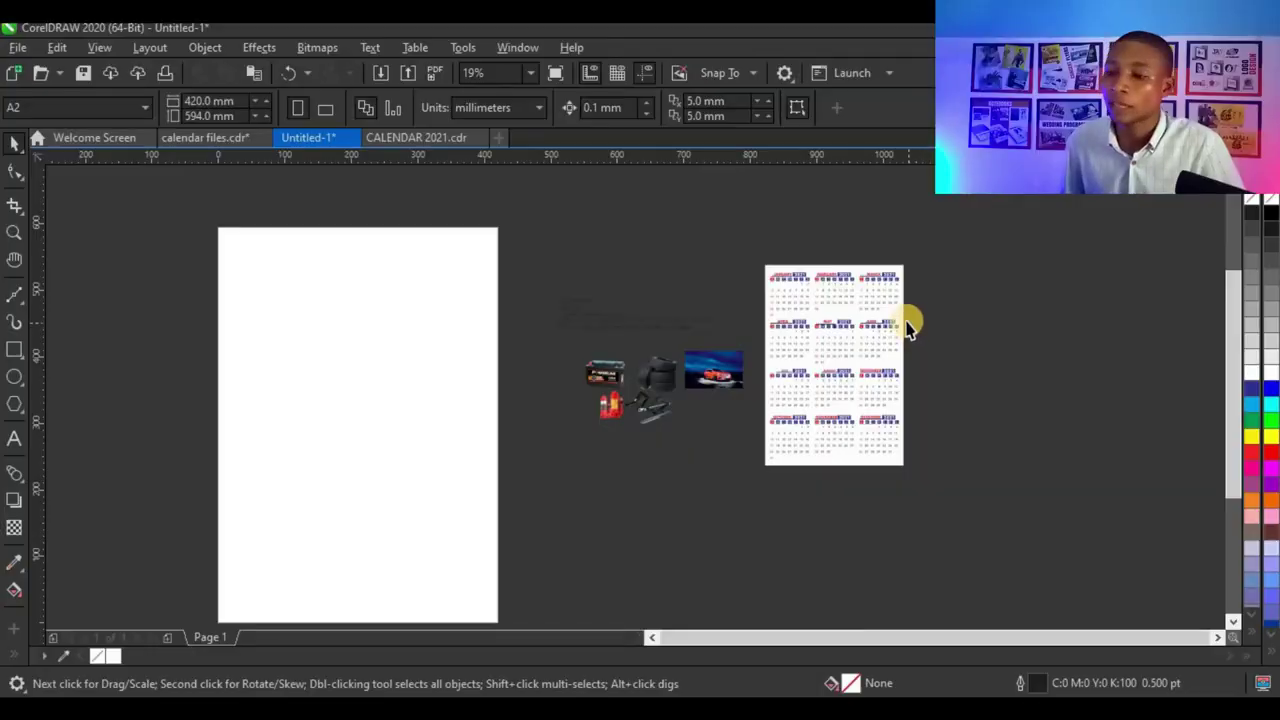
- Examine the 2021 calendar's twelve month blocks and their arrangement relative to the A2 page
scroll(907, 328, up, 2)
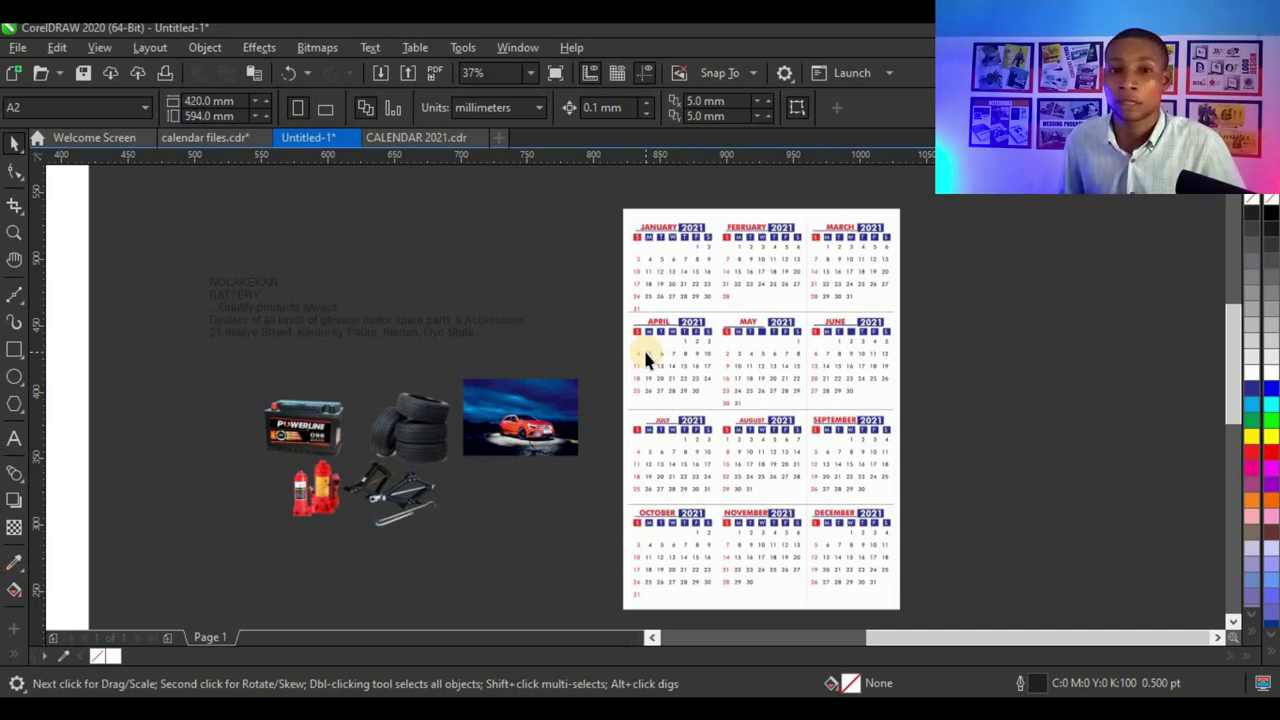
scroll(651, 310, down, 2)
scroll(760, 275, up, 2)
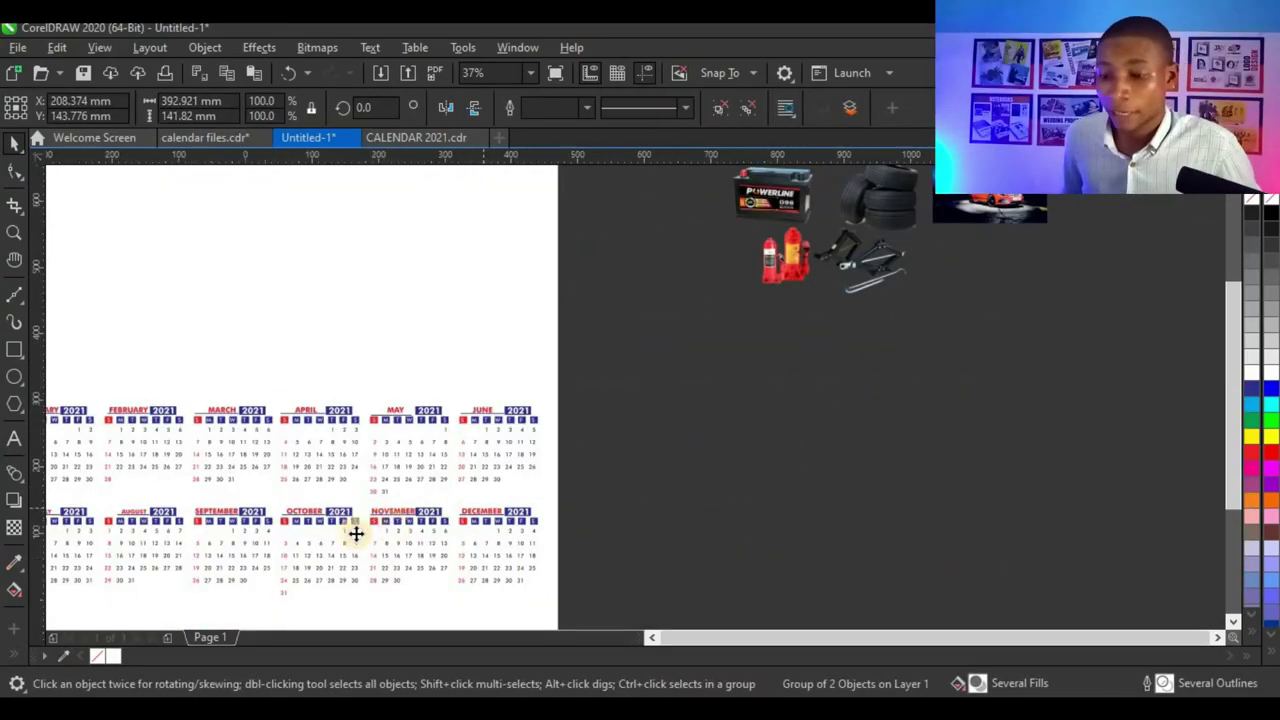
scroll(356, 533, down, 1)
scroll(342, 531, up, 1)
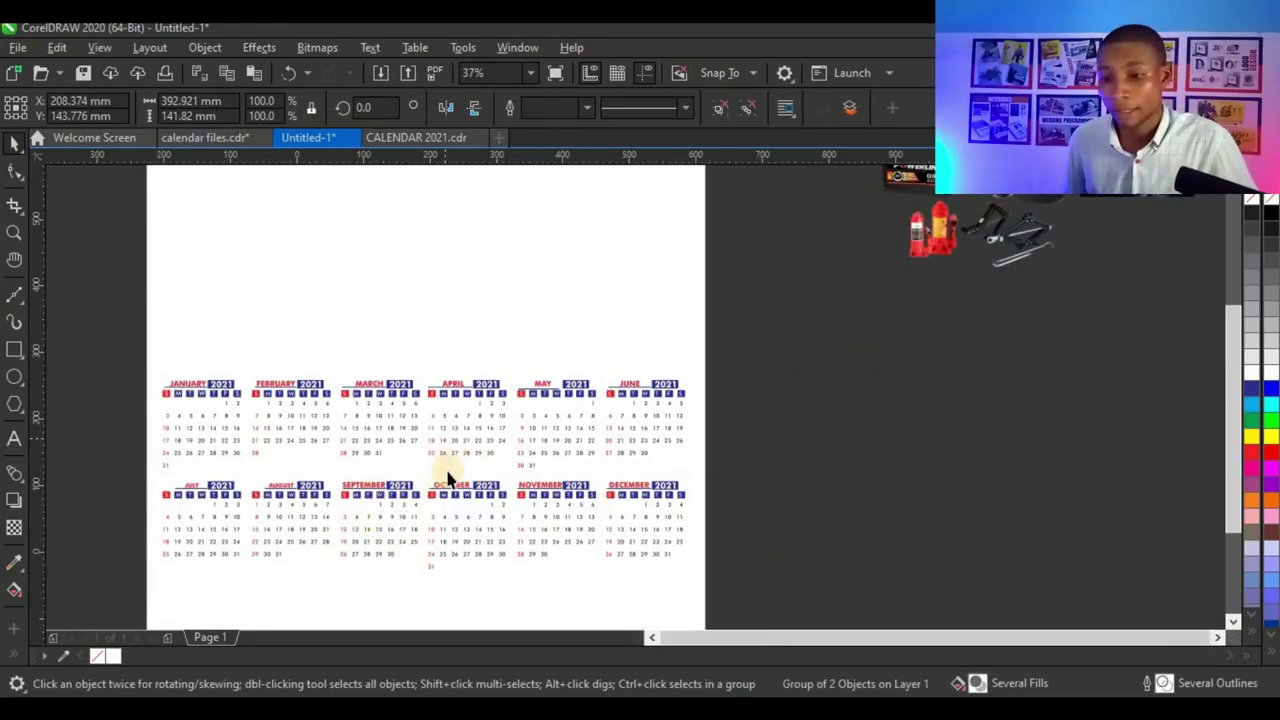
scroll(448, 480, down, 2)
scroll(443, 457, up, 2)
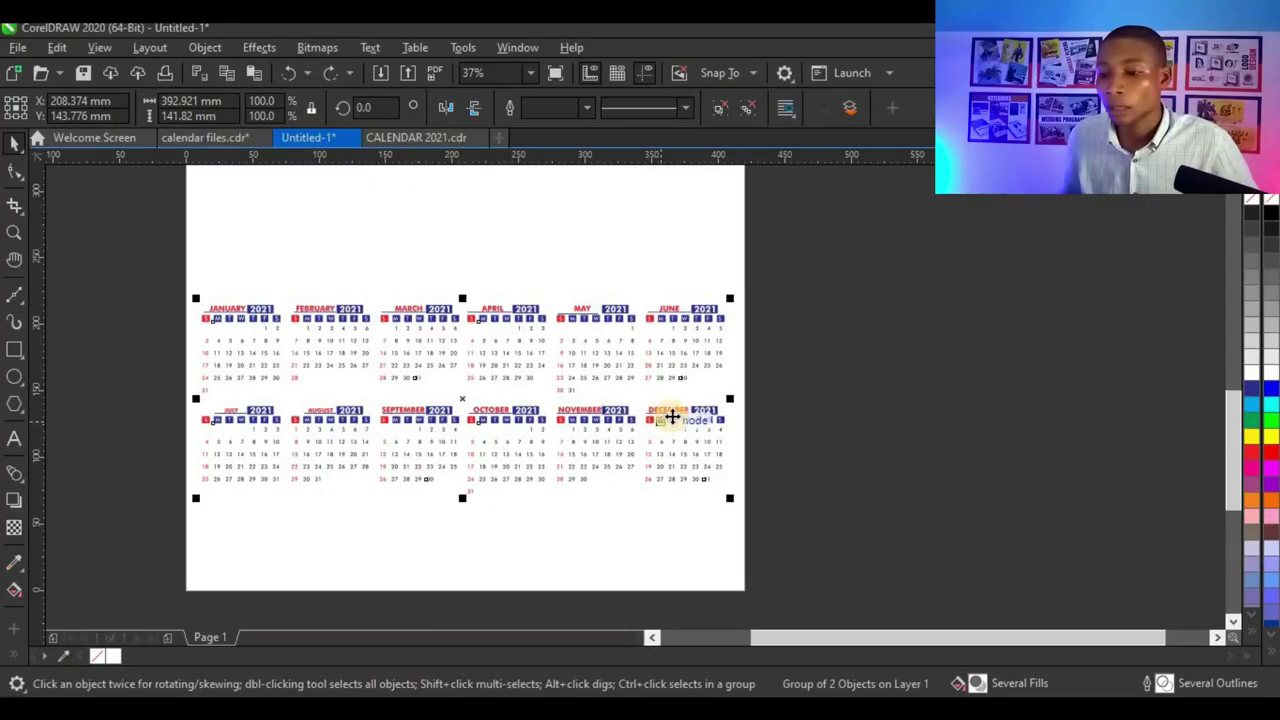
- Move the two-row calendar group down near the page's bottom edge, centred at about Y 91 mm, and check its bottom margin
click(672, 416)
click(674, 426)
drag(673, 422, 668, 373)
scroll(582, 383, down, 1)
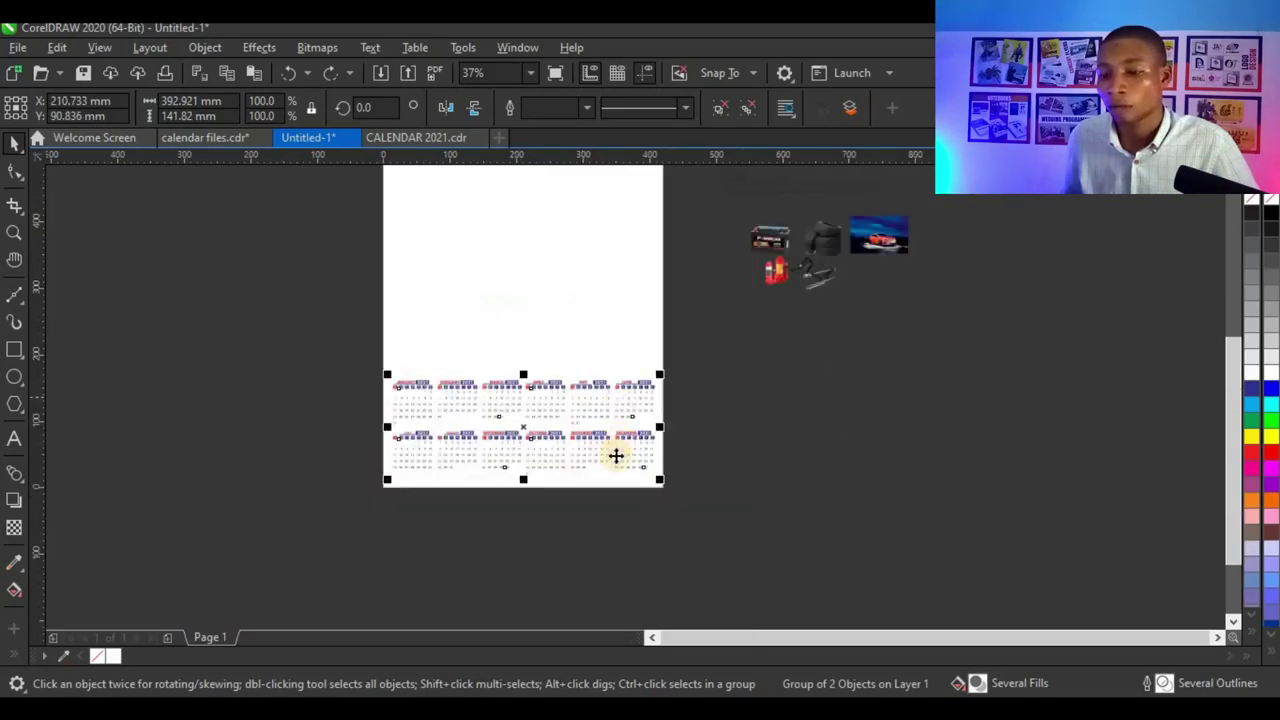
scroll(566, 489, up, 2)
scroll(530, 452, down, 2)
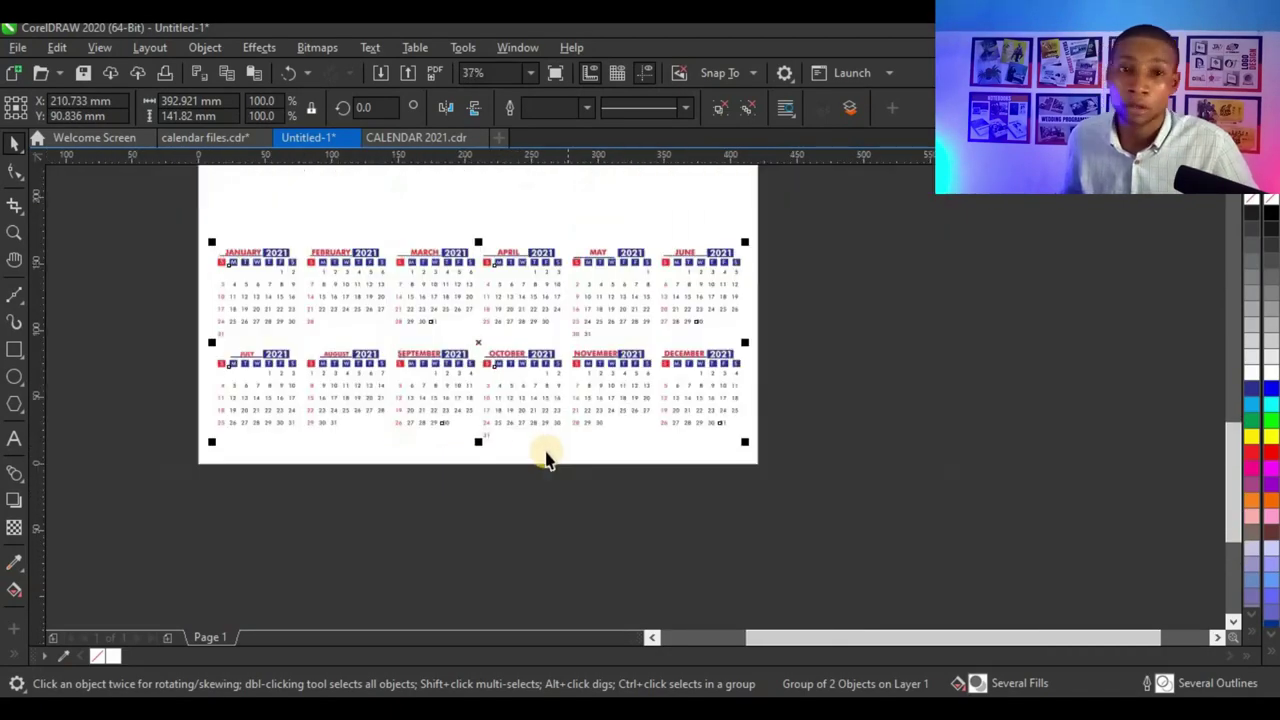
scroll(543, 449, up, 4)
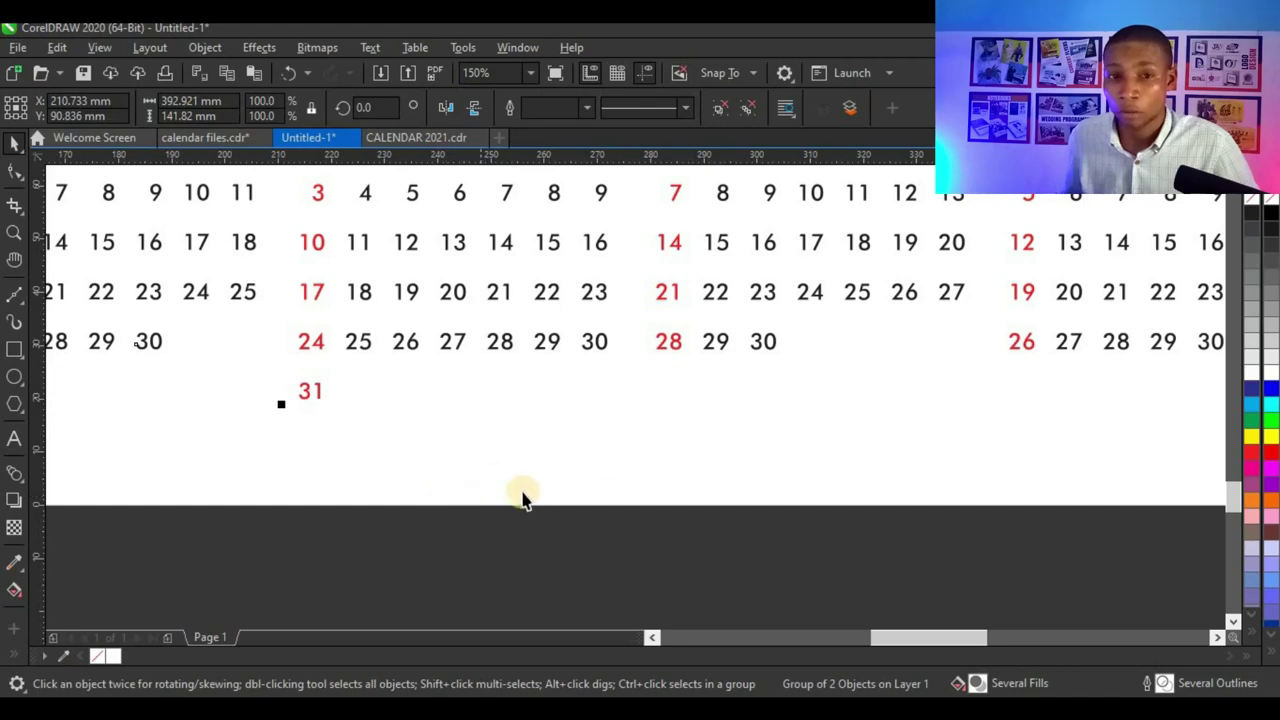
scroll(638, 466, down, 2)
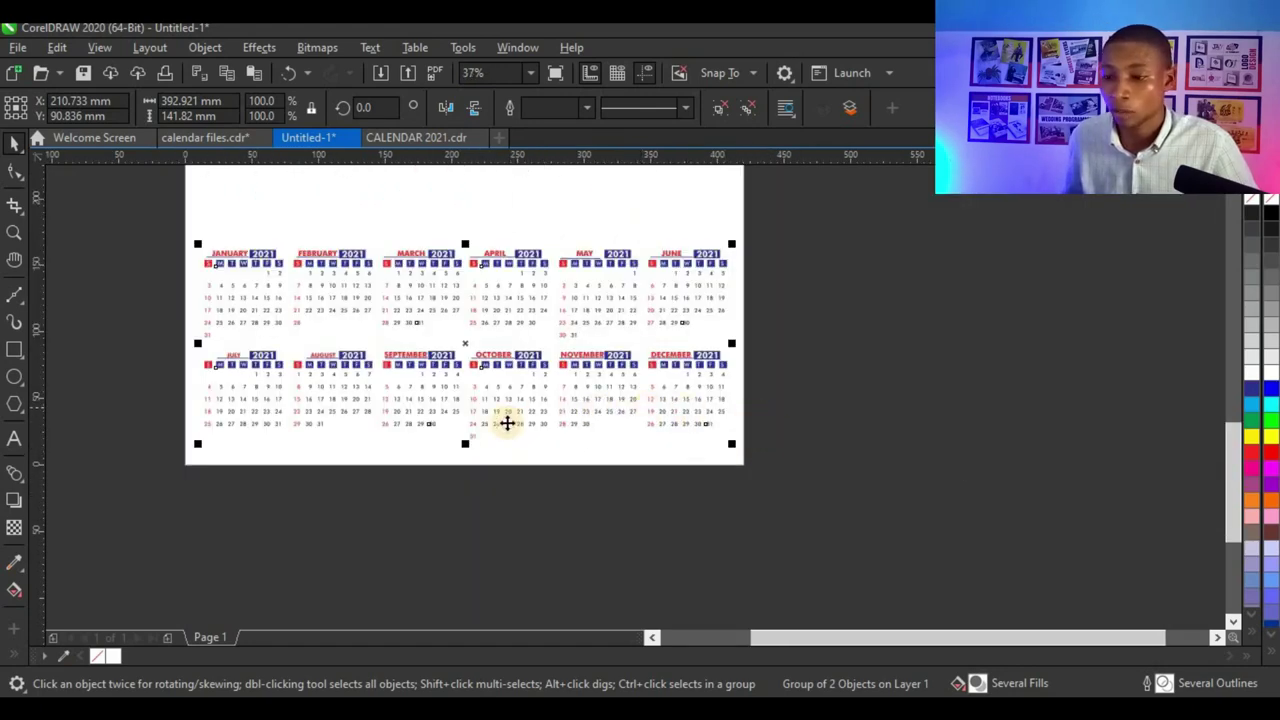
scroll(563, 420, down, 2)
click(428, 278)
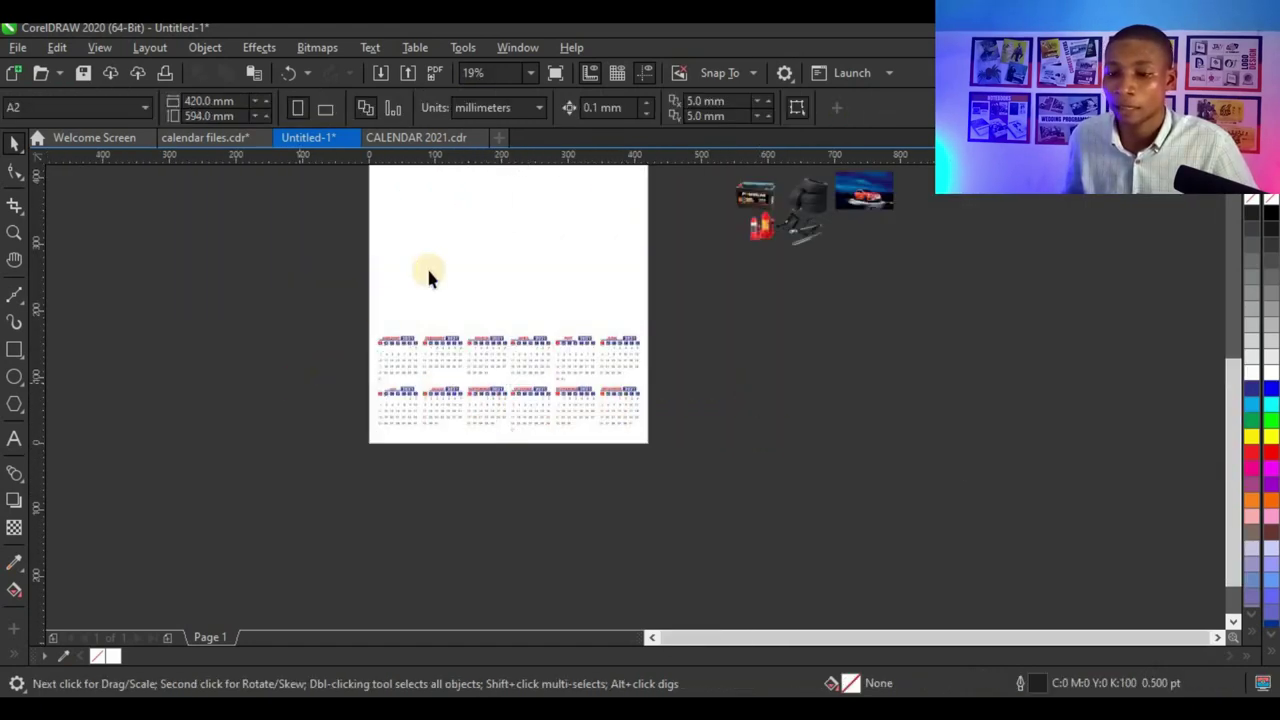
- Create a page-frame rectangle matching the A2 page, remove its outline and fill it white
click(15, 350)
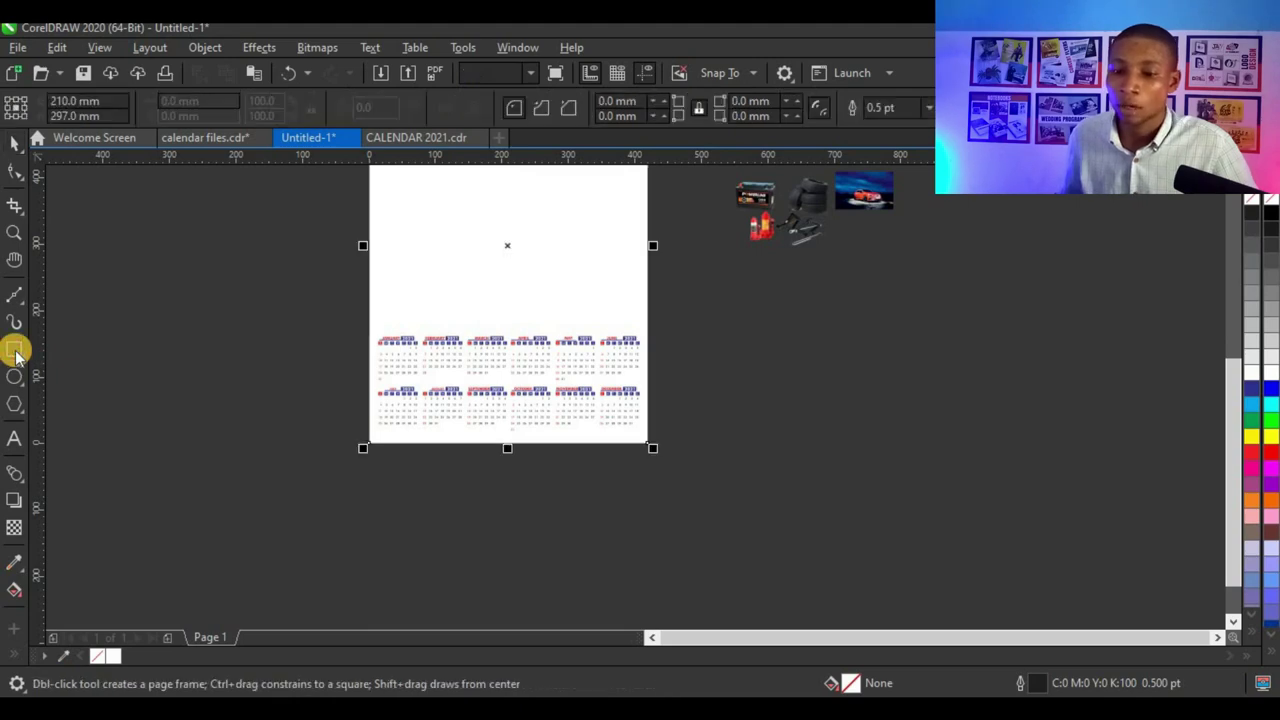
scroll(583, 297, down, 1)
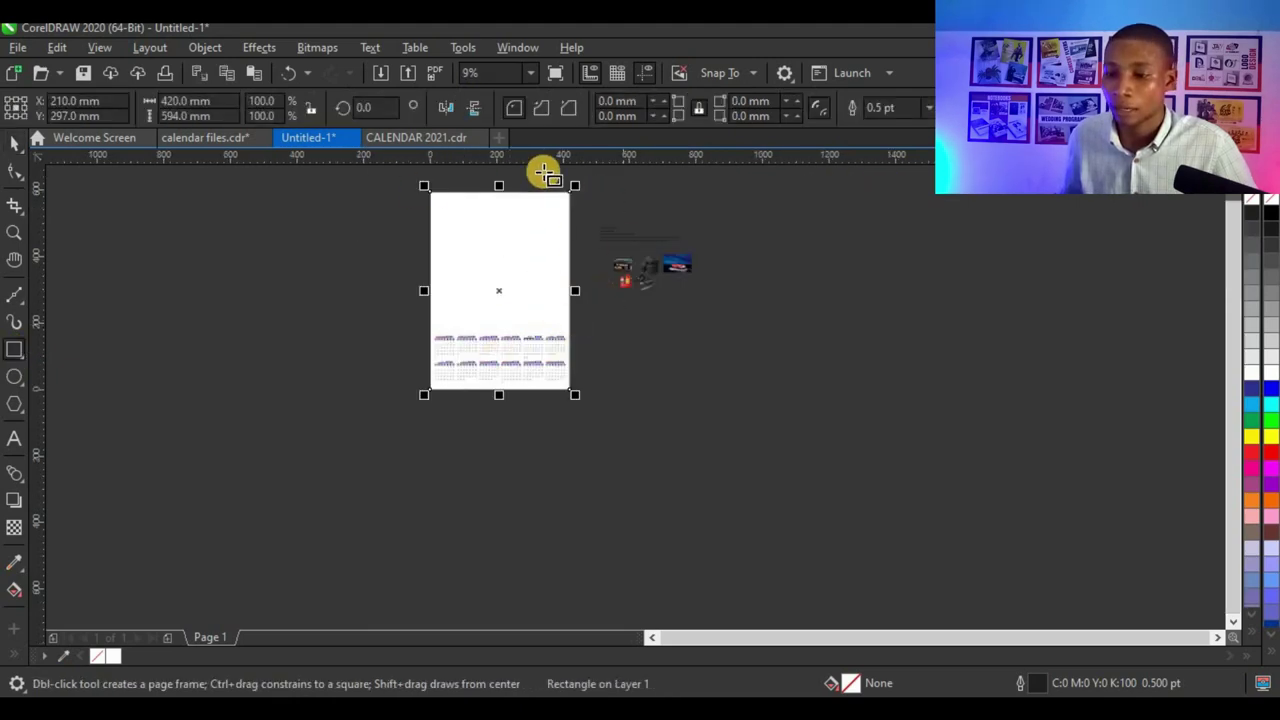
scroll(540, 172, up, 1)
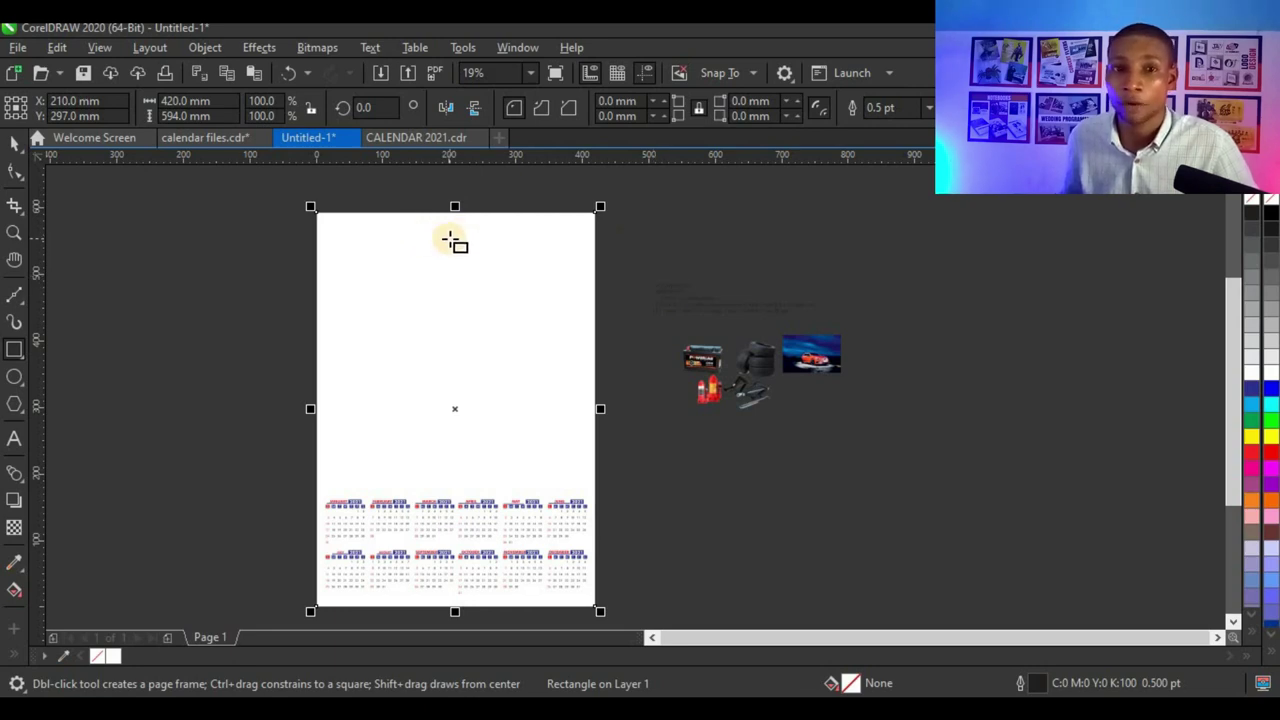
right_click(1253, 201)
click(16, 145)
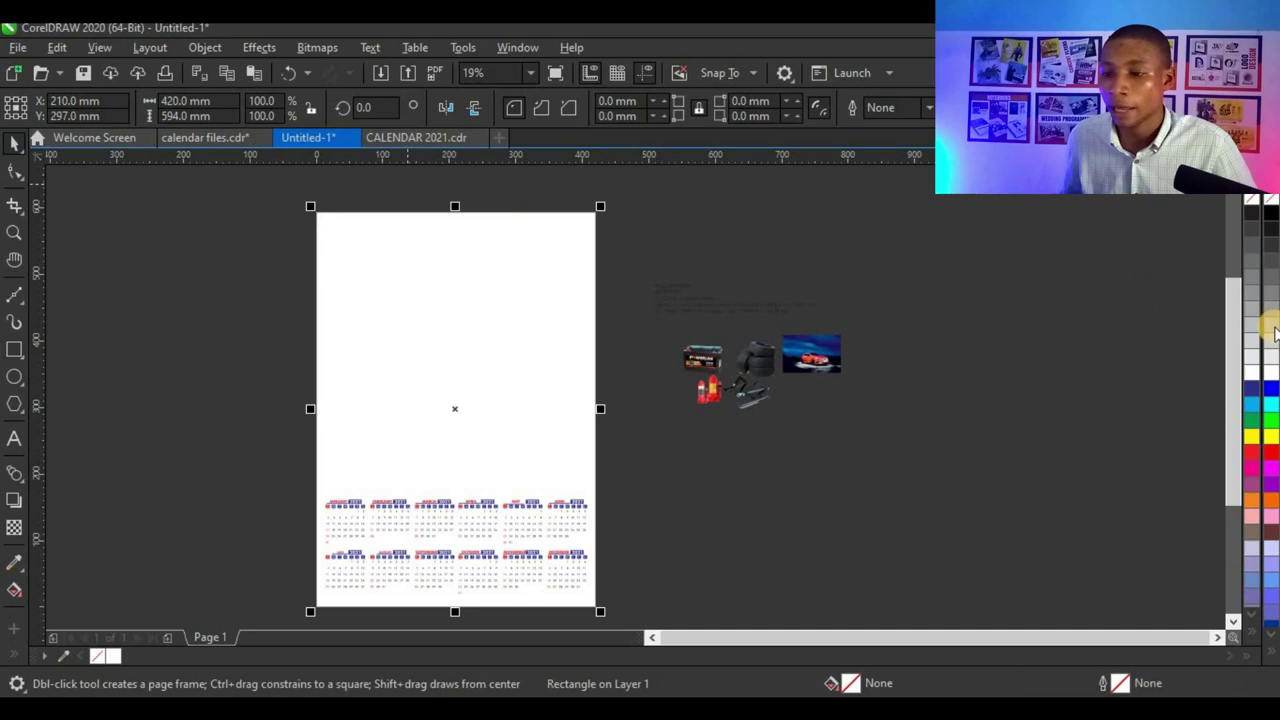
click(1253, 374)
scroll(626, 534, down, 2)
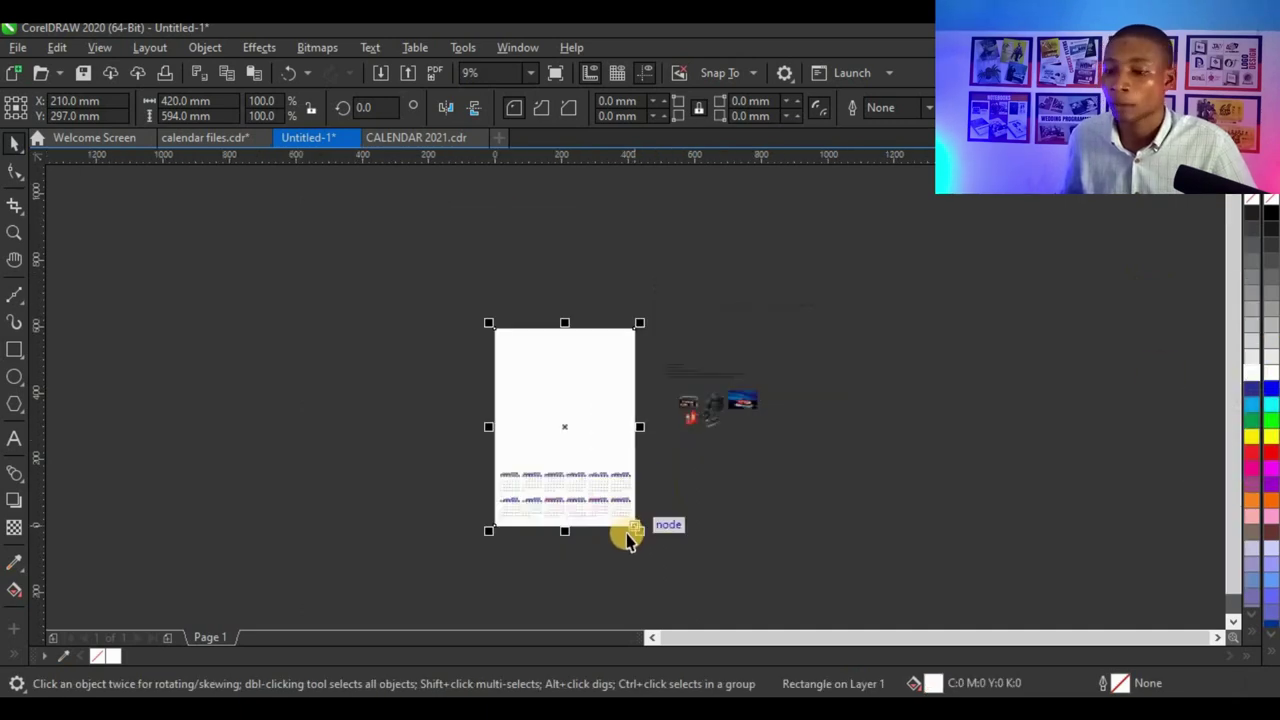
- Lock the calendar group and the white background rectangle together, and test that neither can be selected
scroll(626, 520, up, 4)
click(598, 300)
scroll(530, 320, down, 2)
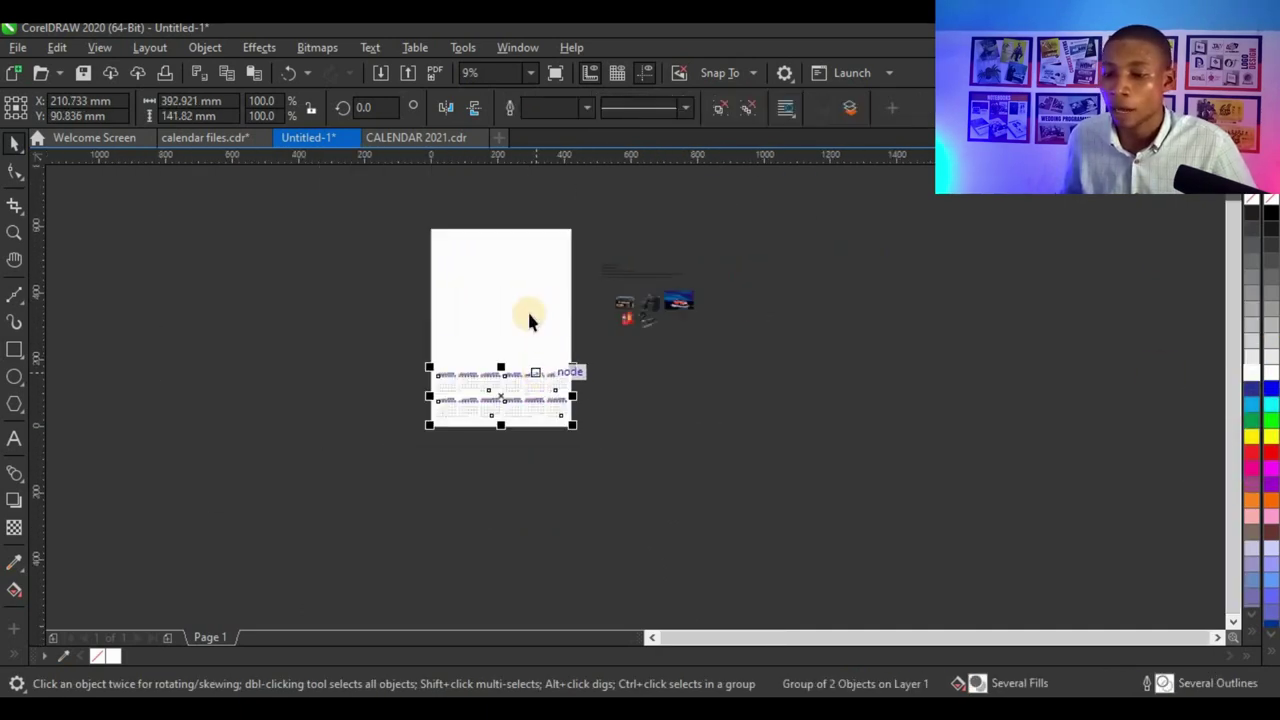
shift+click(513, 326)
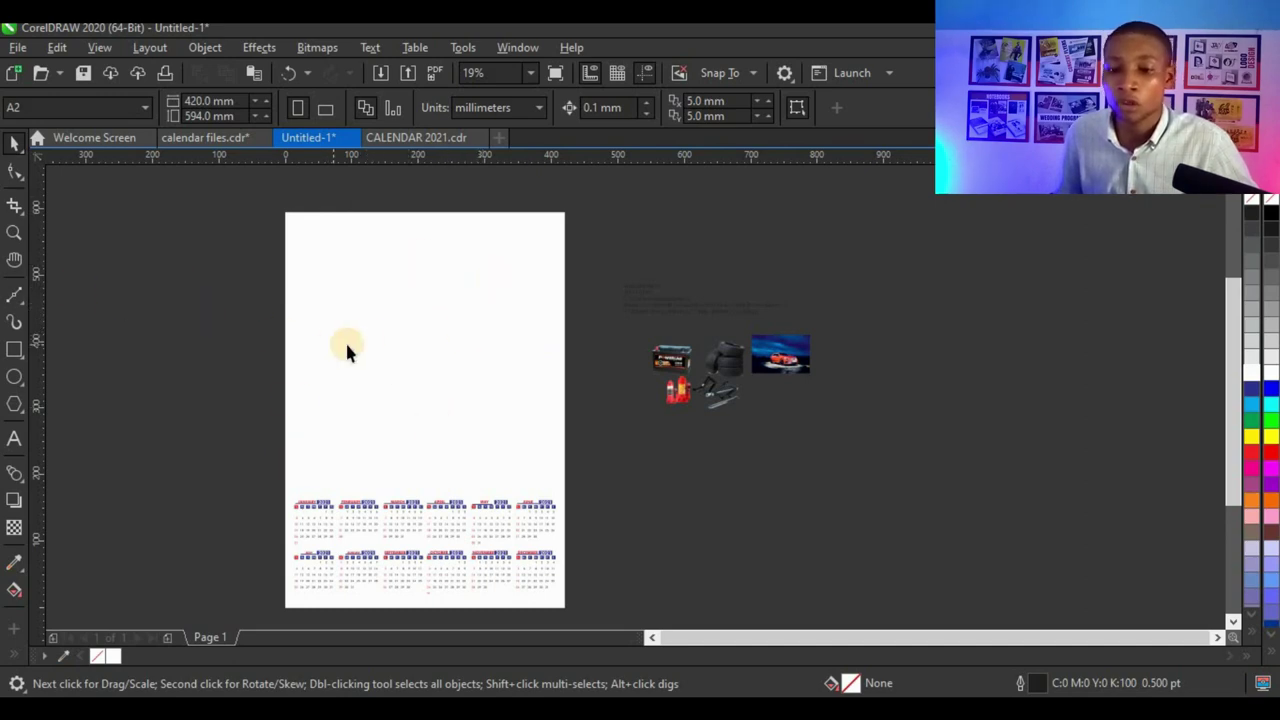
click(390, 362)
click(320, 313)
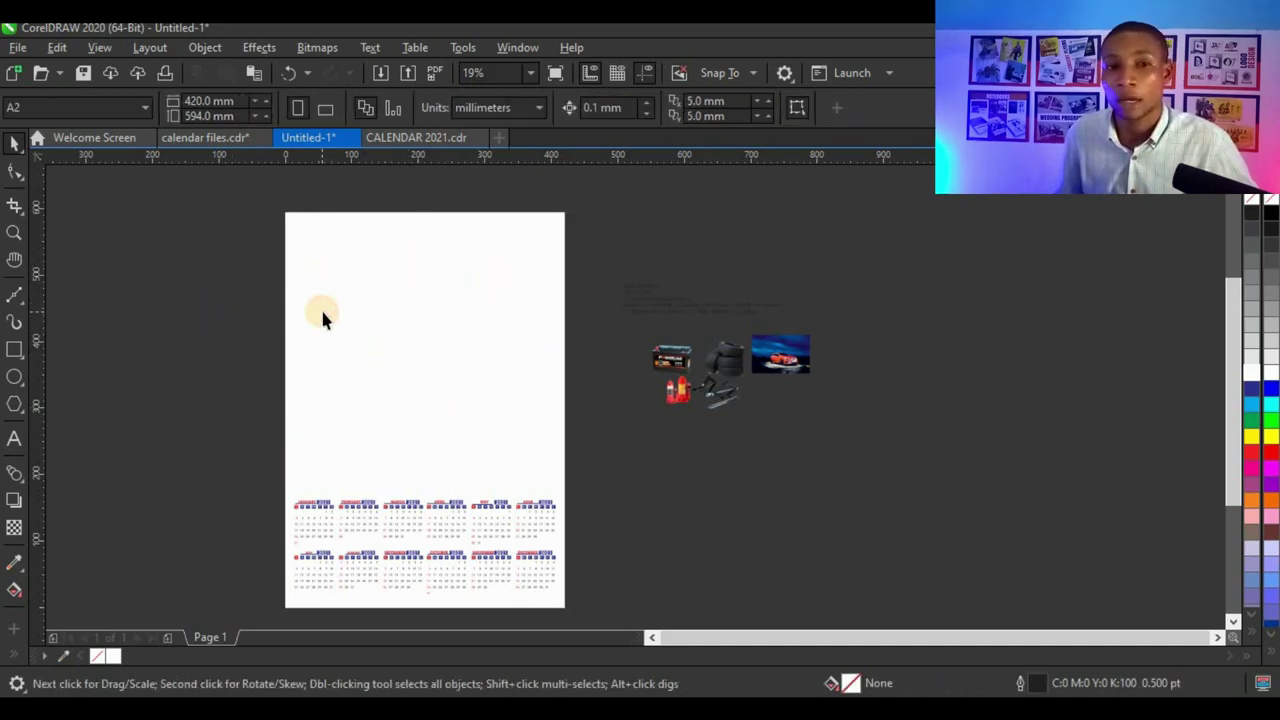
- With the Pen tool, draw a sagging curve about 420 × 151 mm from the page's right edge to its left edge above the calendar
click(17, 302)
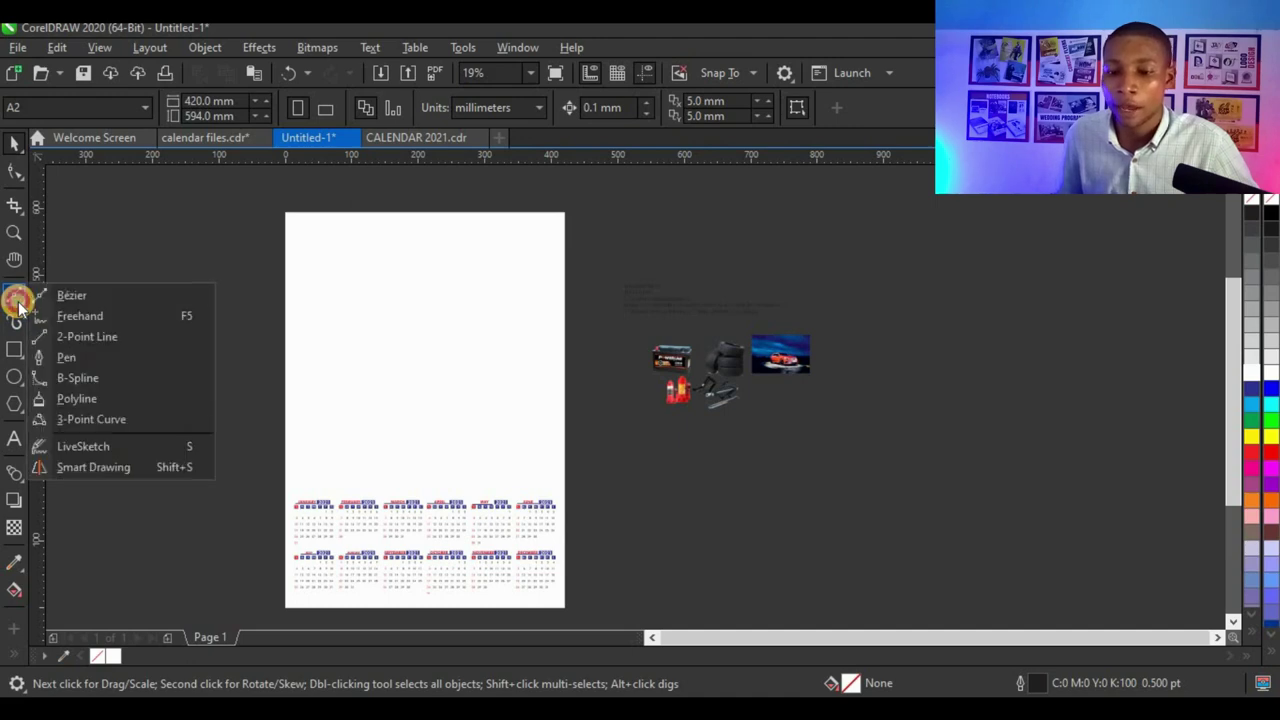
click(115, 368)
scroll(408, 491, up, 2)
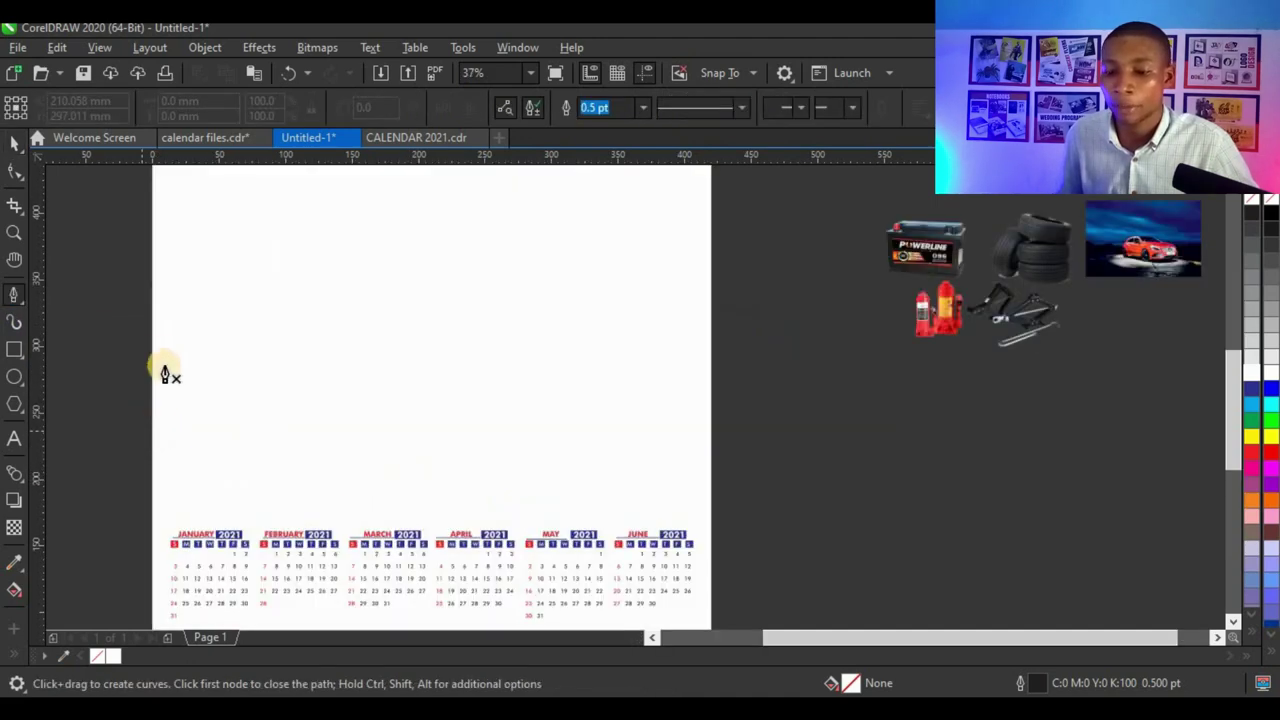
scroll(303, 410, down, 2)
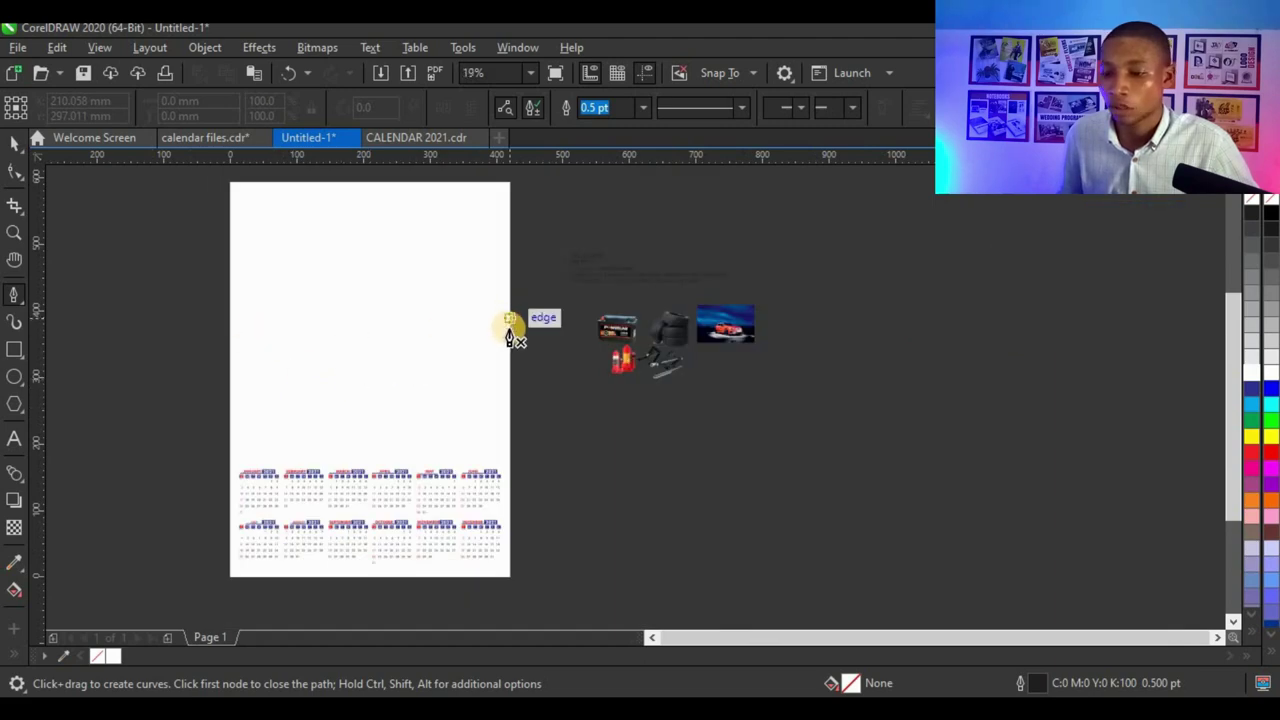
click(510, 400)
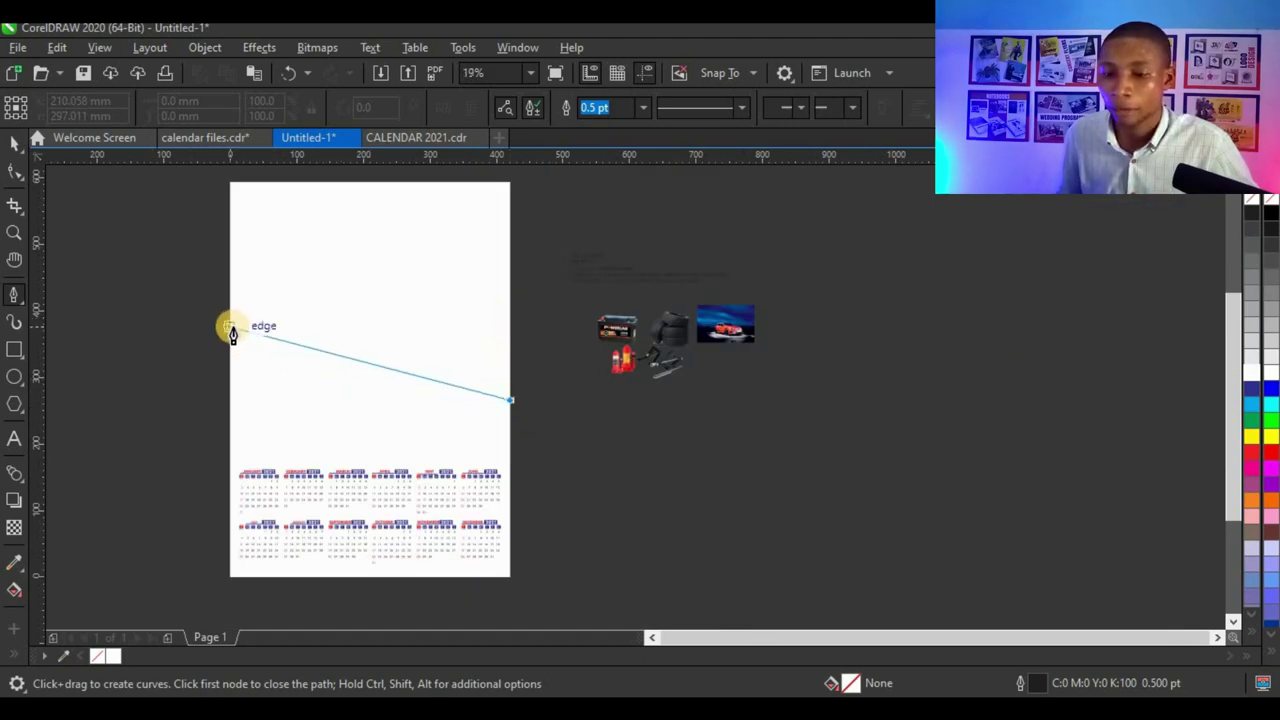
drag(230, 331, 183, 234)
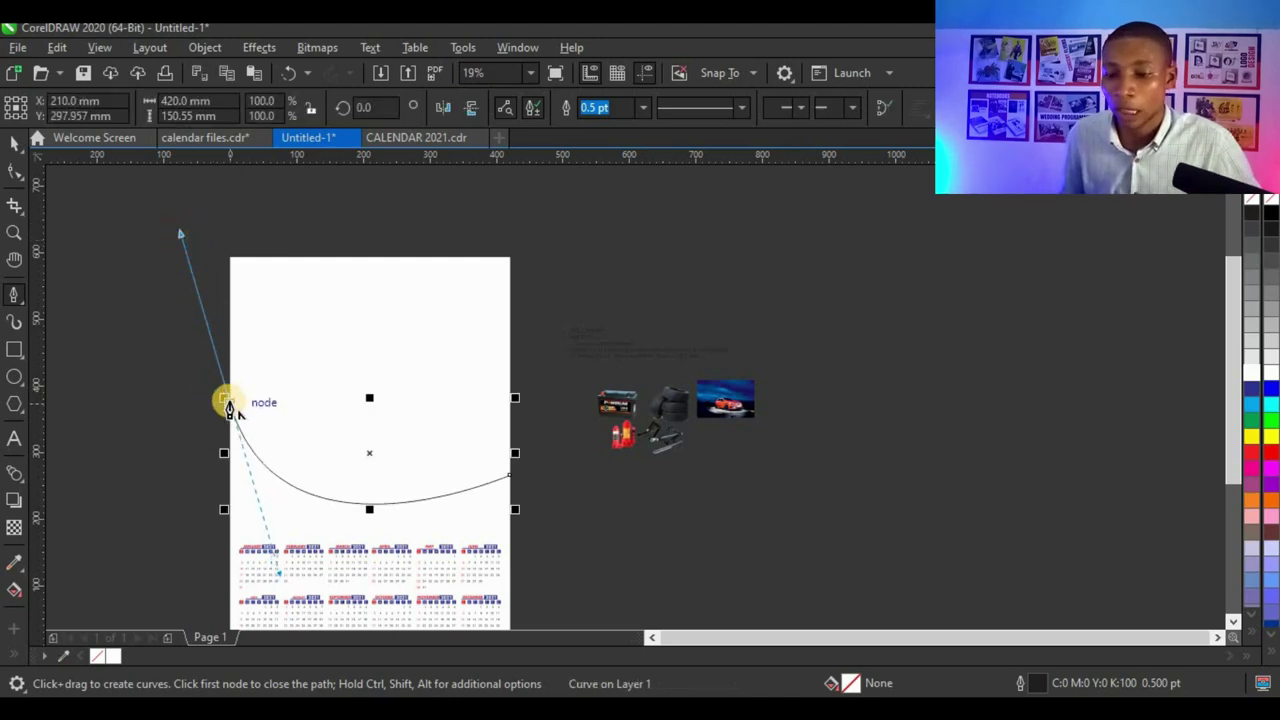
scroll(227, 409, up, 2)
scroll(195, 353, down, 2)
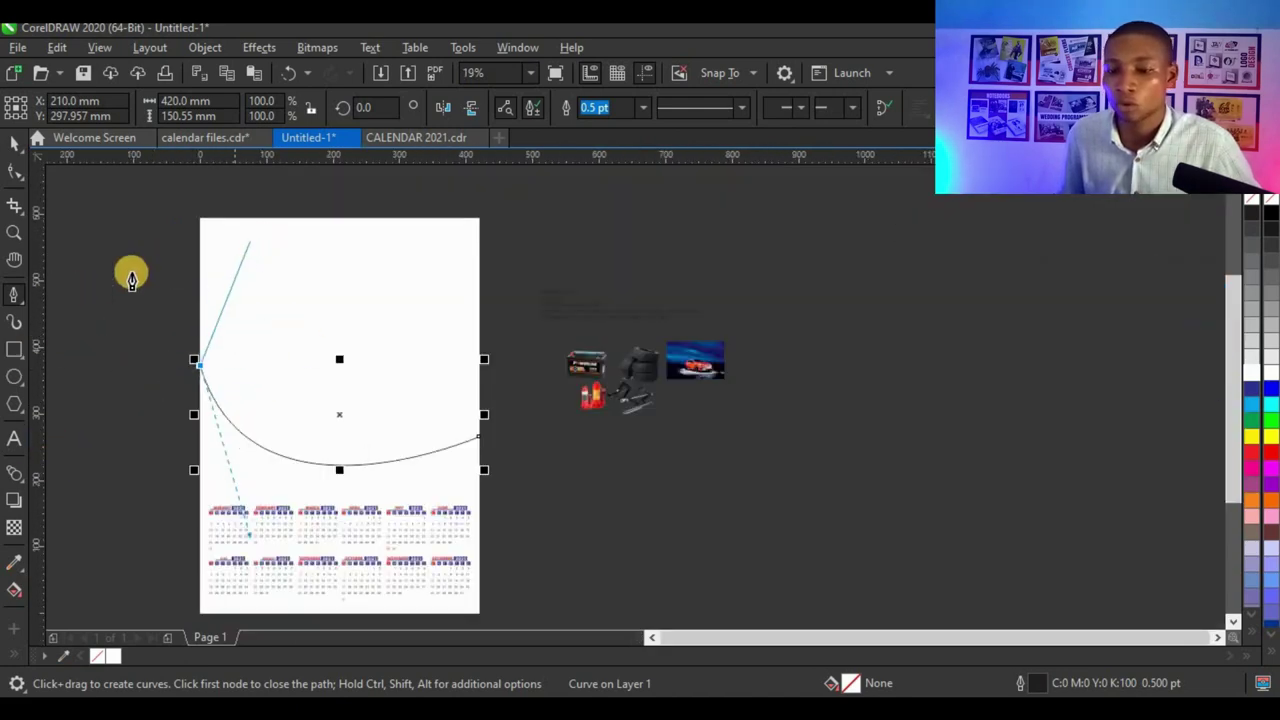
- Extend the curve up the left page edge and arc back to its right end, closing a swoosh about 420 × 205 mm
click(199, 329)
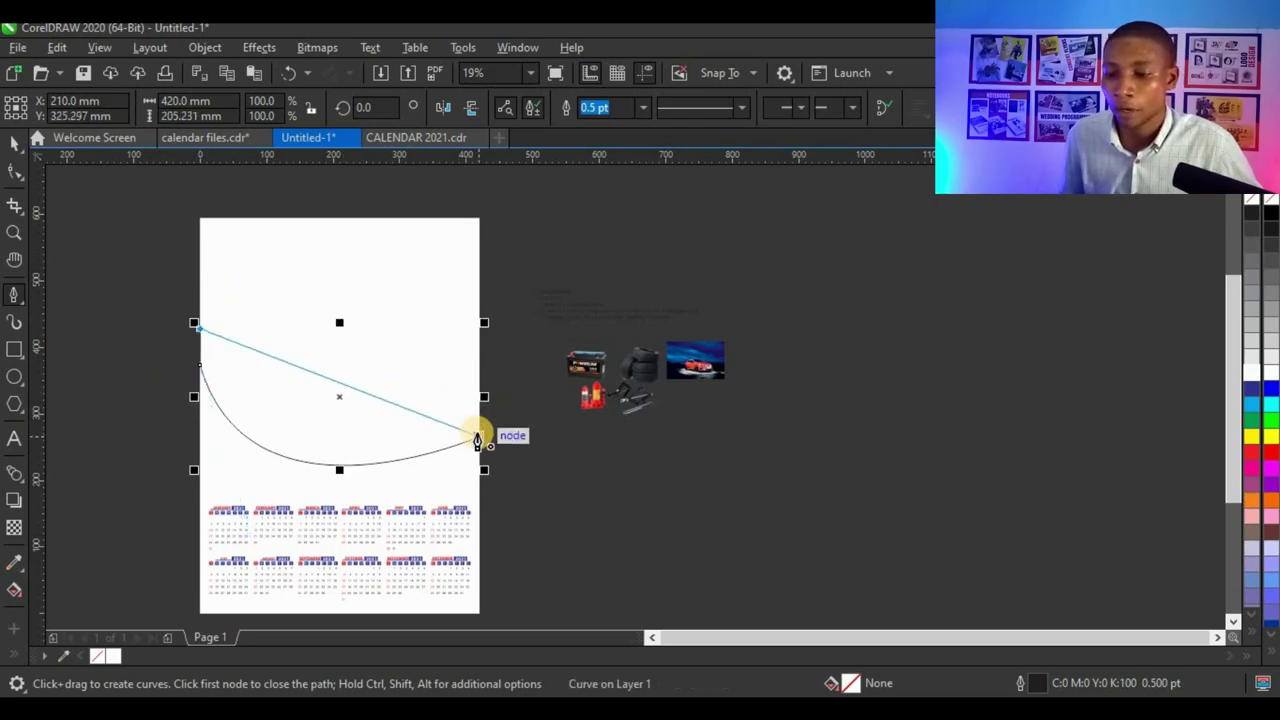
drag(477, 440, 268, 507)
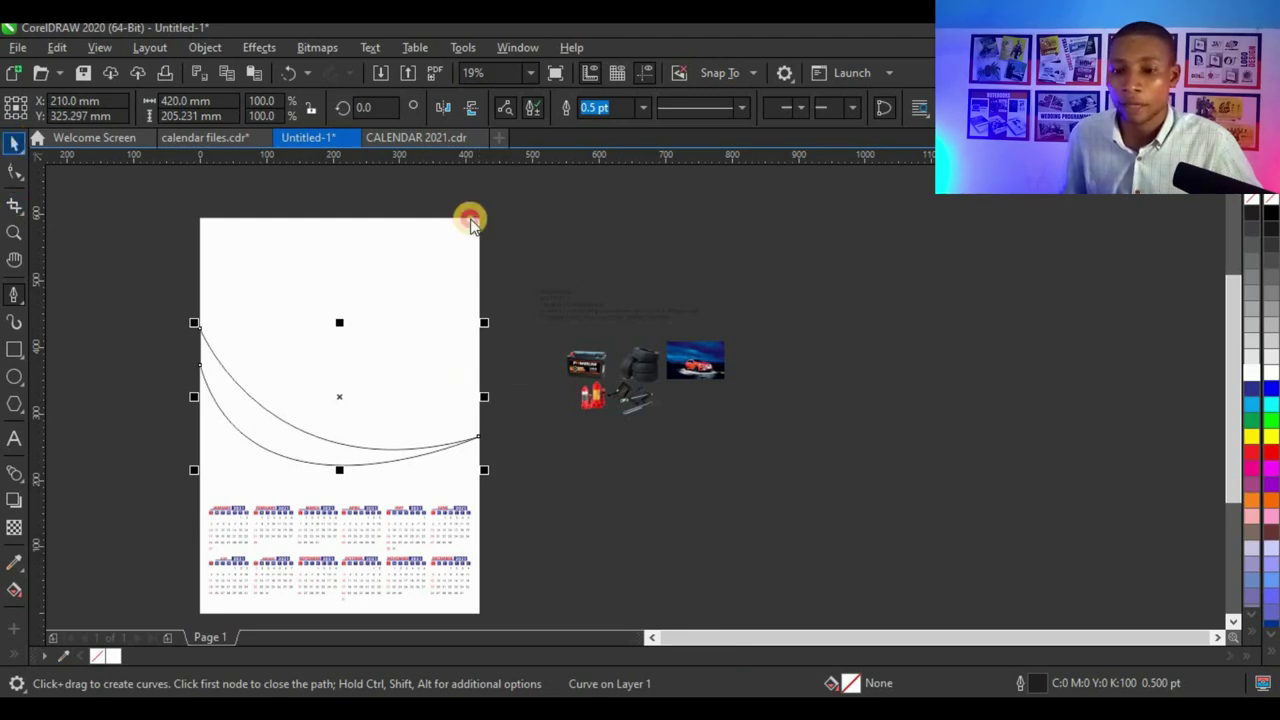
key(space)
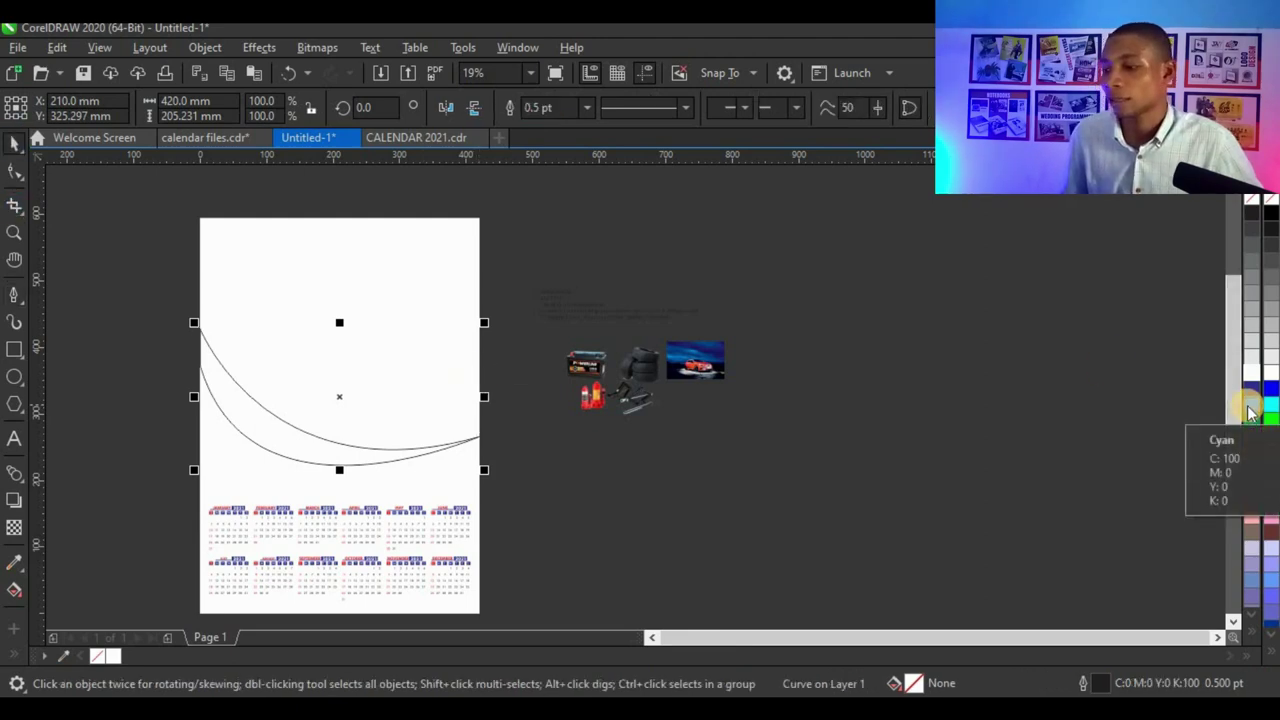
- Fill the closed swoosh with cyan and remove its outline
click(1247, 405)
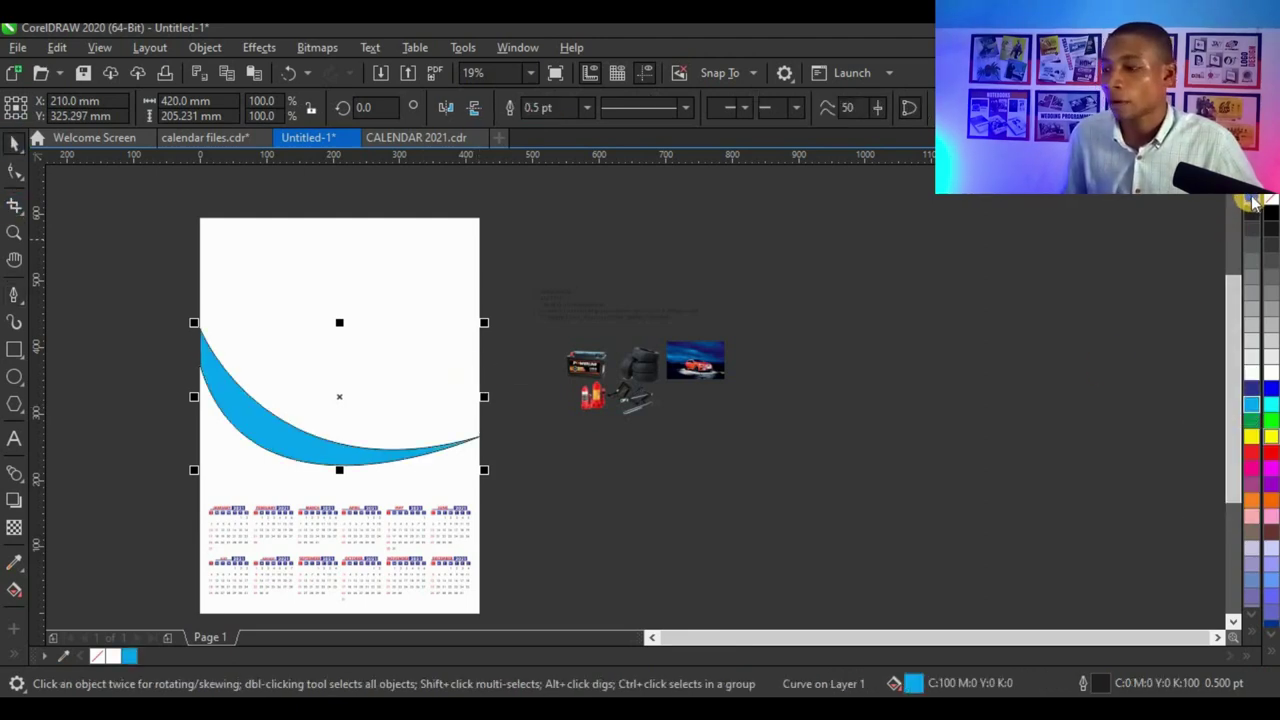
right_click(1251, 199)
click(688, 413)
scroll(559, 383, down, 1)
scroll(411, 416, up, 1)
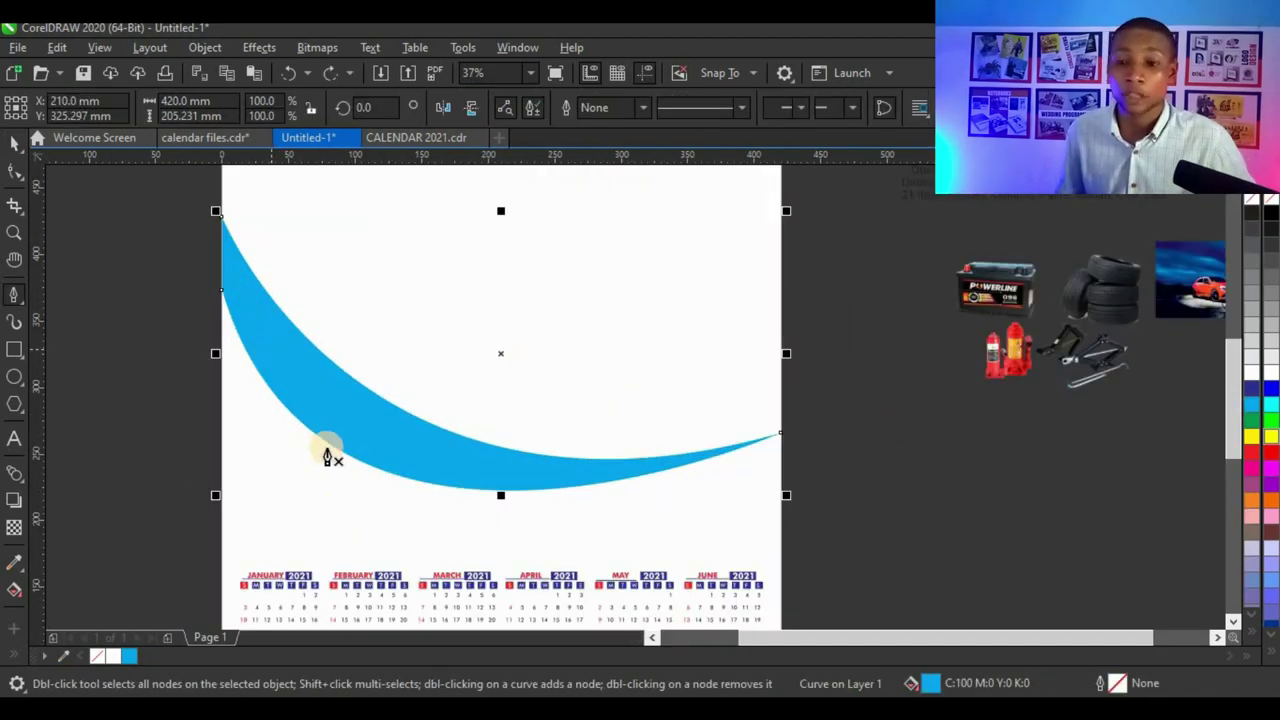
- Draw a Pen arc about 198 × 144 mm from the left page edge across the blue swoosh to a sharp point below it
scroll(210, 318, up, 2)
click(207, 326)
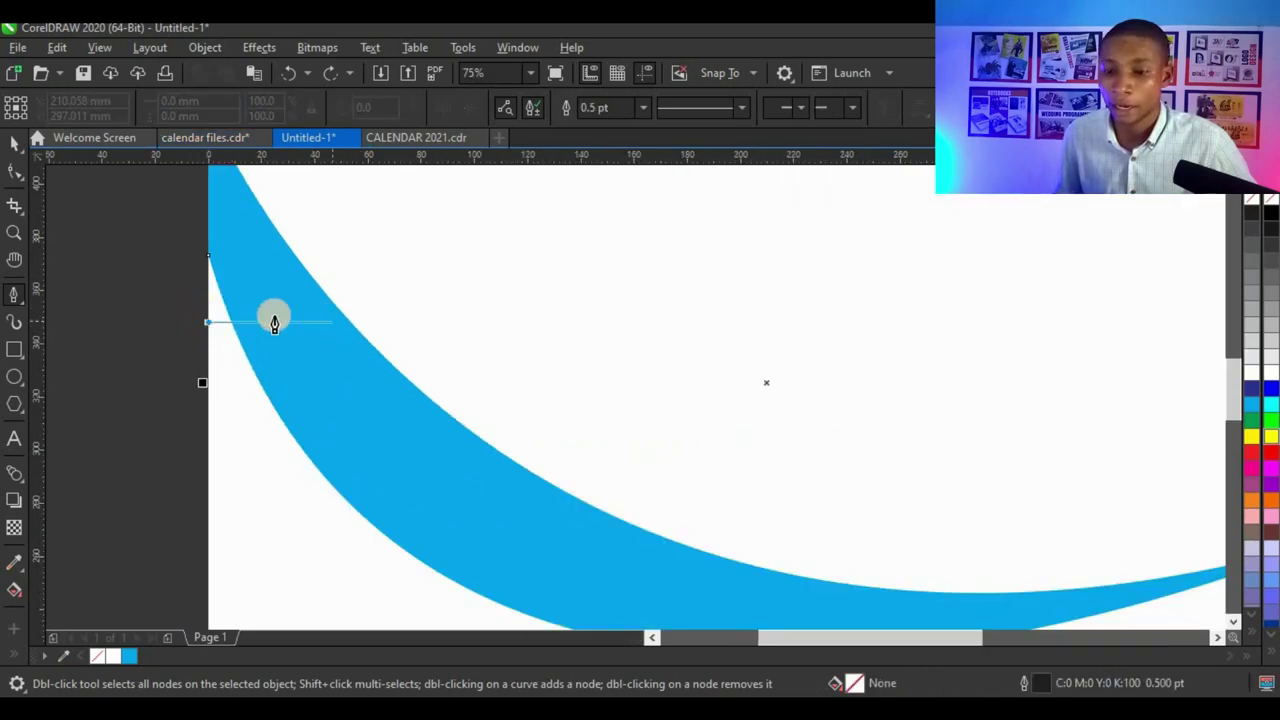
scroll(389, 406, down, 2)
scroll(409, 434, down, 1)
scroll(406, 410, up, 1)
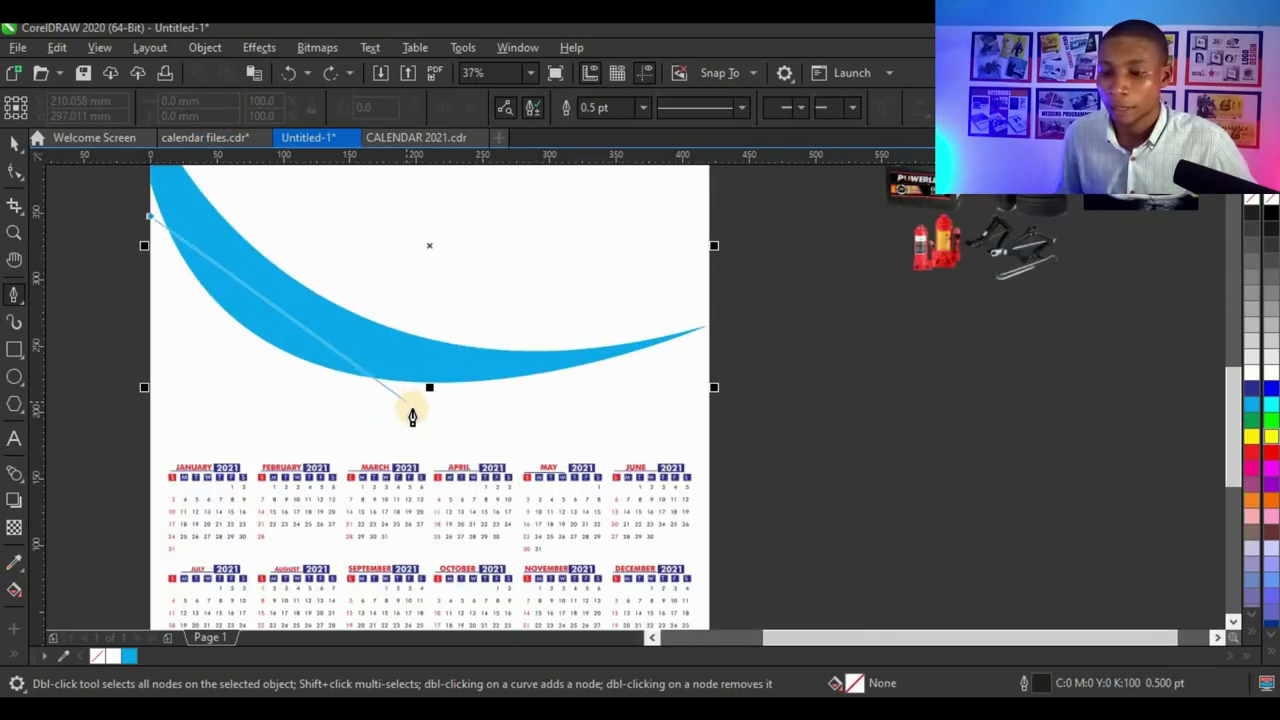
drag(414, 407, 421, 600)
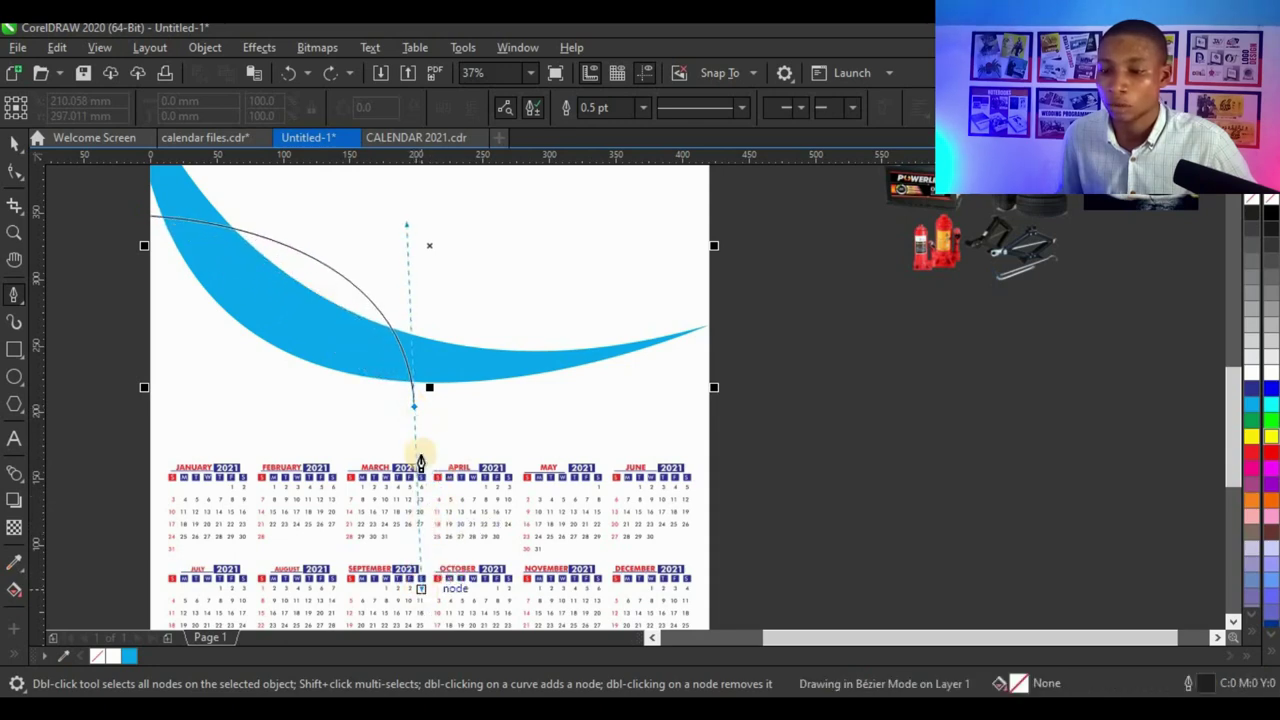
drag(420, 462, 414, 414)
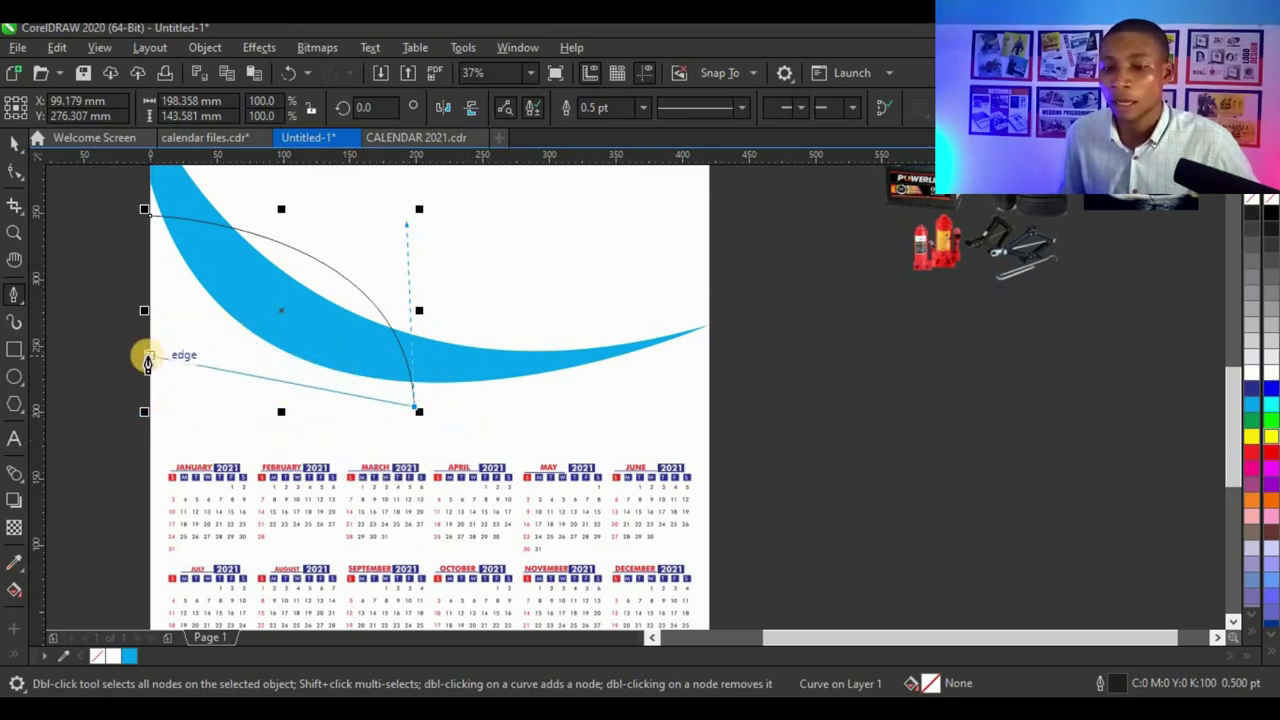
- Curve the arc back from its lower point to the left page edge and close the shape at its starting node
drag(148, 360, 151, 503)
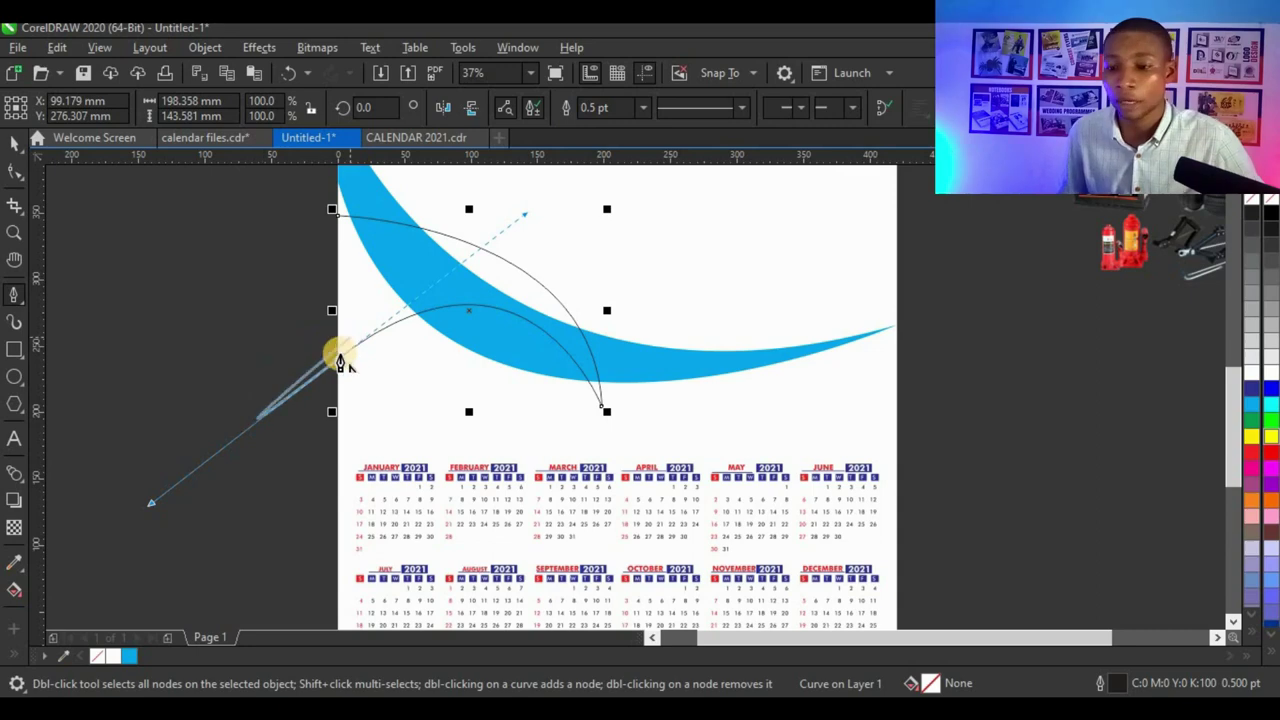
click(339, 357)
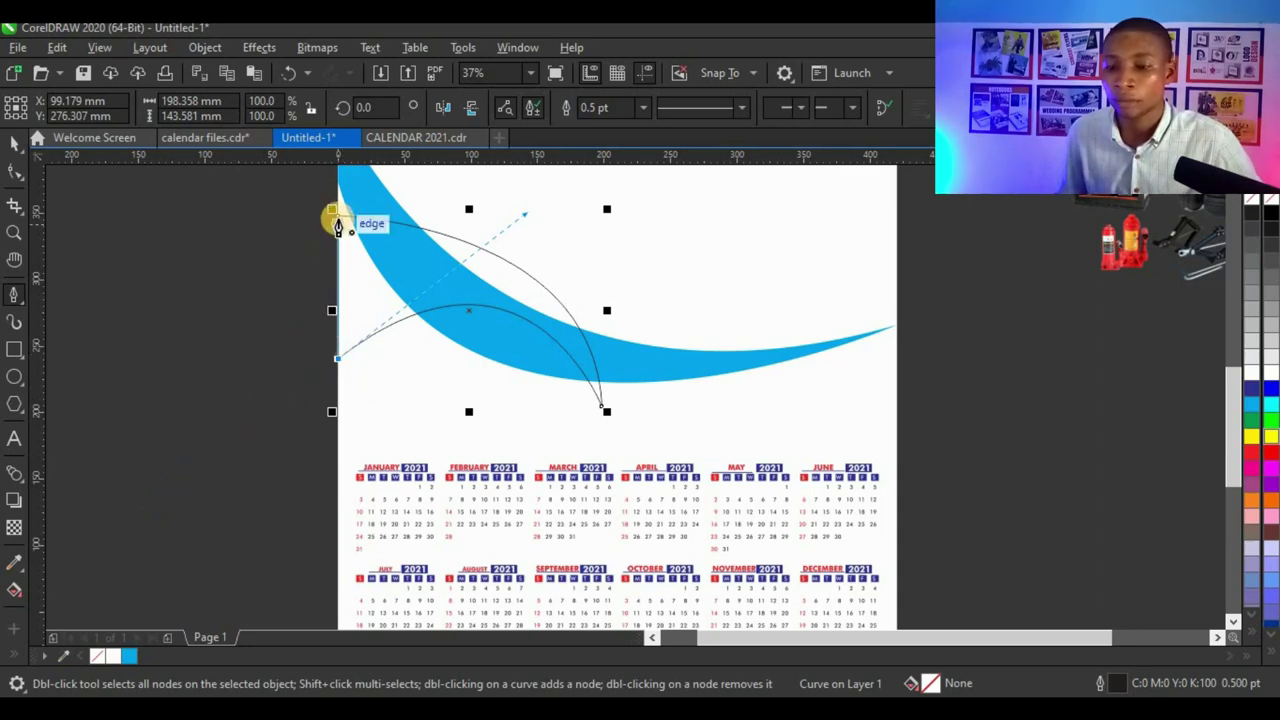
scroll(338, 220, up, 4)
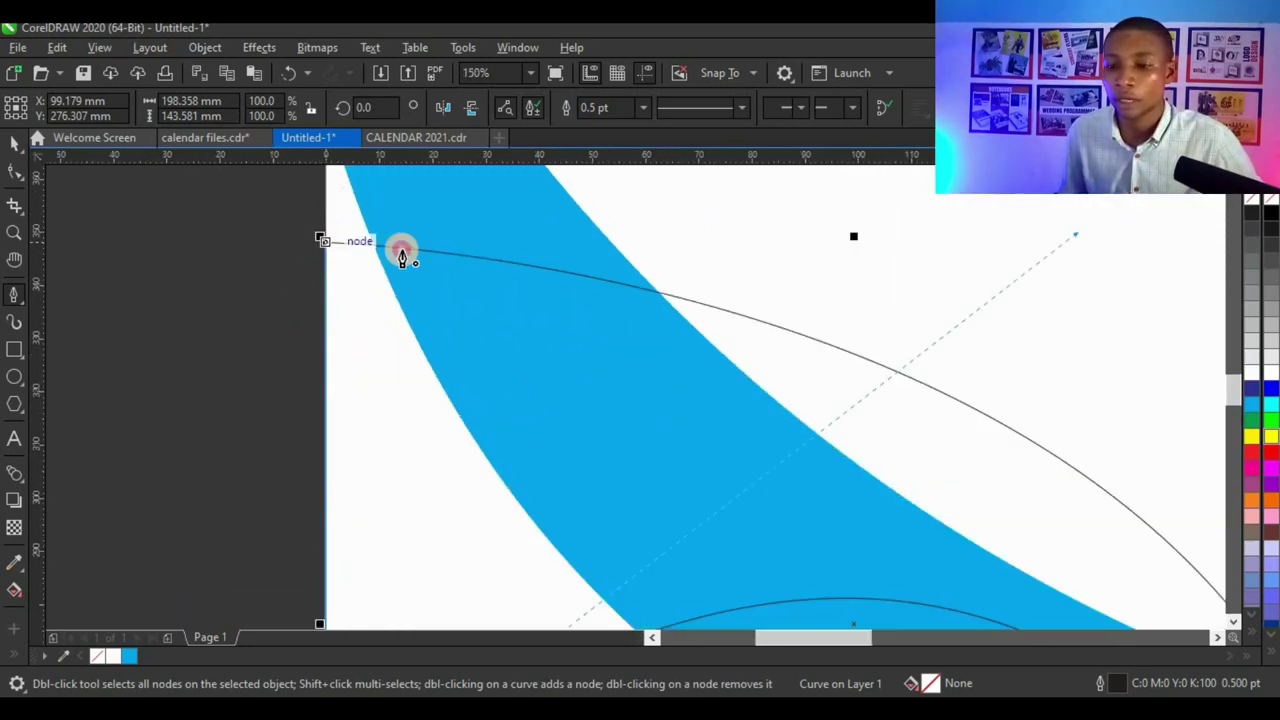
scroll(461, 375, down, 4)
key(space)
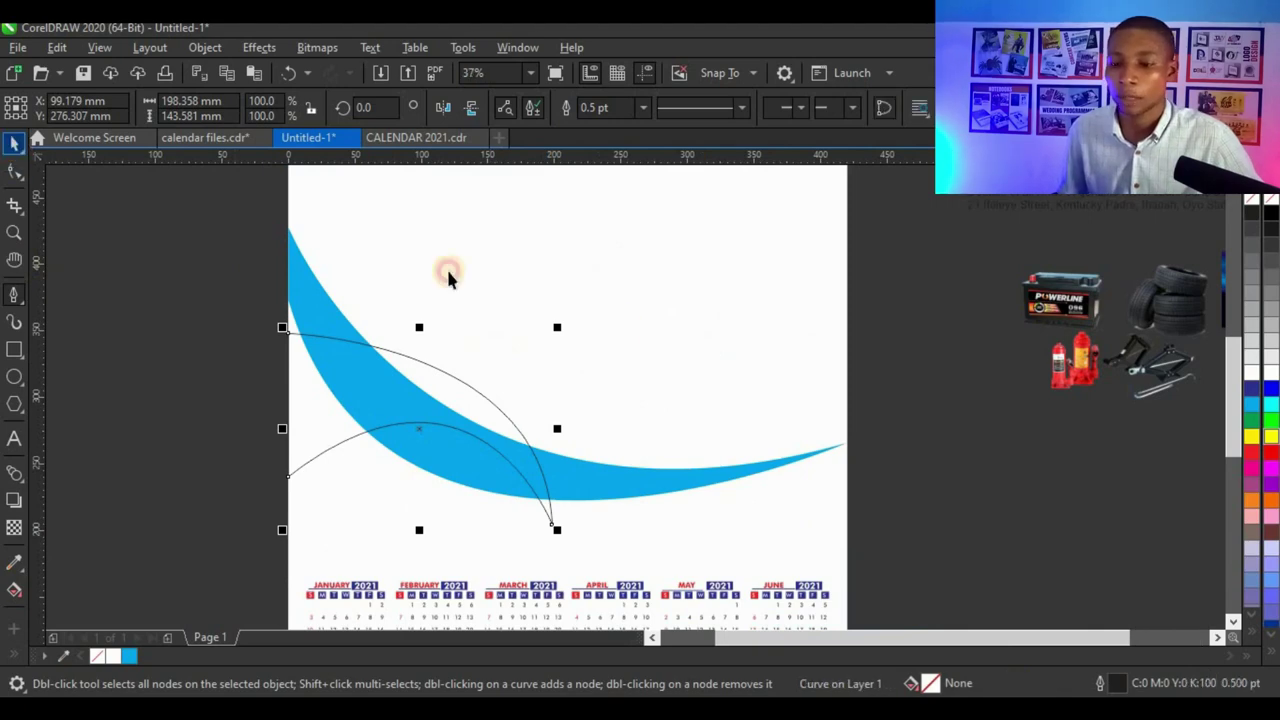
scroll(1000, 435, down, 2)
key(space)
- Fill the arched shape over the swoosh with red, remove its outline and deselect it
click(1251, 452)
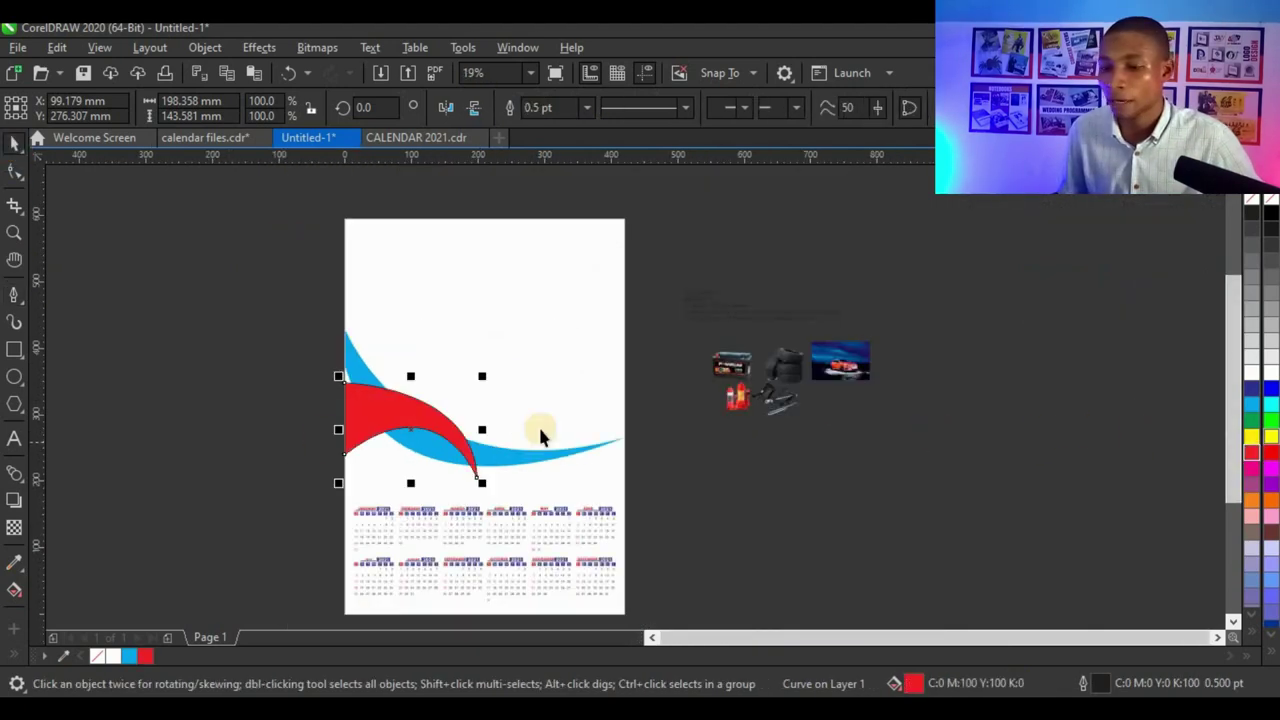
scroll(440, 457, up, 2)
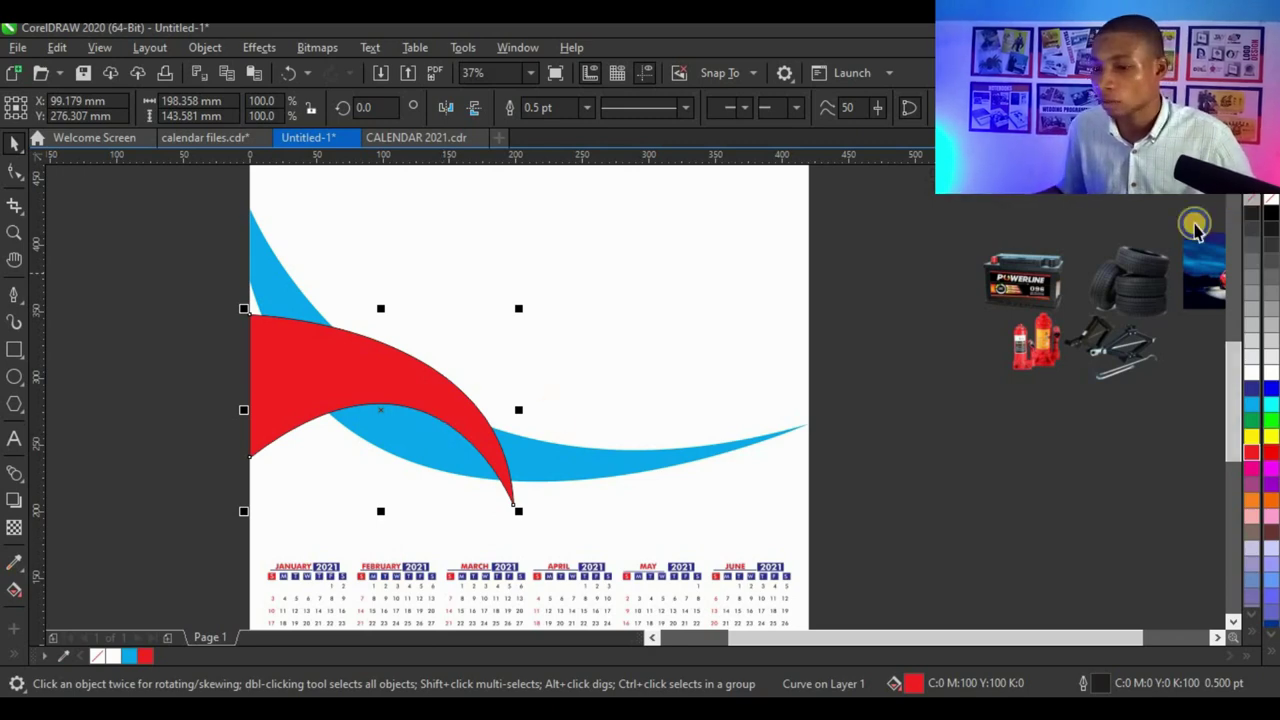
right_click(1251, 199)
scroll(669, 412, down, 2)
click(741, 332)
scroll(740, 330, up, 1)
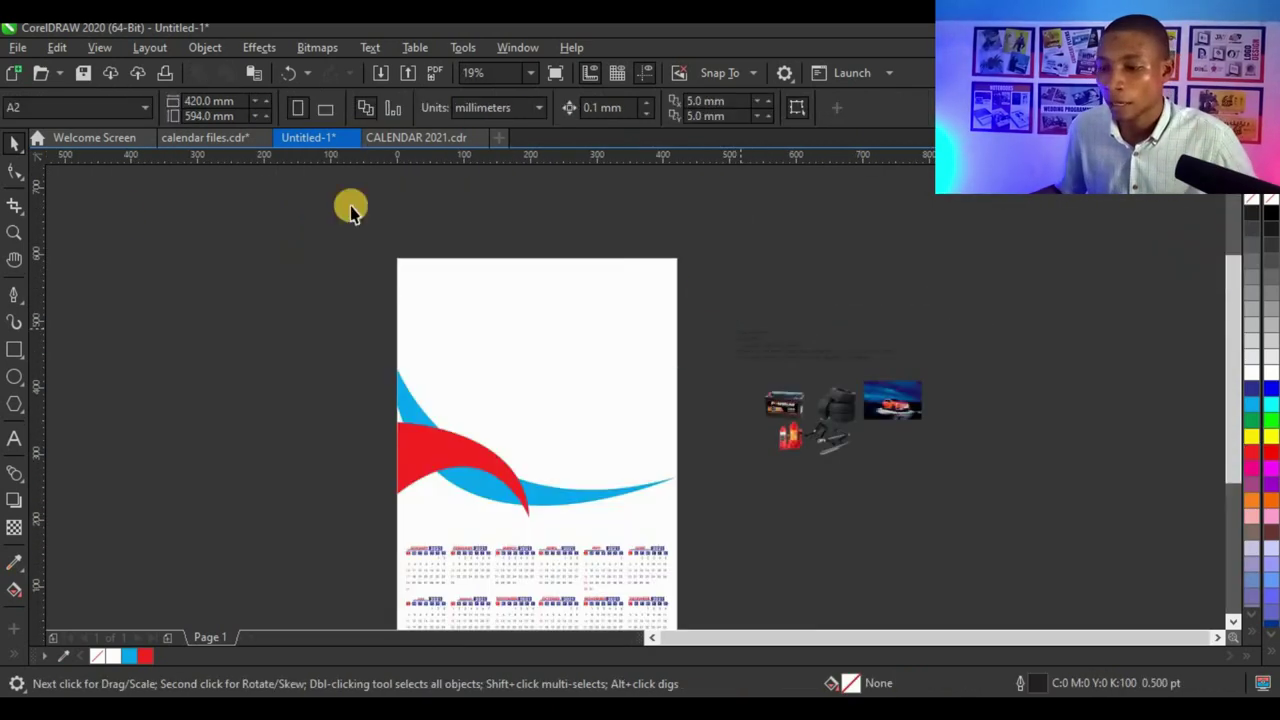
- Start a Pen outline at the page's top-left corner, running across the top edge and down the right edge to the blue swoosh's tip
click(15, 295)
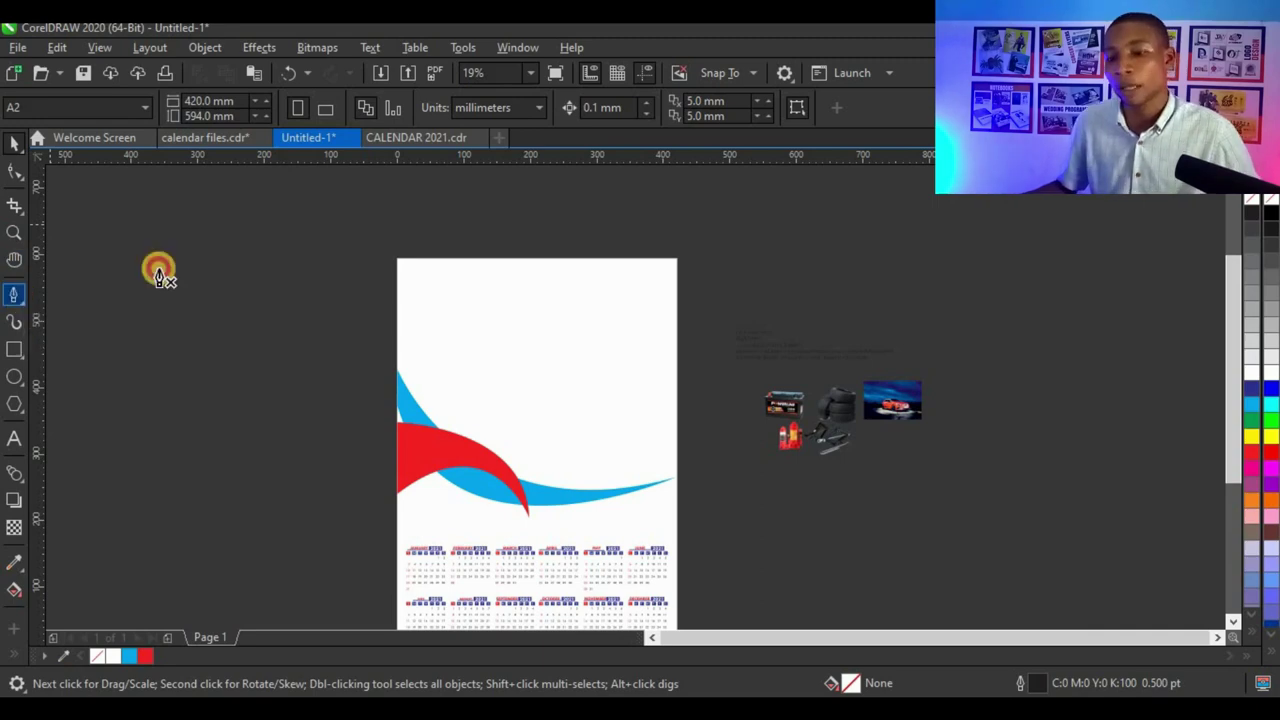
scroll(397, 264, up, 3)
click(400, 262)
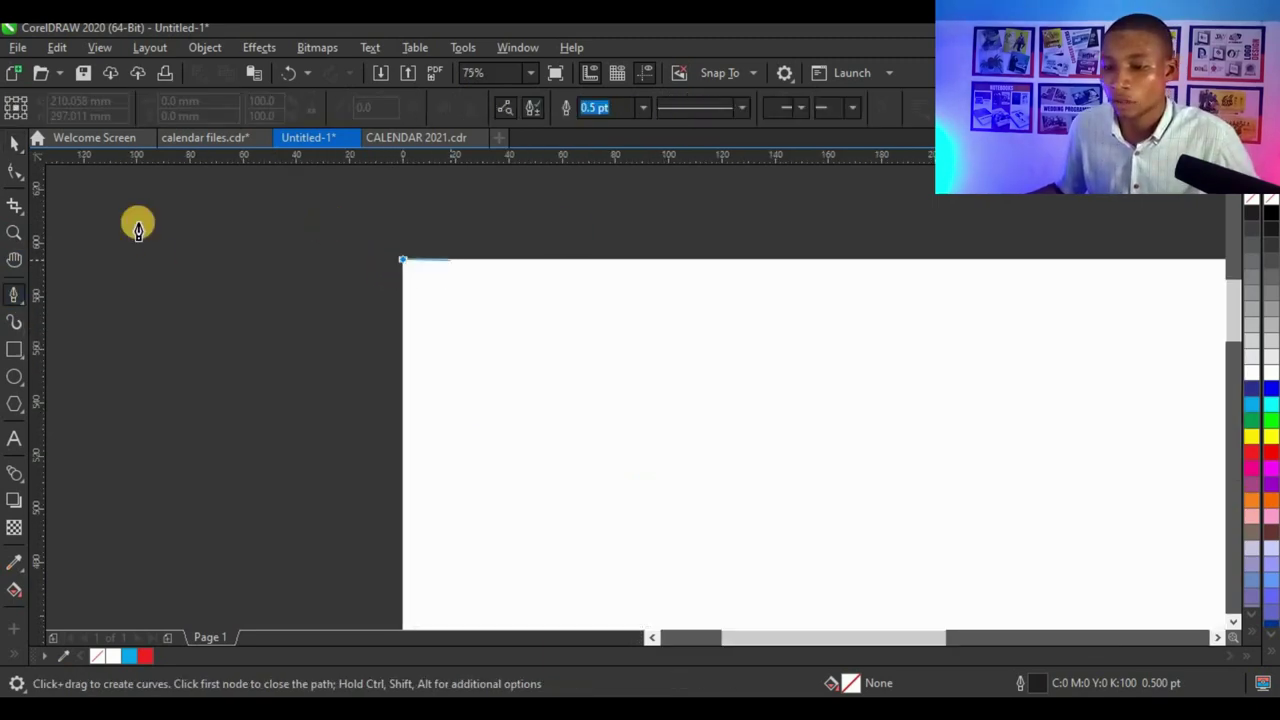
scroll(134, 220, down, 2)
click(831, 240)
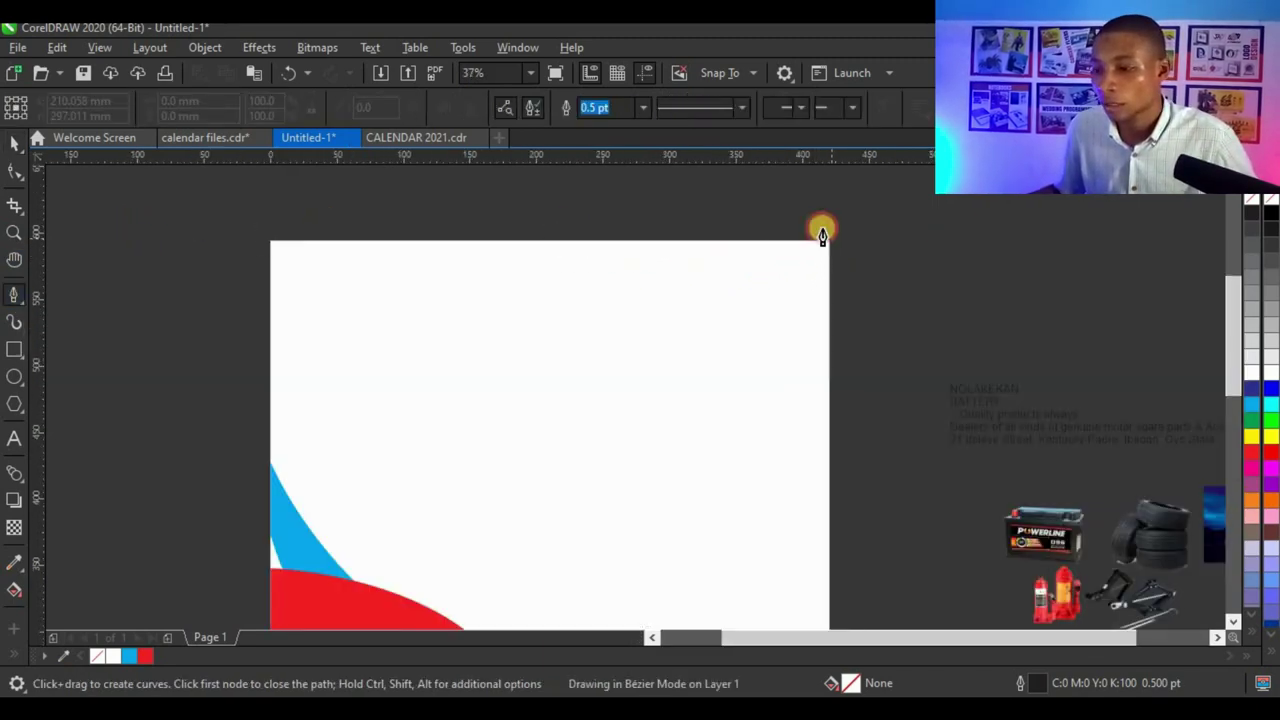
scroll(777, 428, down, 2)
scroll(794, 450, up, 3)
scroll(798, 441, up, 3)
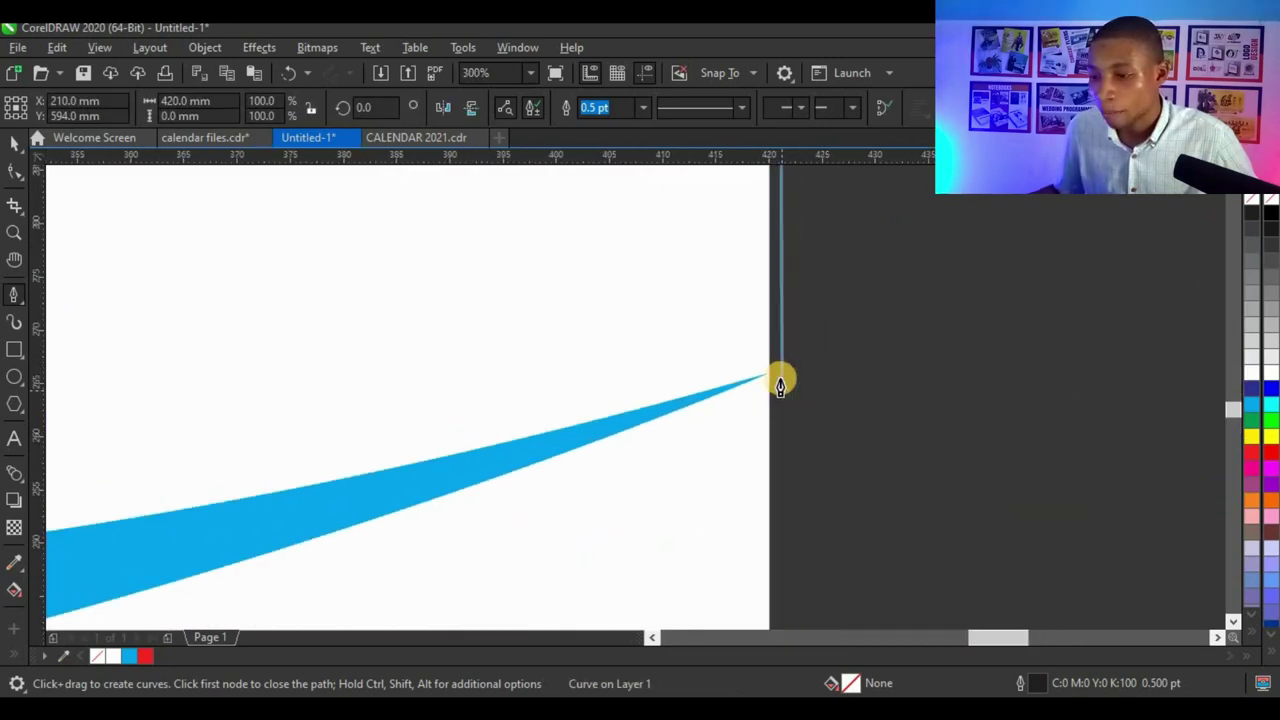
click(769, 374)
- Continue the outline leftward from the swoosh's tip with roughly straight segments running inside the blue swoosh and across the red shape
scroll(786, 391, down, 1)
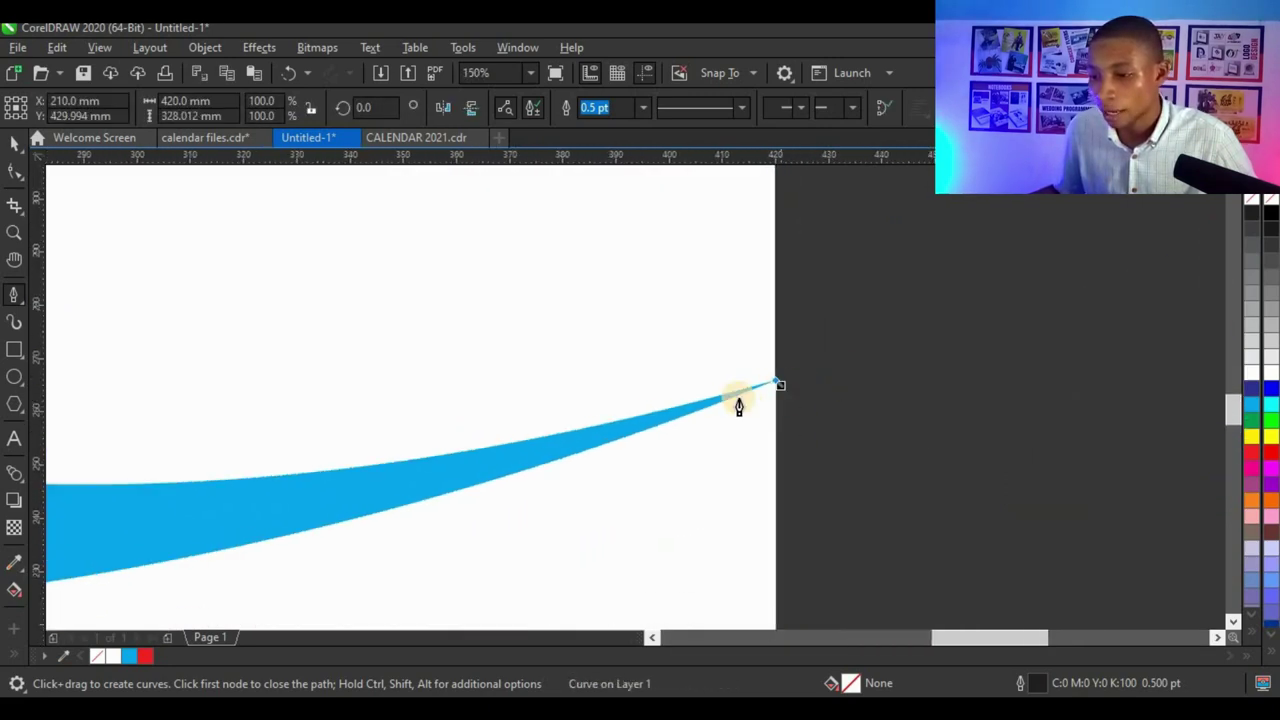
scroll(740, 400, up, 2)
scroll(757, 362, up, 2)
drag(777, 274, 635, 397)
scroll(635, 397, down, 5)
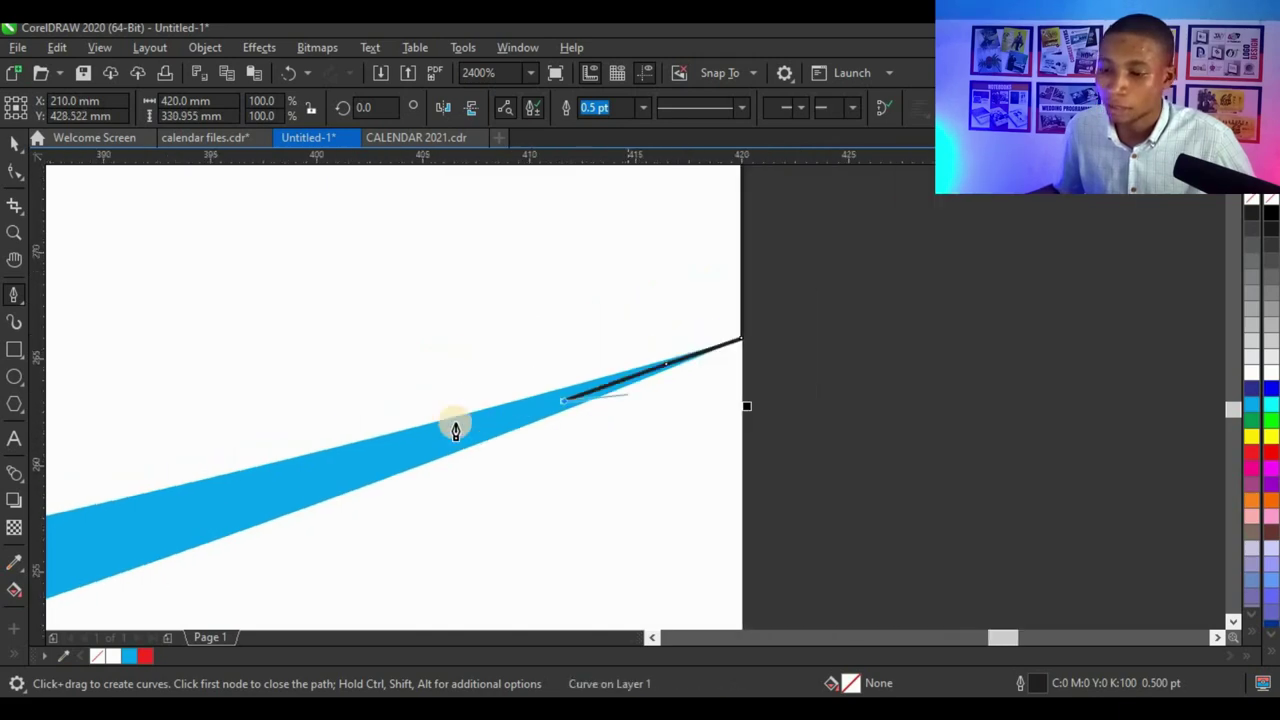
scroll(430, 495, down, 2)
scroll(241, 494, up, 1)
click(243, 527)
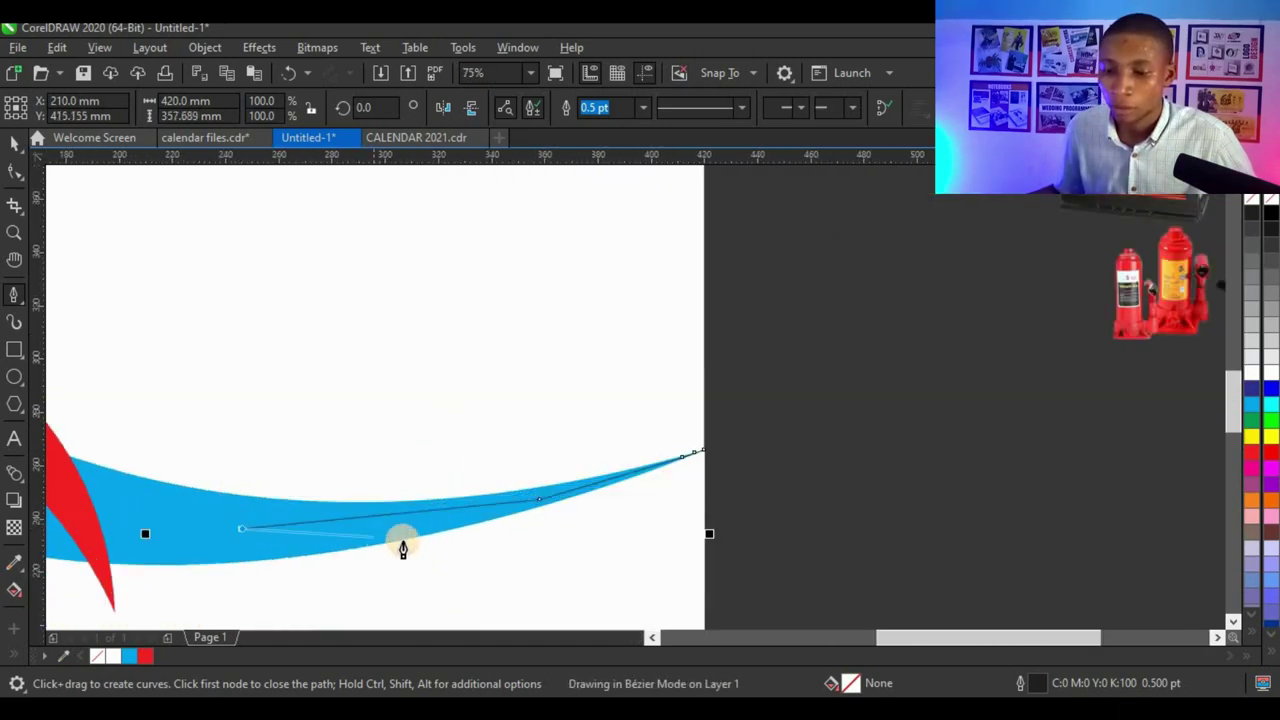
scroll(408, 543, down, 2)
scroll(303, 517, up, 2)
click(351, 594)
scroll(239, 513, down, 1)
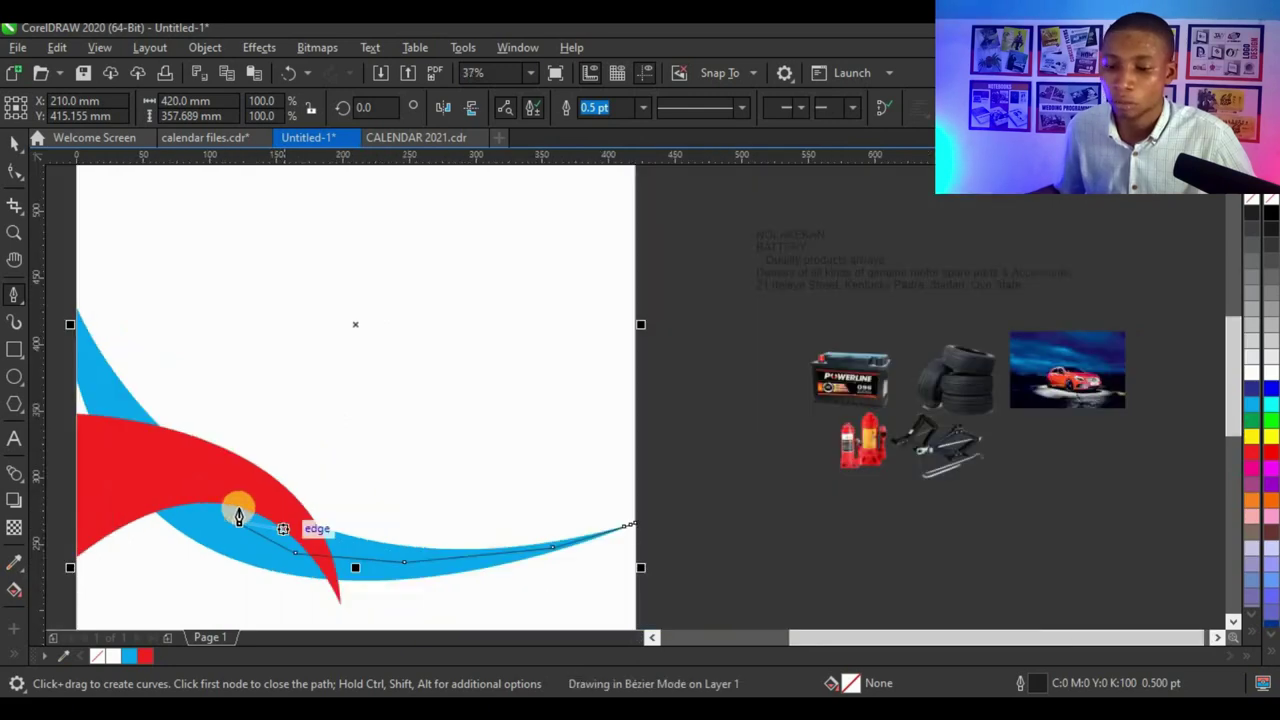
click(236, 520)
- Bring the outline to the left page edge and close it at the top-left corner, making an upper artwork shape about 420 × 358 mm
scroll(154, 472, up, 2)
scroll(251, 503, down, 3)
scroll(180, 400, up, 3)
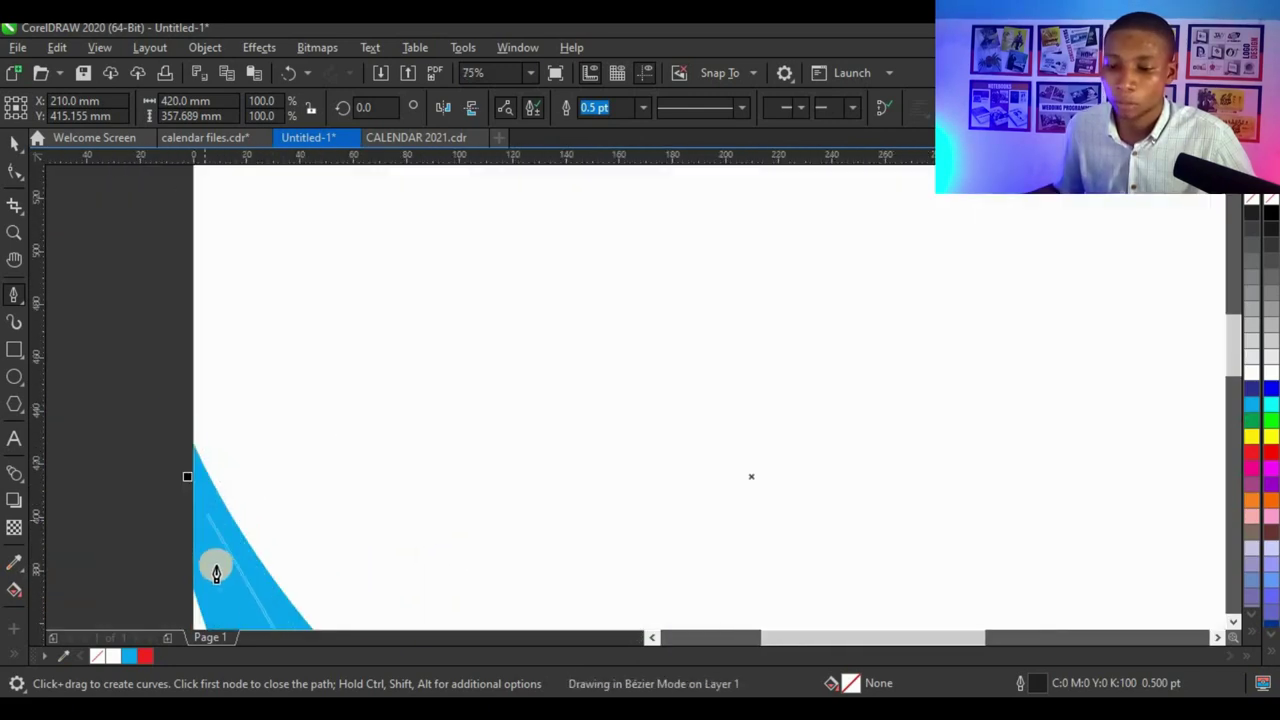
scroll(200, 531, up, 3)
click(170, 510)
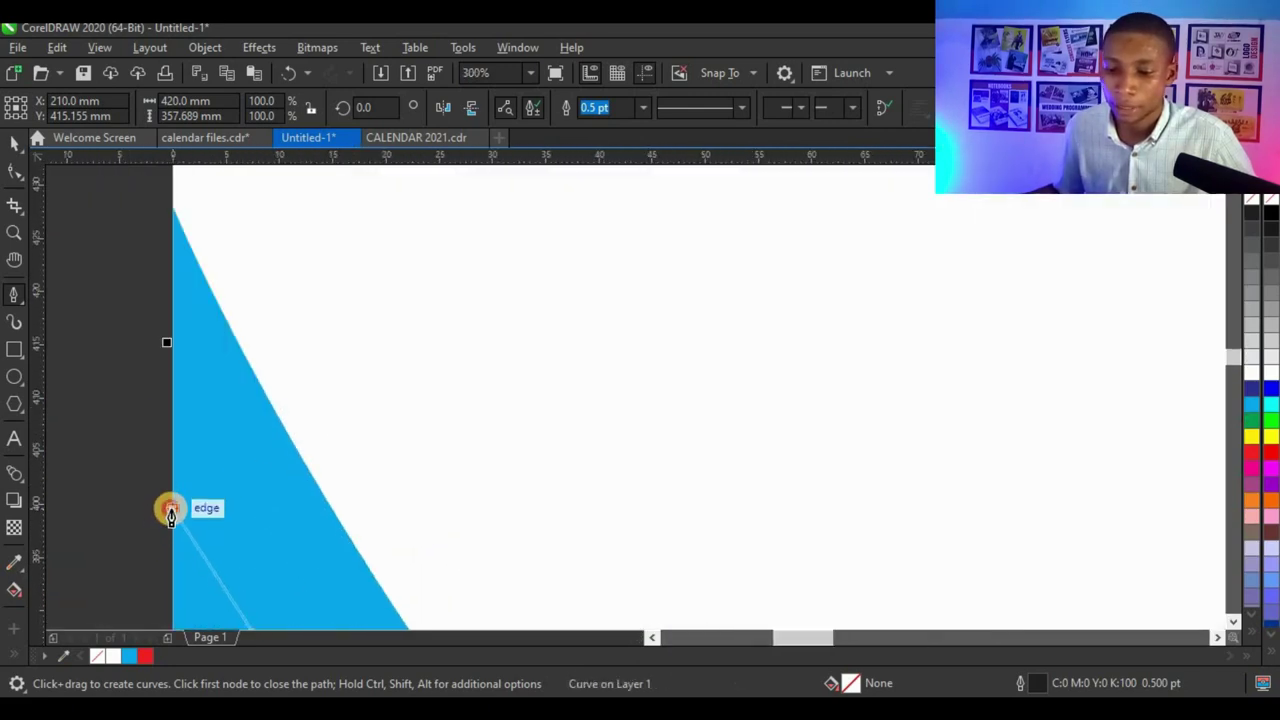
scroll(189, 251, down, 3)
scroll(220, 371, up, 2)
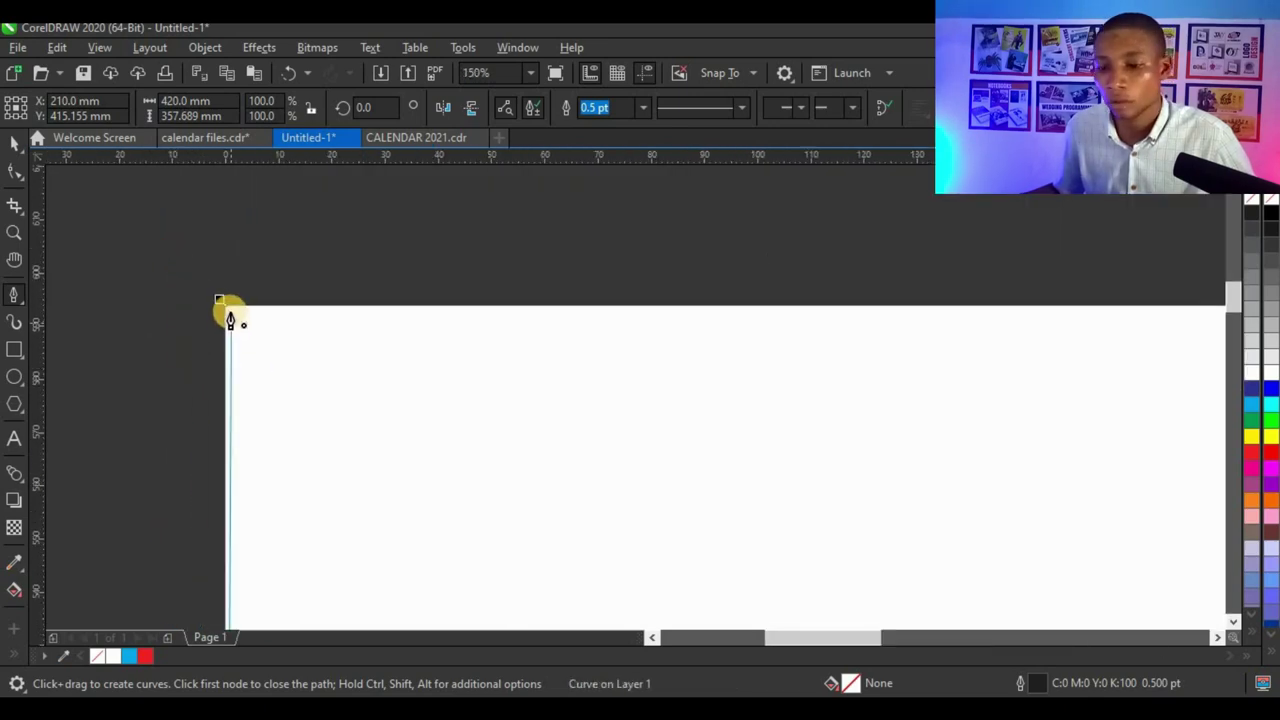
click(227, 315)
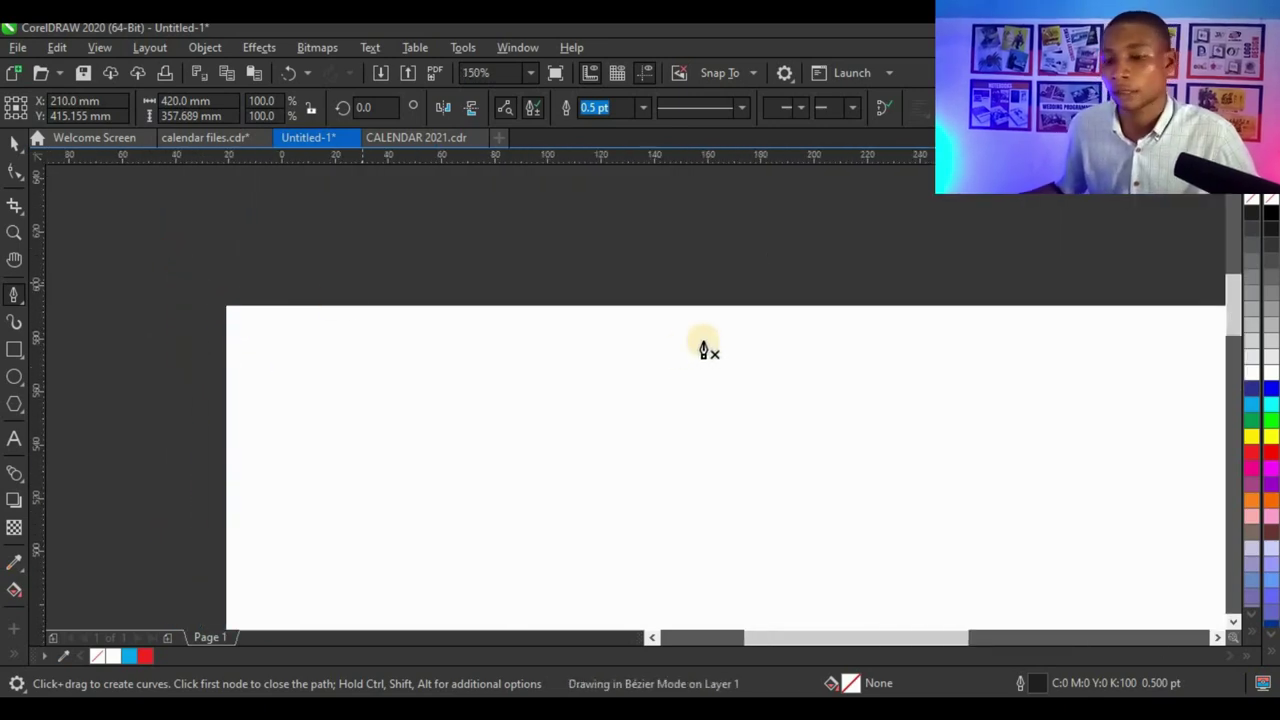
scroll(700, 343, down, 3)
key(space)
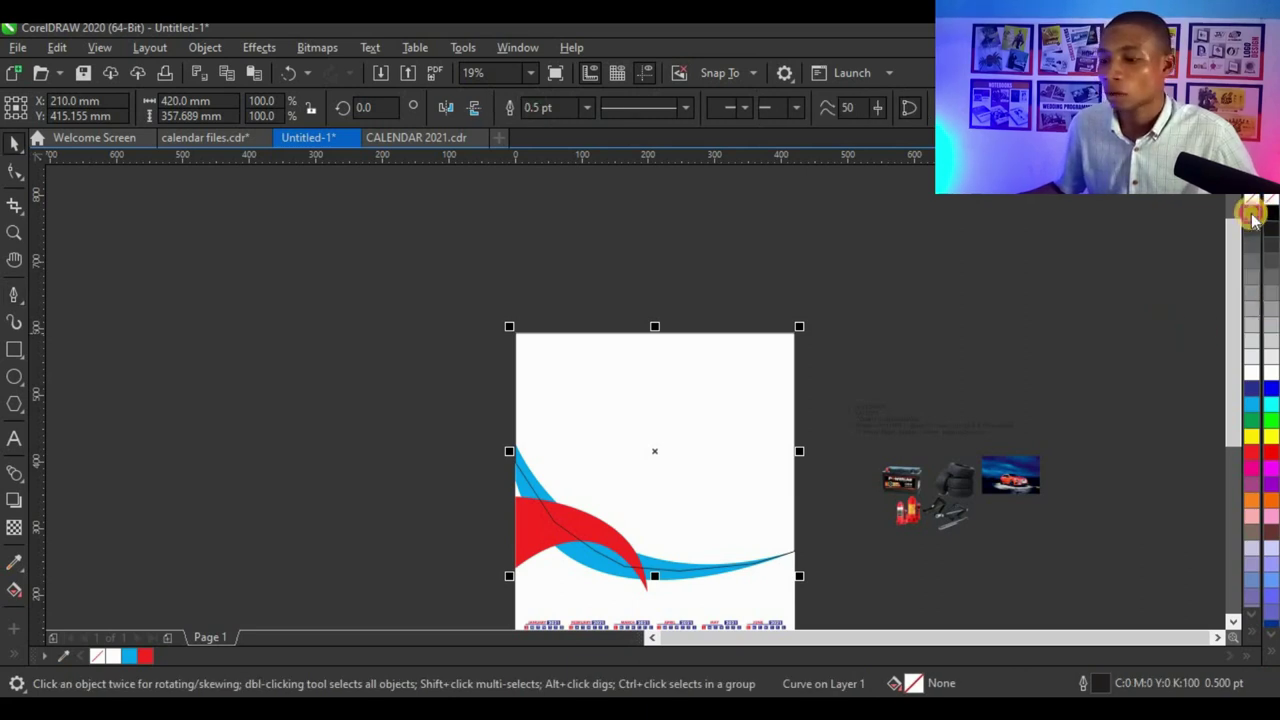
- Fill the upper artwork shape with black, remove its outline, send it behind the red and blue swooshes, and deselect it
click(1252, 215)
right_click(1250, 201)
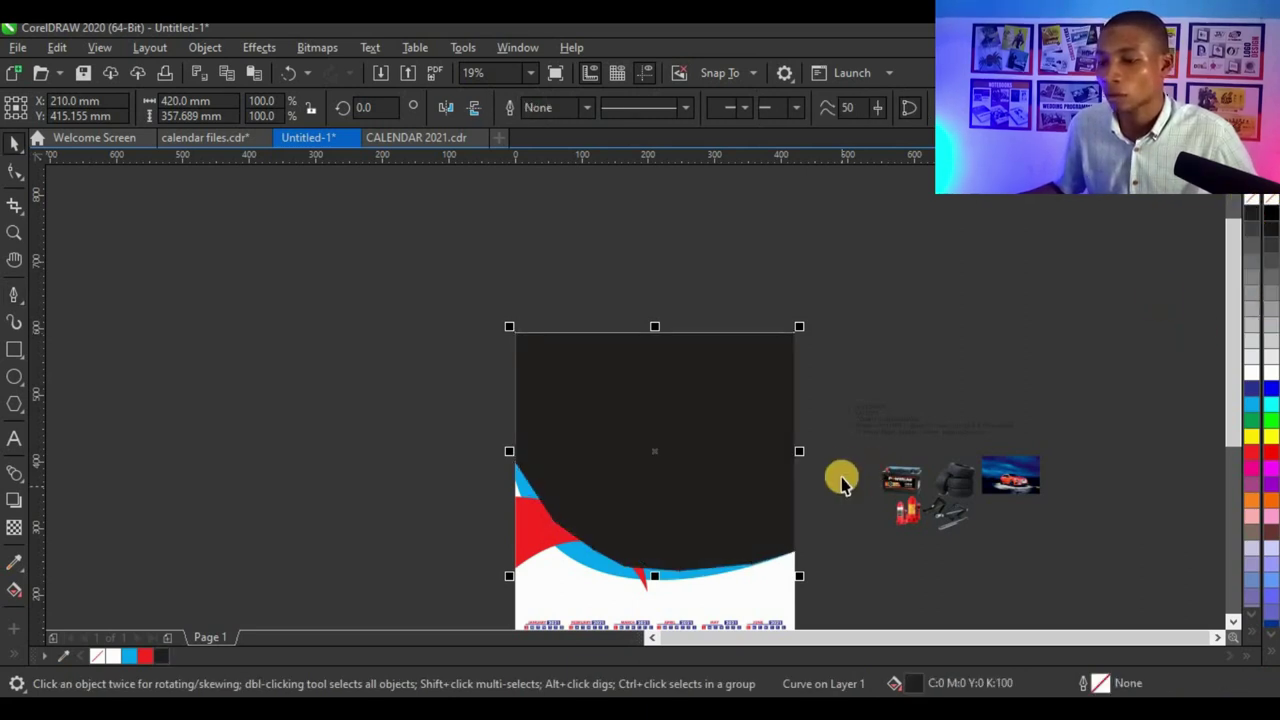
key(ctrl+Page_Down)
key(ctrl+Page_Down)
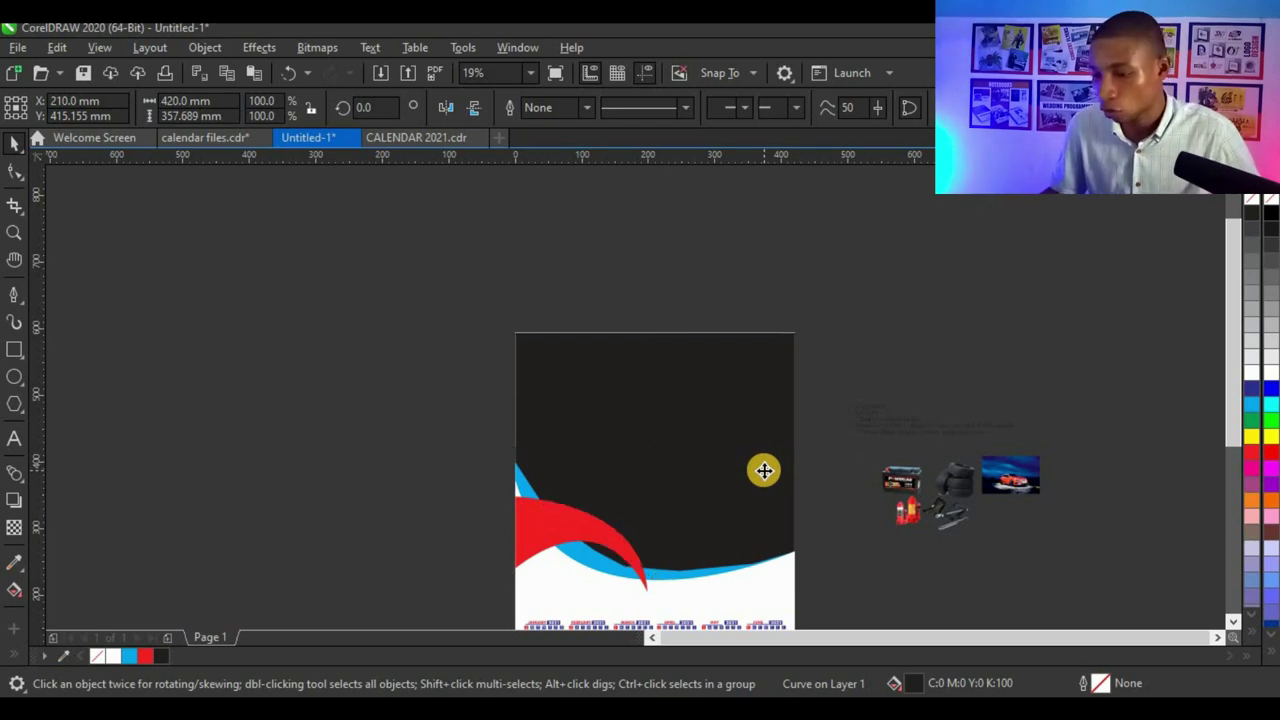
scroll(700, 490, down, 2)
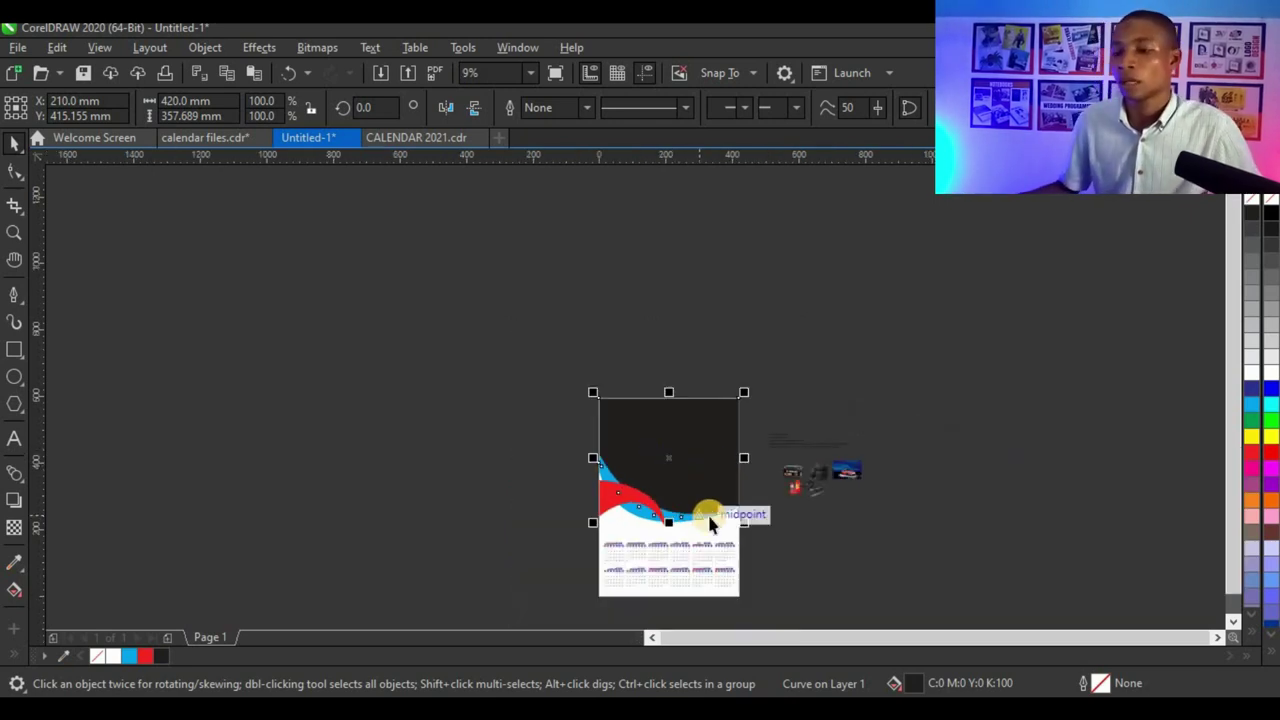
scroll(716, 500, up, 2)
click(338, 366)
scroll(334, 368, down, 1)
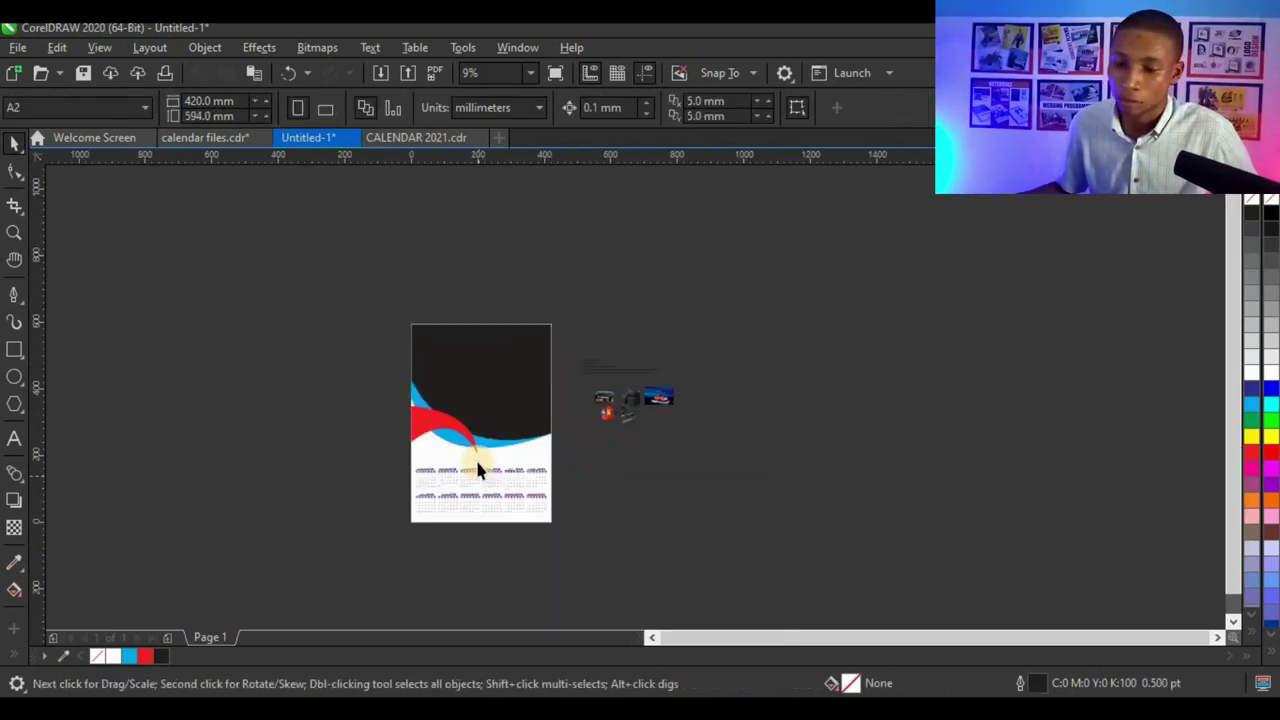
scroll(478, 470, up, 1)
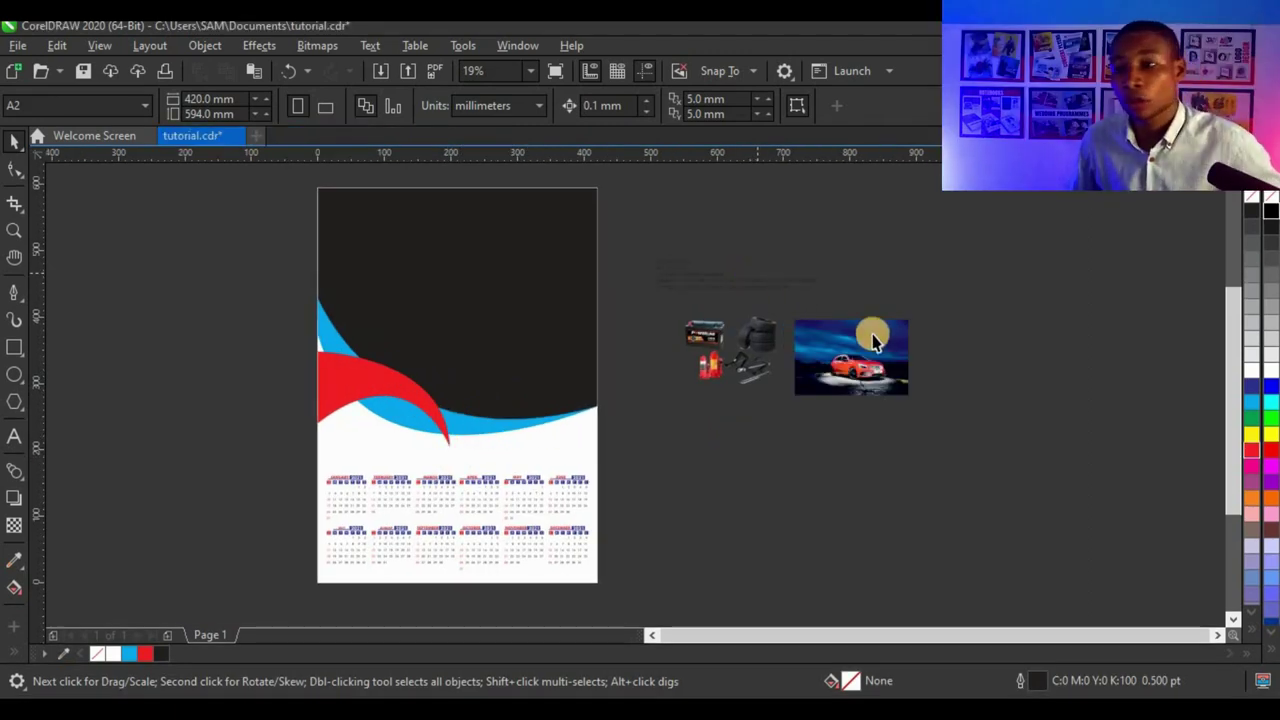
- PowerClip the red car photo inside the black upper artwork shape
scroll(863, 348, up, 1)
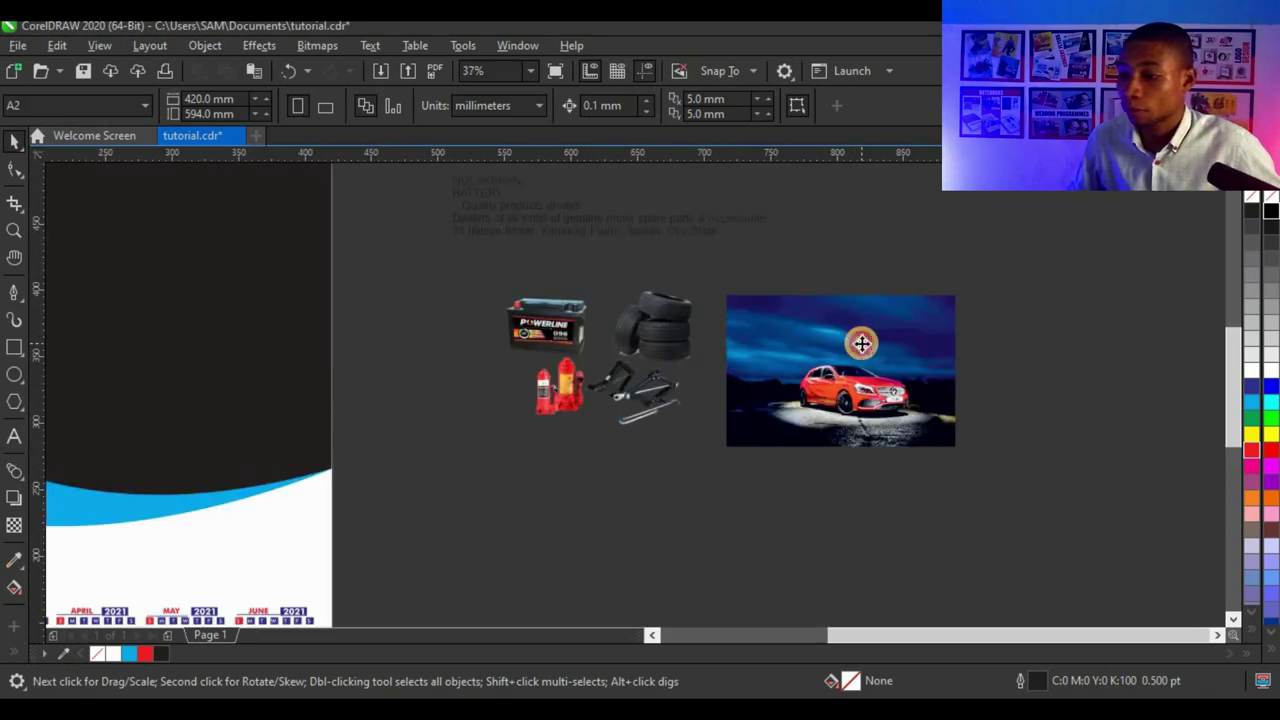
click(861, 348)
click(277, 326)
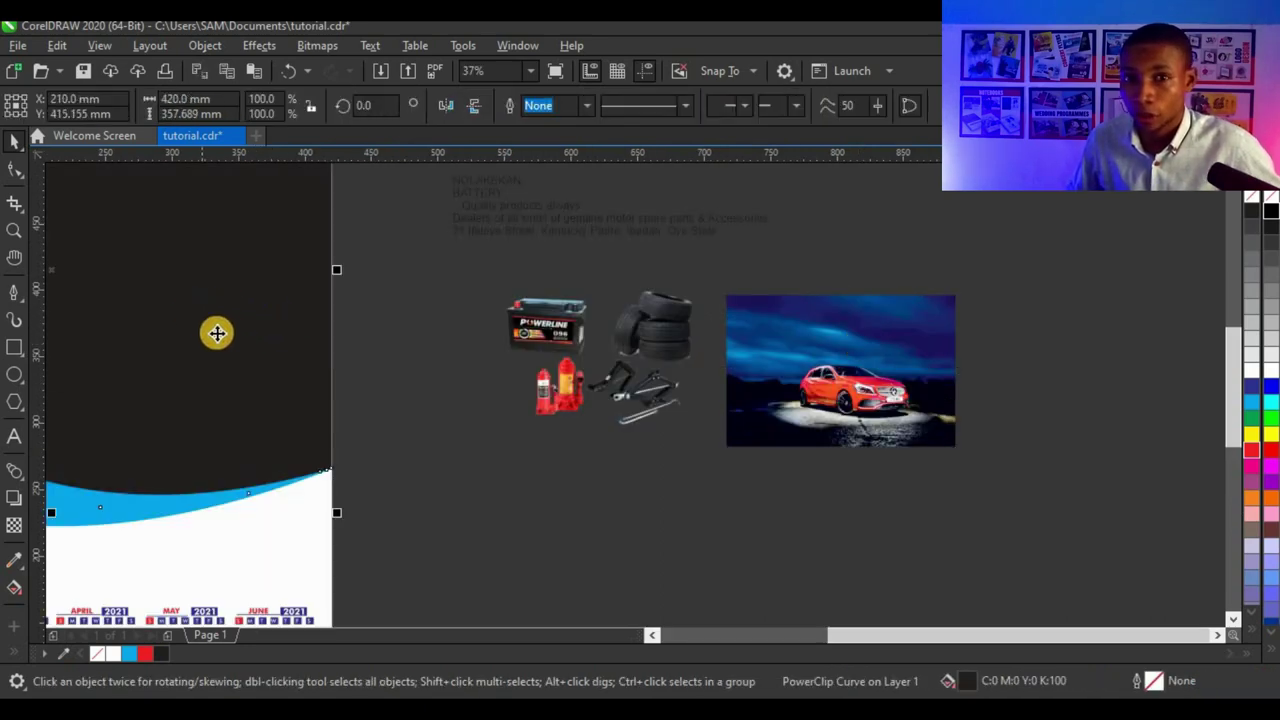
click(823, 365)
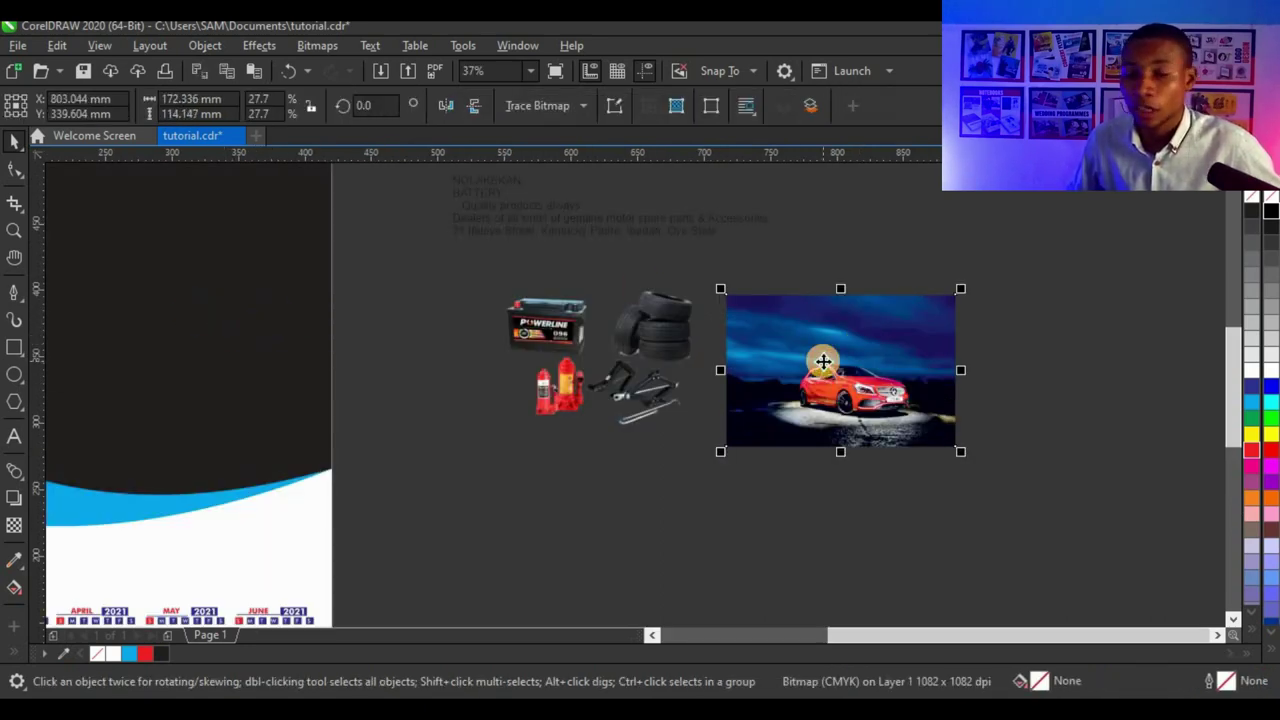
right_click(823, 365)
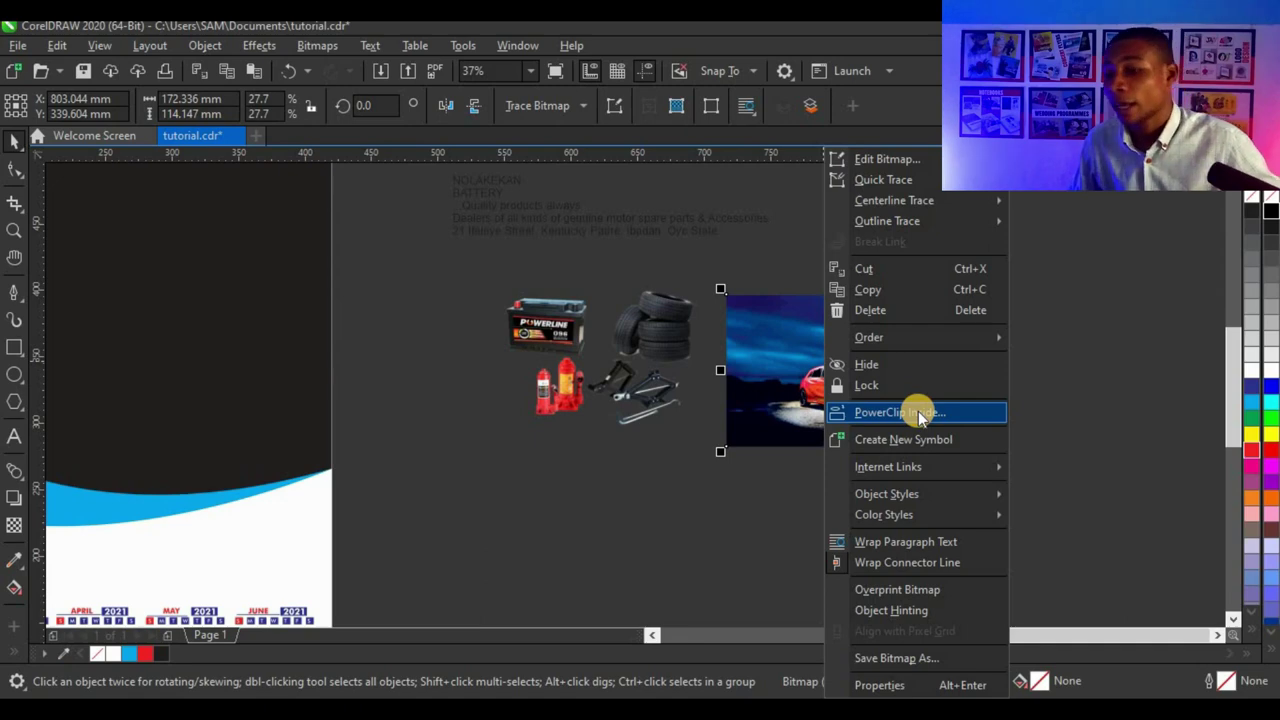
click(893, 418)
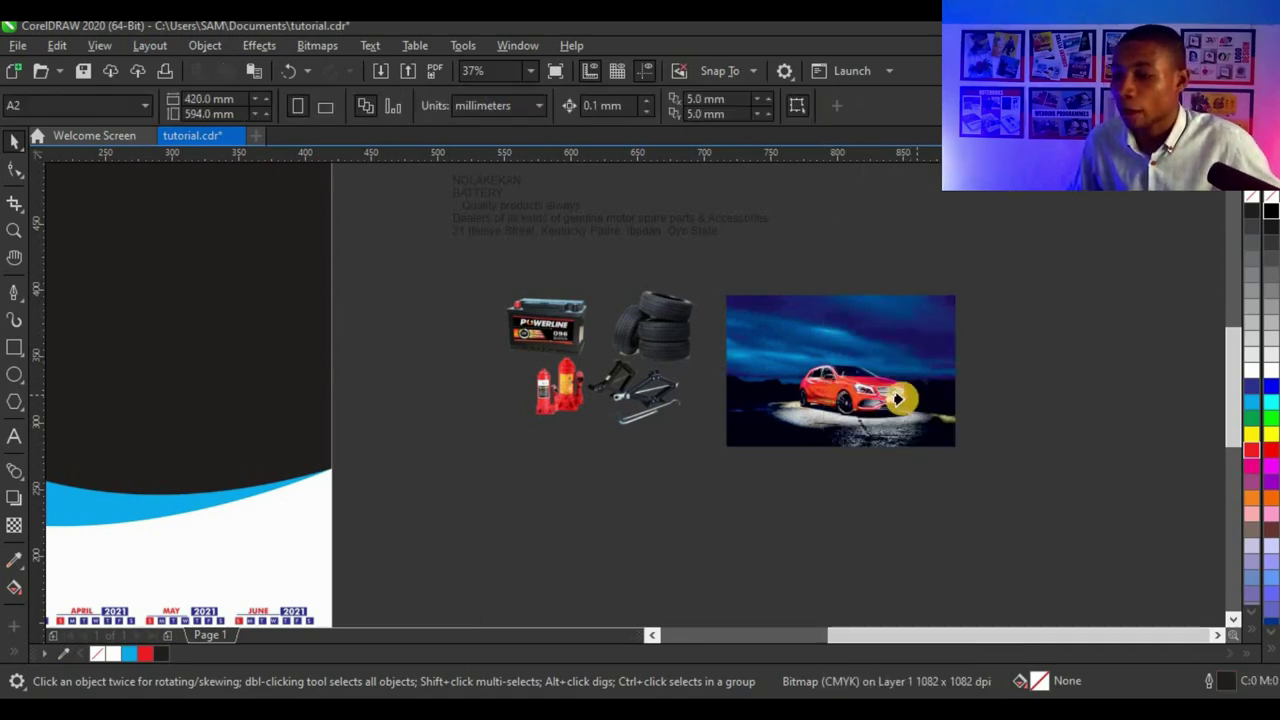
click(205, 280)
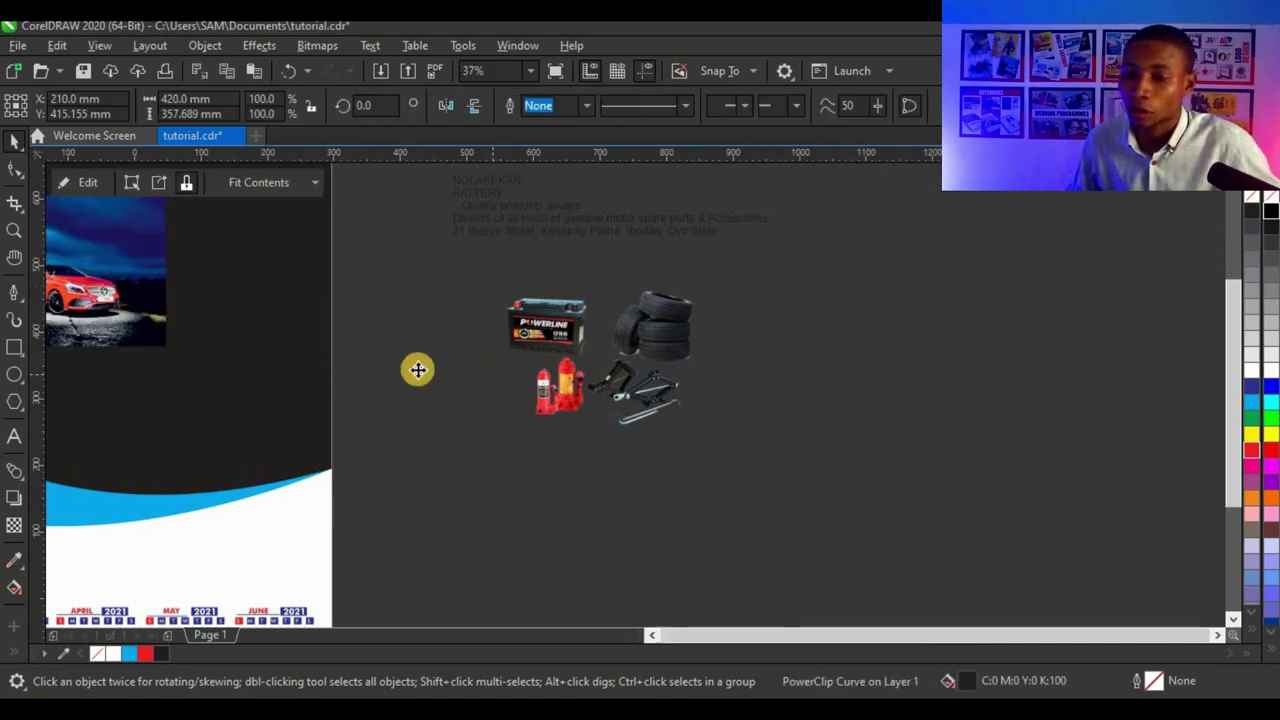
scroll(426, 331, down, 3)
scroll(417, 336, up, 1)
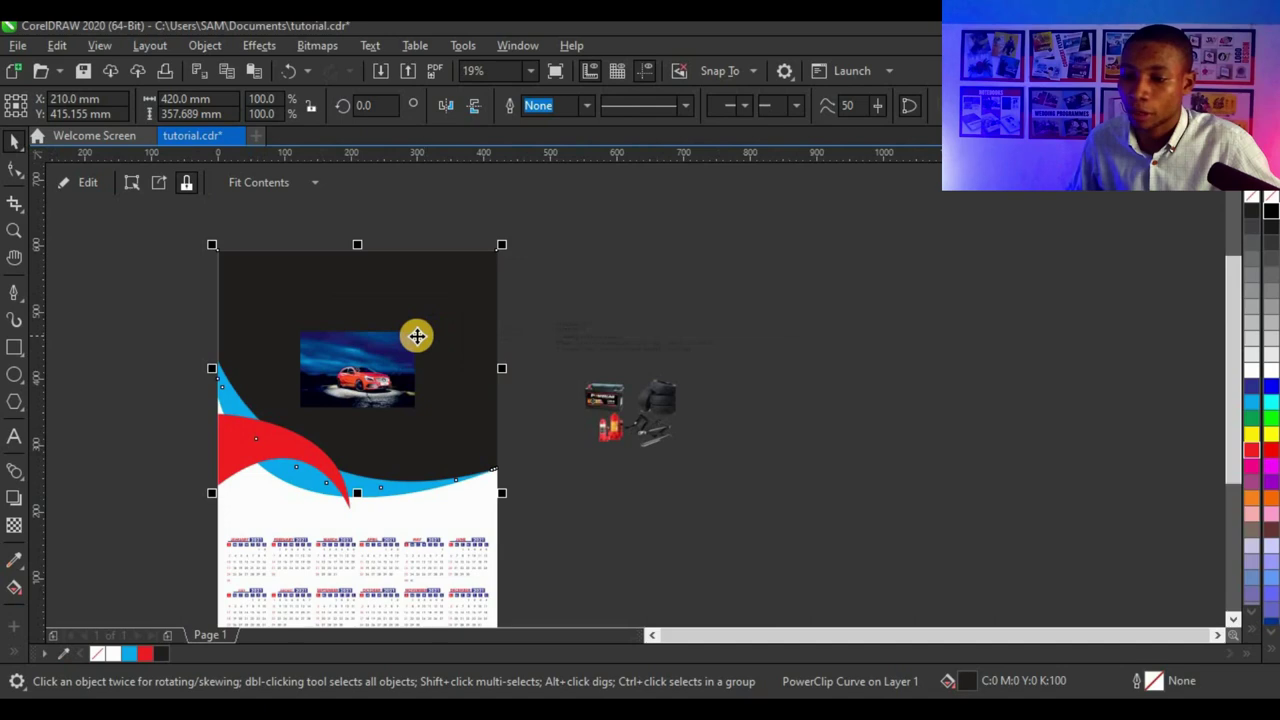
- Select the clipped car photo and enlarge it proportionally to about 591 × 392 mm so it fills the upper artwork shape
click(363, 355)
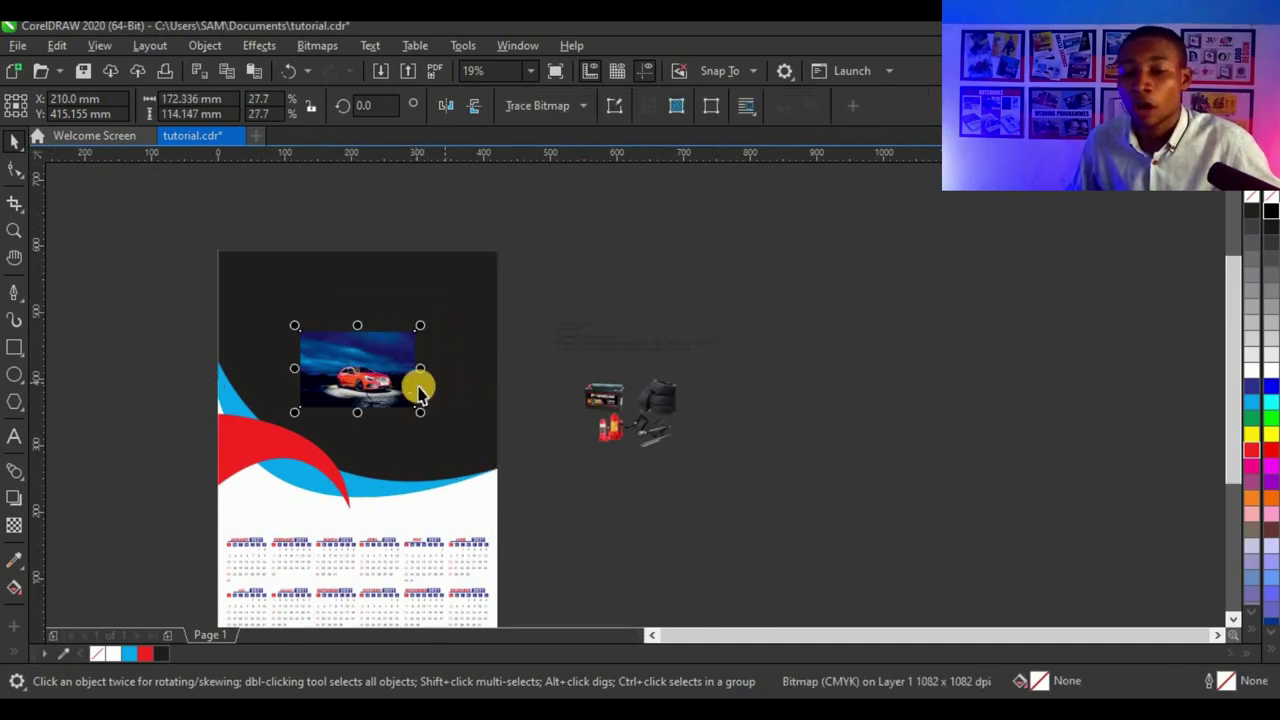
scroll(380, 374, up, 2)
scroll(465, 380, down, 2)
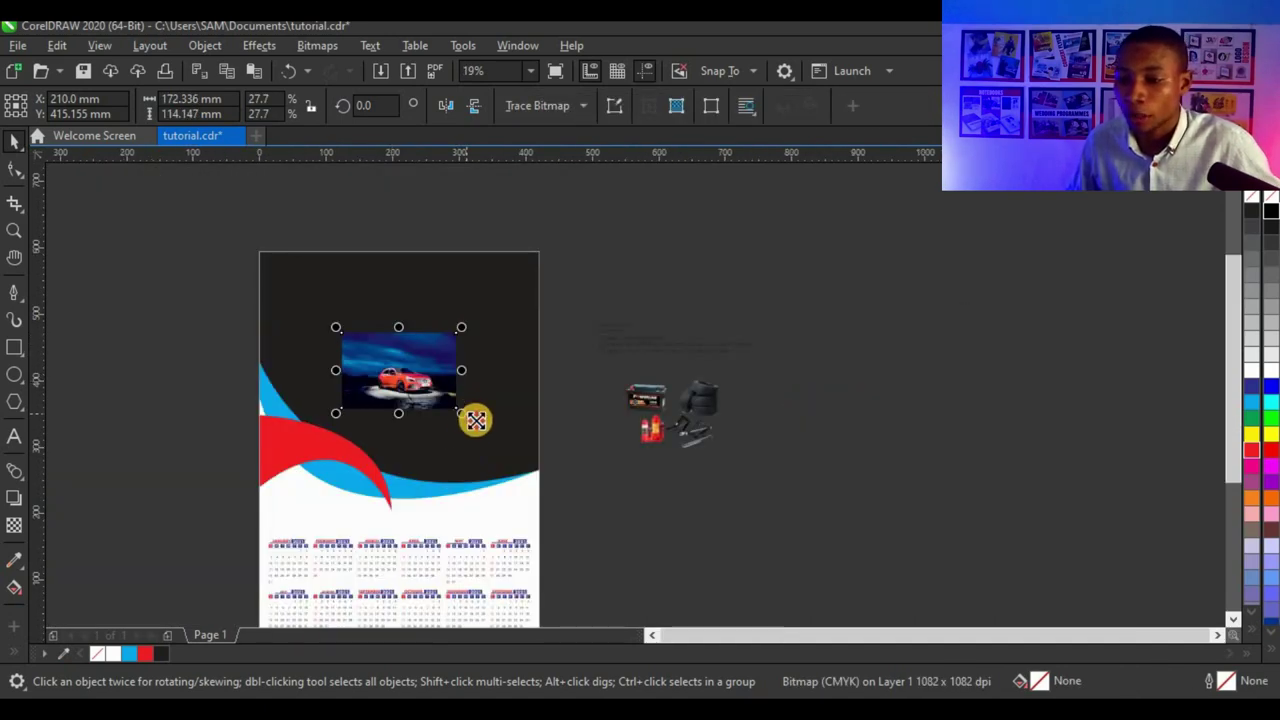
drag(475, 420, 583, 550)
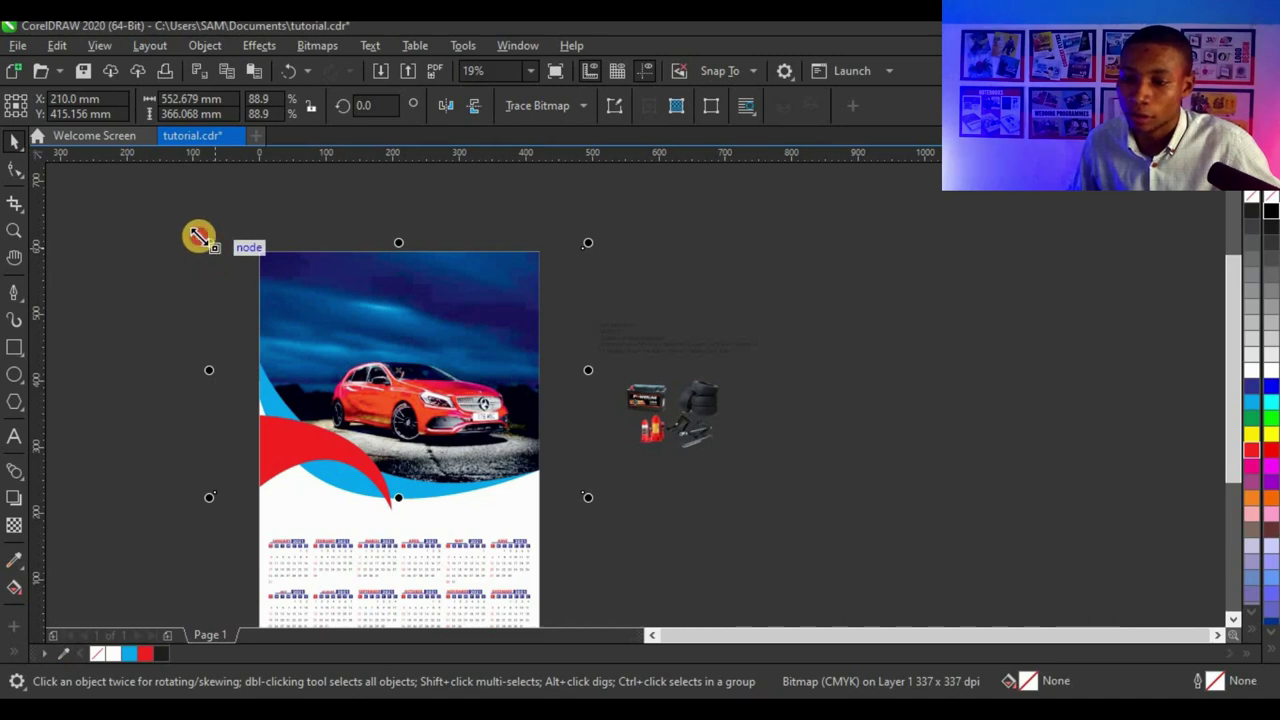
drag(198, 236, 190, 230)
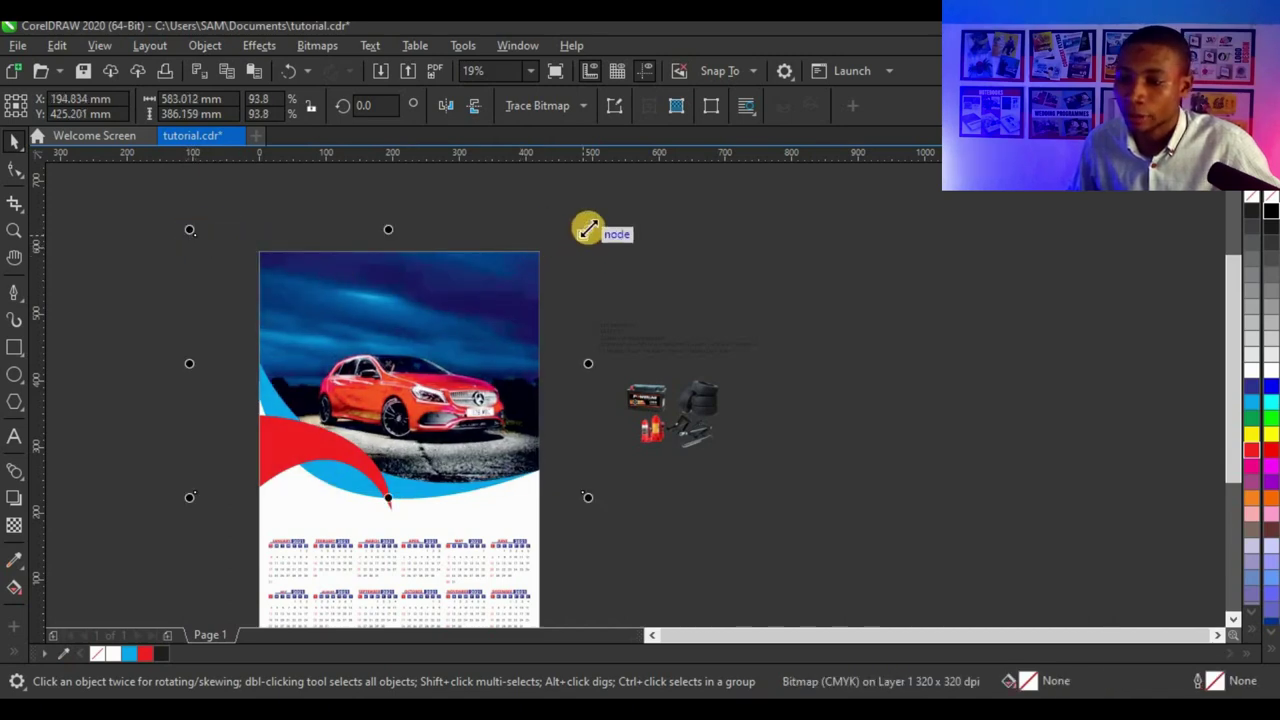
drag(588, 229, 594, 225)
scroll(450, 390, up, 1)
scroll(442, 378, down, 2)
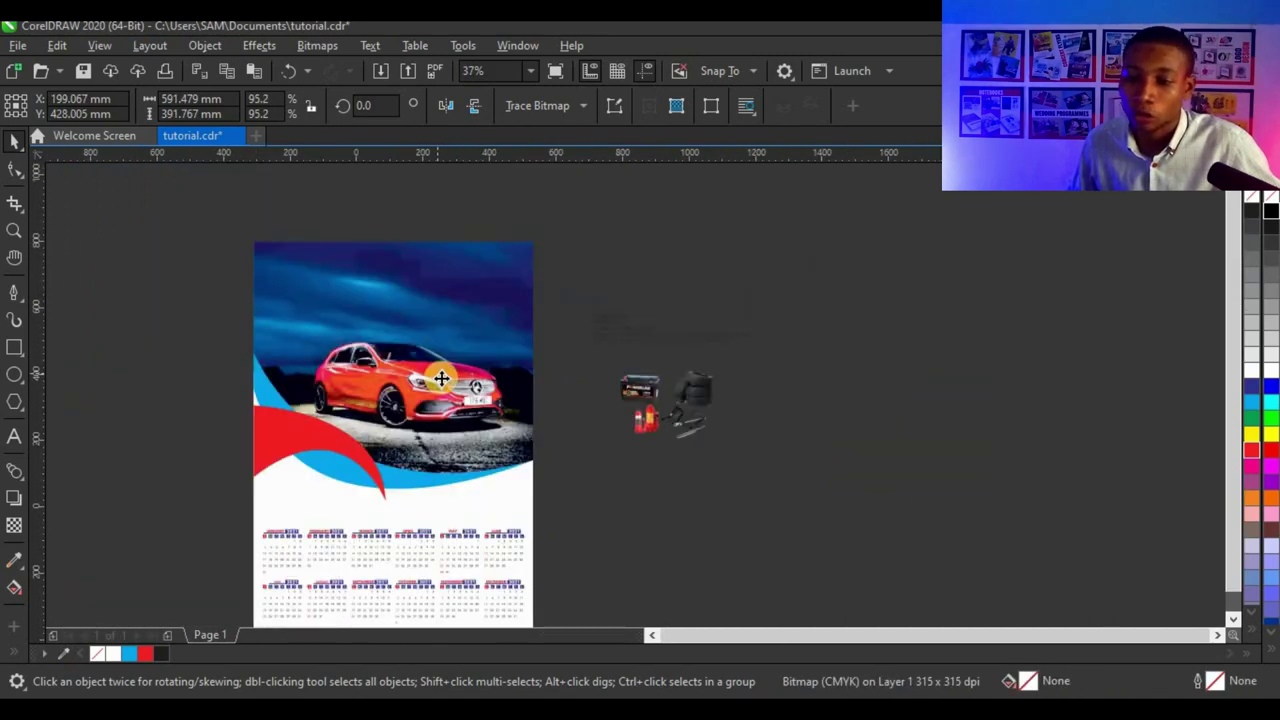
scroll(441, 378, down, 2)
scroll(380, 365, up, 2)
scroll(409, 337, up, 3)
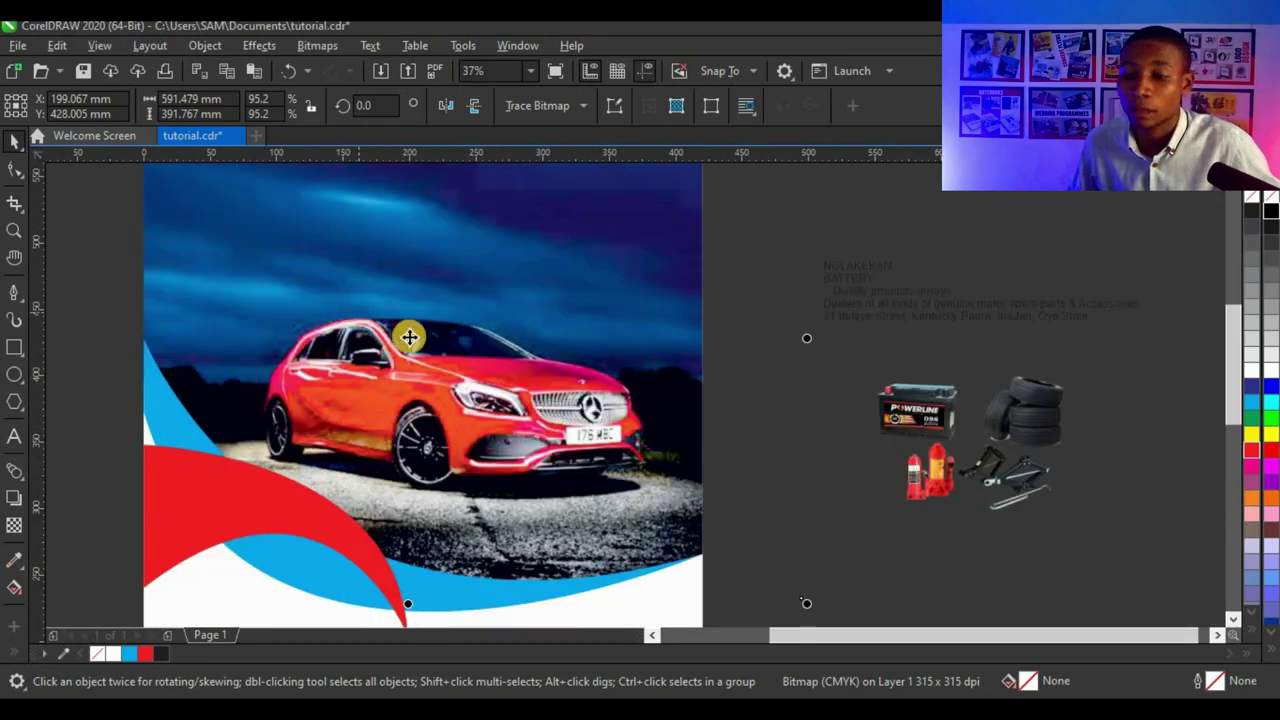
- Enlarge the clipped car photo slightly to about 604 × 400 mm and deselect it
scroll(409, 337, down, 3)
mouse_move(206, 203)
mouse_down()
mouse_move(183, 197)
mouse_move(198, 196)
mouse_up()
click(400, 340)
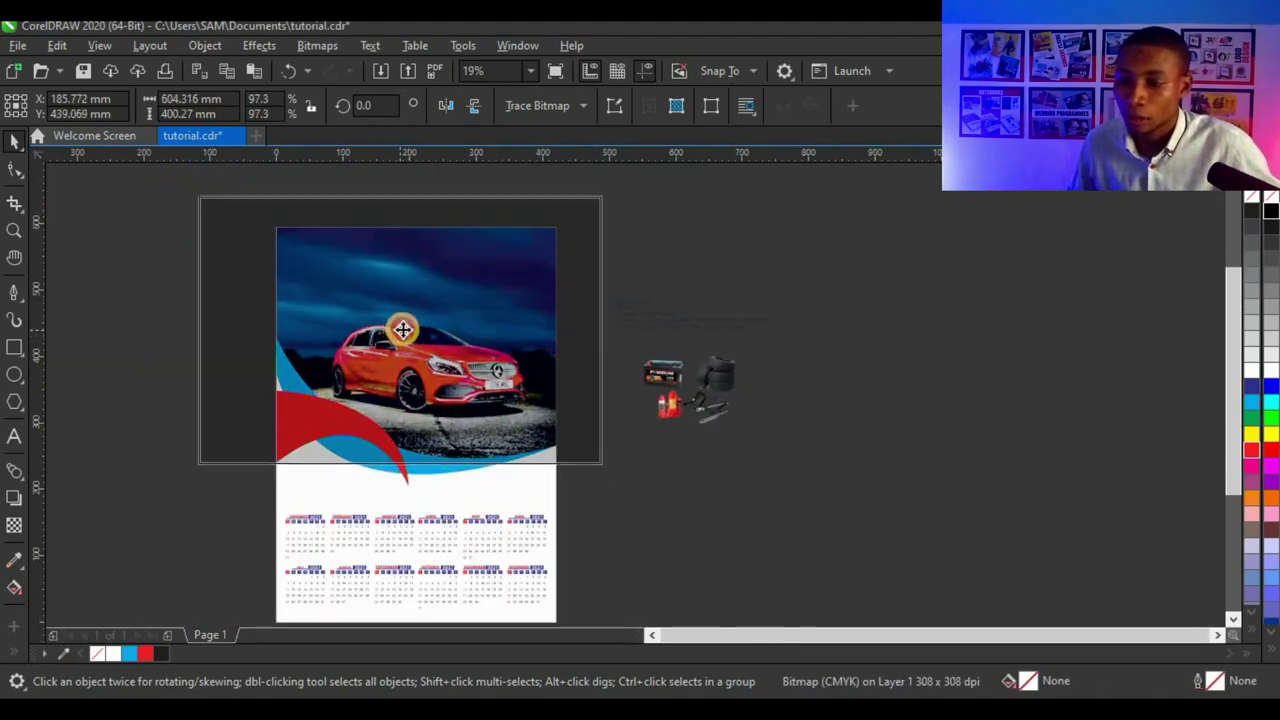
scroll(426, 342, down, 2)
scroll(426, 342, up, 2)
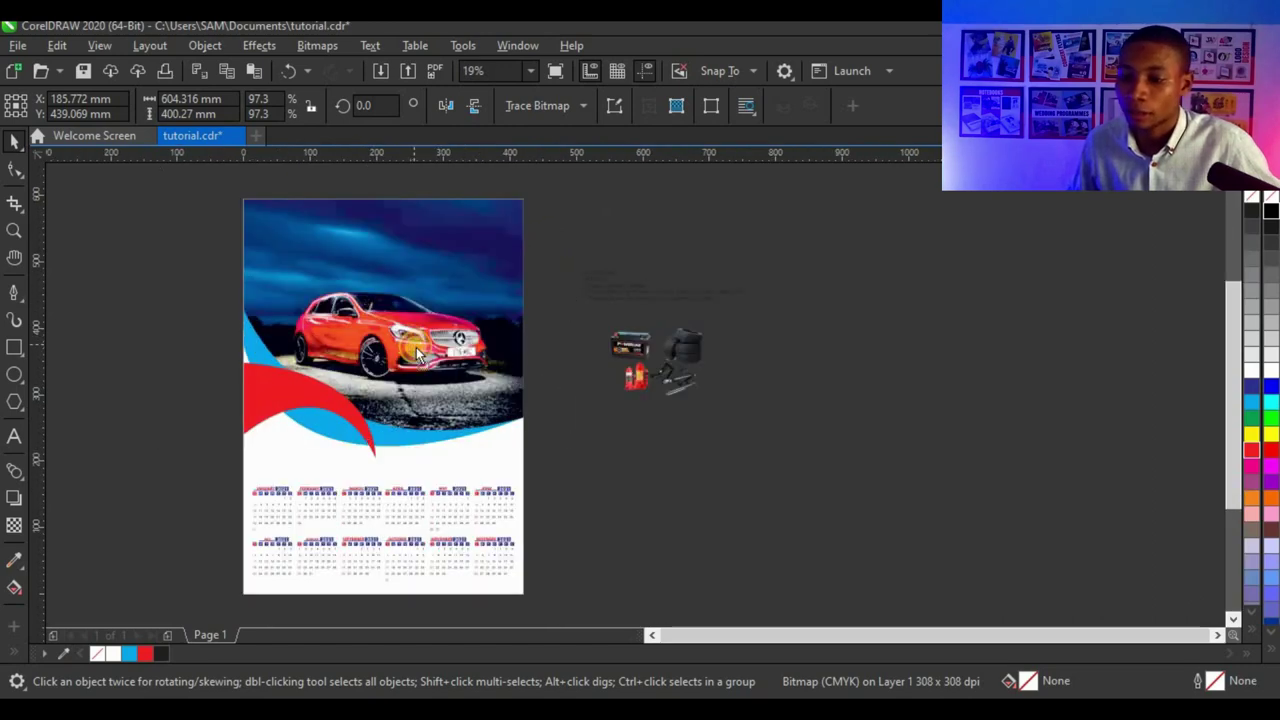
click(117, 316)
- Start a Pen outline just below the red shape's tip, arching leftward under its lower edge, about 141 × 59 mm, ending in a corner node
scroll(325, 418, up, 2)
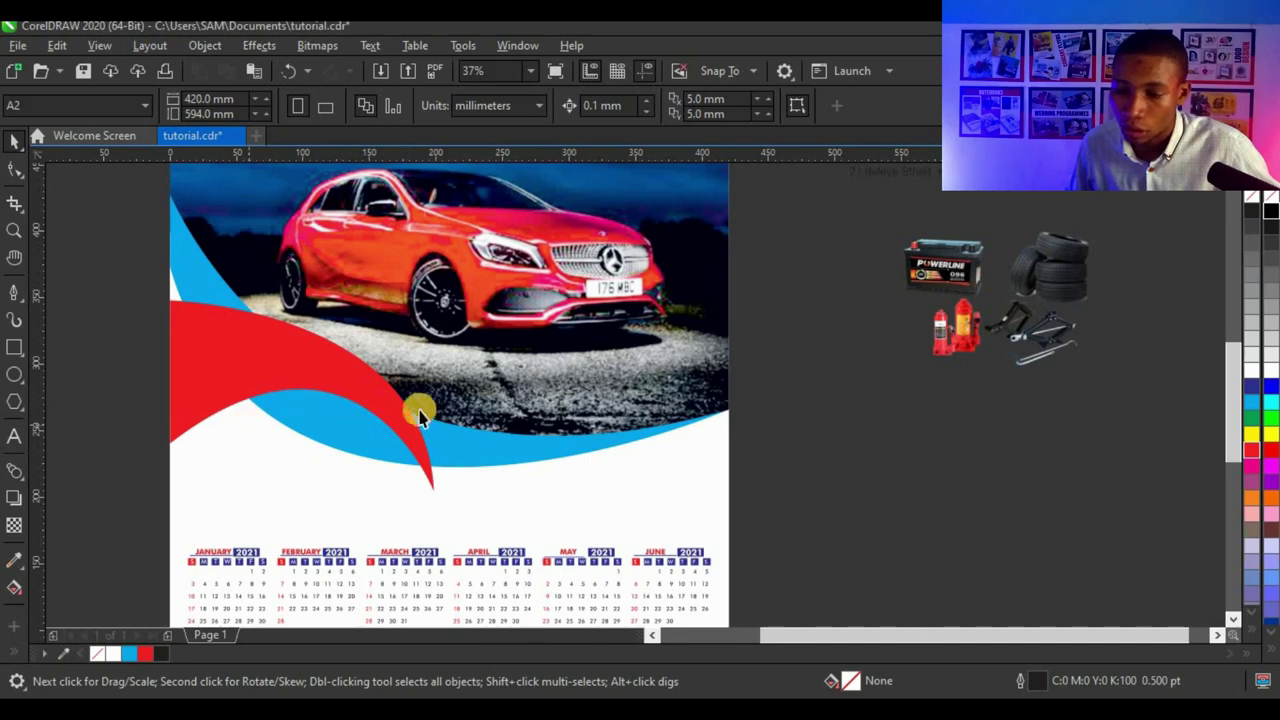
scroll(336, 371, up, 2)
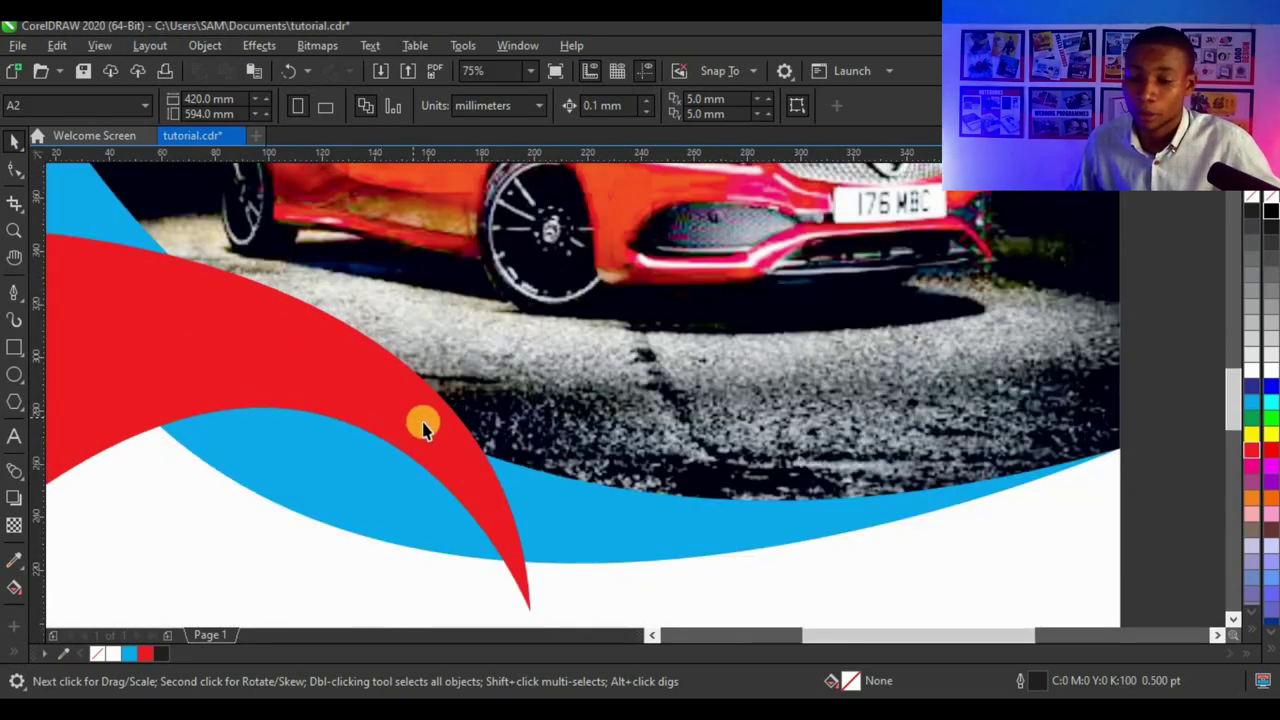
scroll(394, 477, down, 4)
scroll(461, 510, up, 4)
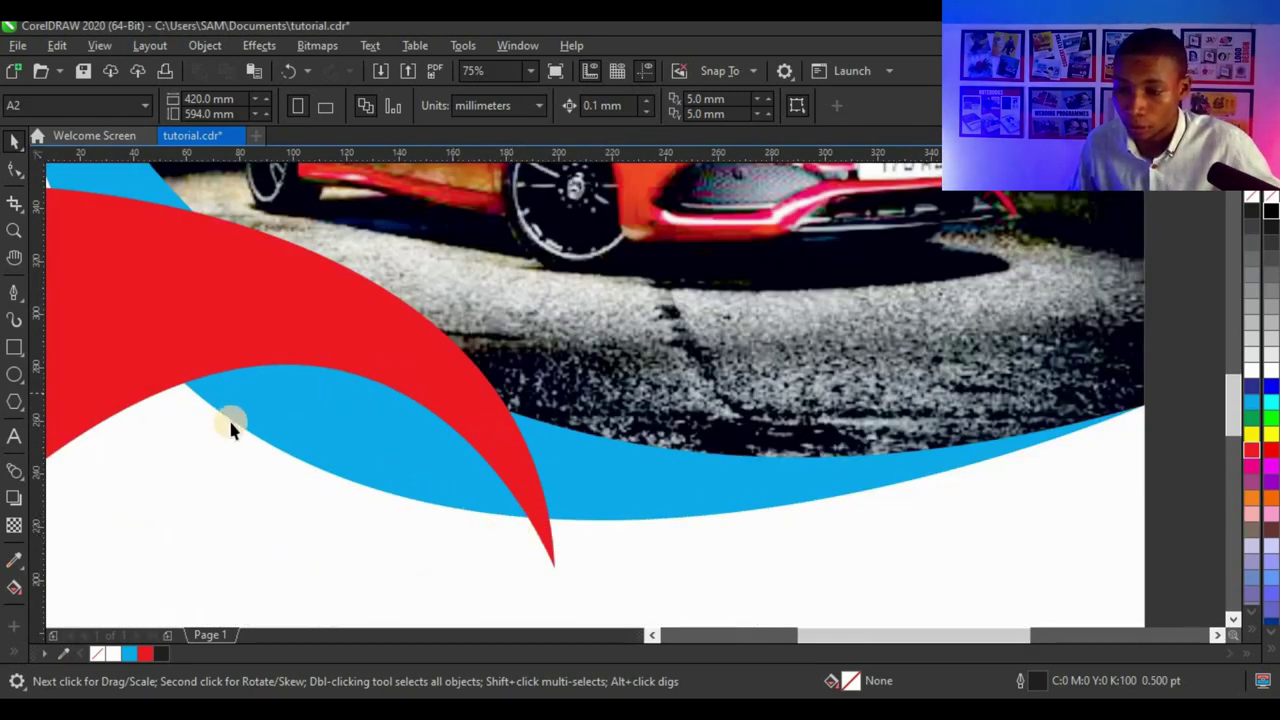
click(20, 293)
scroll(533, 540, up, 2)
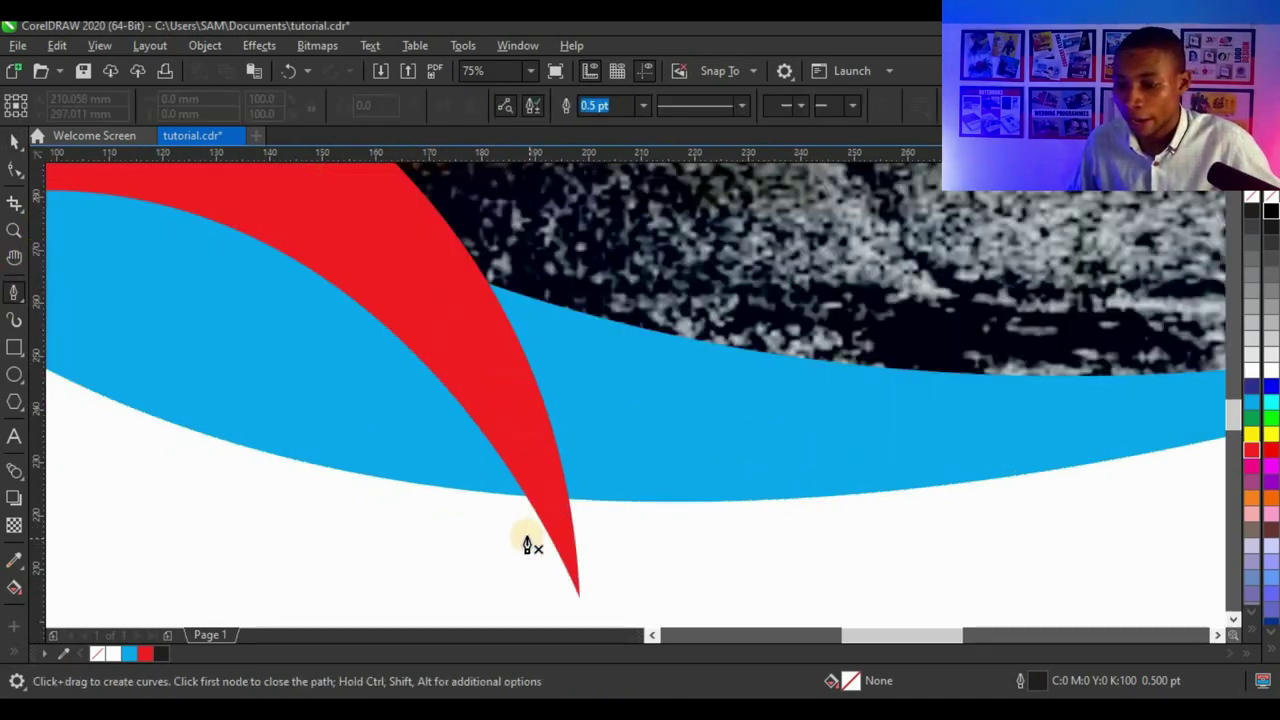
click(523, 528)
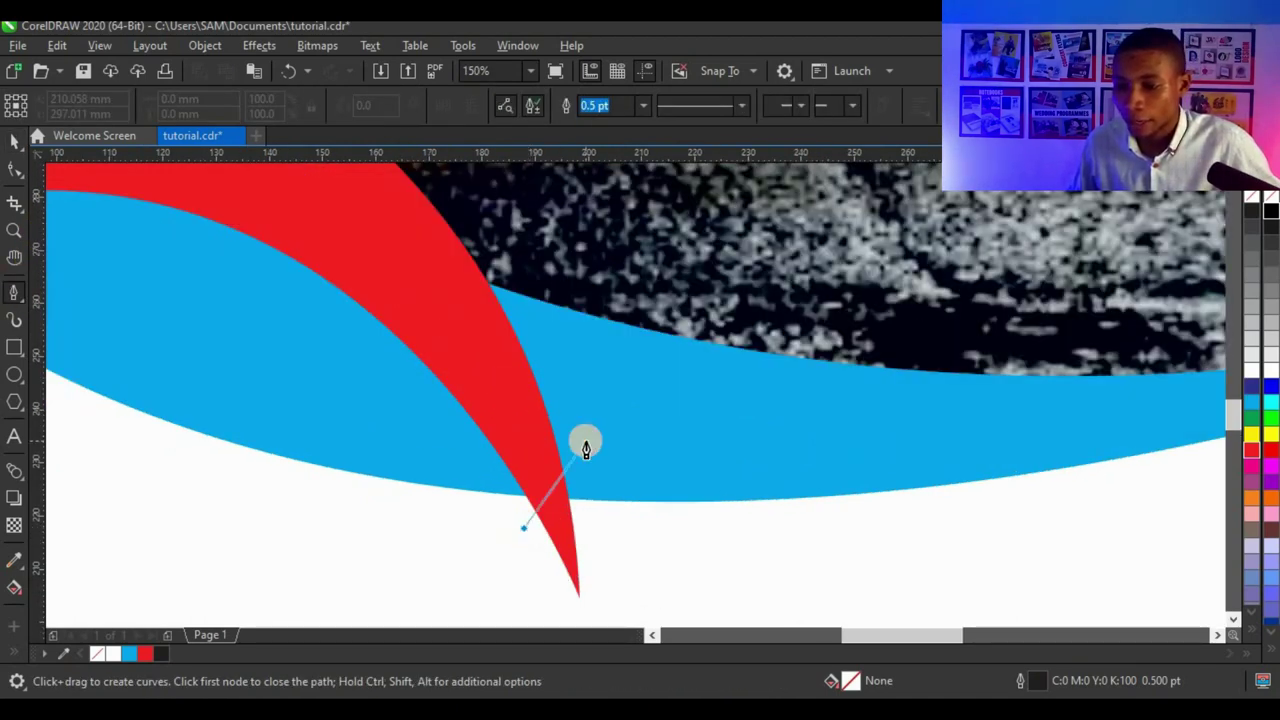
scroll(586, 443, down, 2)
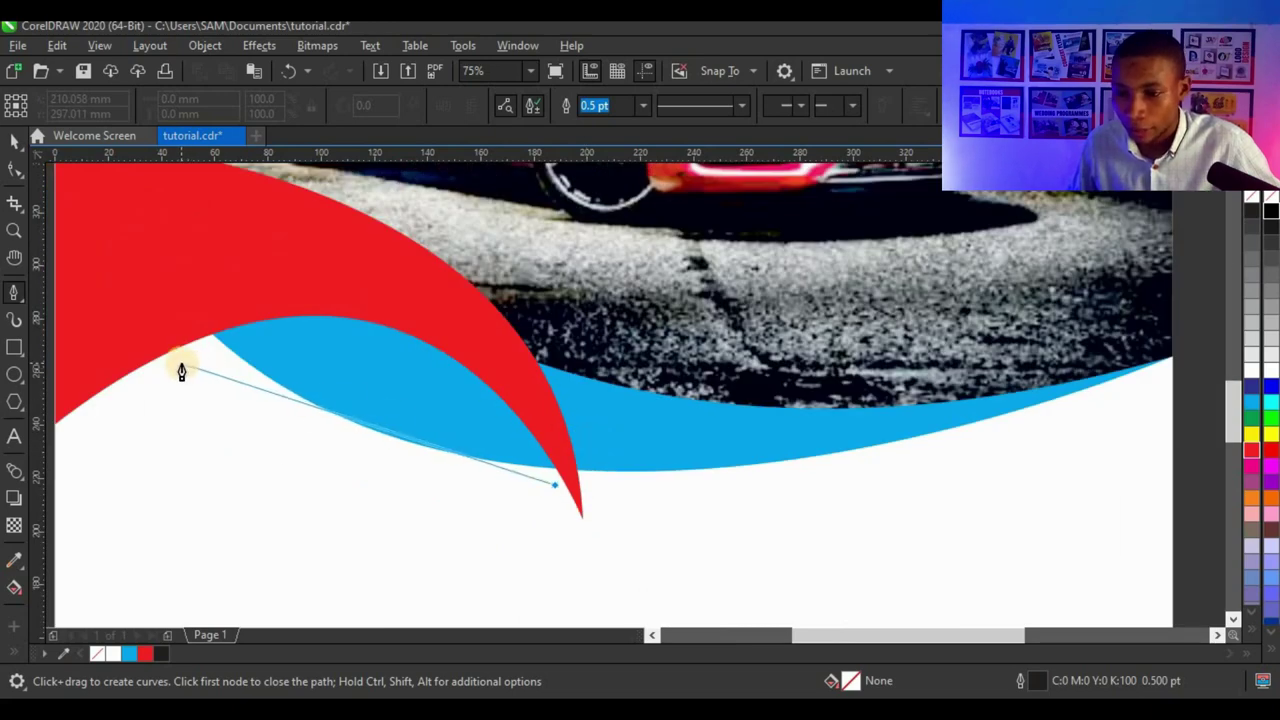
drag(180, 372, 103, 490)
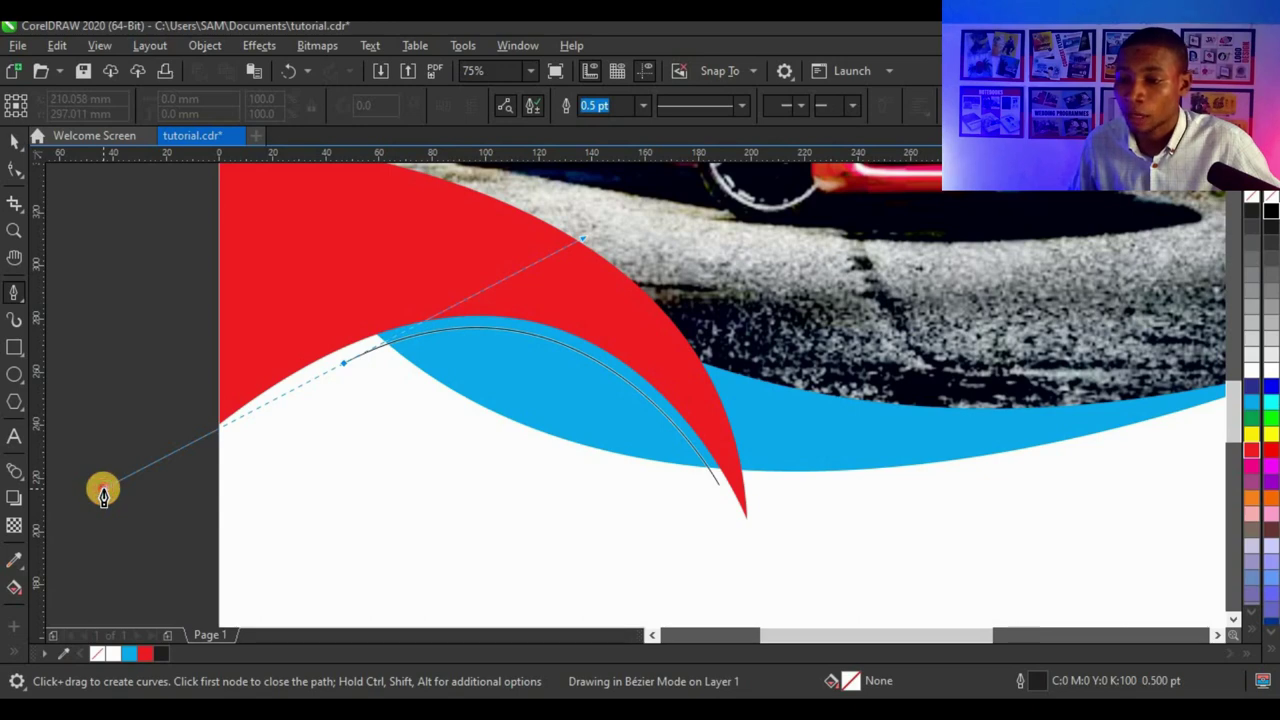
drag(103, 490, 104, 487)
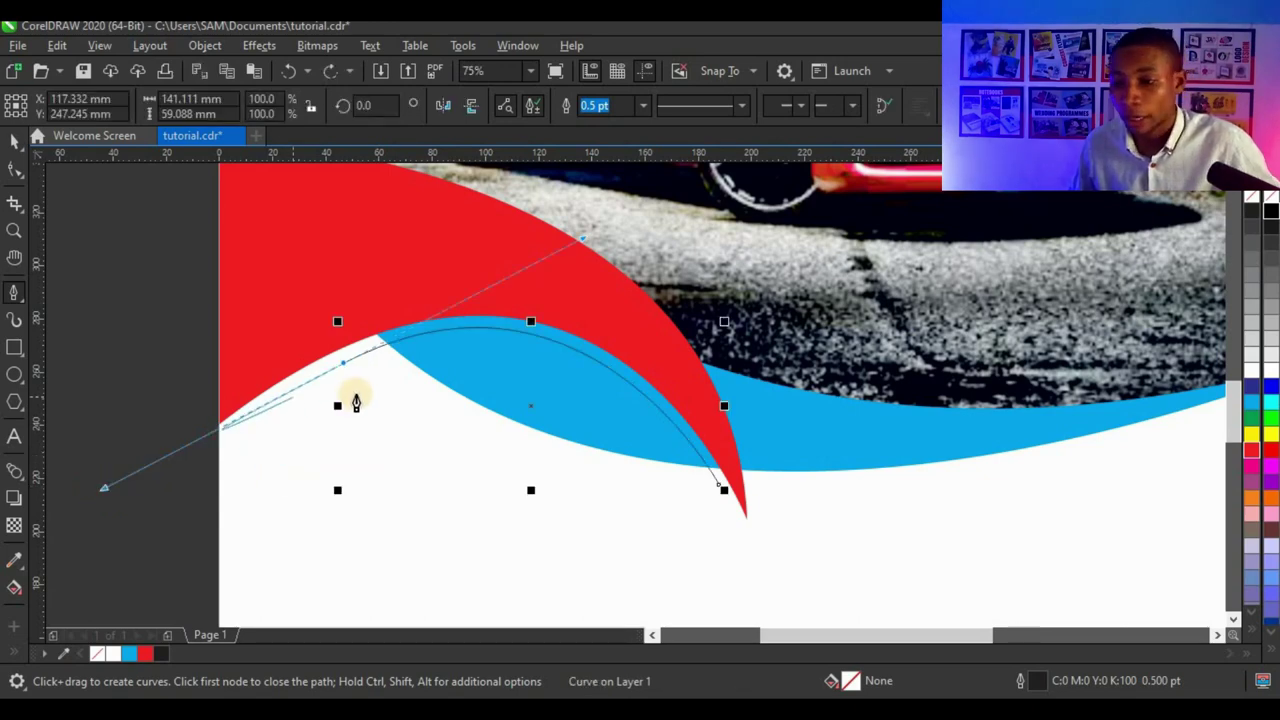
alt+click(344, 363)
scroll(400, 388, down, 1)
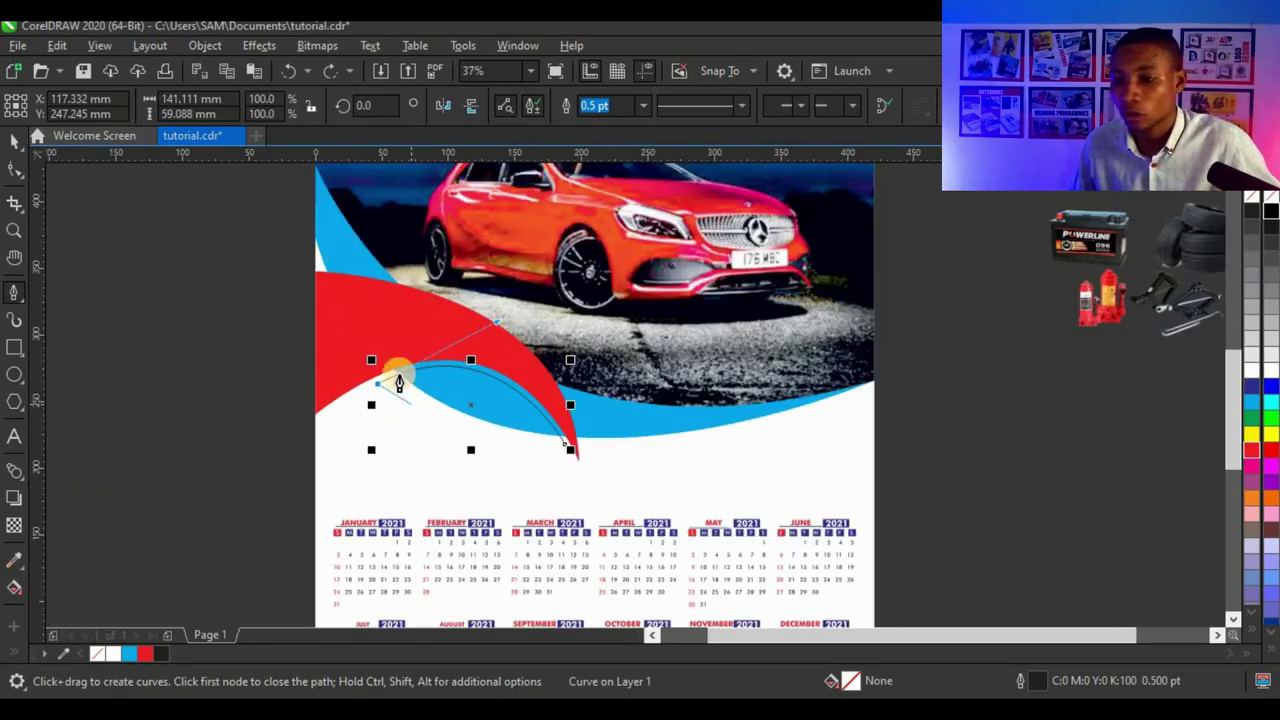
- Extend the outline past the left page edge, and curve it back over the red shape's upper edge to about 191 × 133 mm overall
scroll(333, 243, up, 1)
drag(247, 290, 290, 262)
scroll(285, 290, up, 2)
scroll(88, 283, down, 1)
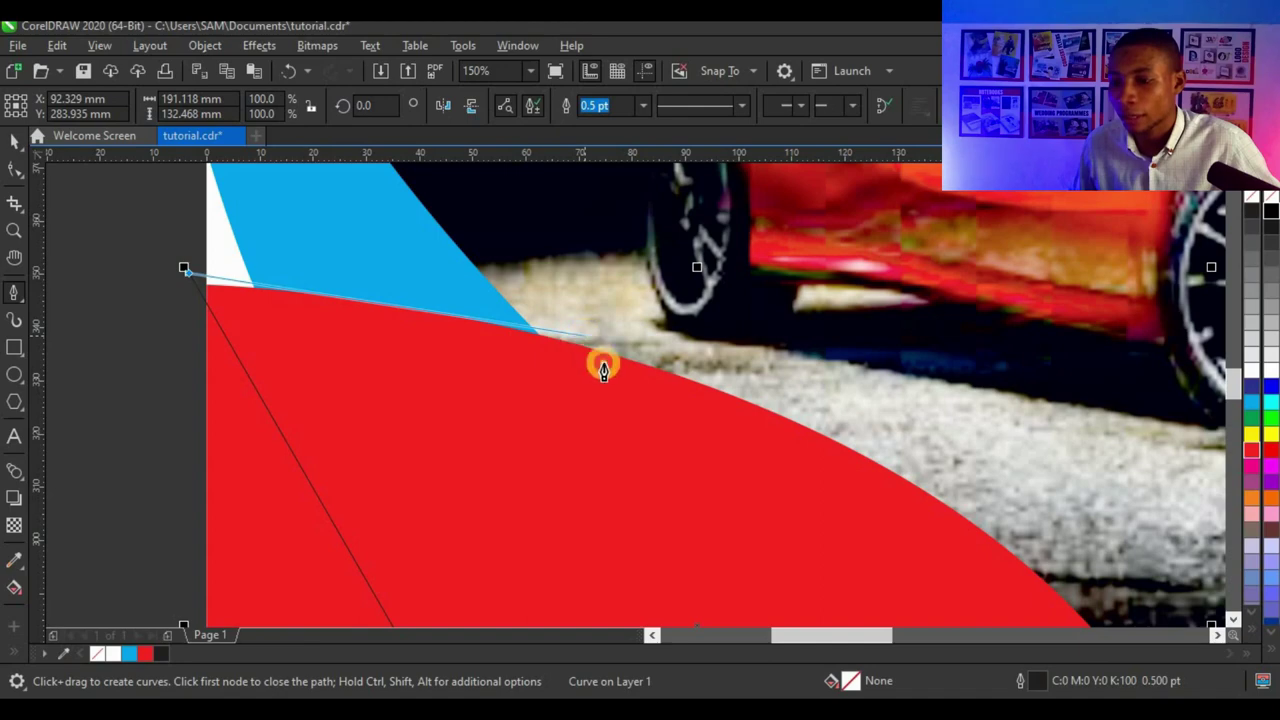
drag(603, 370, 791, 426)
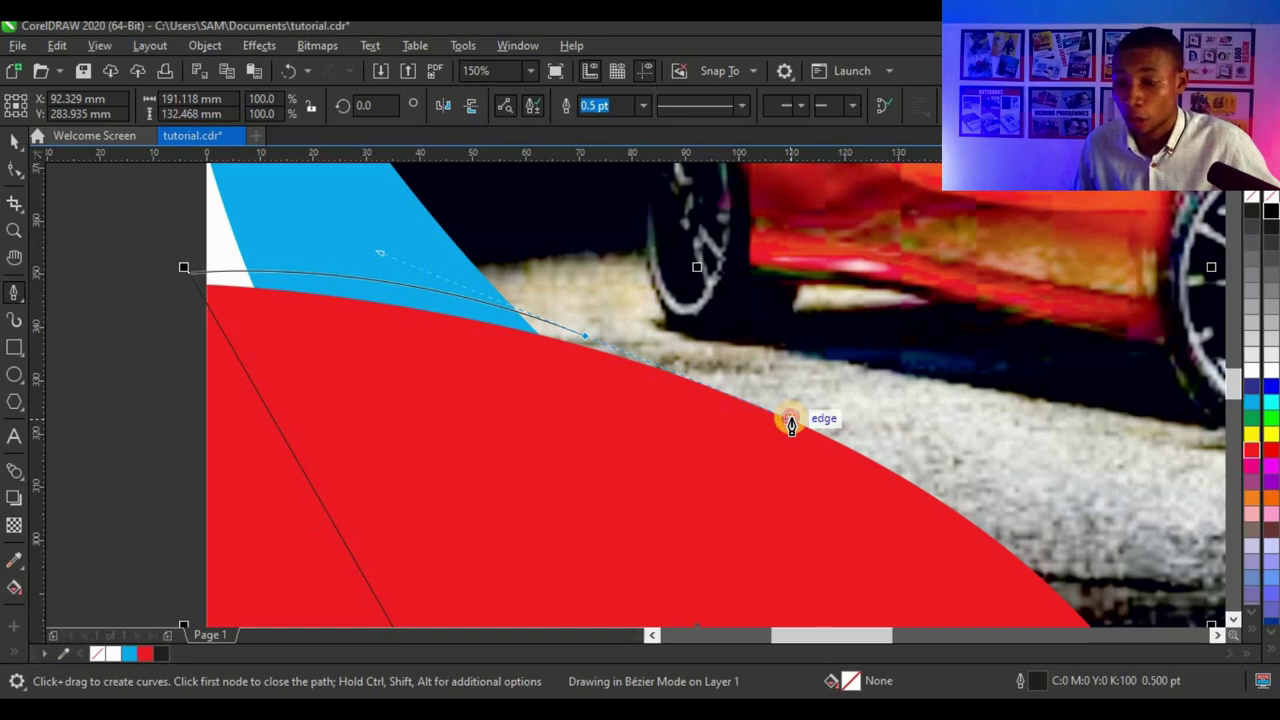
drag(791, 425, 797, 409)
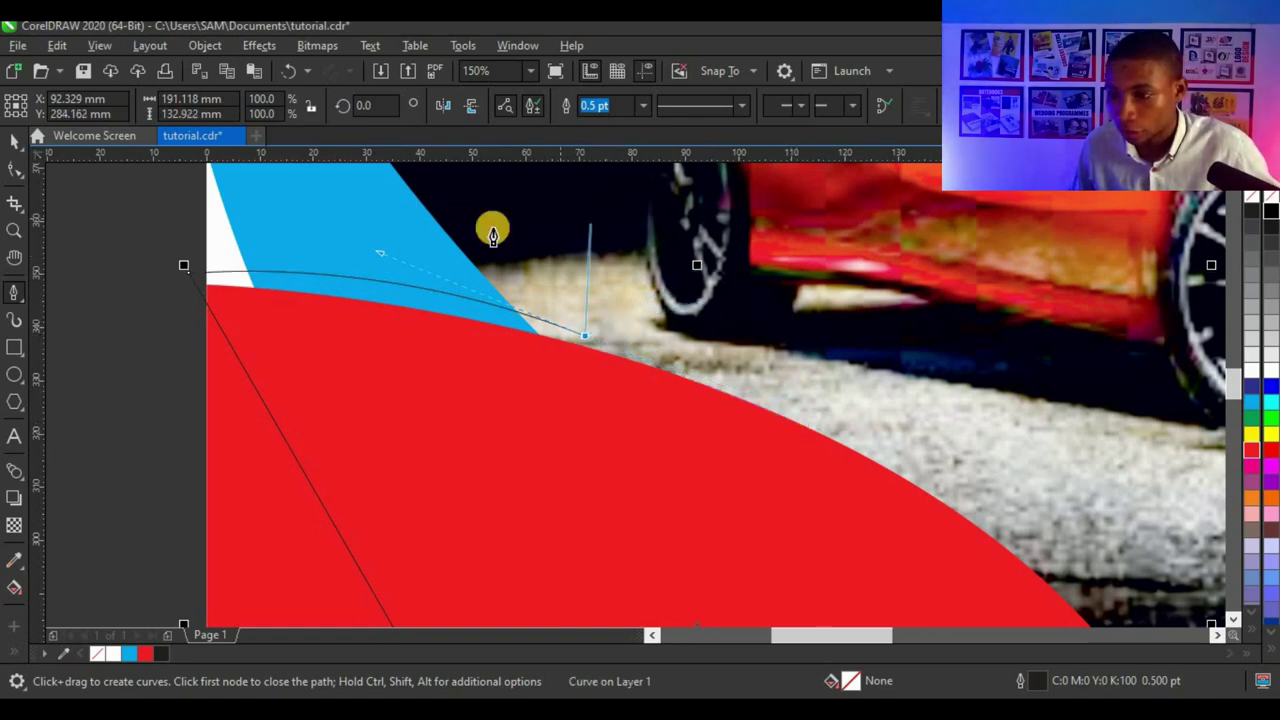
- Curve the Pen outline down around the red shape's tip and close it at its starting node, about 208 × 155 mm overall
scroll(491, 229, down, 3)
scroll(640, 415, up, 3)
scroll(580, 322, down, 3)
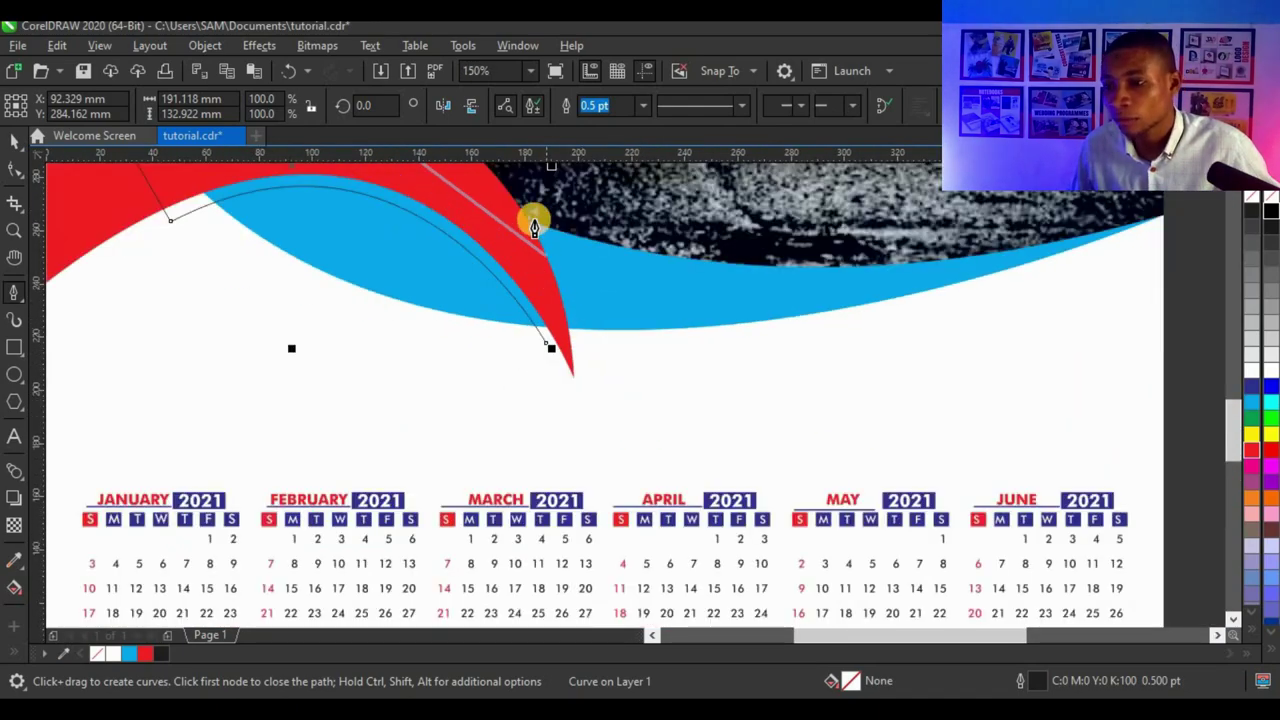
scroll(531, 217, up, 3)
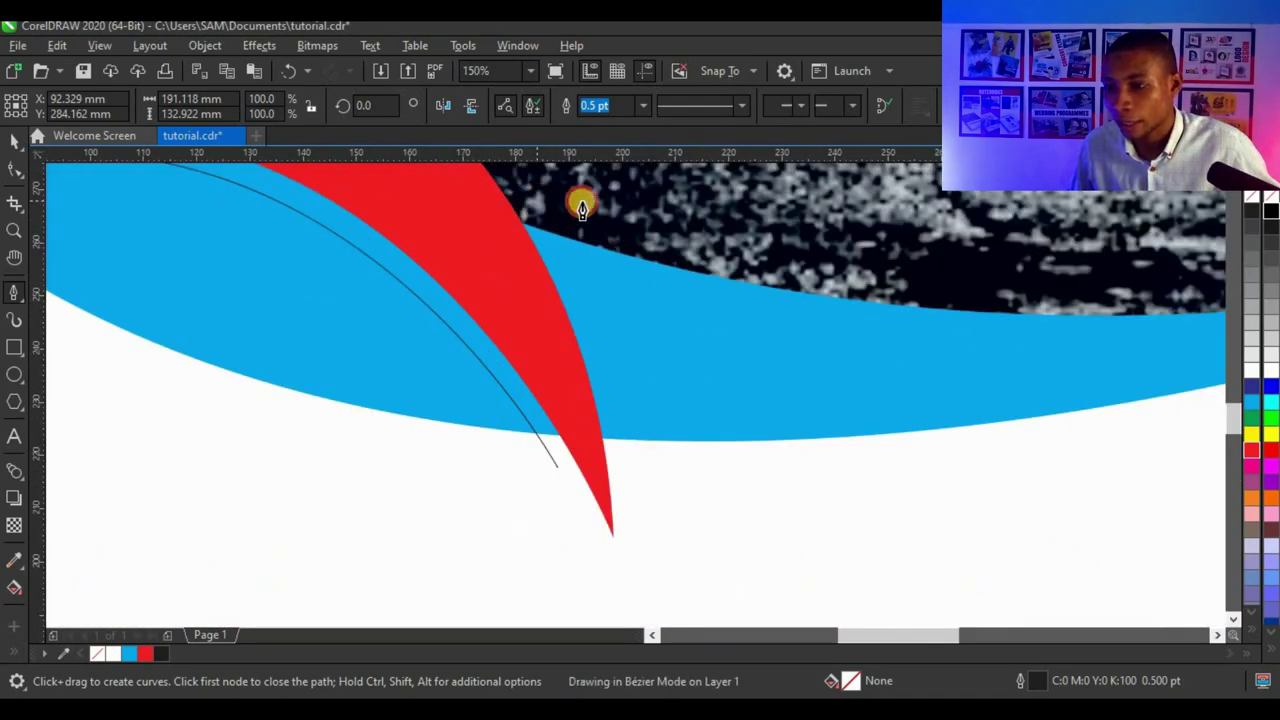
scroll(717, 306, down, 3)
scroll(582, 348, up, 3)
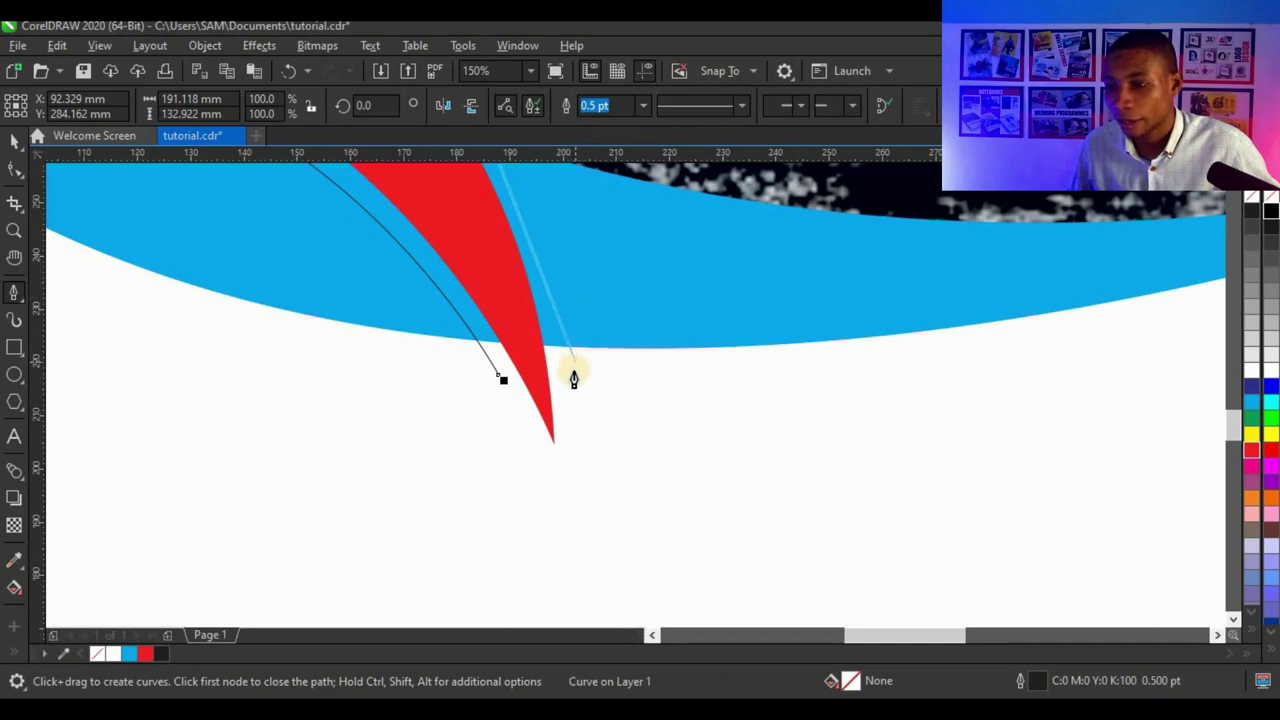
scroll(577, 390, down, 2)
drag(577, 383, 595, 478)
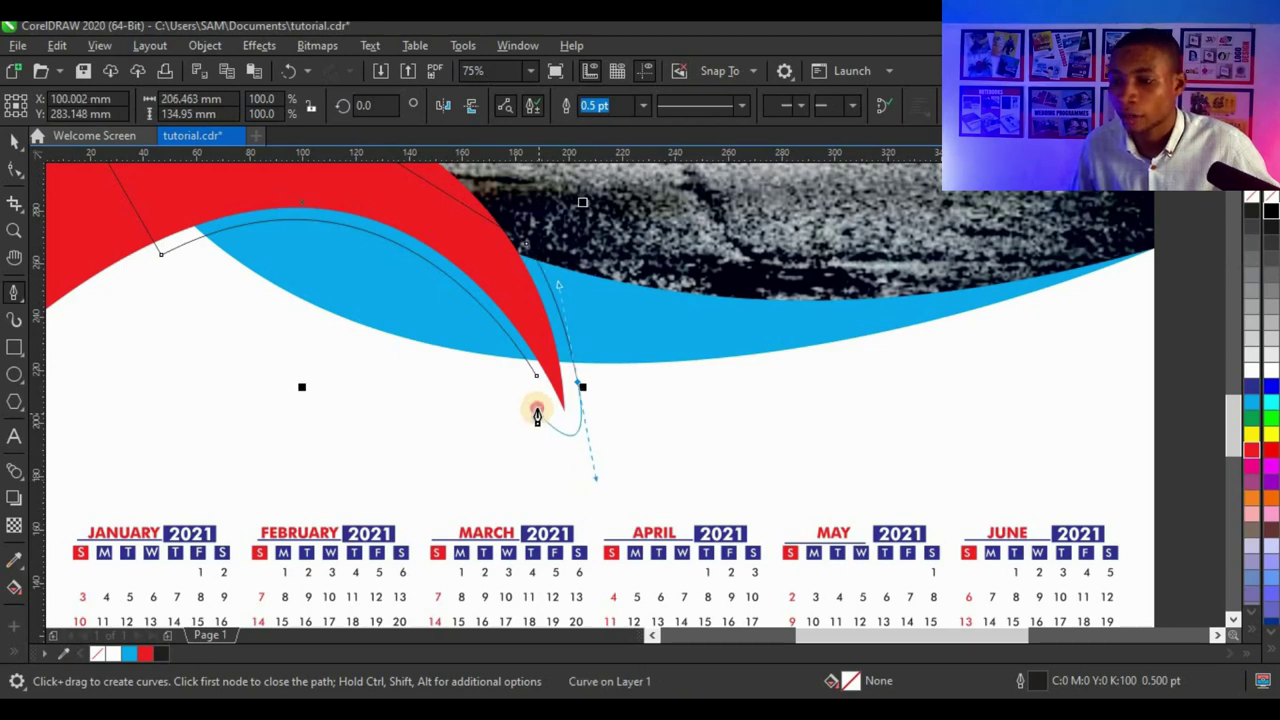
click(537, 415)
scroll(535, 383, up, 4)
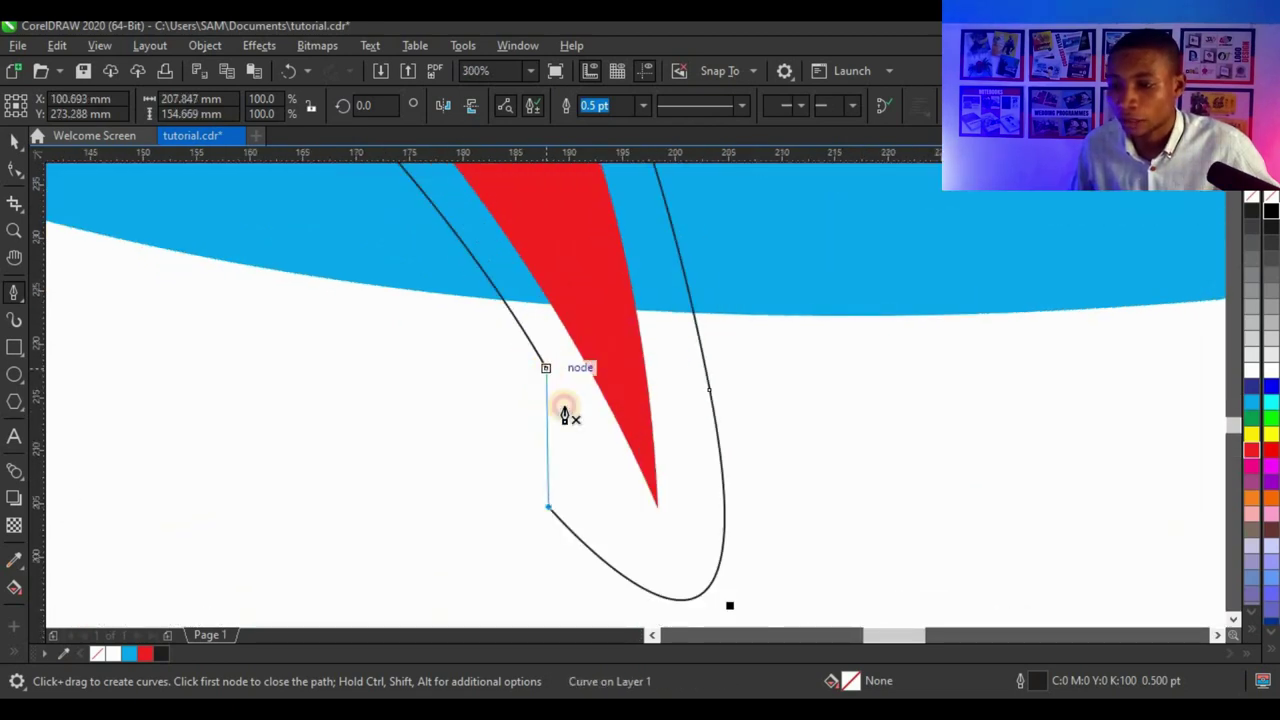
click(564, 415)
scroll(571, 428, down, 4)
click(14, 140)
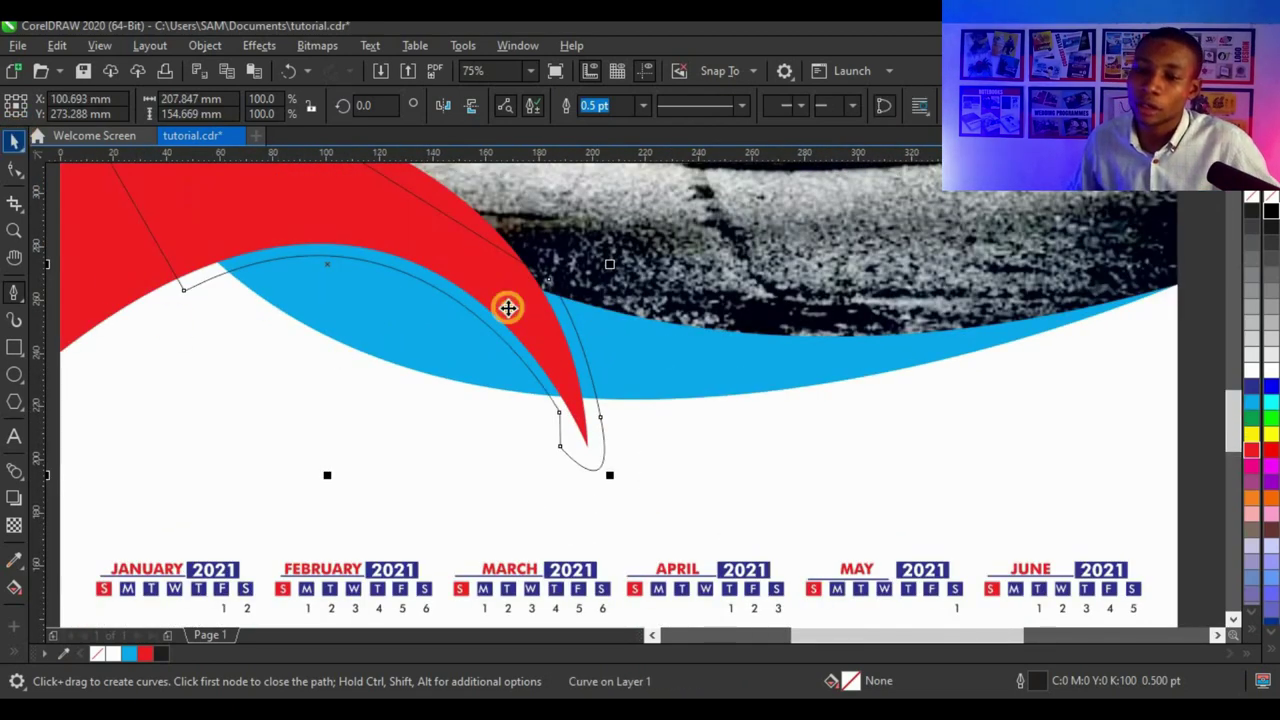
- Trim the blue swoosh with the closed outline around the red shape, and delete the outline
scroll(500, 349, down, 2)
scroll(312, 250, up, 2)
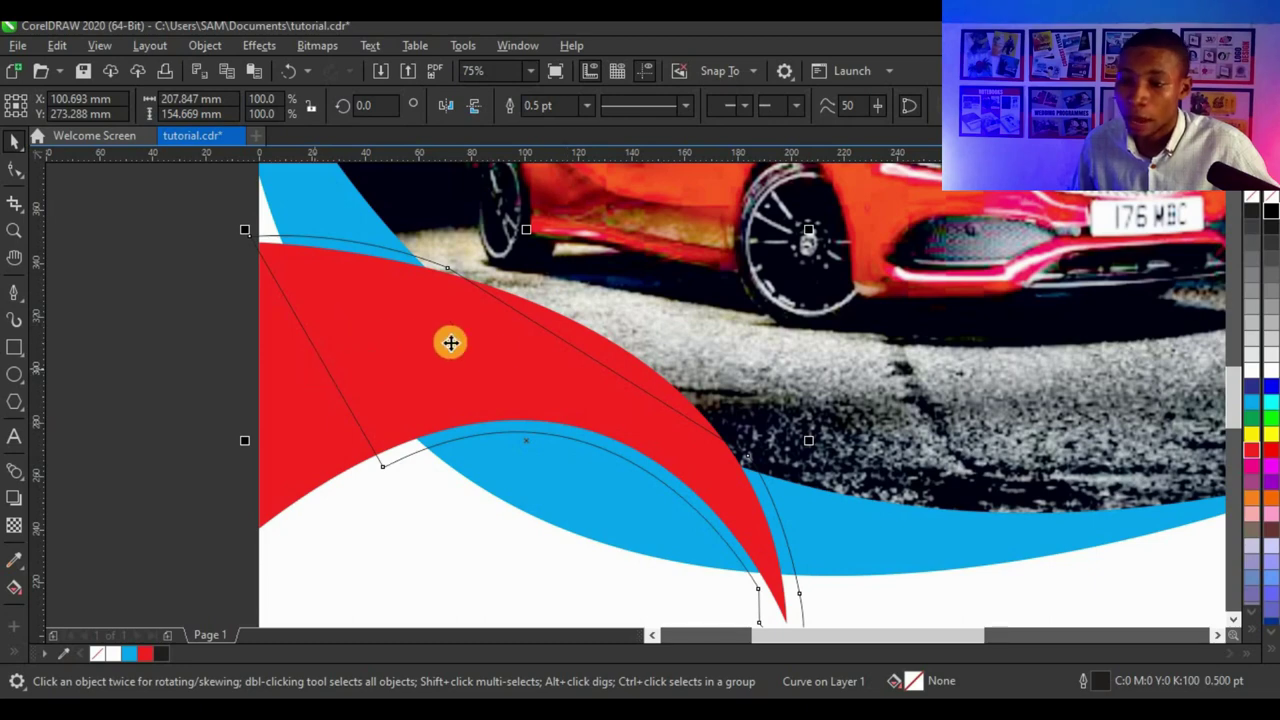
scroll(564, 395, down, 2)
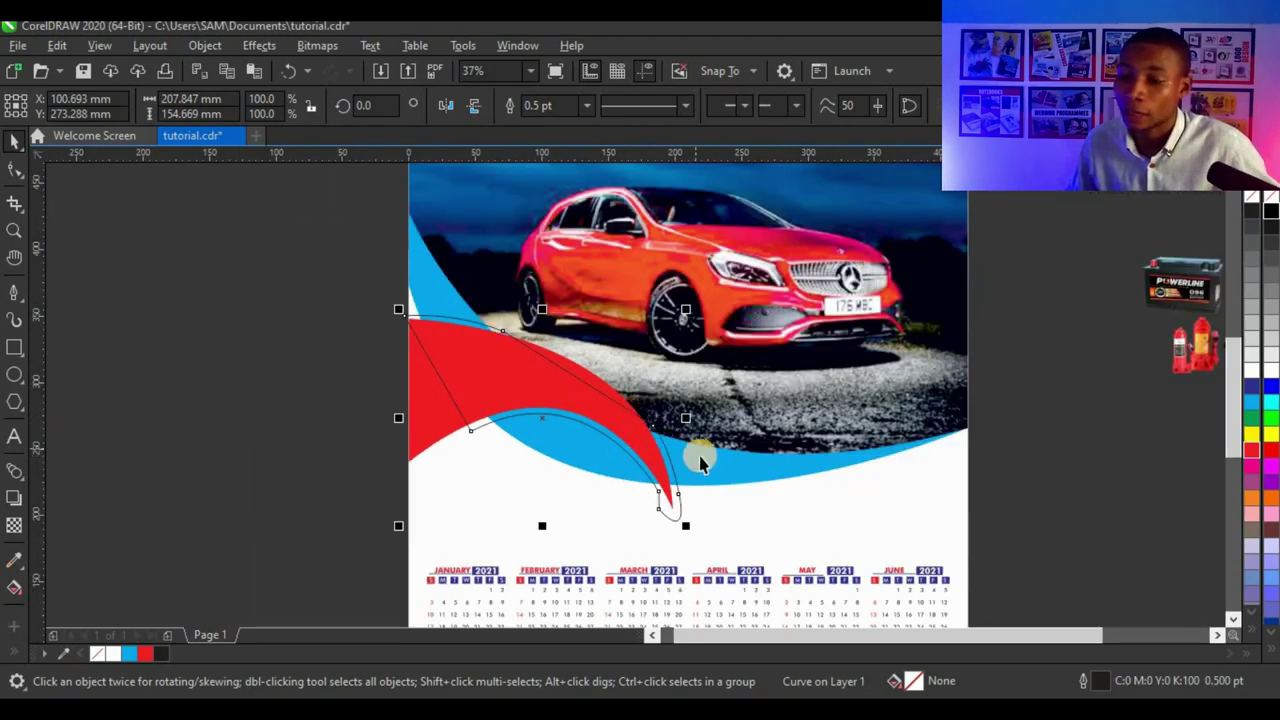
scroll(700, 460, up, 2)
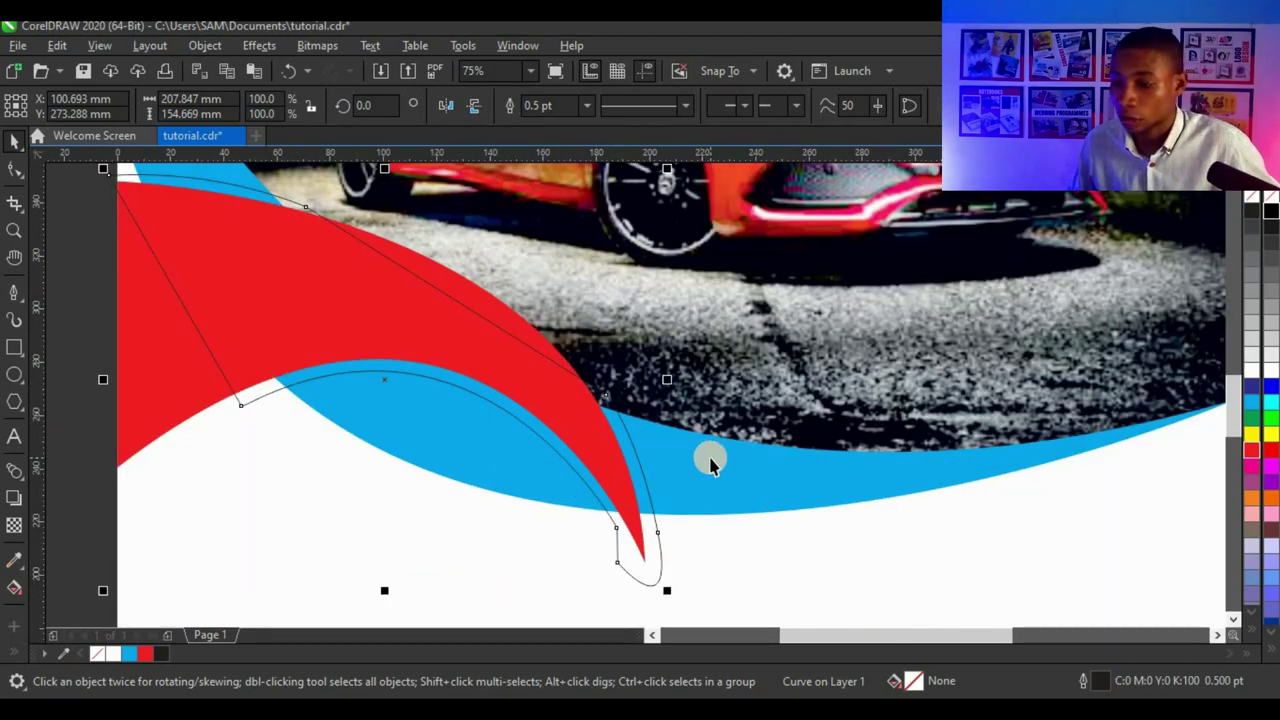
shift+click(765, 477)
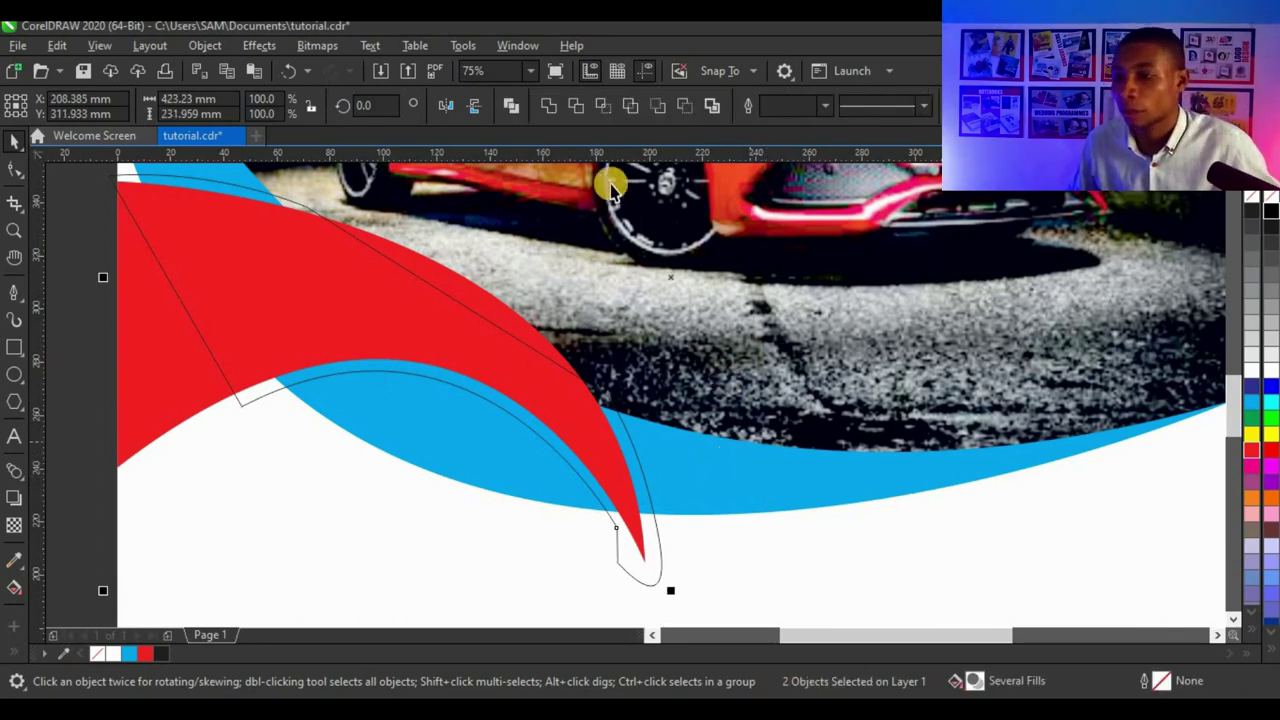
click(578, 106)
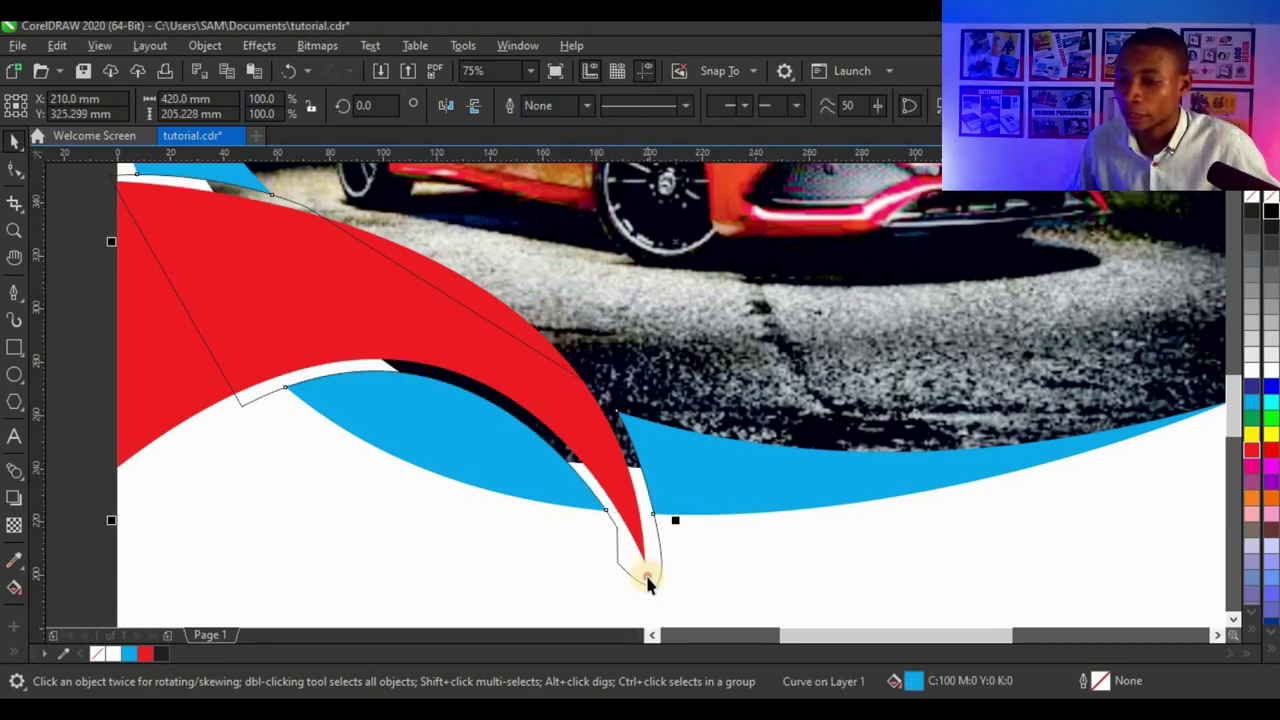
click(649, 574)
key(Delete)
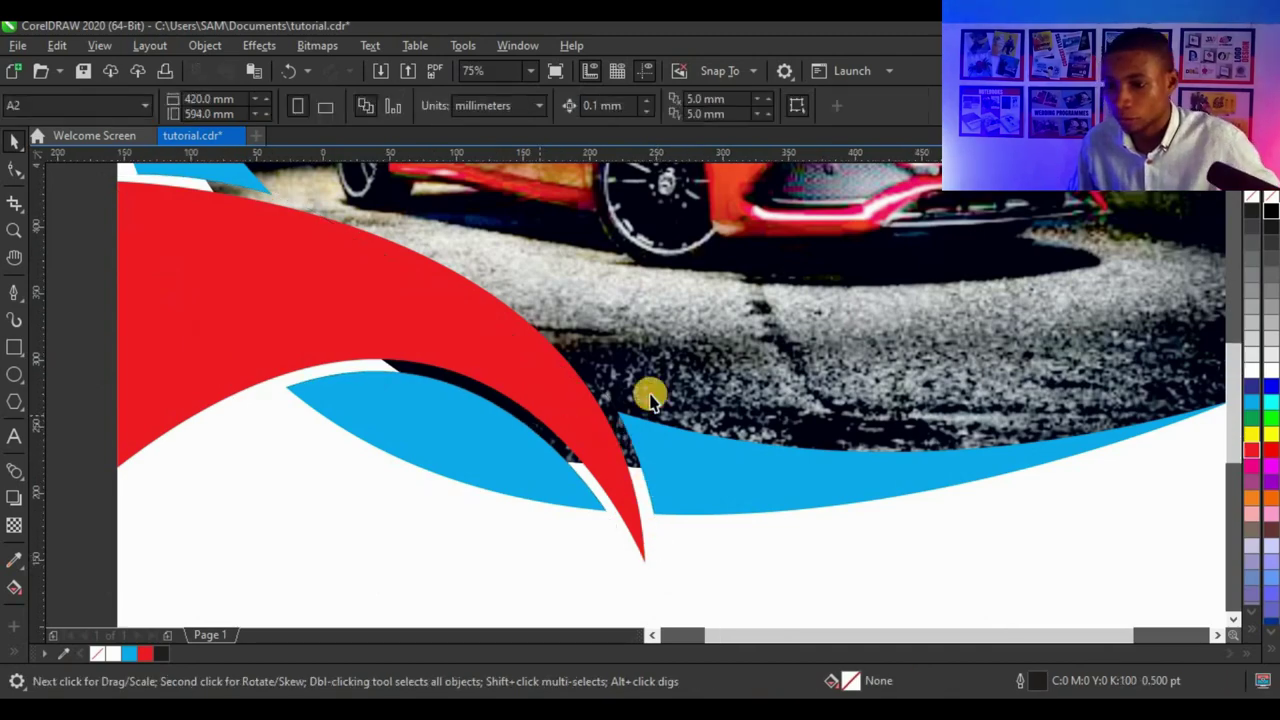
- Review the whole page and examine the business text and product images waiting beside it
scroll(651, 400, down, 2)
scroll(619, 360, up, 1)
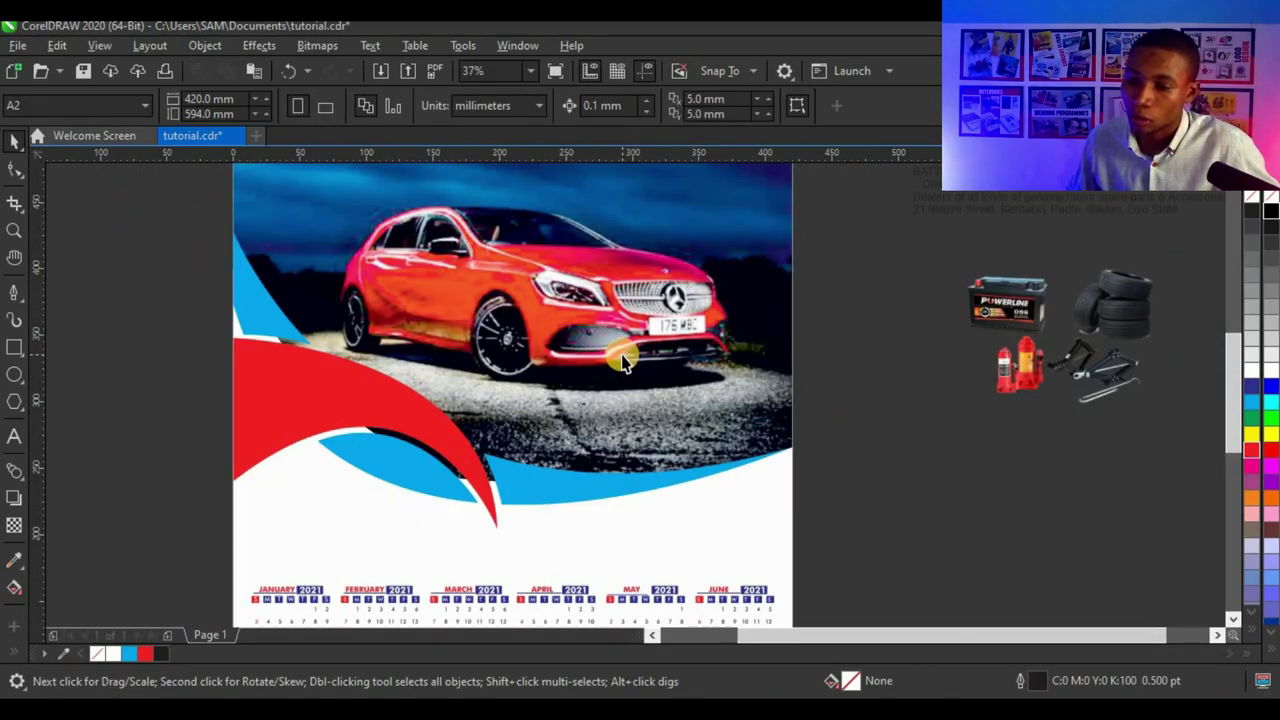
scroll(610, 363, down, 3)
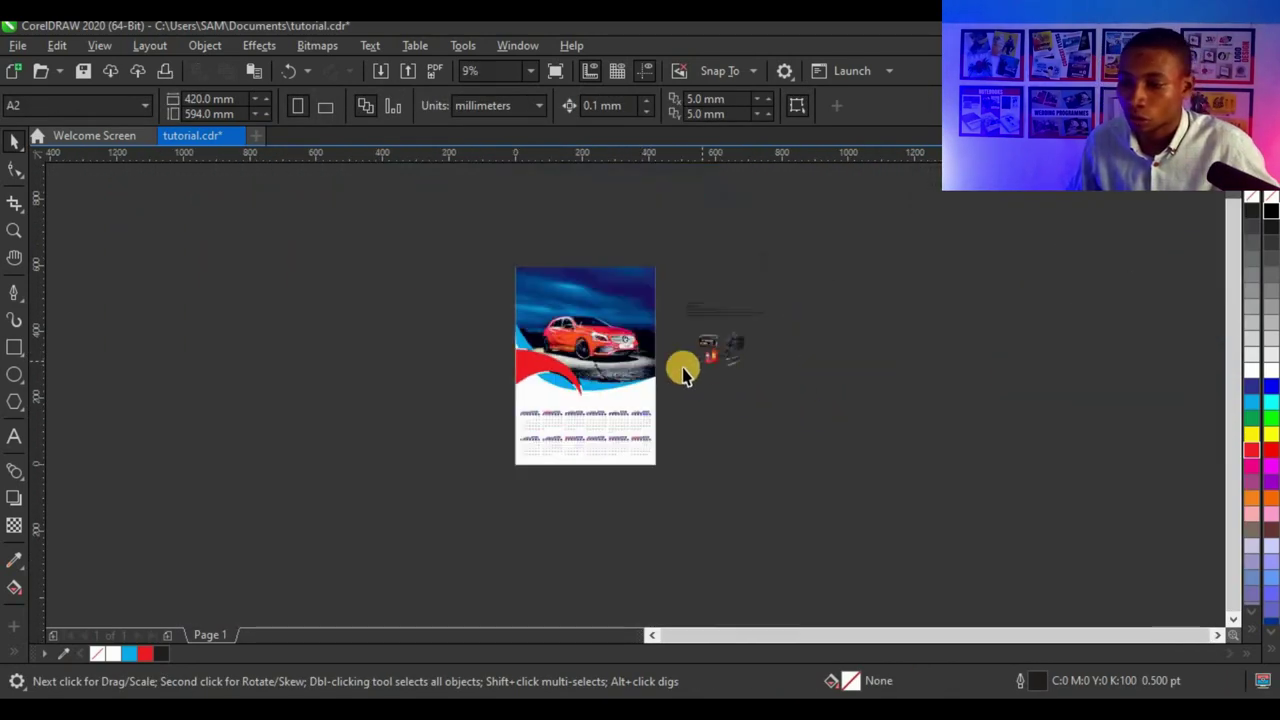
scroll(600, 363, up, 2)
scroll(555, 367, up, 1)
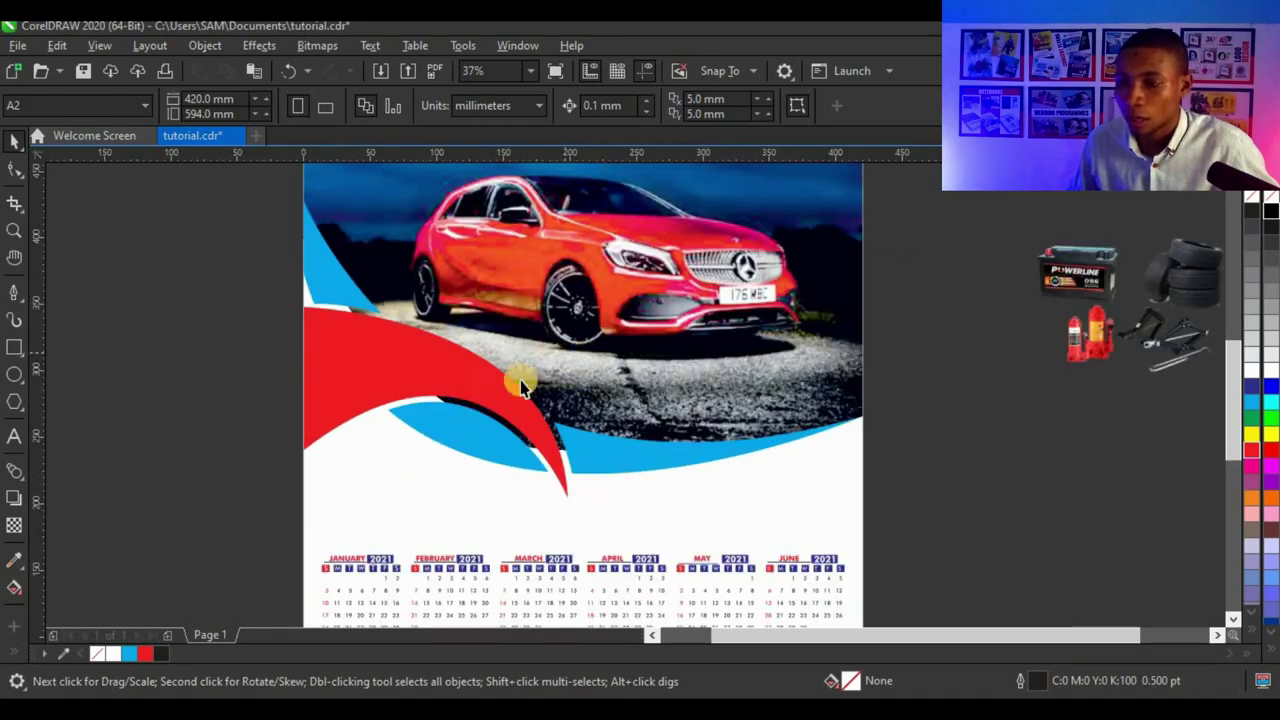
scroll(523, 380, down, 3)
scroll(826, 323, up, 2)
scroll(718, 369, up, 2)
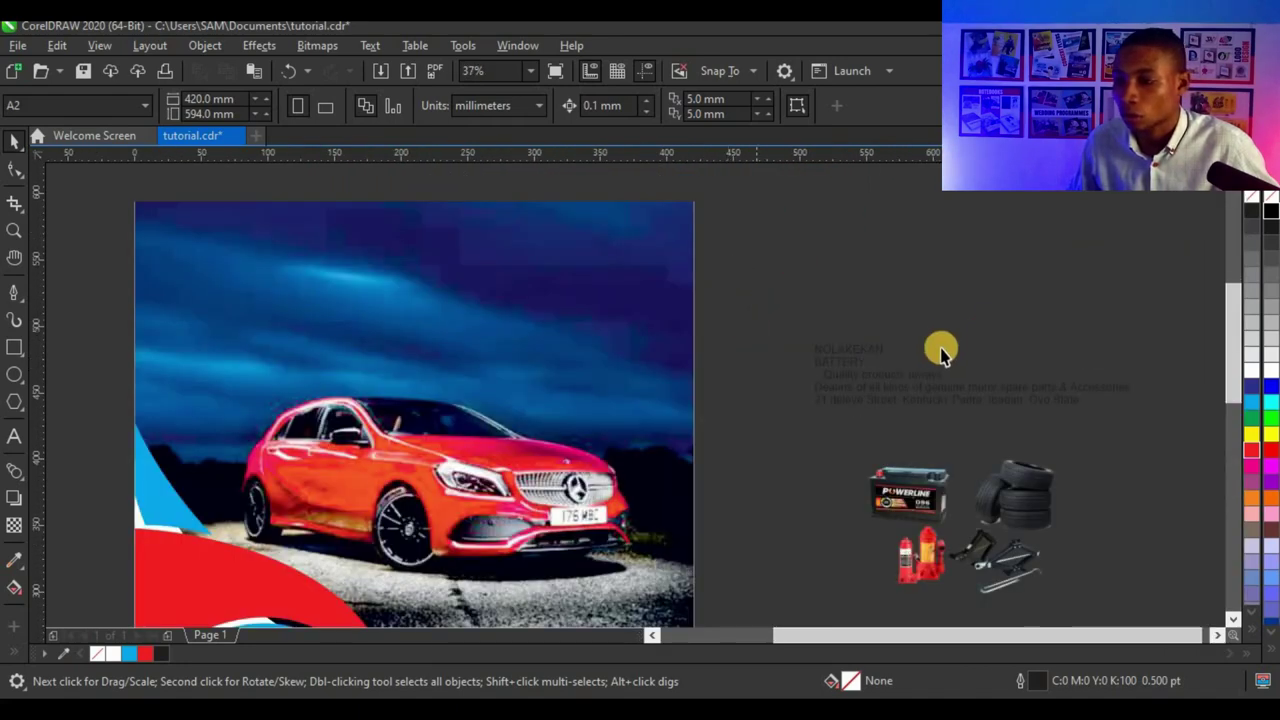
- Try to move all the product images together onto the page below the car, and undo the move
click(915, 368)
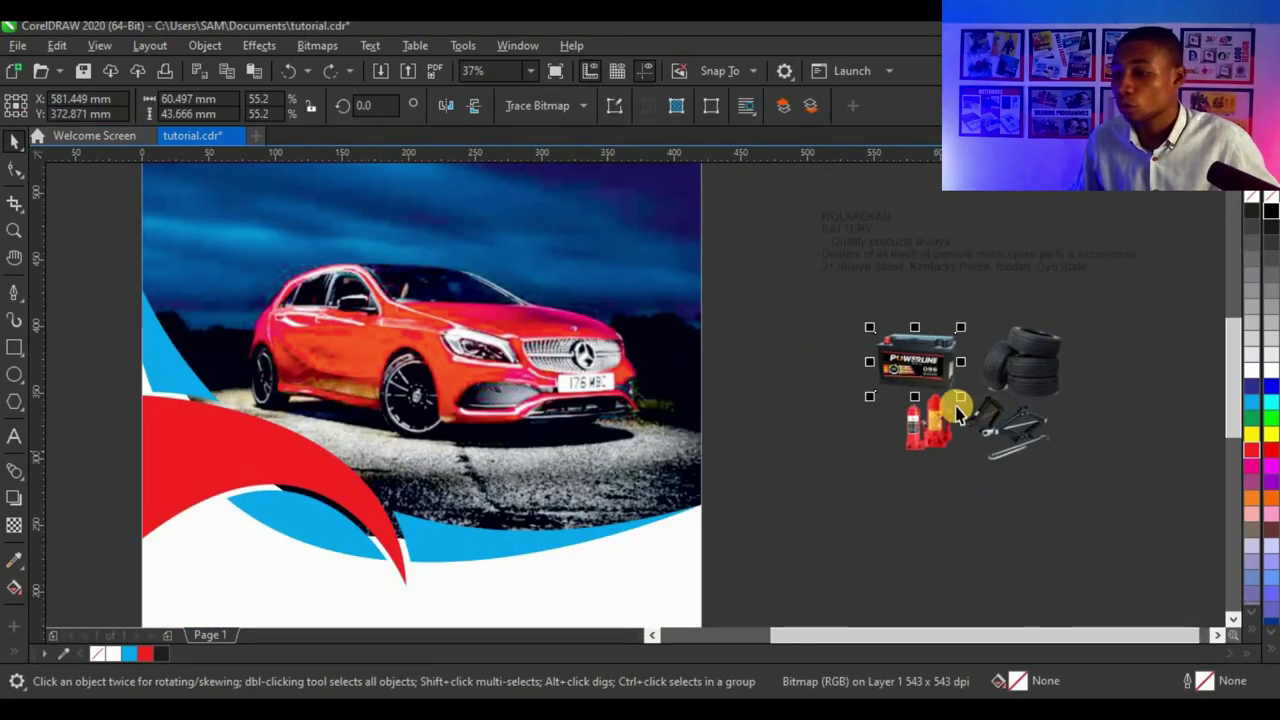
drag(1108, 309, 698, 578)
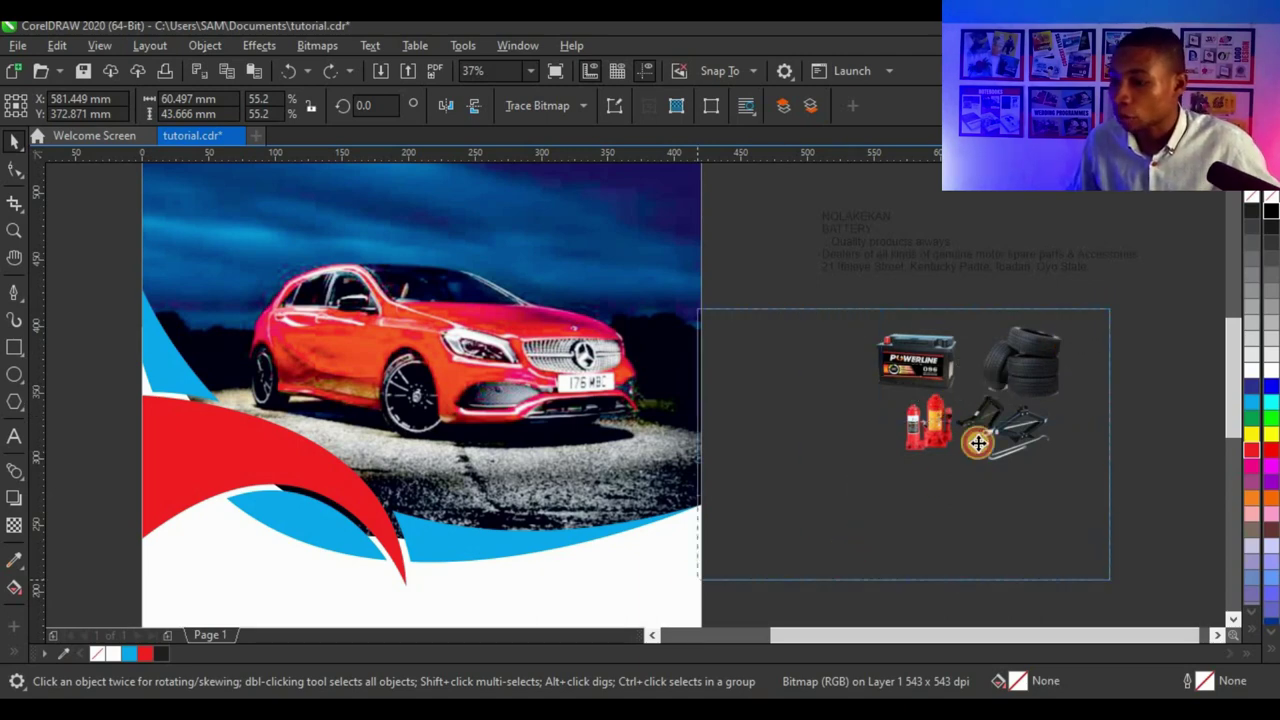
drag(1010, 370, 456, 490)
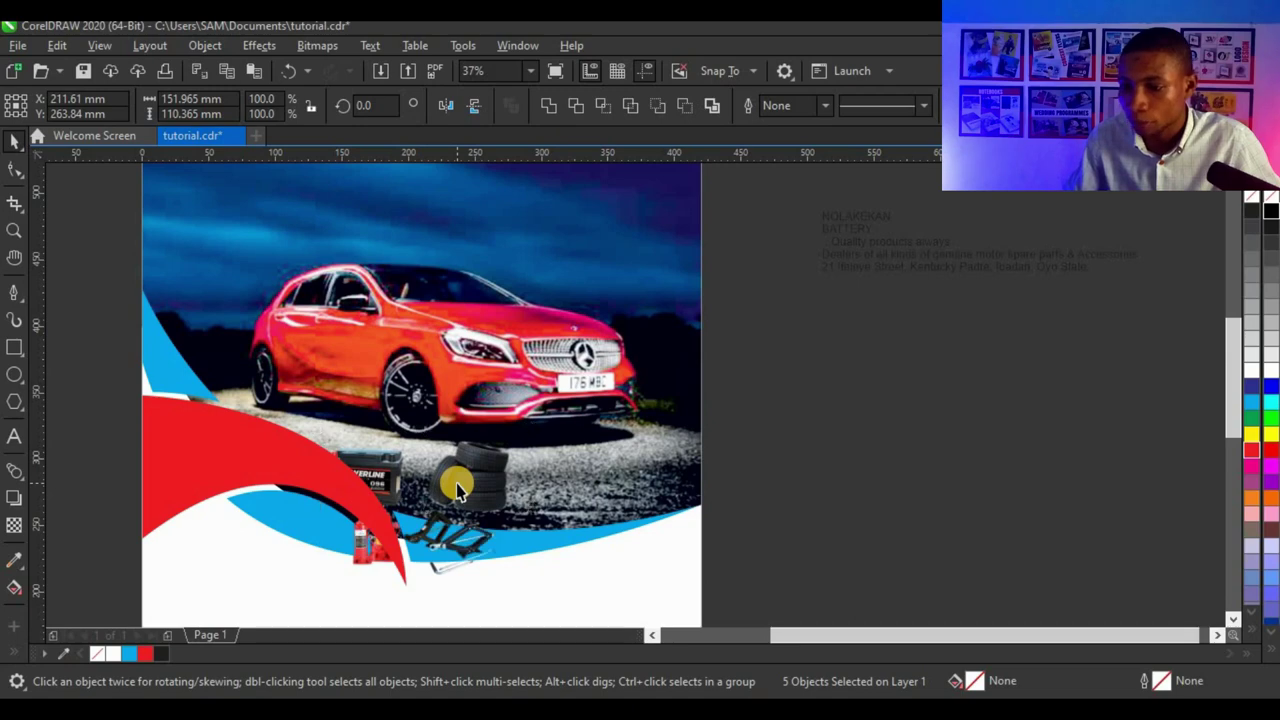
scroll(480, 479, down, 2)
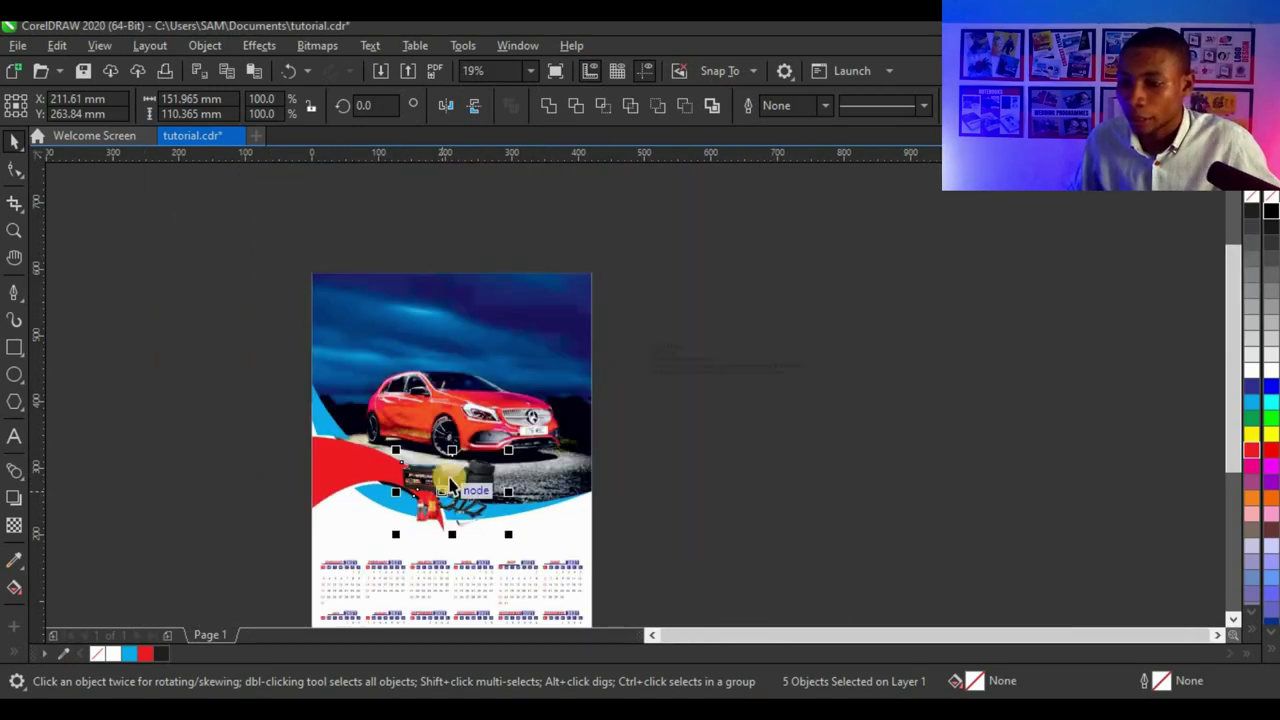
scroll(460, 492, up, 2)
key(ctrl+z)
- Place the battery image over the red shape beside the car's front wheel, scaled proportionally to about 94 × 68 mm
drag(850, 437, 433, 514)
drag(333, 439, 328, 408)
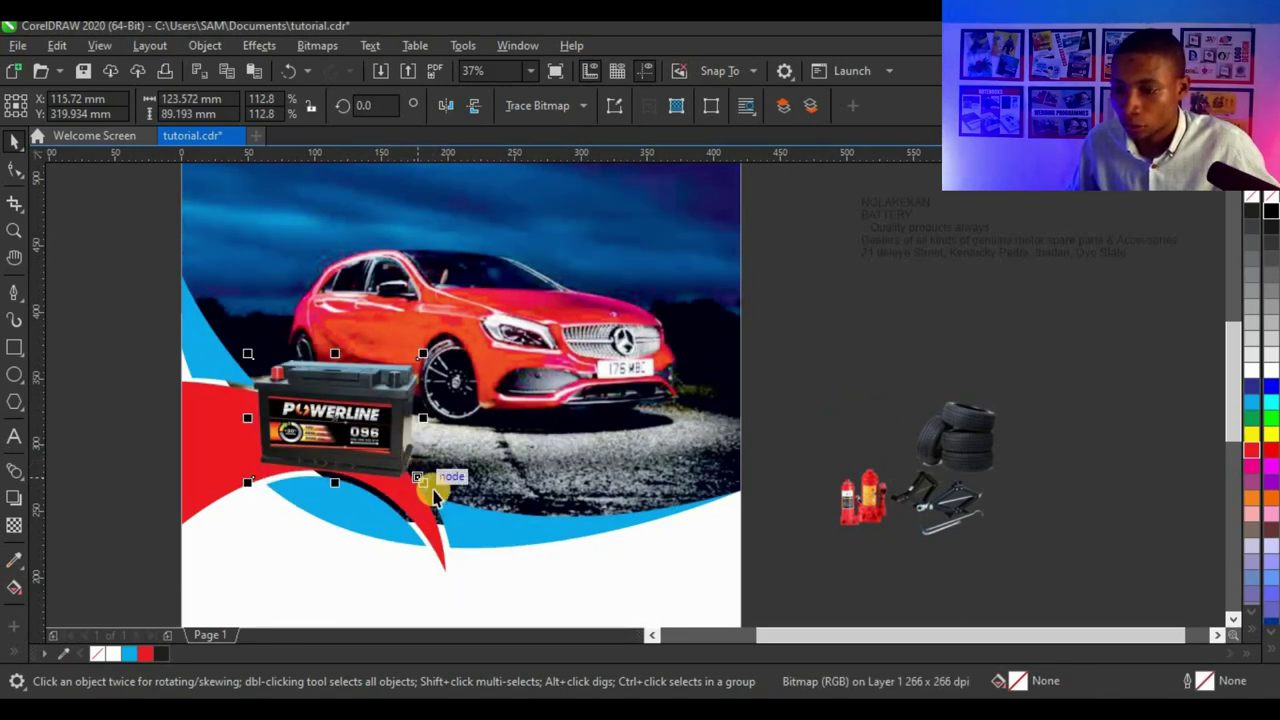
drag(425, 487, 403, 465)
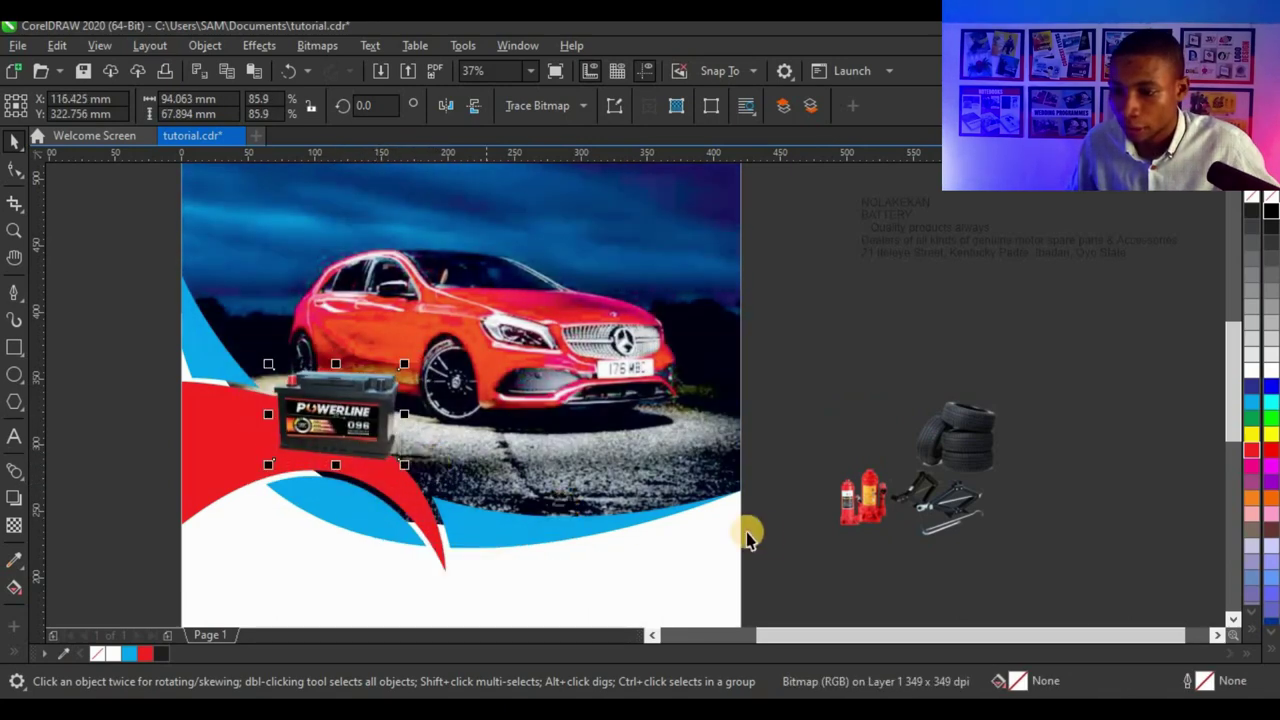
- Place the tyre stack immediately right of the battery, slightly overlapping it, scaled proportionally to about 117 × 97 mm
drag(958, 436, 560, 536)
mouse_move(508, 494)
mouse_down()
mouse_move(486, 471)
mouse_move(497, 475)
mouse_up()
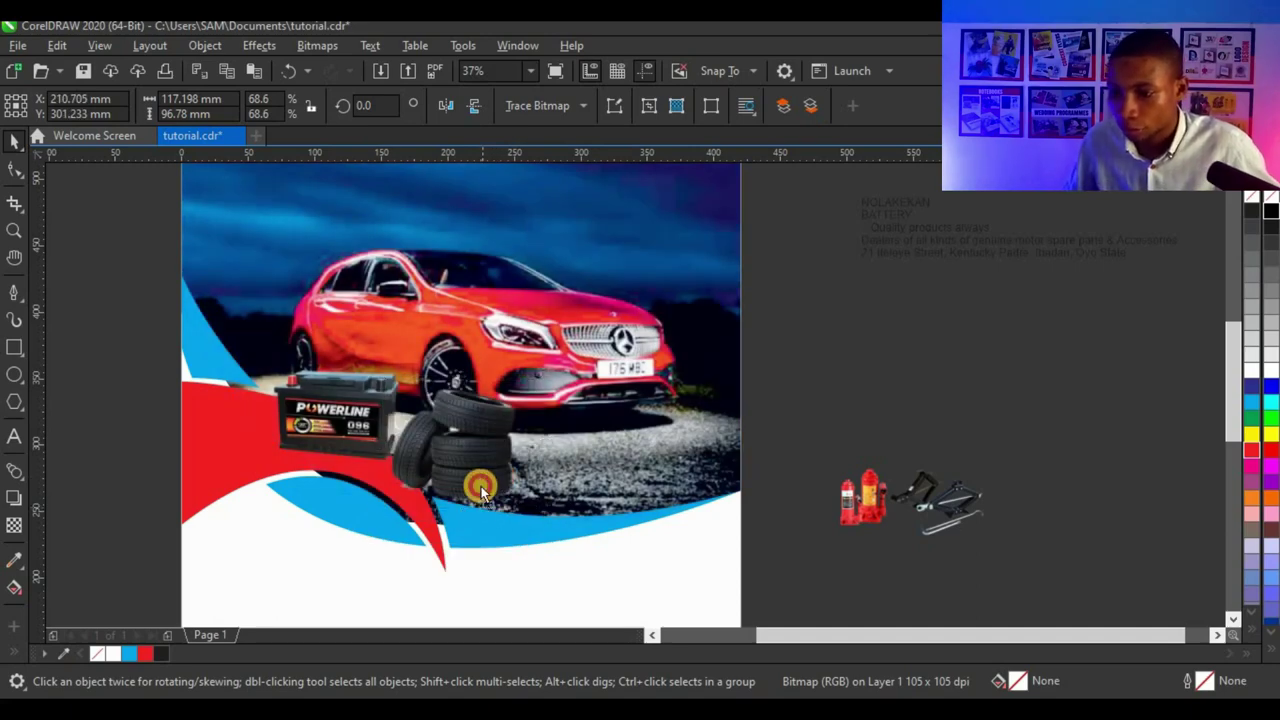
drag(481, 486, 481, 483)
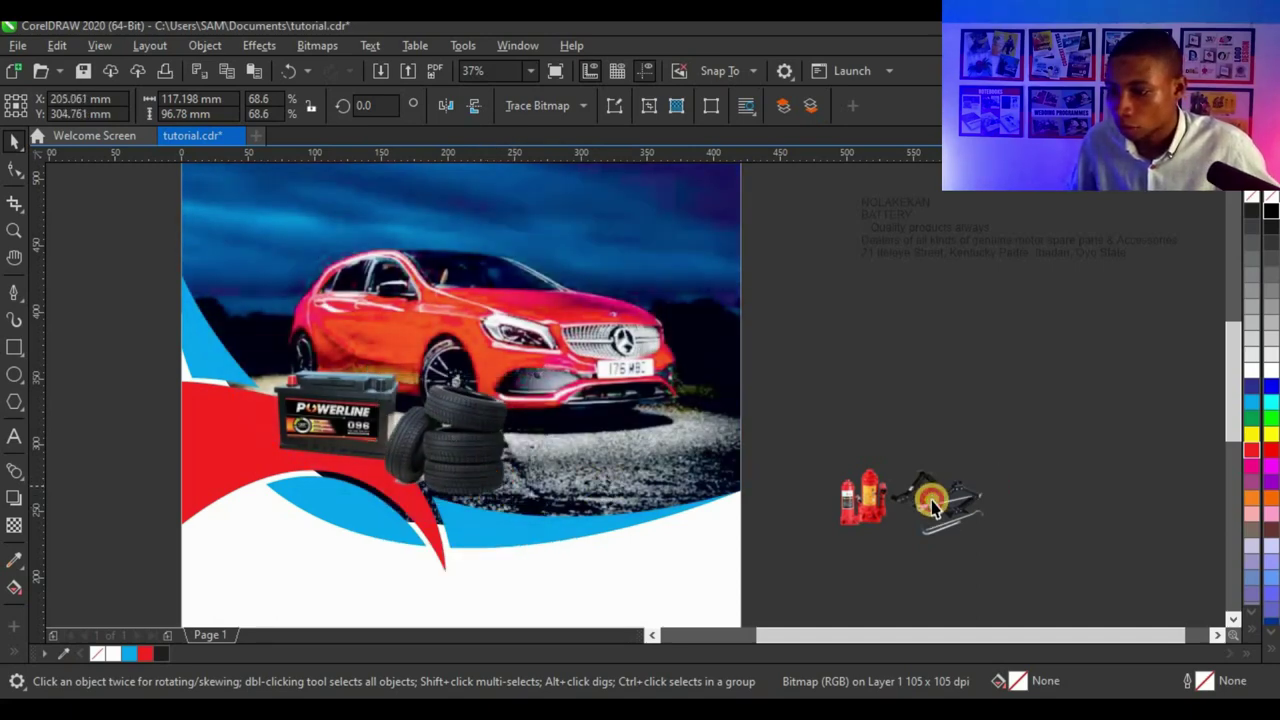
- Place the pair of red hydraulic jacks just right of the tyres, scaled proportionally to about 77 × 72 mm
drag(857, 503, 558, 468)
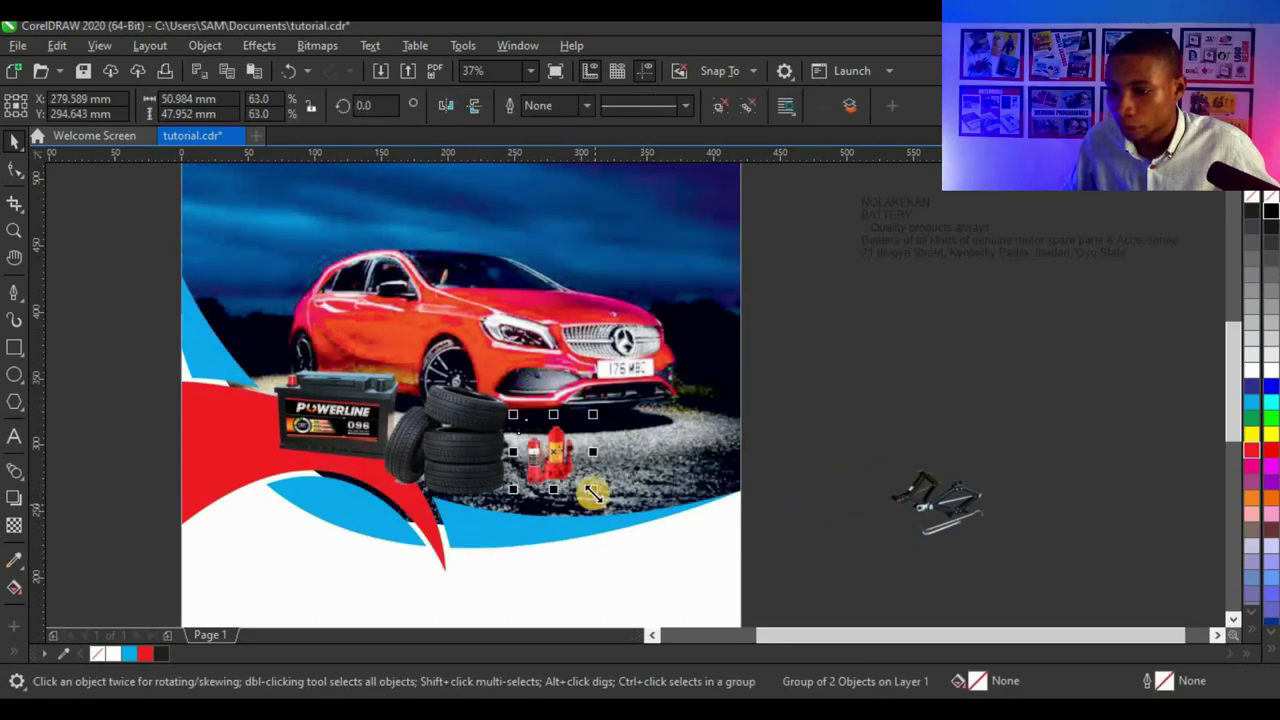
scroll(566, 430, up, 2)
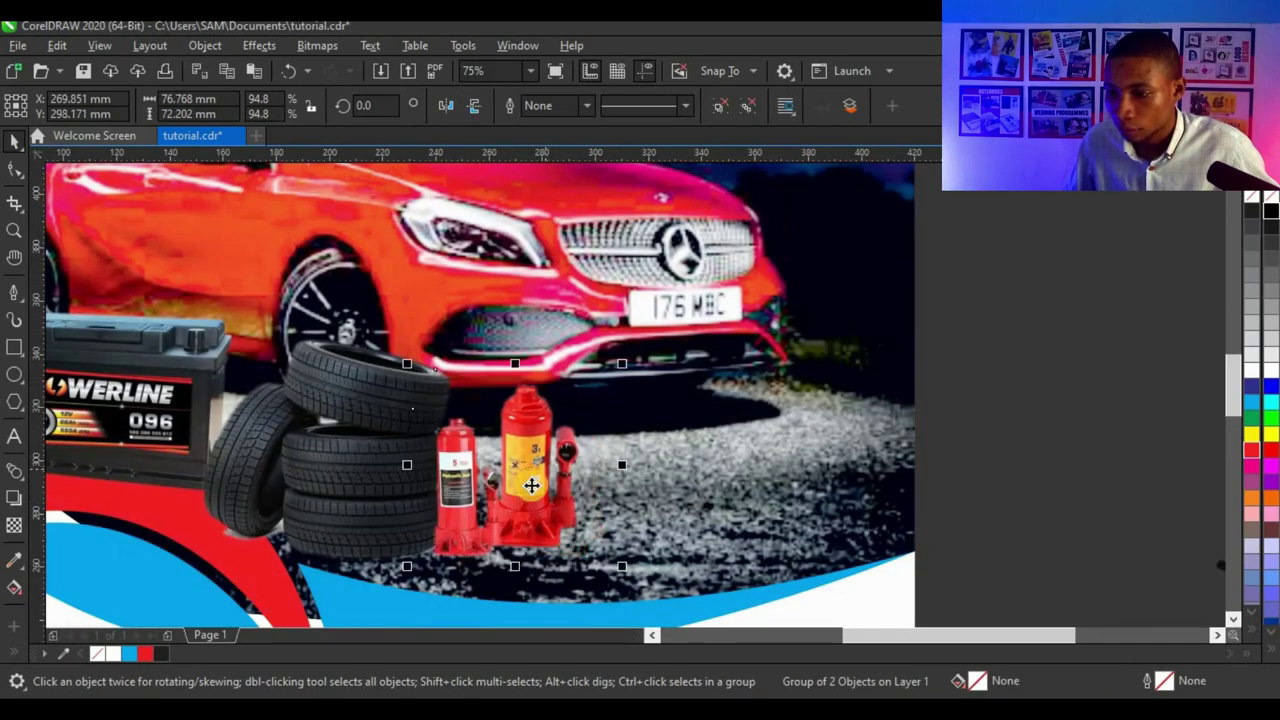
mouse_move(545, 470)
mouse_down()
mouse_move(535, 475)
mouse_move(549, 469)
mouse_up()
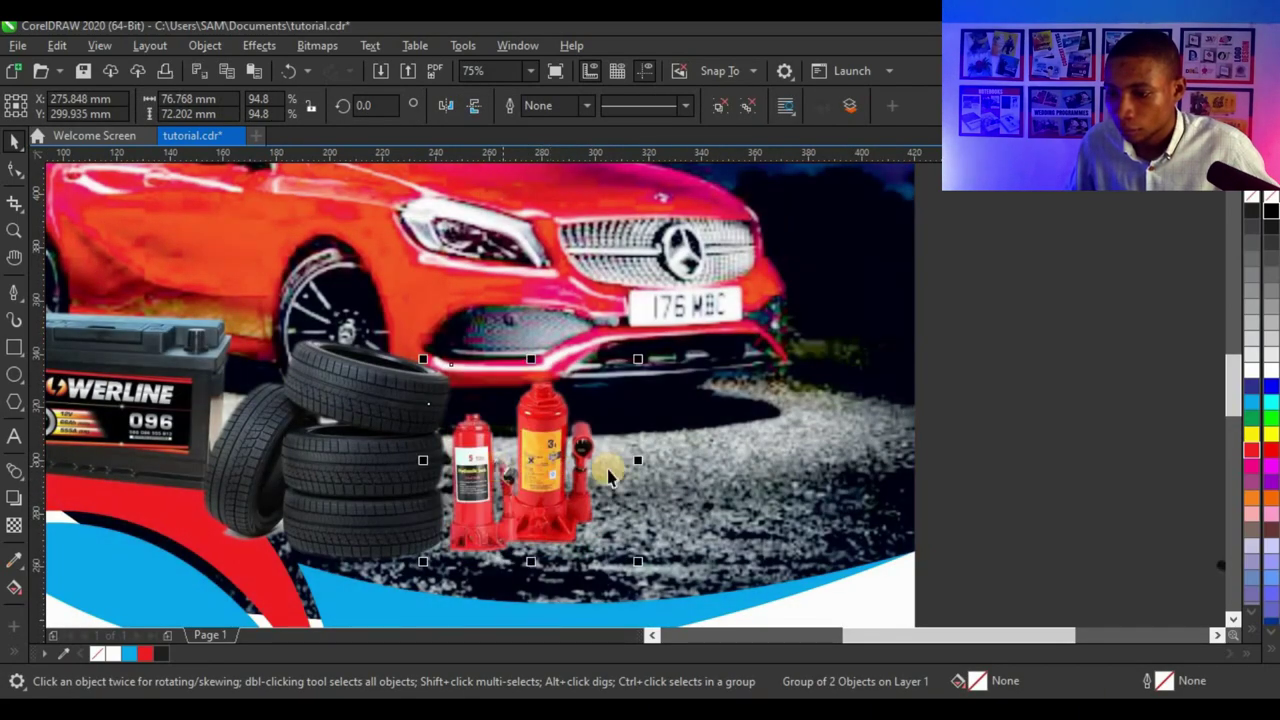
- Place the two scissor jacks right of the hydraulic jacks, enlarge them proportionally to about 117 × 99 mm, and deselect them
scroll(680, 470, down, 2)
click(656, 498)
scroll(740, 500, up, 2)
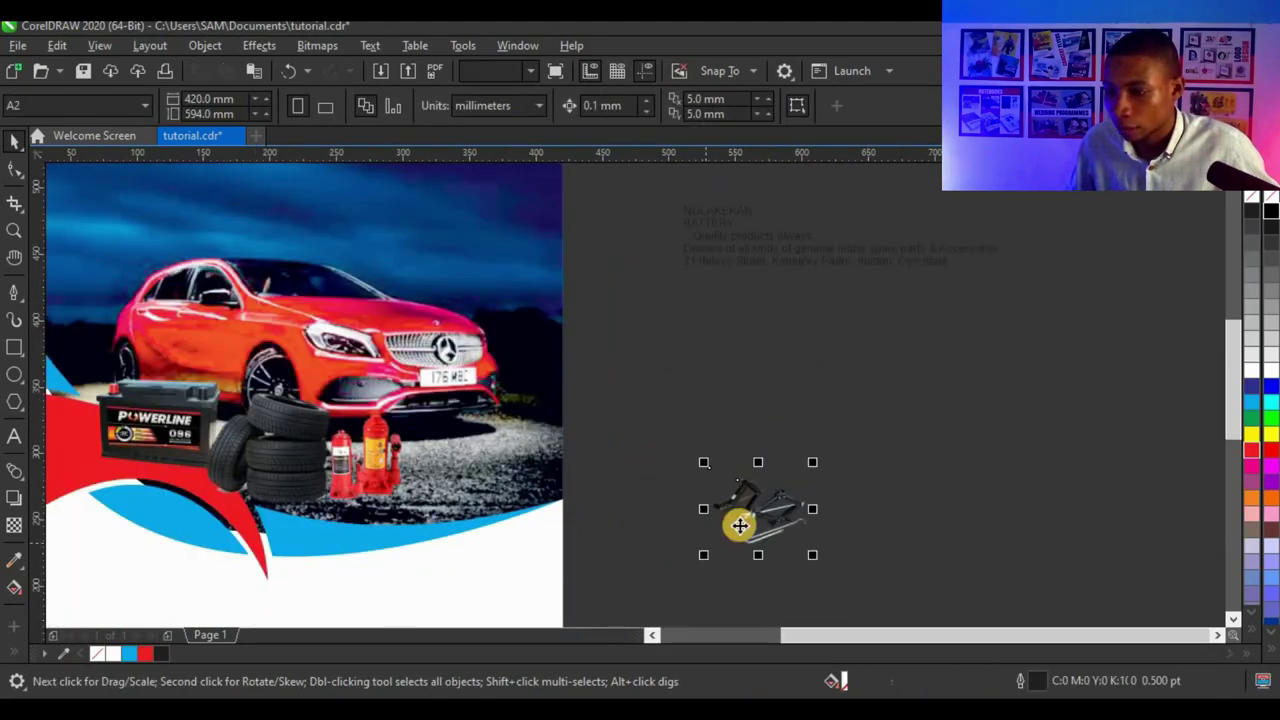
drag(737, 523, 480, 495)
scroll(500, 503, up, 4)
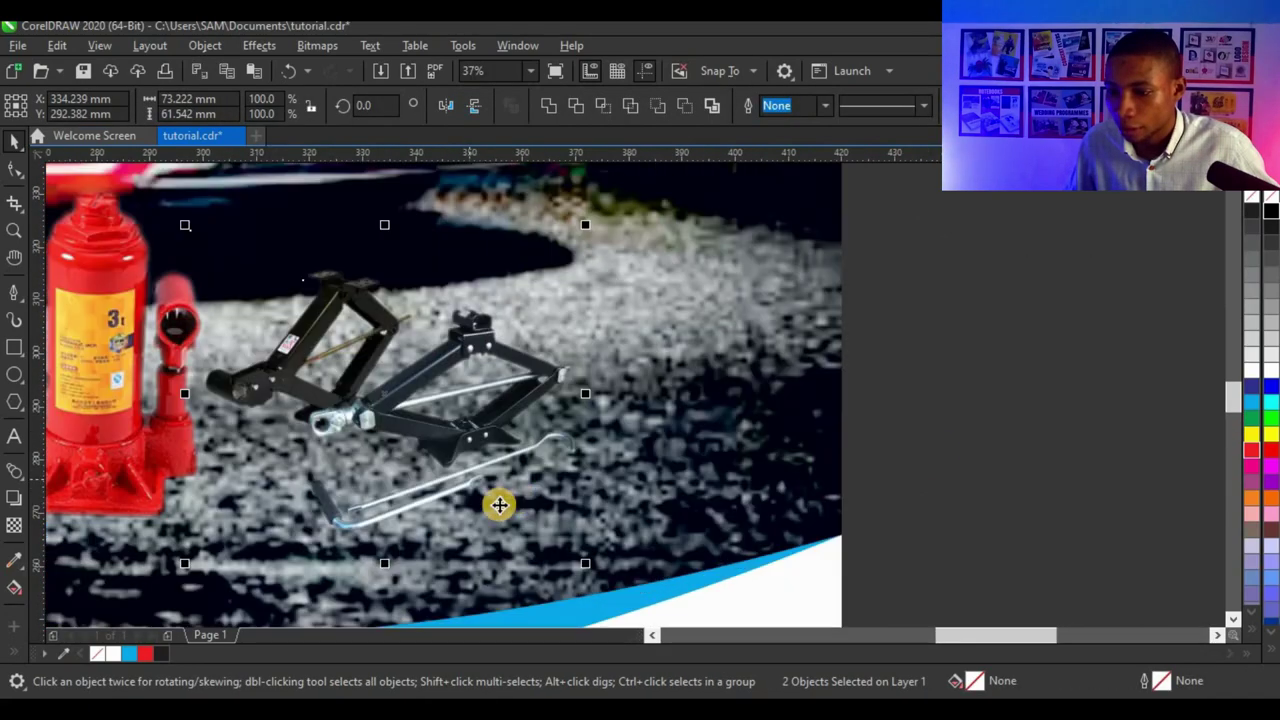
scroll(575, 530, down, 2)
drag(575, 505, 631, 549)
scroll(654, 420, down, 4)
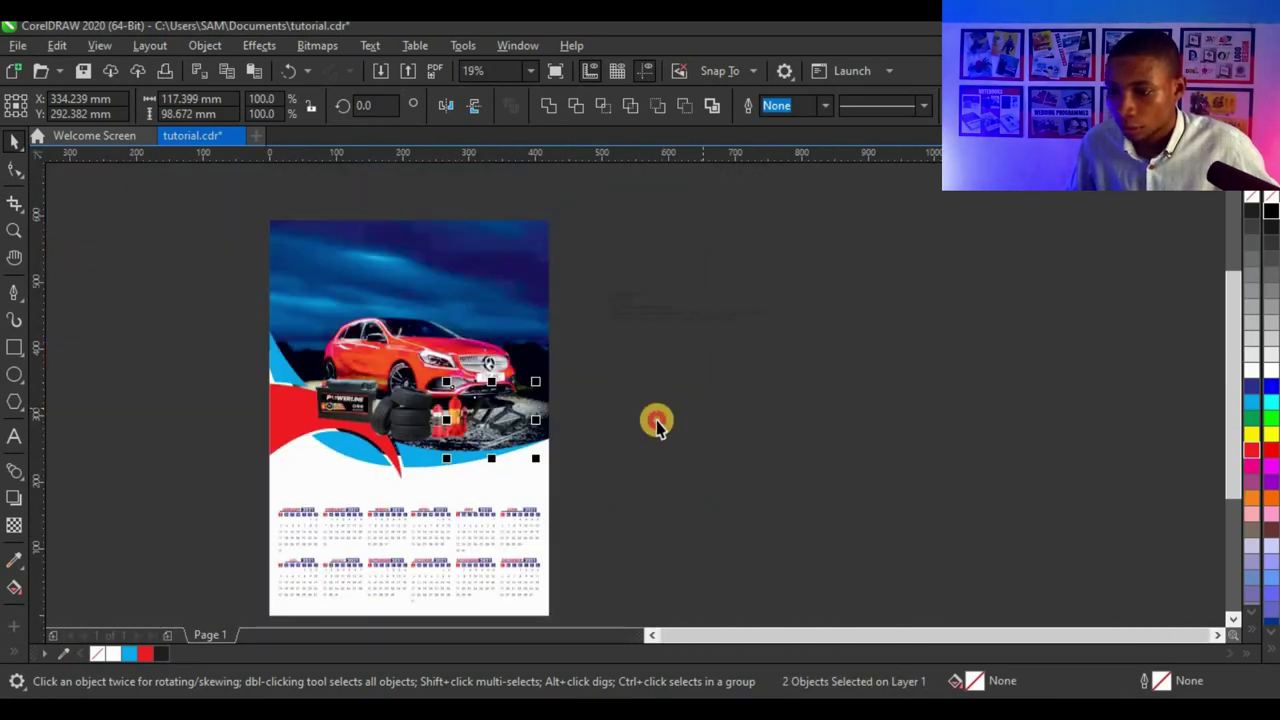
key(Escape)
- Examine how the row of product images sits against the car photo and swooshes, selecting the tyres and finally the battery
scroll(470, 430, up, 2)
scroll(528, 470, down, 2)
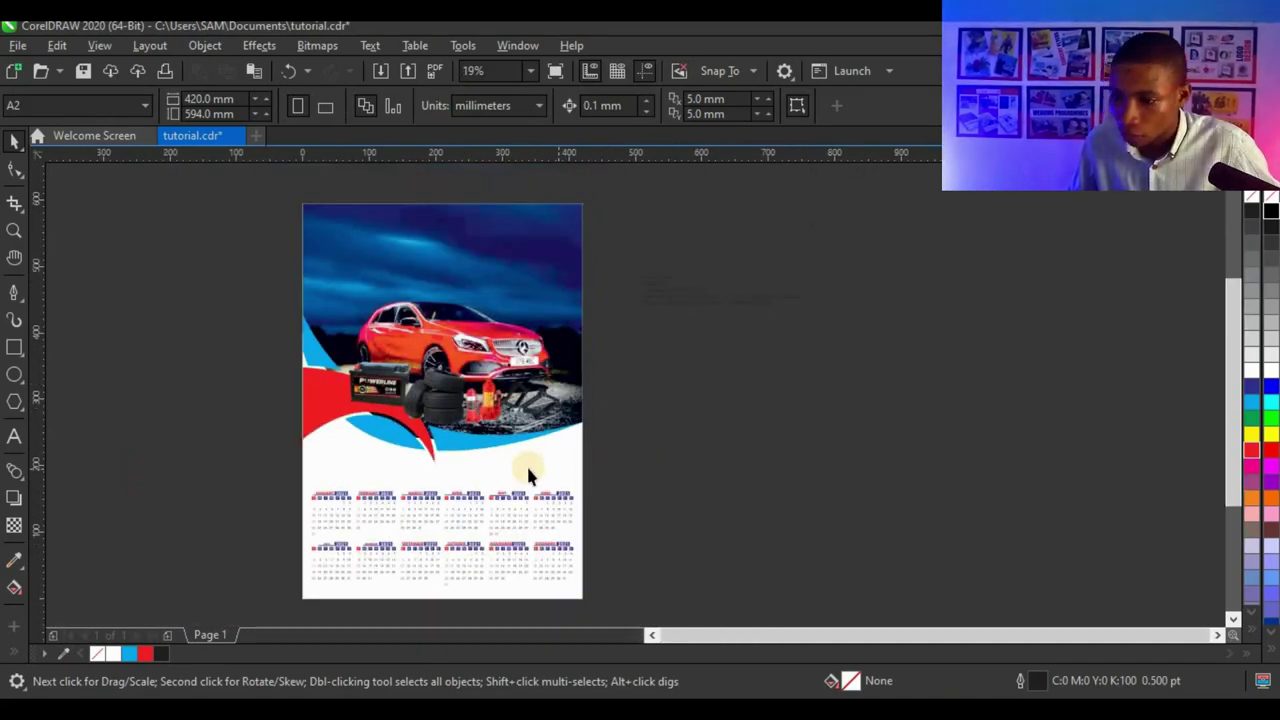
scroll(497, 392, up, 2)
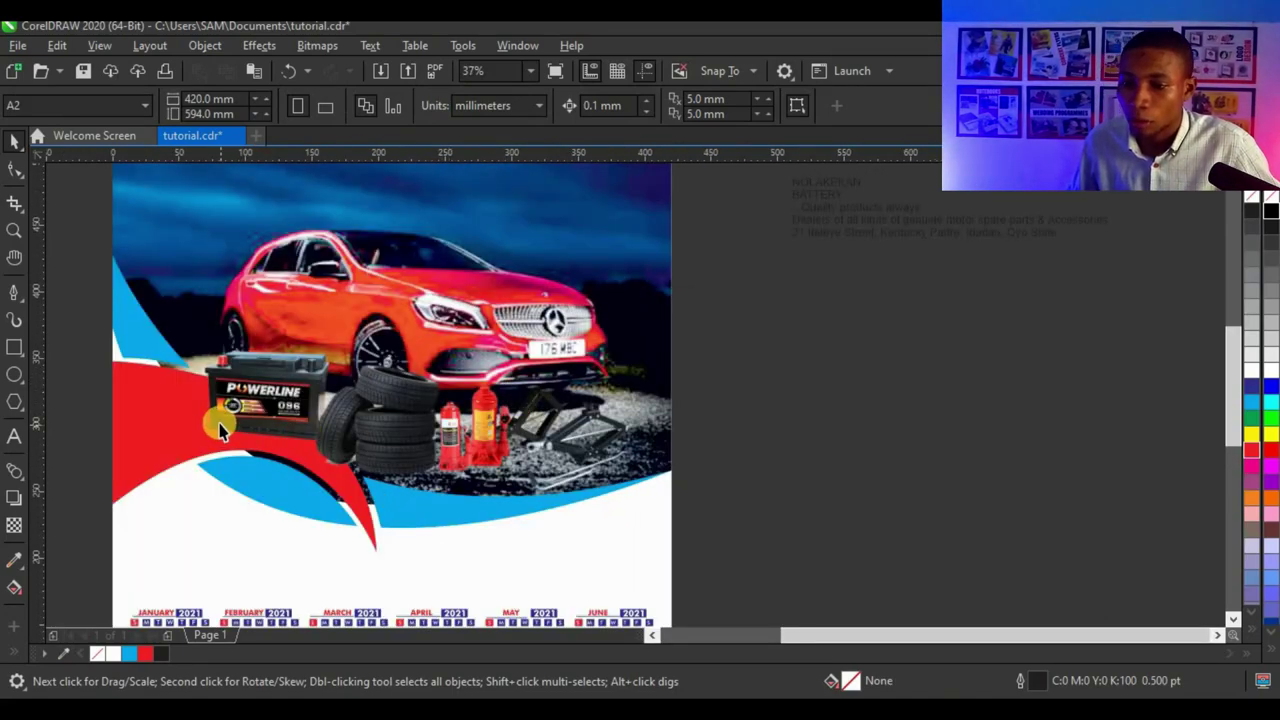
scroll(290, 420, up, 2)
scroll(772, 350, down, 1)
scroll(605, 398, down, 1)
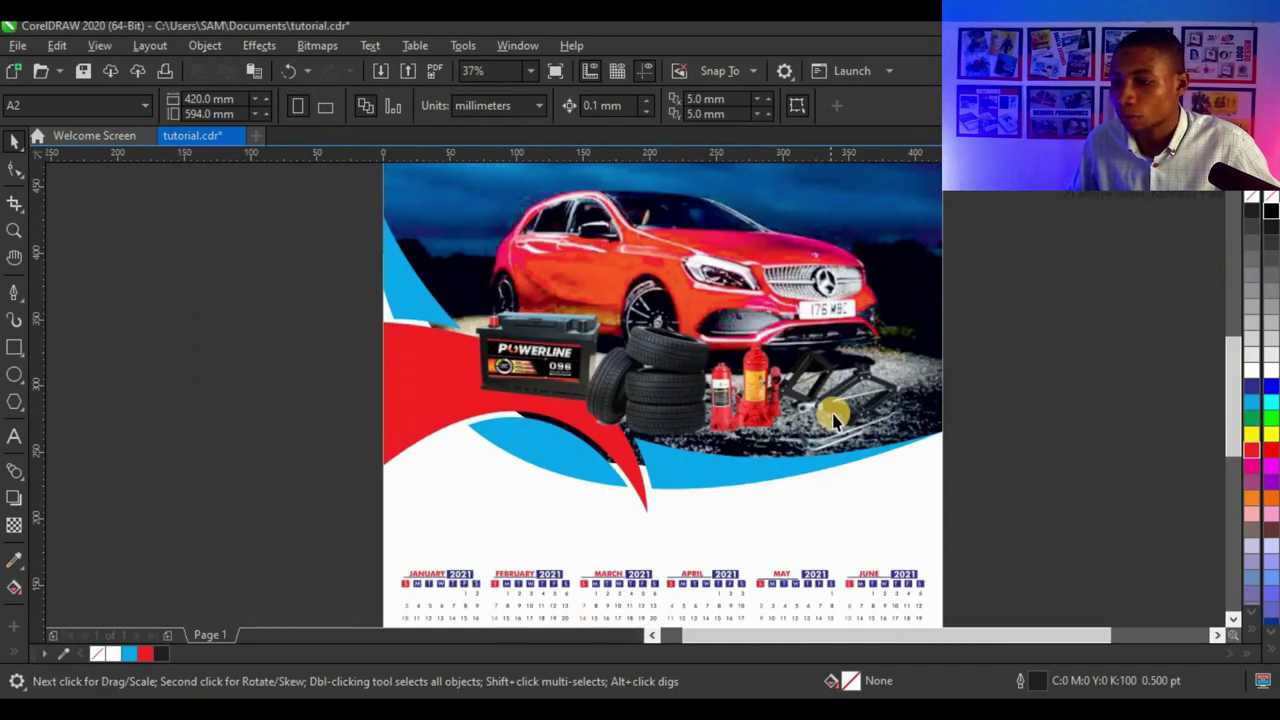
scroll(740, 395, up, 2)
click(513, 407)
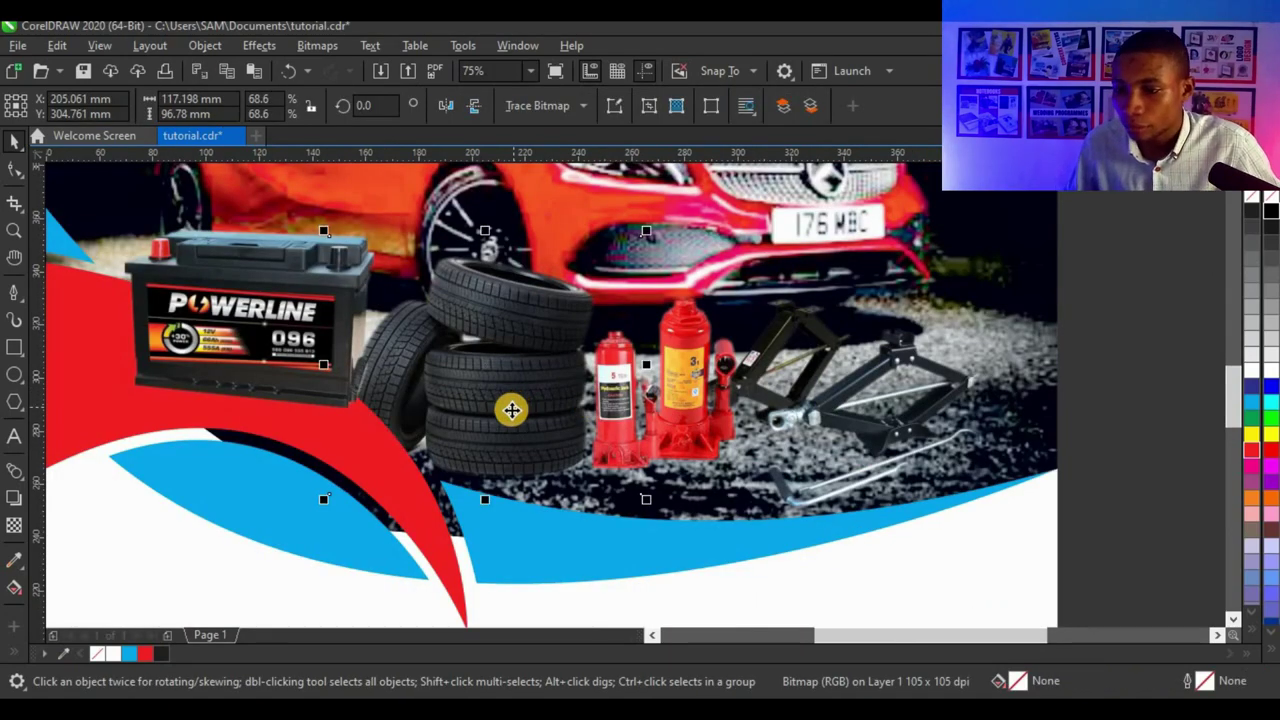
scroll(375, 420, down, 2)
click(281, 369)
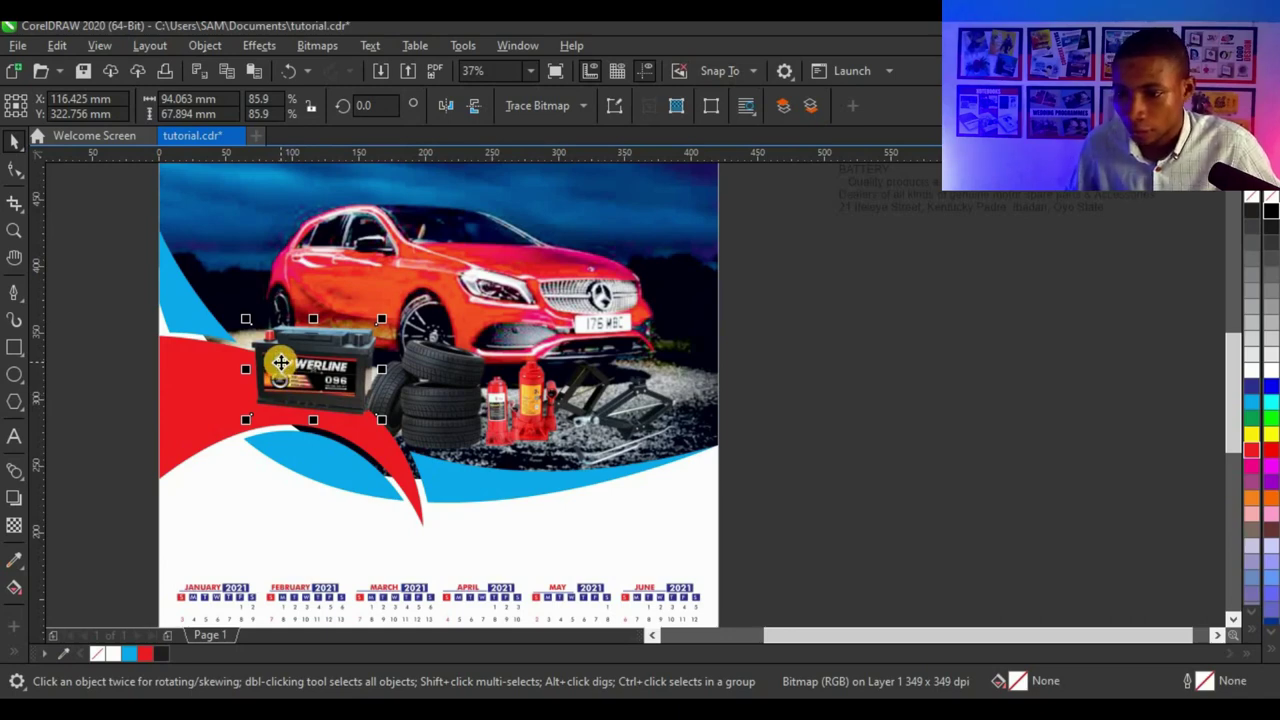
- Send the battery behind the red swoosh, shrink it proportionally to about 68 × 49 mm, and deselect it
key(ctrl+Page_Down)
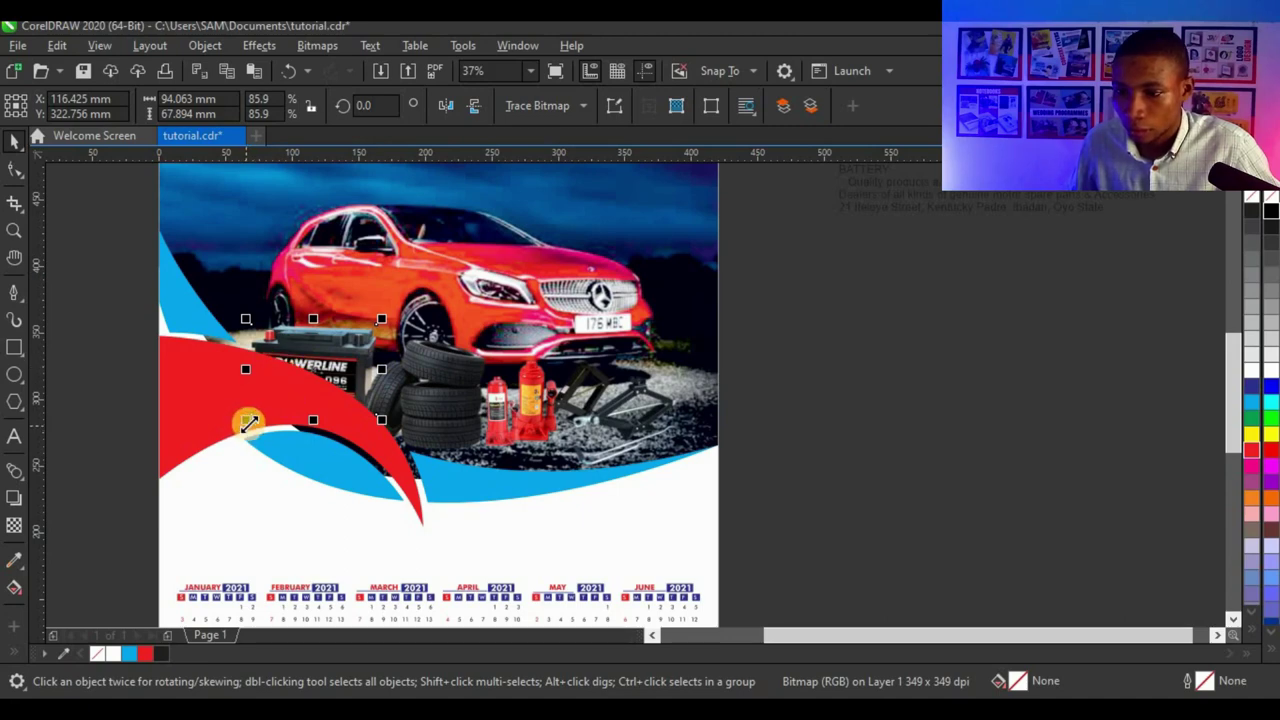
drag(252, 418, 281, 396)
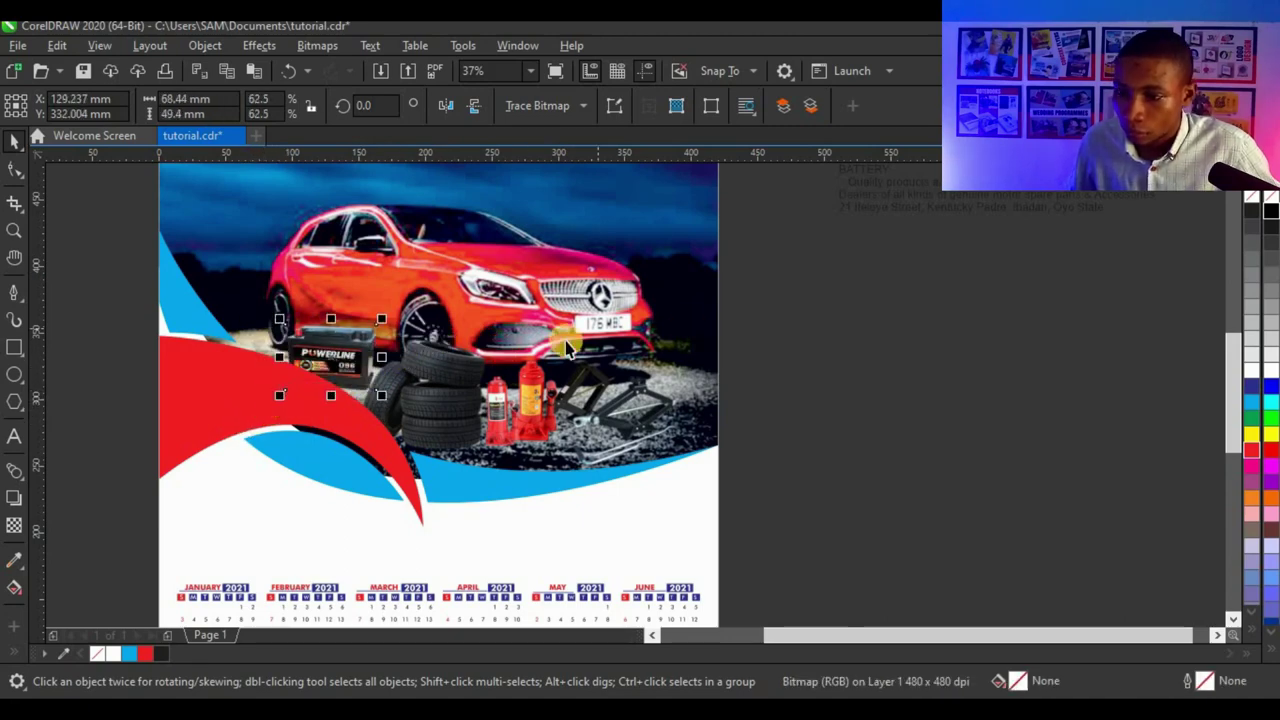
scroll(552, 340, down, 2)
key(Escape)
- Examine how the battery, tyres and both sets of jacks blend with the road surface in the car photo
scroll(530, 366, up, 4)
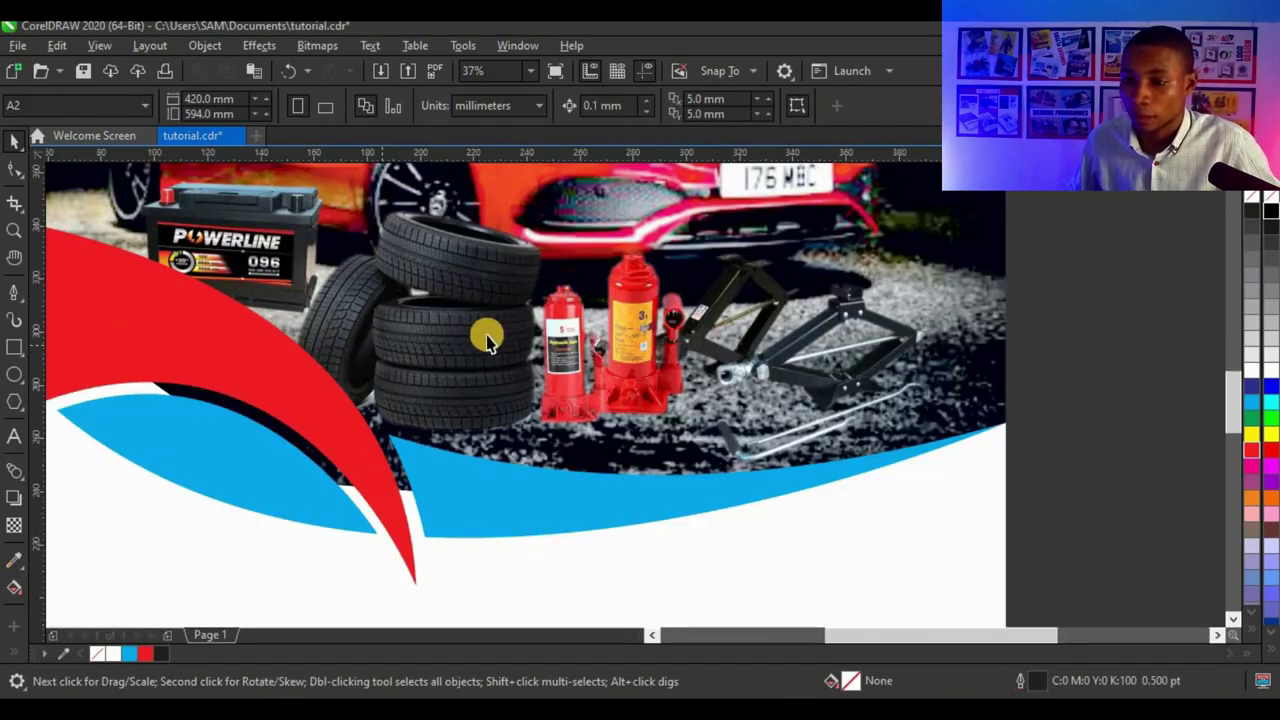
scroll(517, 368, down, 4)
scroll(543, 400, up, 2)
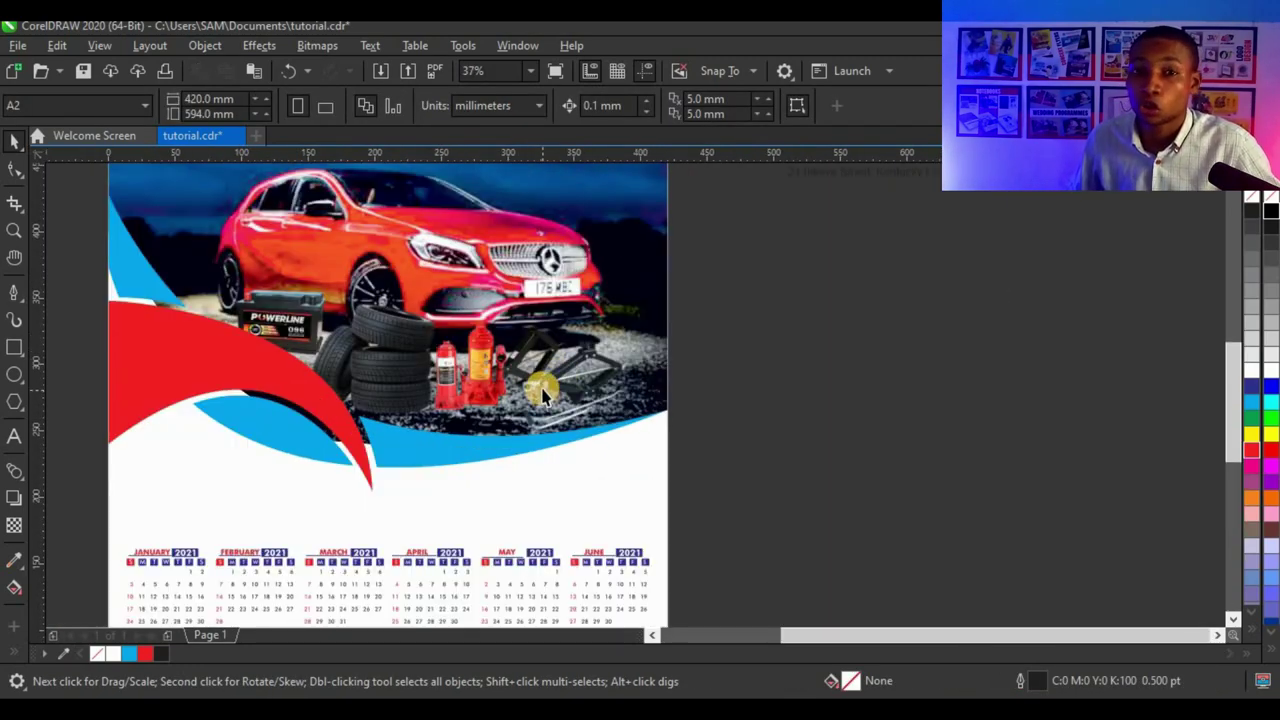
scroll(541, 396, down, 2)
scroll(513, 352, up, 2)
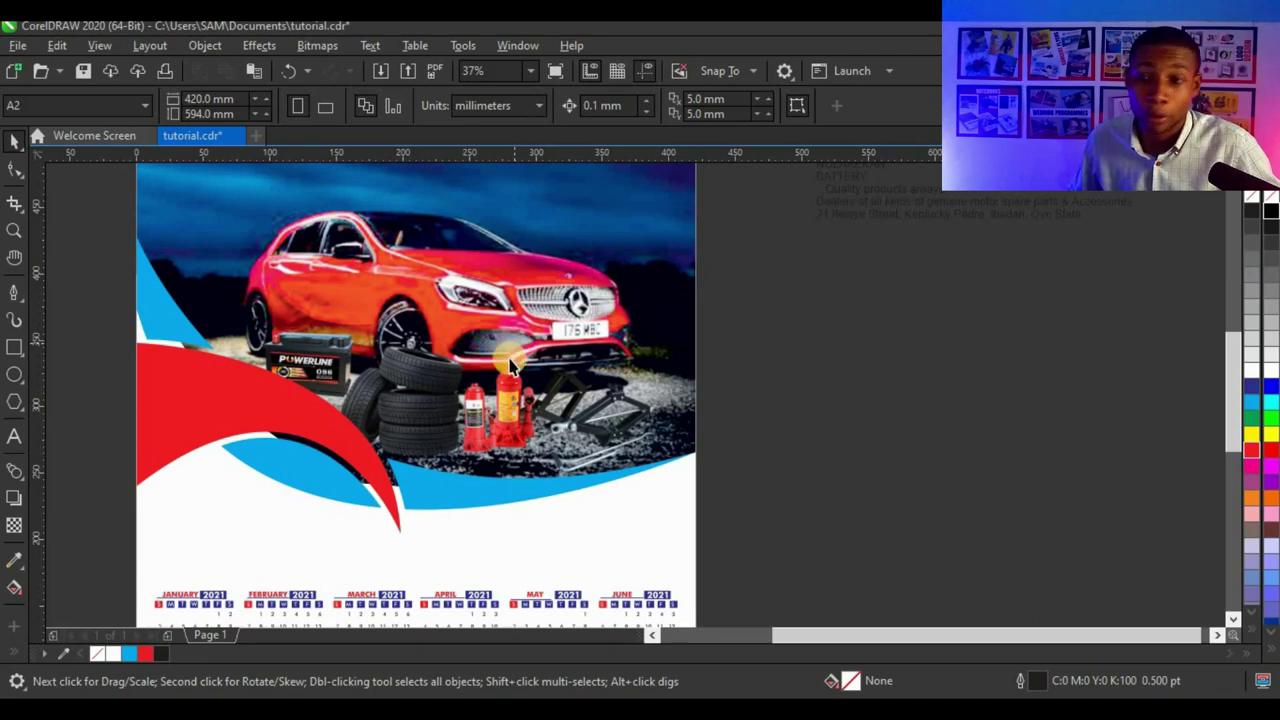
scroll(326, 406, up, 2)
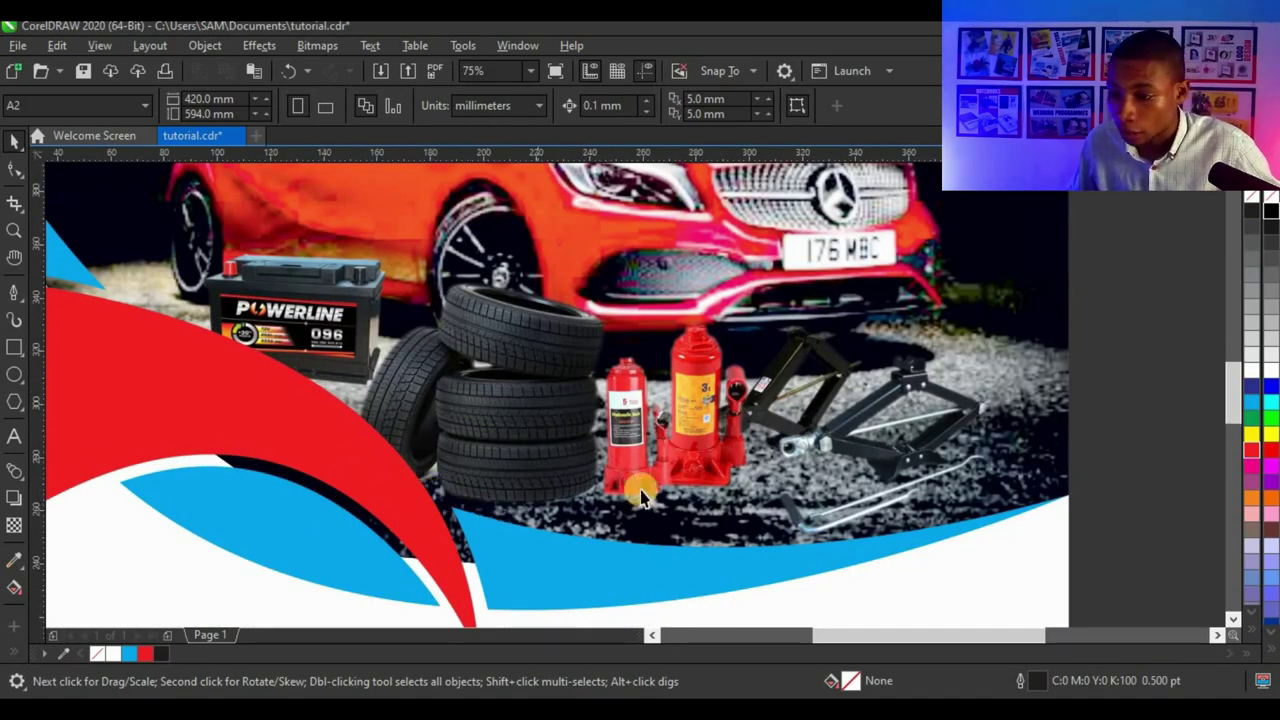
scroll(690, 415, down, 2)
scroll(710, 428, up, 2)
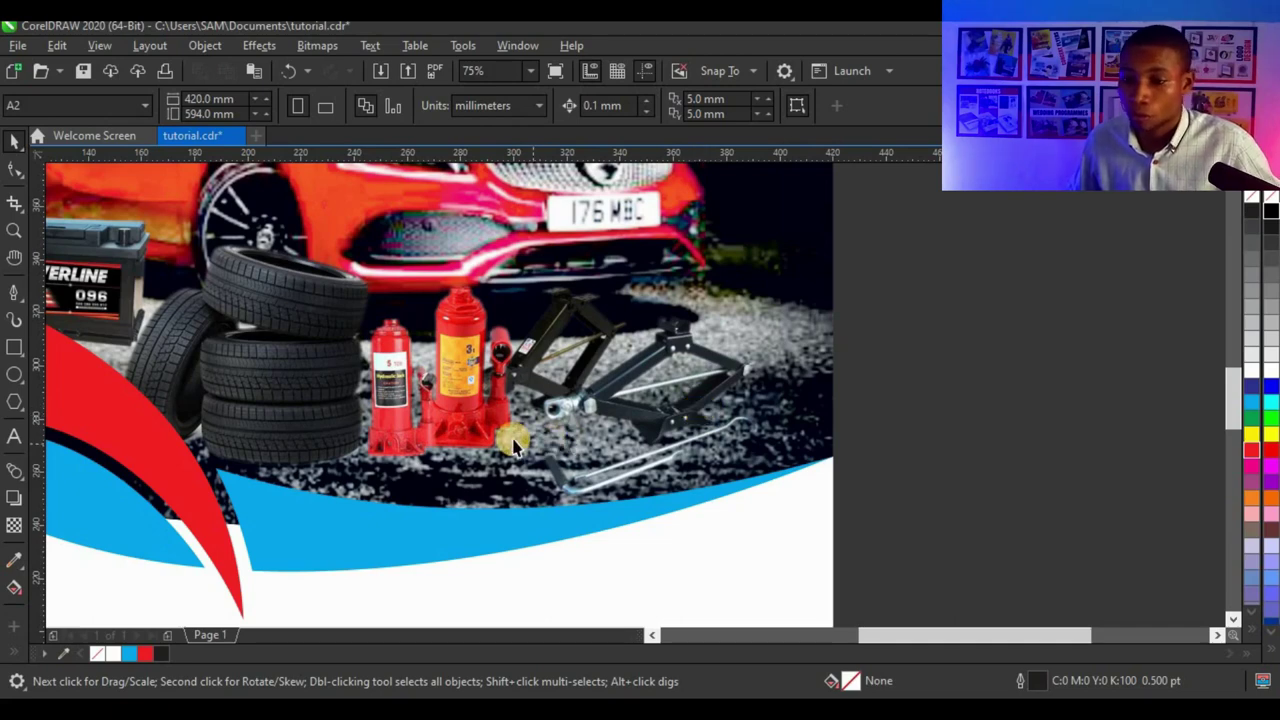
- Add a flat drop shadow offset about 10 mm below the red hydraulic jacks, with opacity 98 and feather 10
click(12, 497)
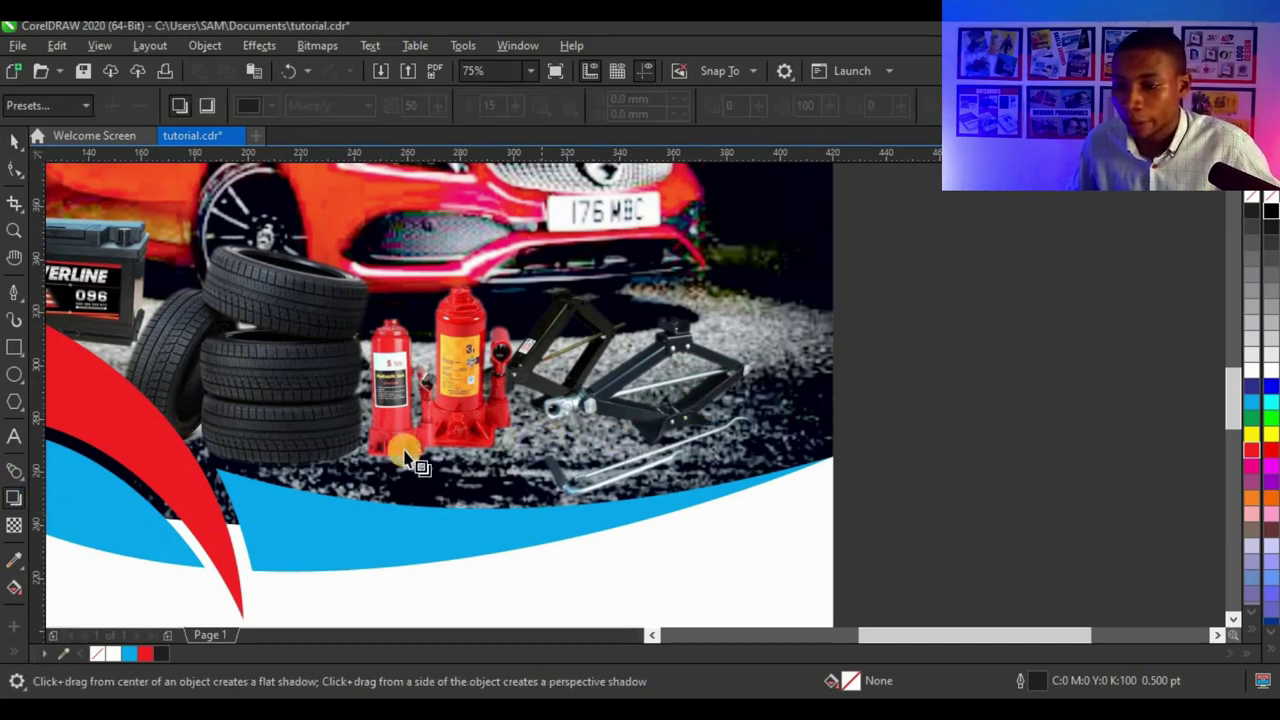
scroll(415, 453, up, 2)
click(457, 557)
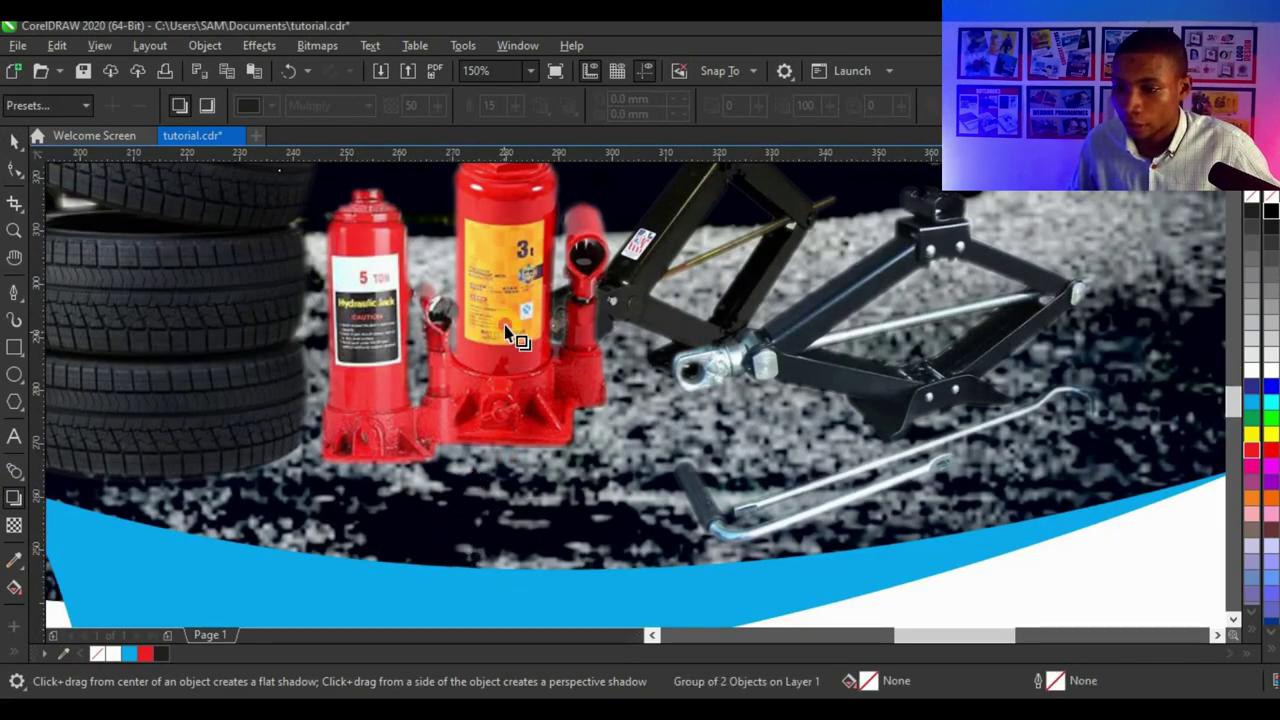
scroll(500, 368, down, 2)
drag(457, 469, 461, 451)
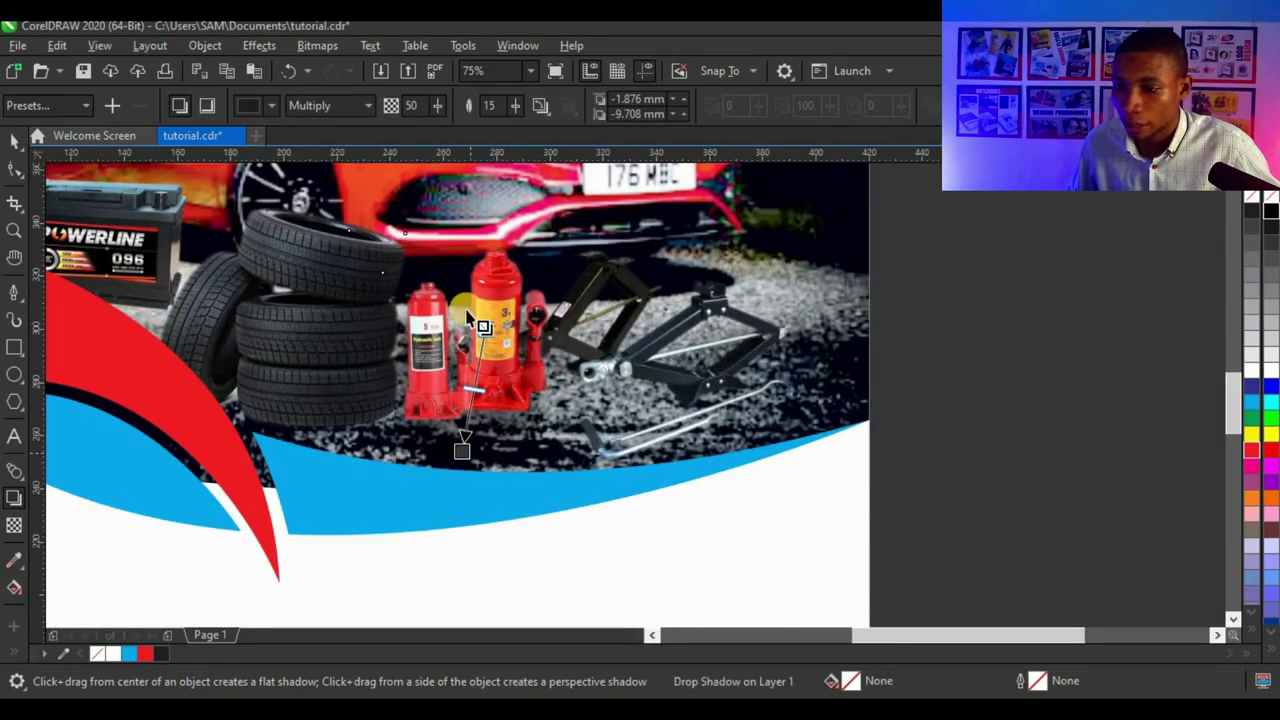
drag(438, 106, 510, 113)
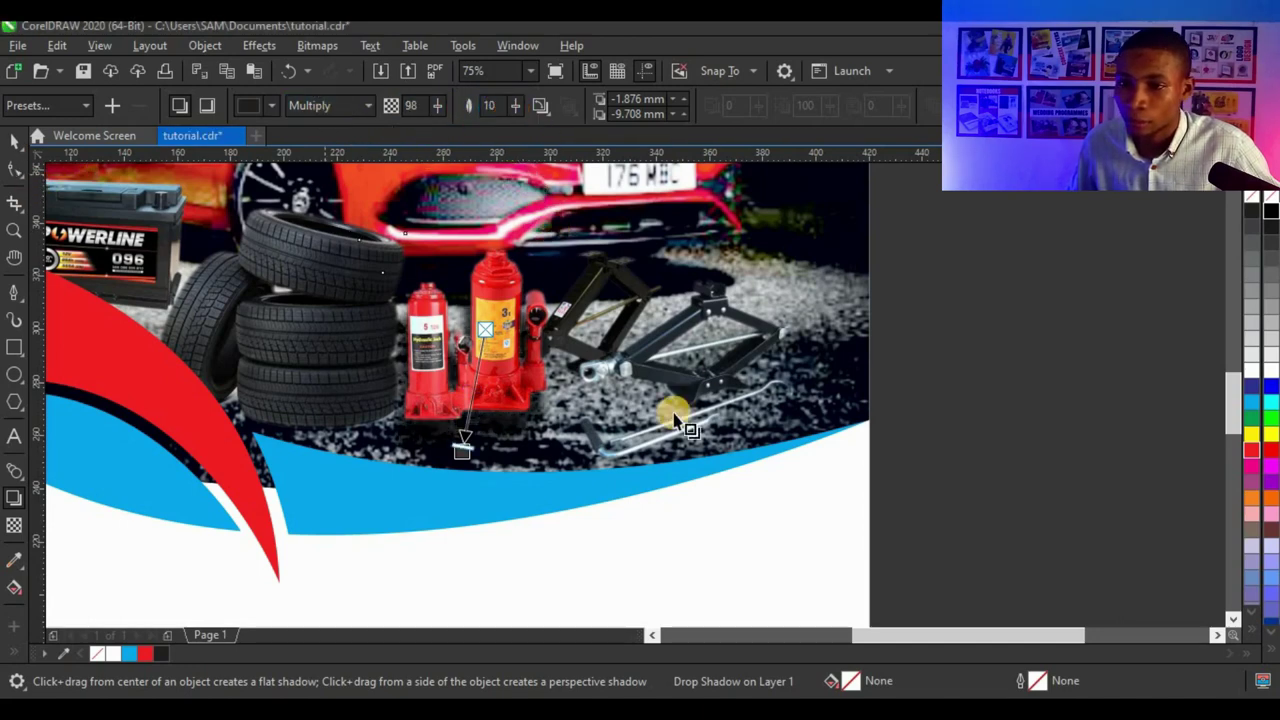
- Change the hydraulic jacks' shadow to the Perspective Top Left preset, shortened to angle 110 and stretch 28, with opacity 97 and feather 21
click(63, 103)
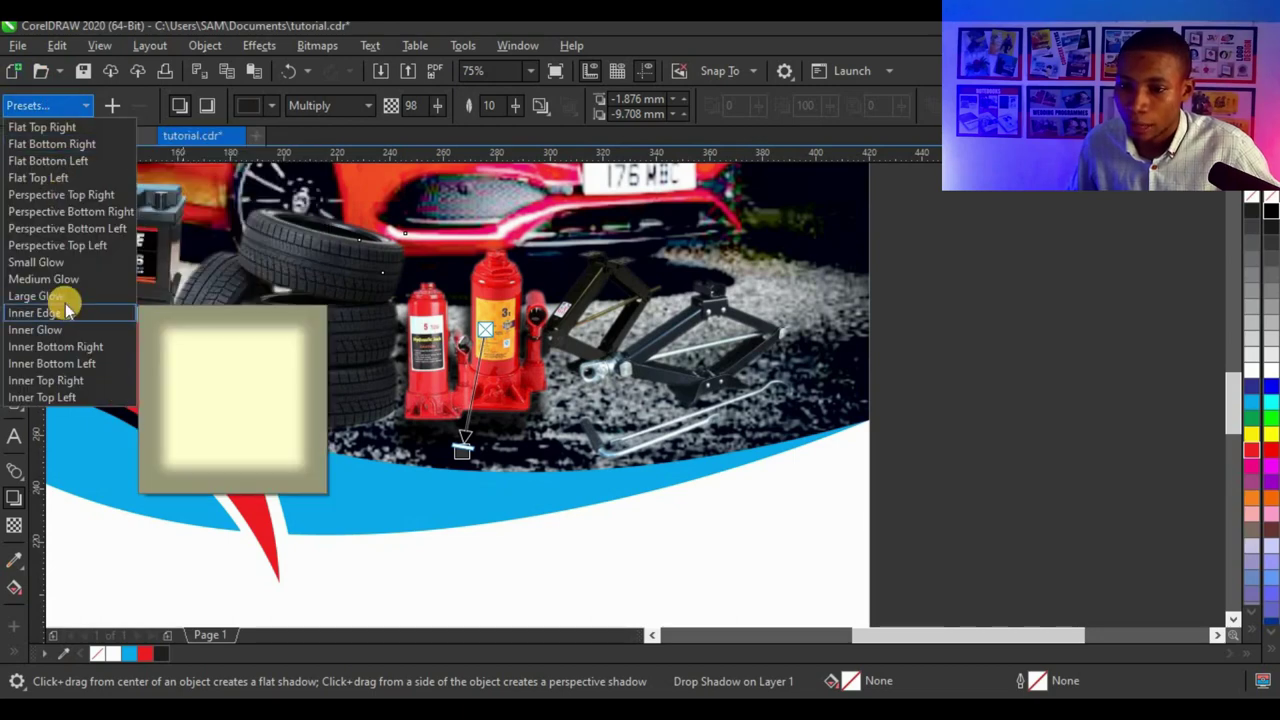
click(66, 245)
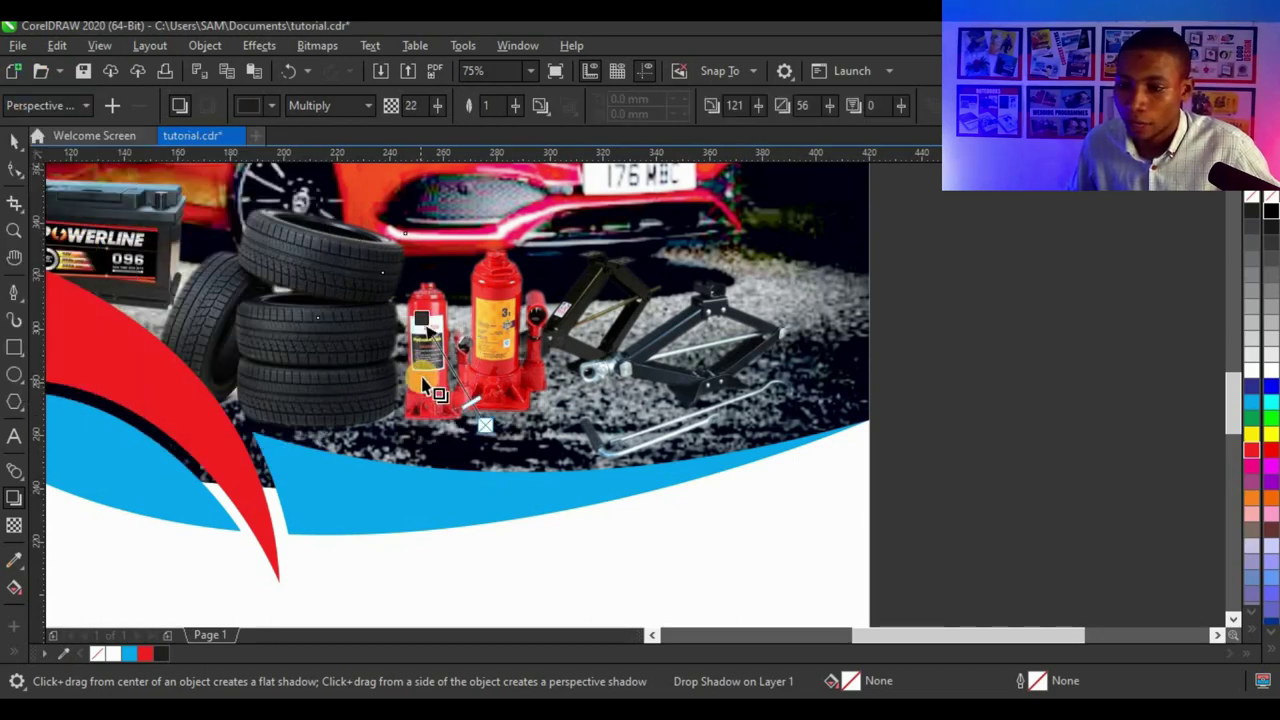
scroll(424, 385, up, 2)
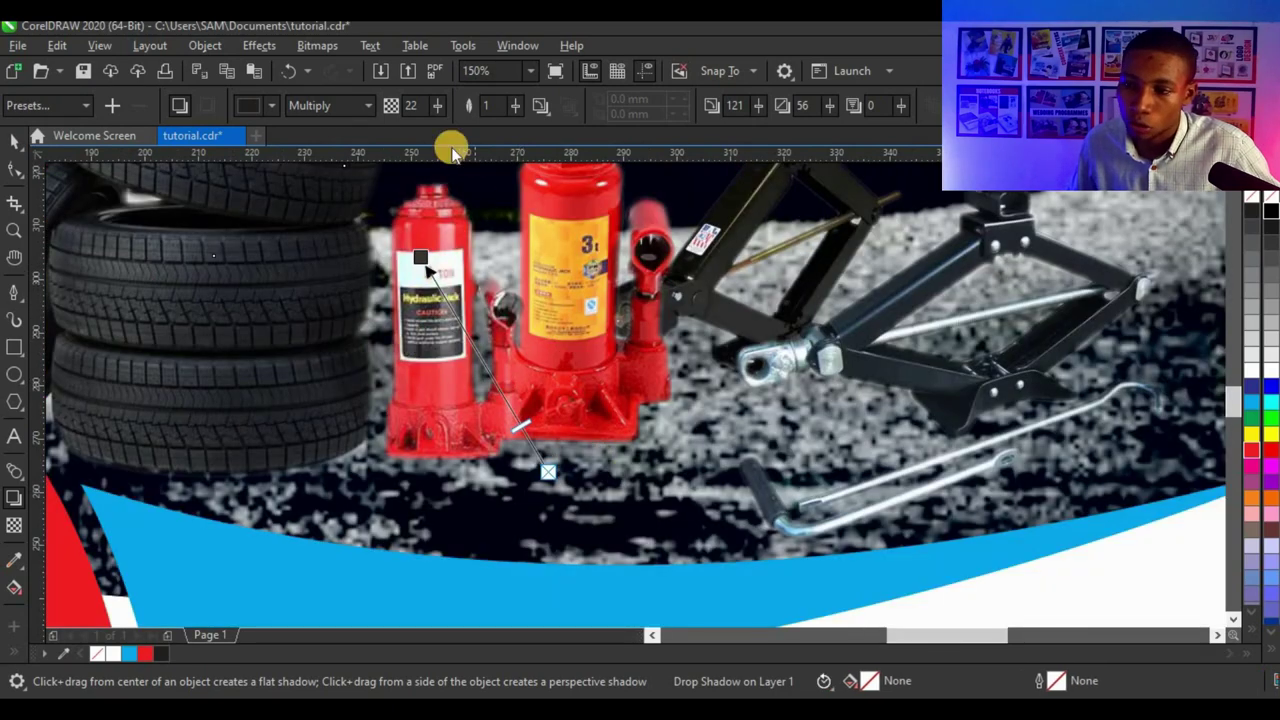
drag(452, 112, 694, 131)
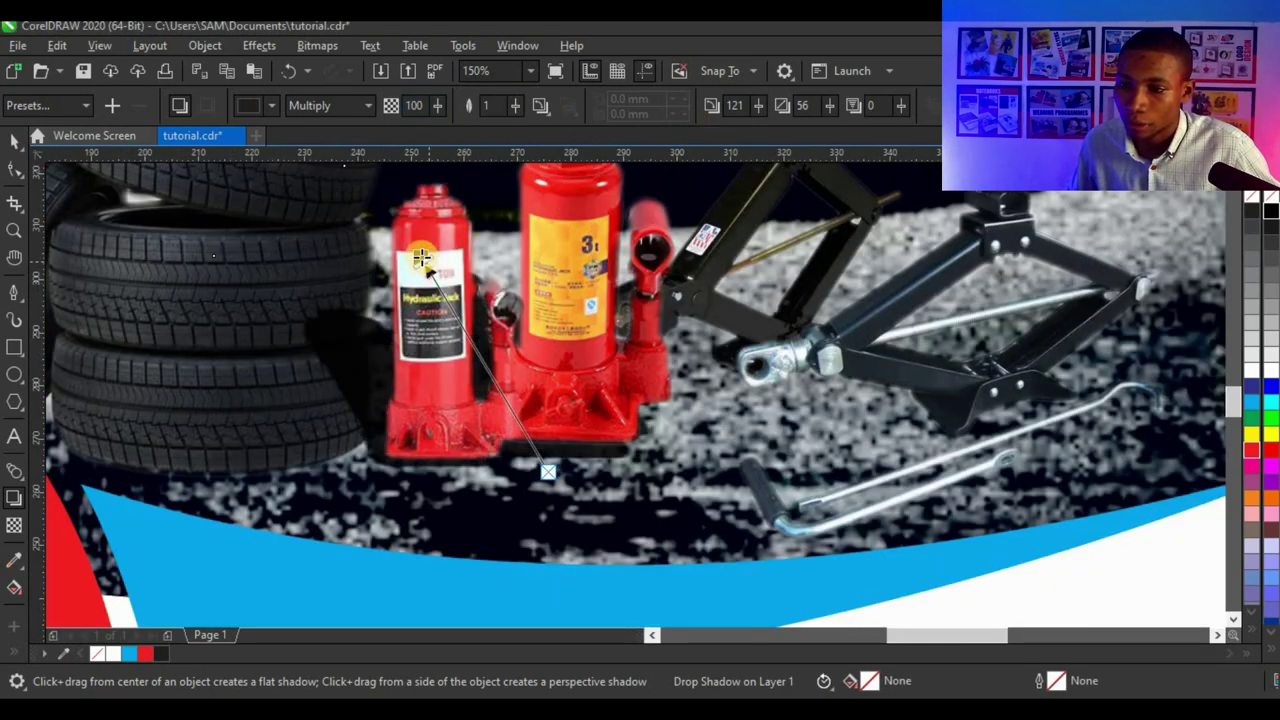
drag(422, 258, 476, 351)
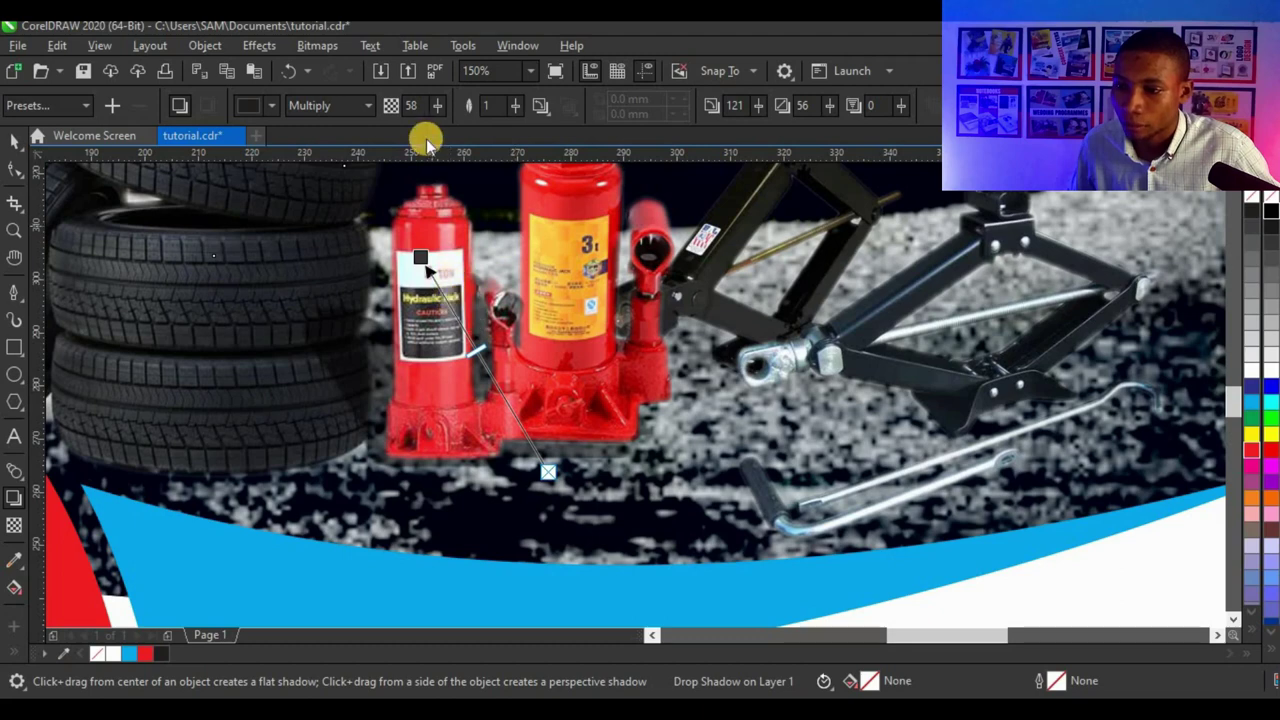
drag(420, 267, 512, 380)
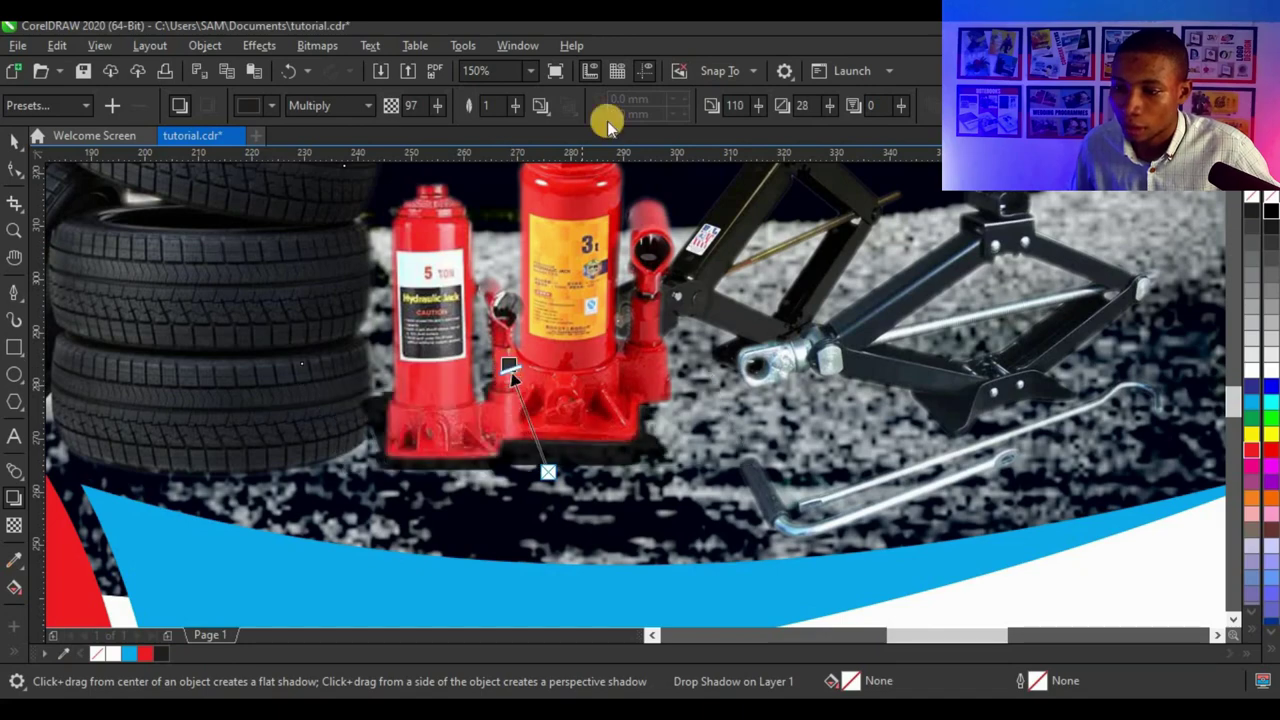
mouse_move(510, 118)
mouse_down()
mouse_move(531, 106)
mouse_move(503, 109)
mouse_up()
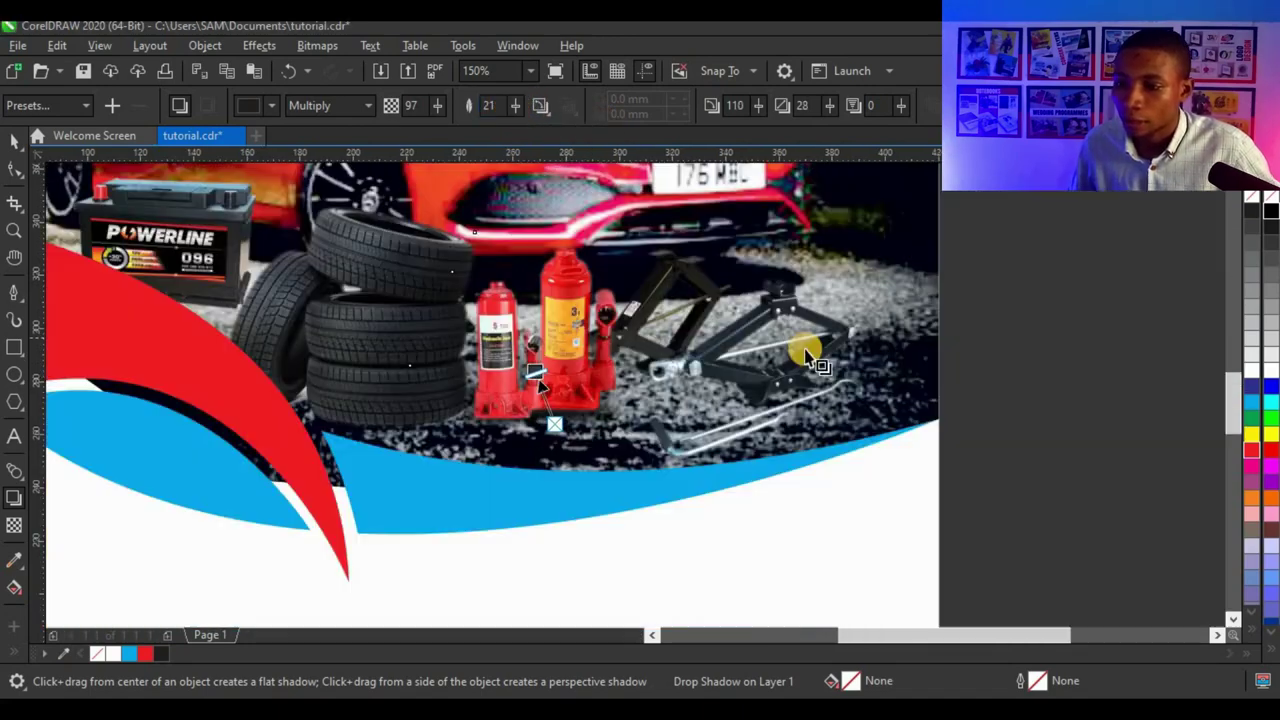
- Group the two scissor jacks into one object, keeping it in its place beside the hydraulic jacks
scroll(579, 365, down, 2)
scroll(757, 337, down, 1)
scroll(730, 320, up, 1)
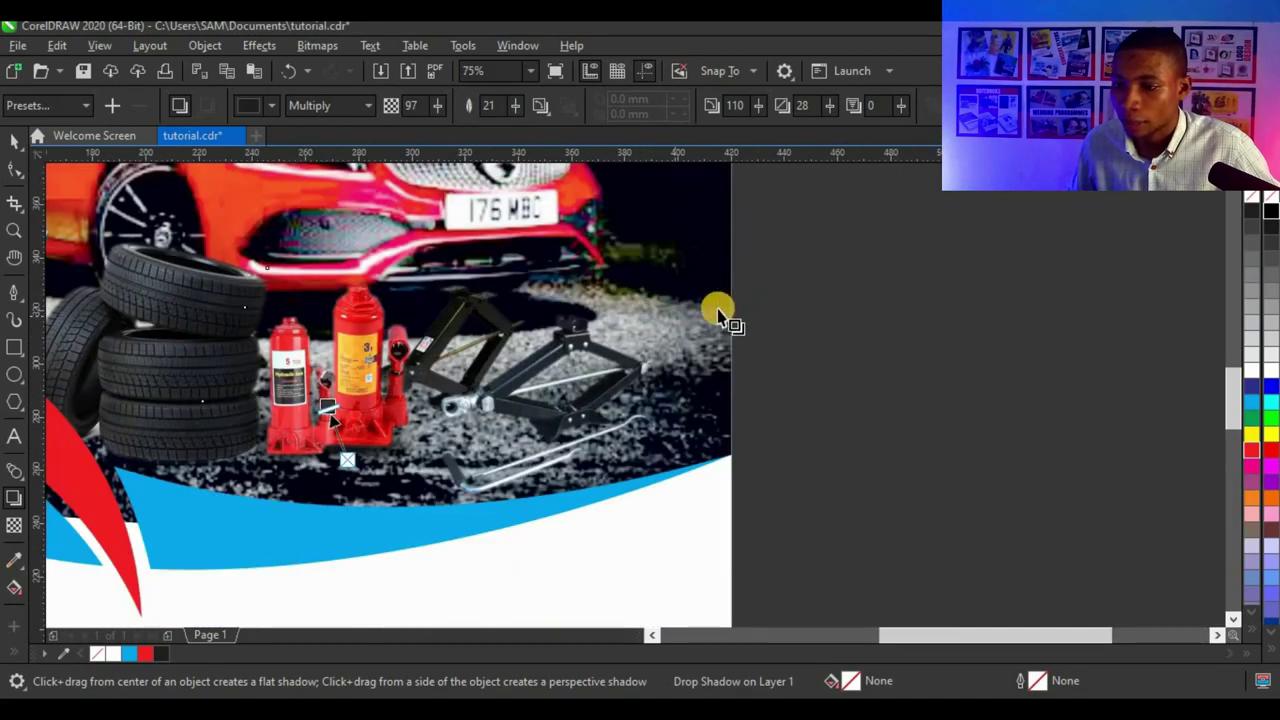
key(space)
drag(943, 200, 344, 562)
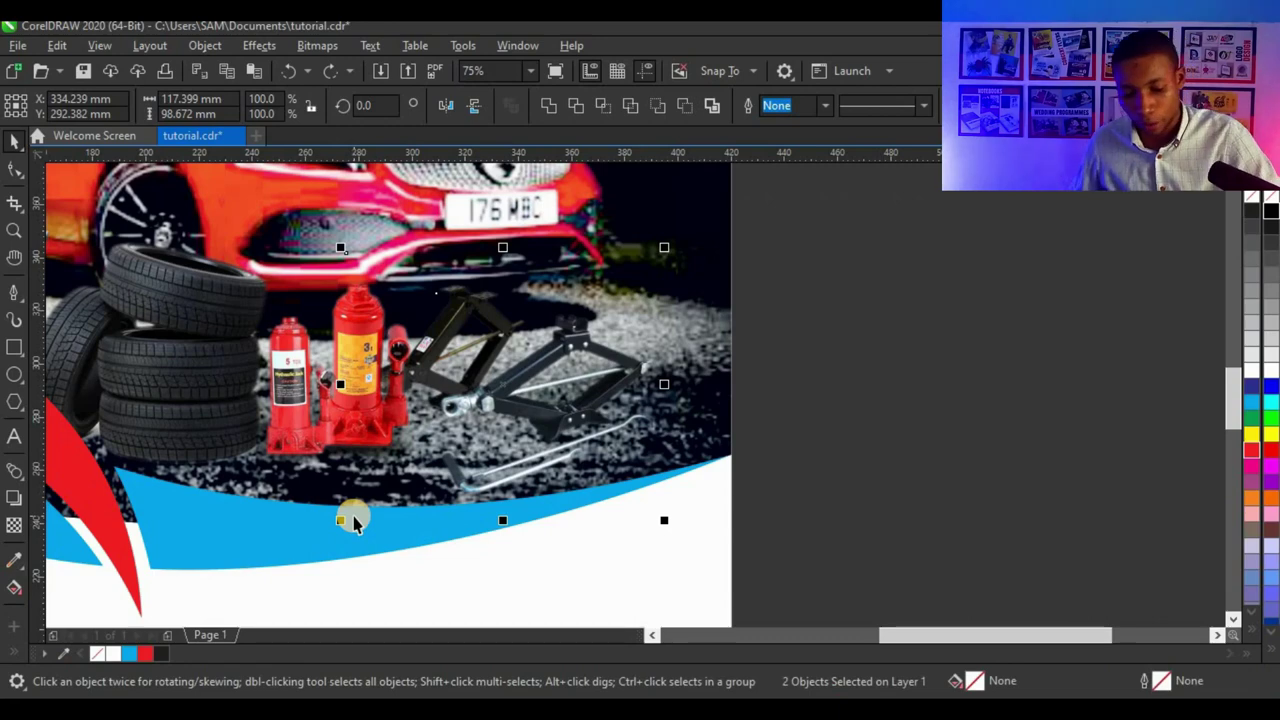
key(ctrl+g)
drag(510, 391, 727, 538)
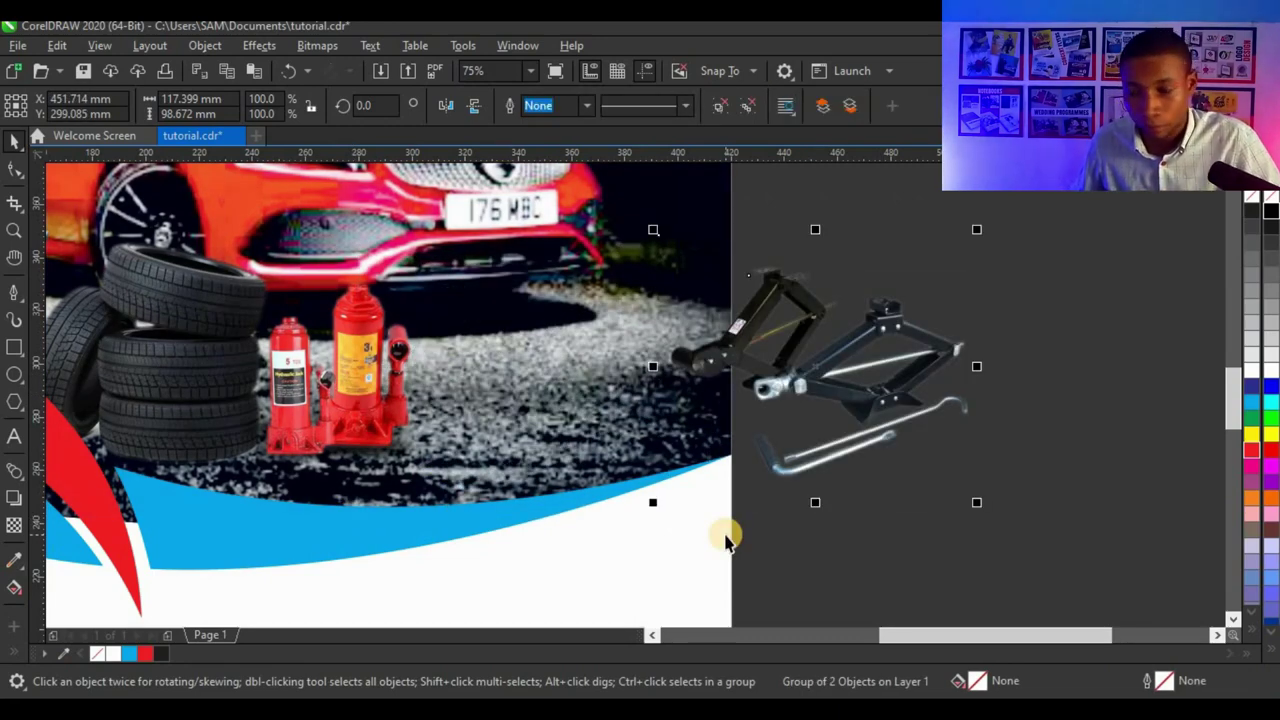
key(ctrl+z)
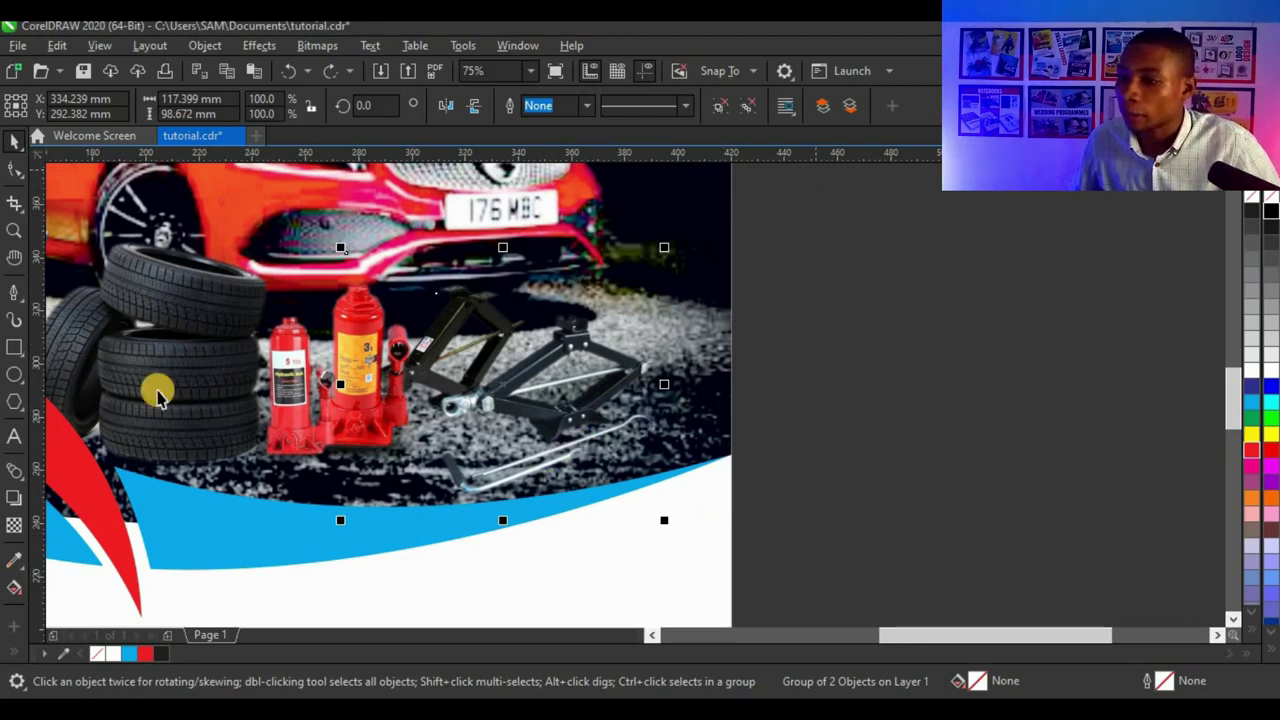
- Copy the hydraulic jacks' perspective shadow settings onto the scissor jack group
click(14, 498)
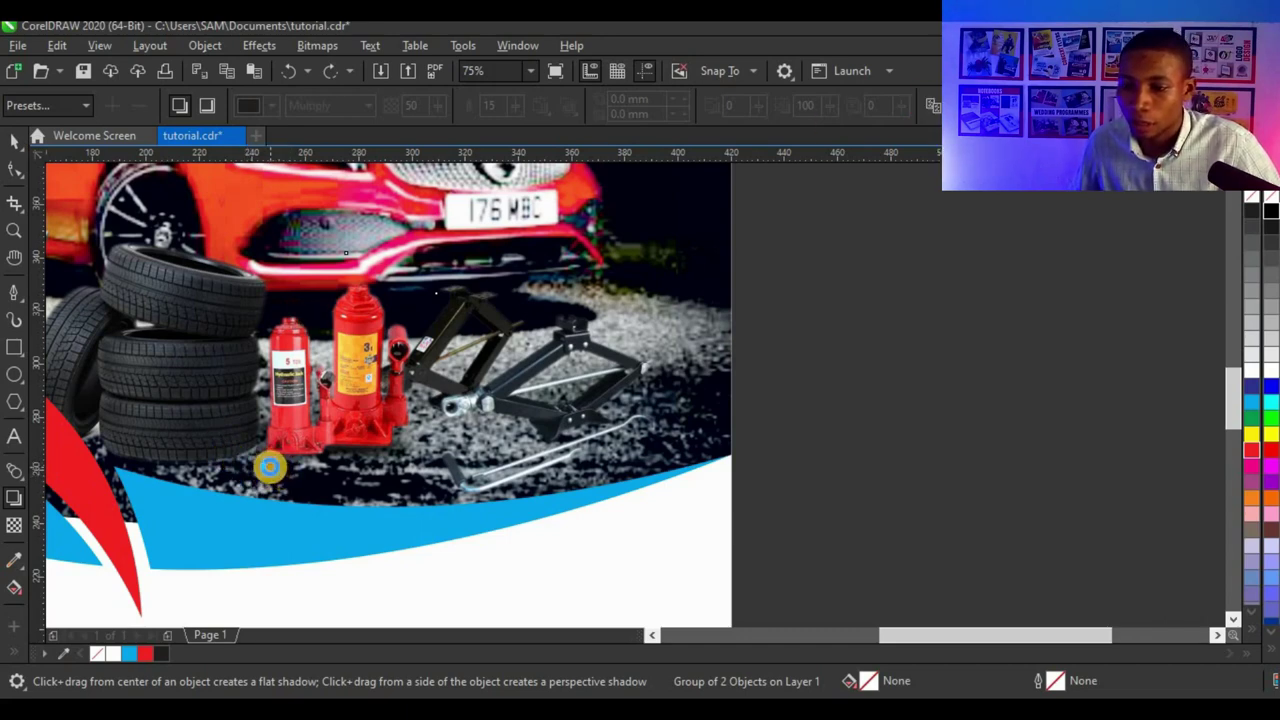
click(268, 465)
key(space)
scroll(520, 380, down, 2)
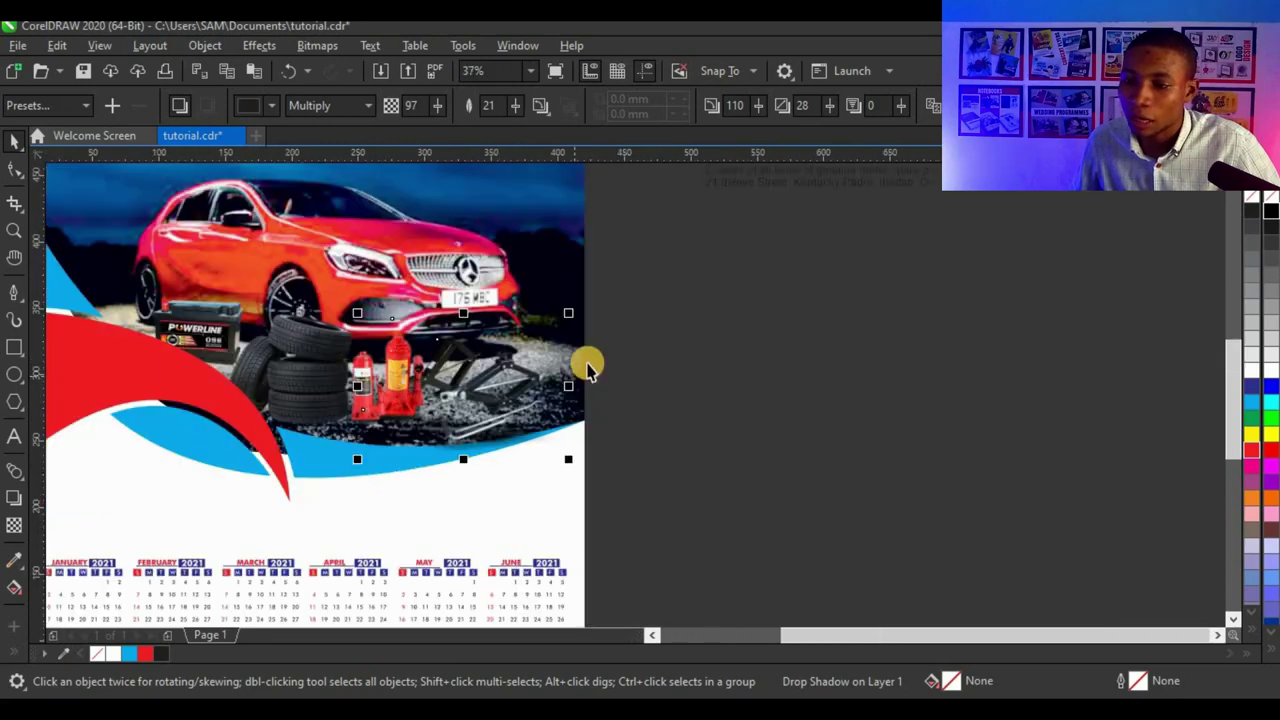
- Set the scissor jacks' shadow opacity to 100 and stretch the shadow upward to angle 82 and stretch 73
scroll(588, 368, up, 2)
click(394, 380)
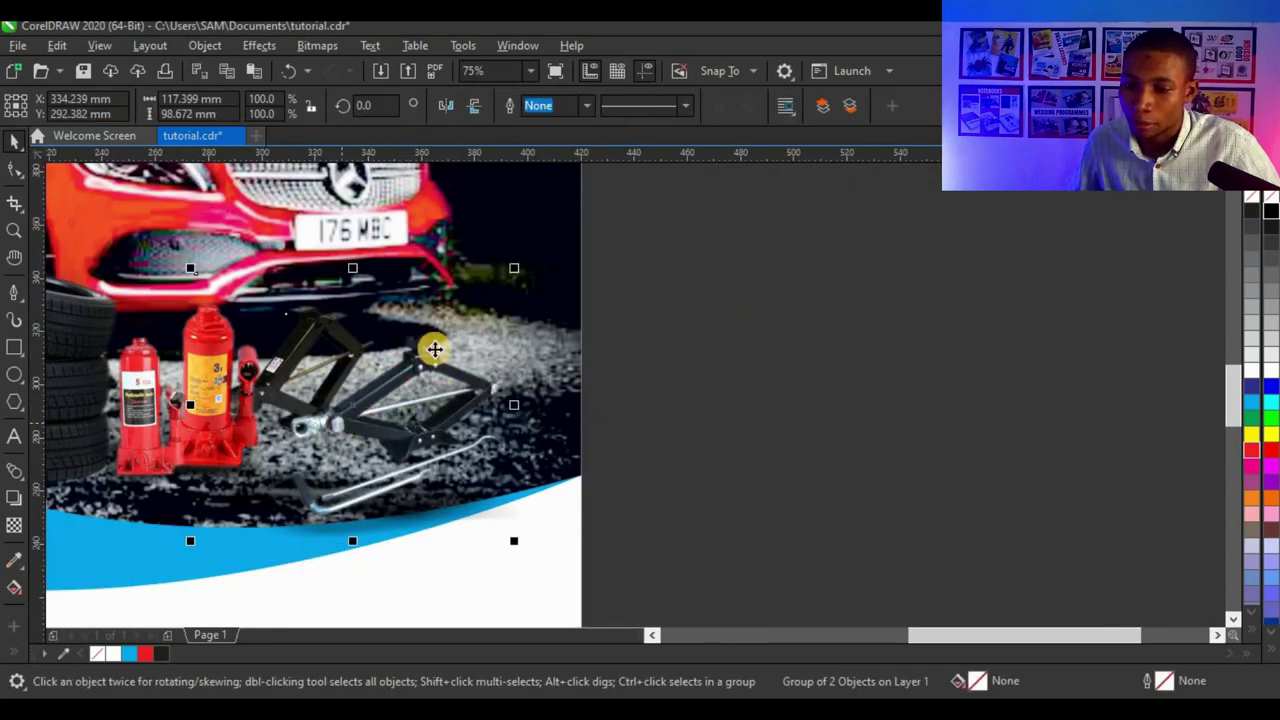
click(14, 500)
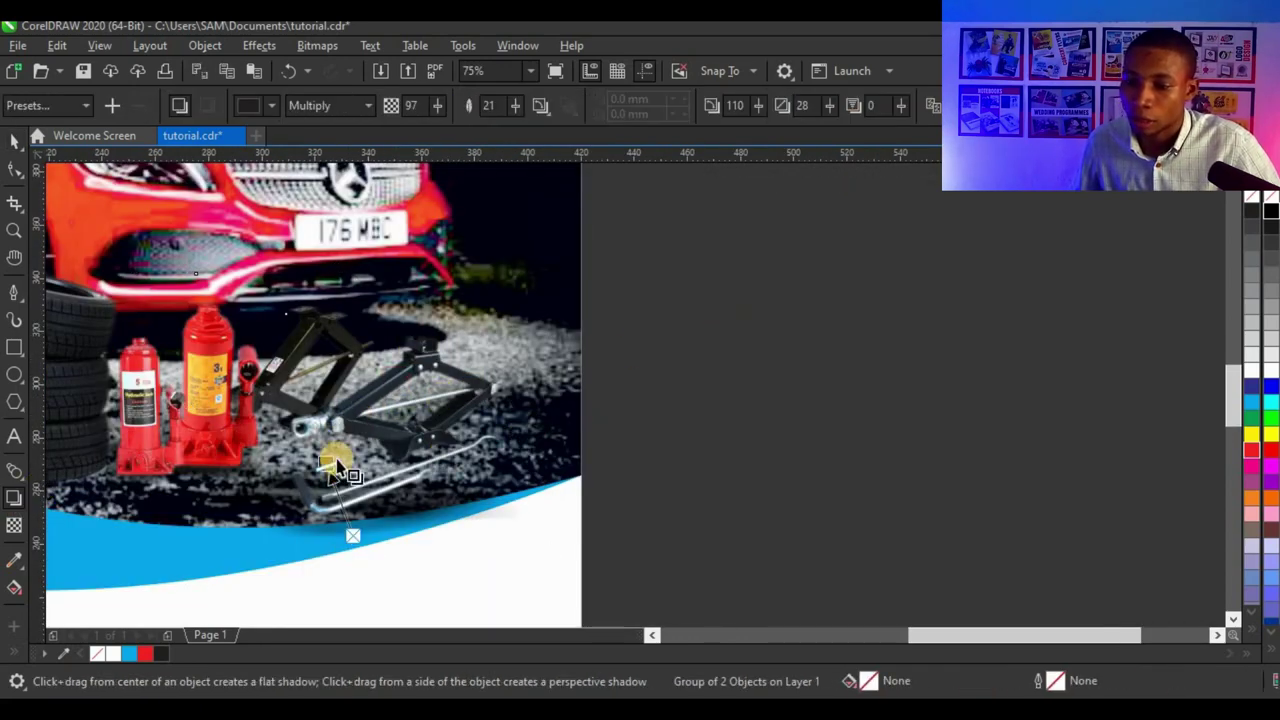
click(327, 465)
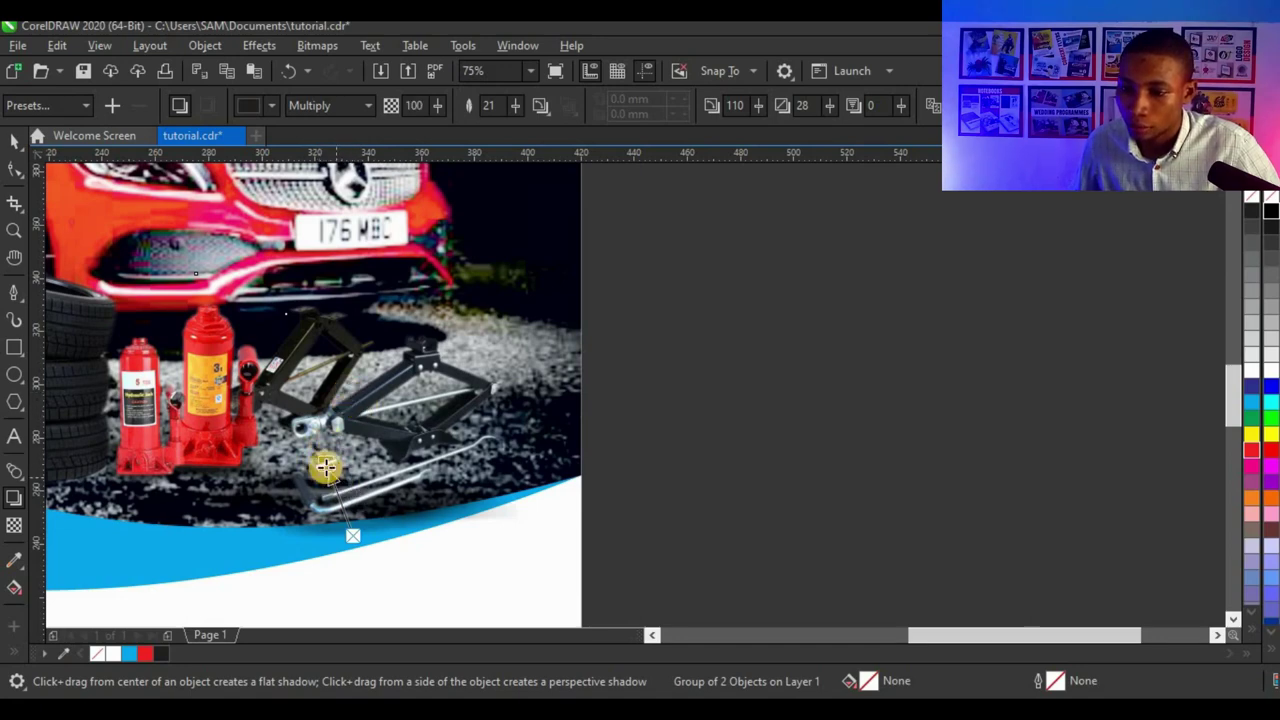
drag(330, 478, 459, 351)
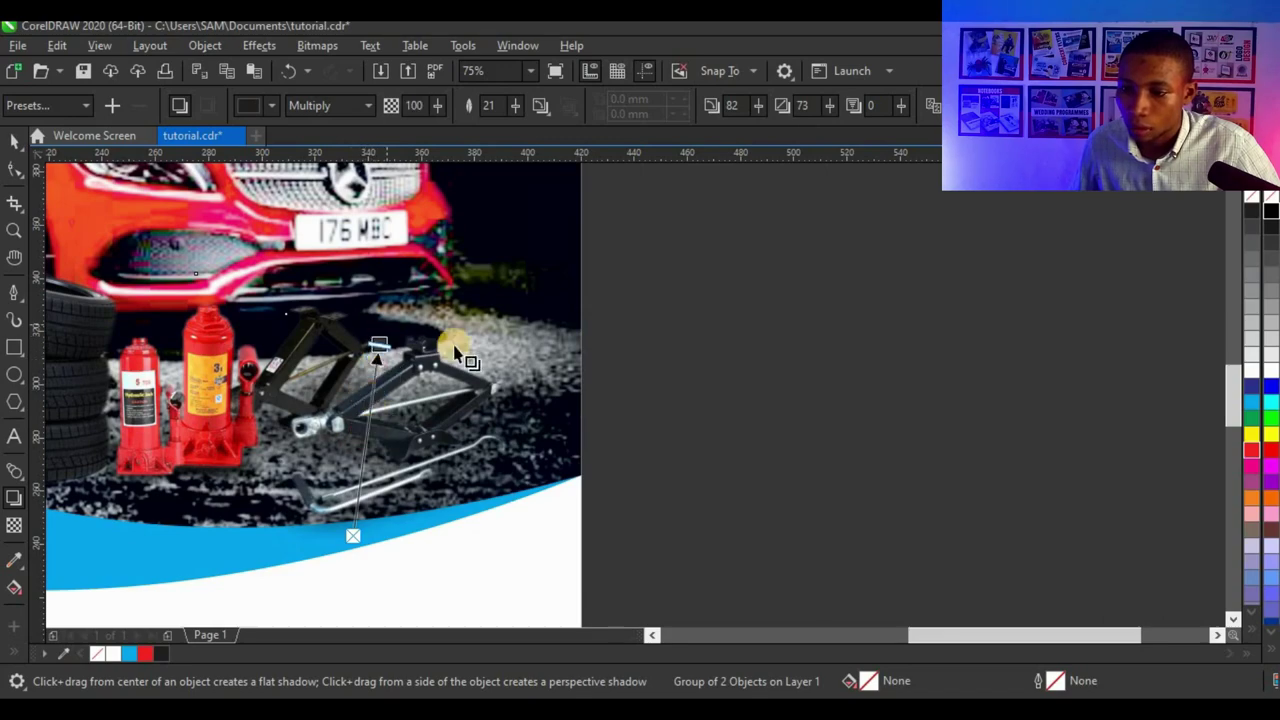
scroll(560, 420, down, 2)
scroll(591, 413, down, 1)
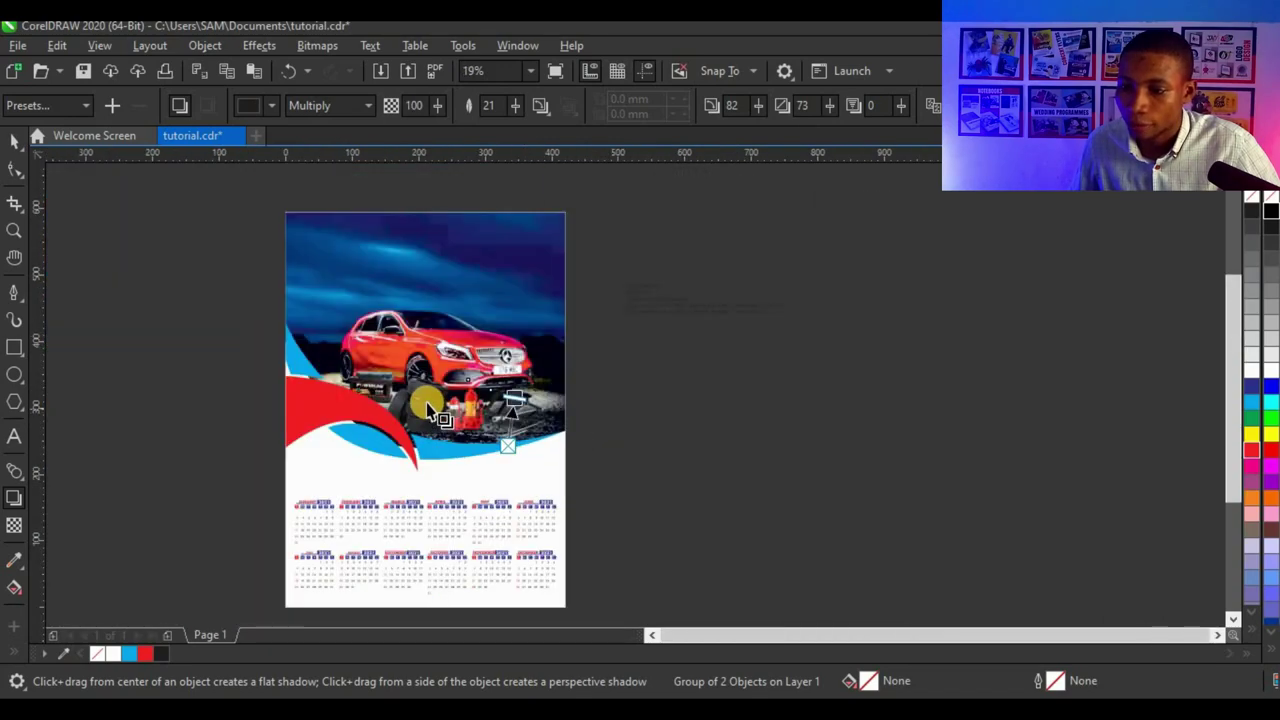
- Give the battery a drop shadow with zero horizontal and vertical offset, opacity 98 and feather 13
scroll(429, 413, up, 1)
key(space)
click(760, 415)
scroll(760, 415, down, 1)
scroll(540, 380, up, 2)
click(731, 383)
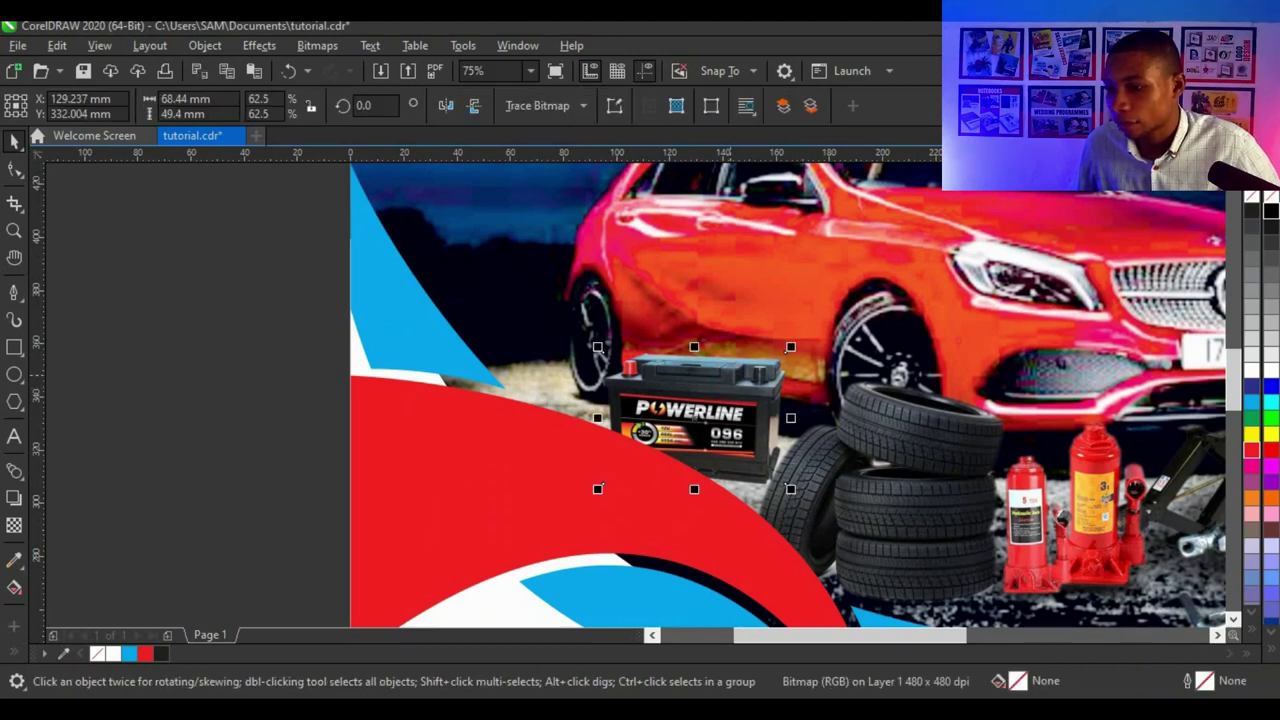
click(12, 498)
drag(686, 529, 695, 508)
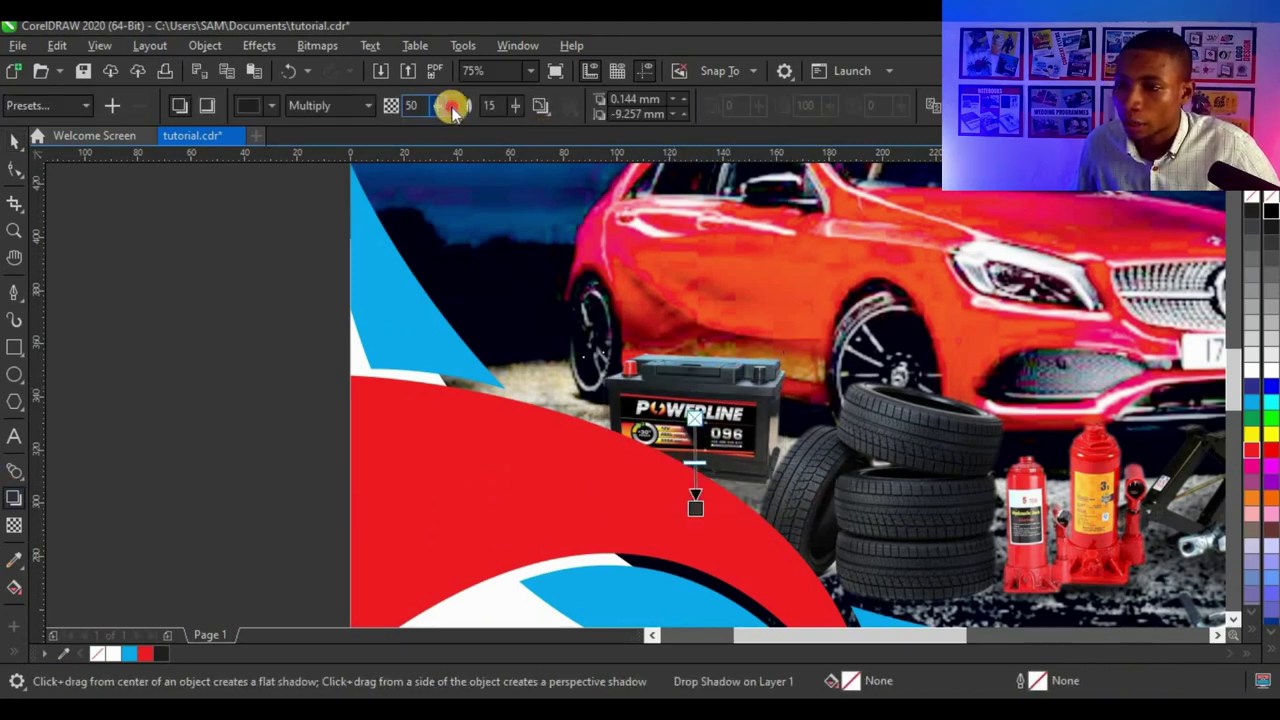
drag(453, 110, 491, 106)
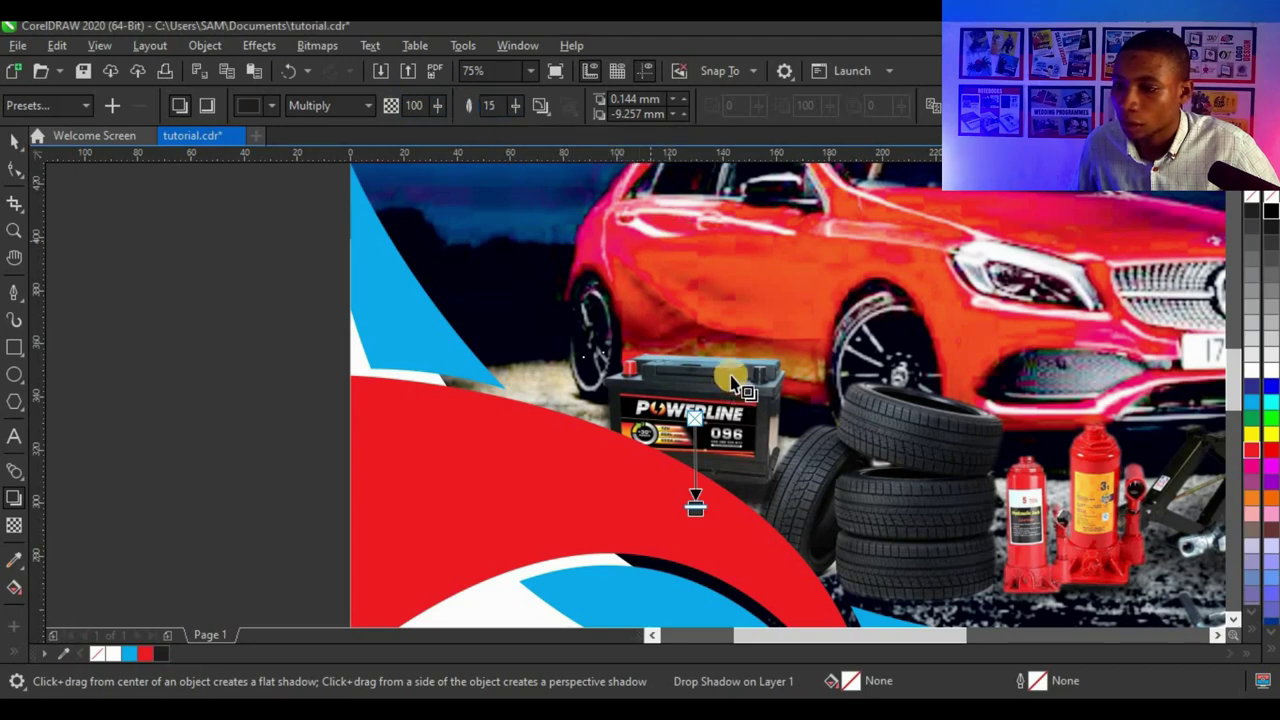
drag(516, 109, 510, 109)
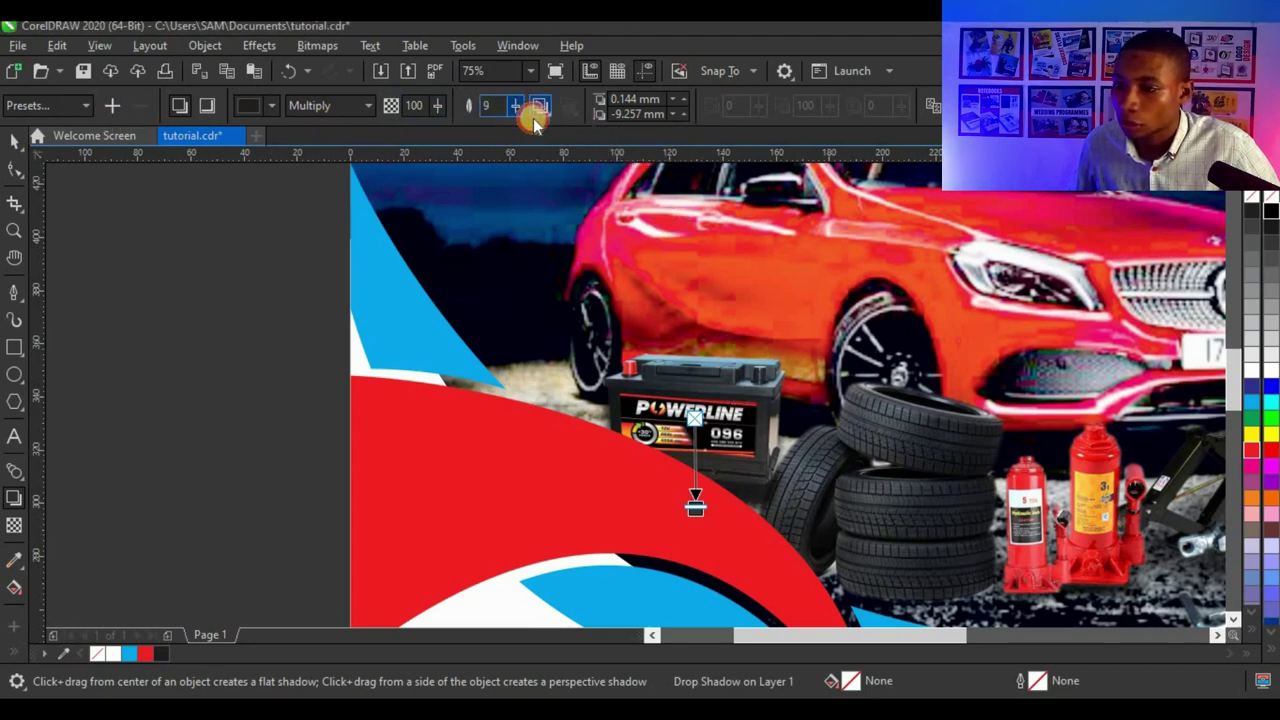
mouse_move(686, 483)
mouse_down()
mouse_move(696, 521)
mouse_move(686, 478)
mouse_move(692, 494)
mouse_up()
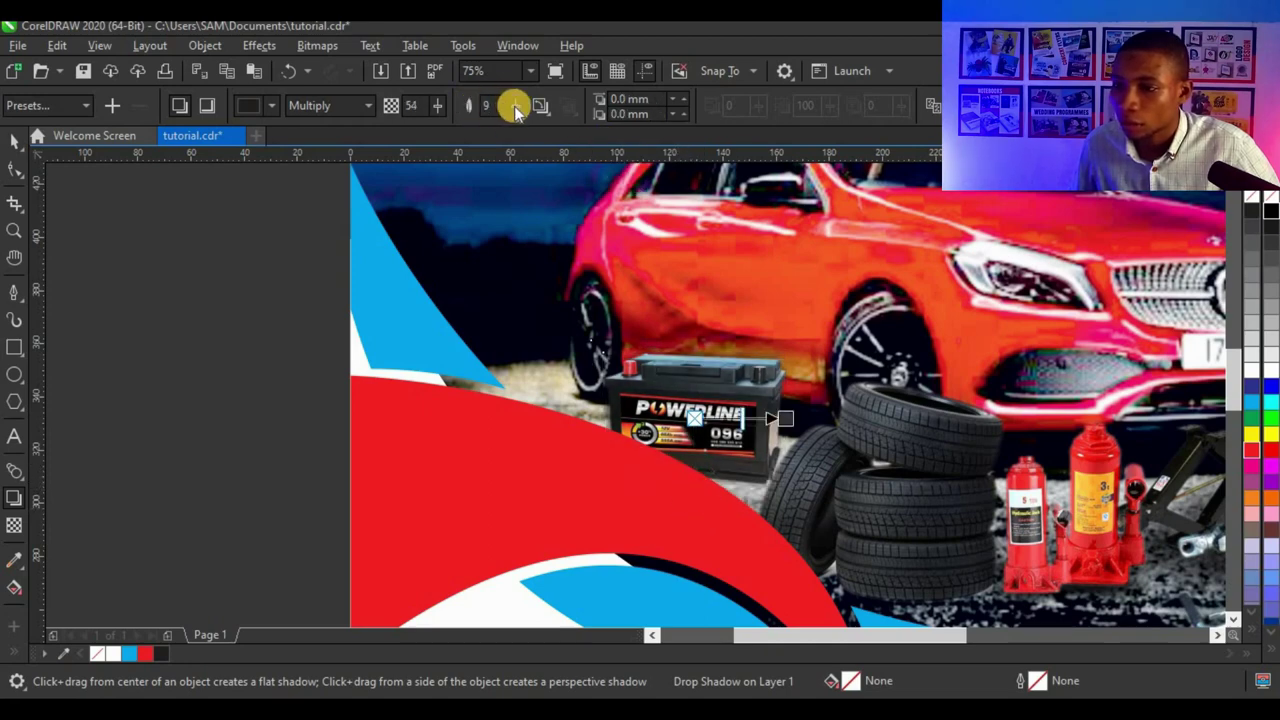
drag(513, 106, 484, 104)
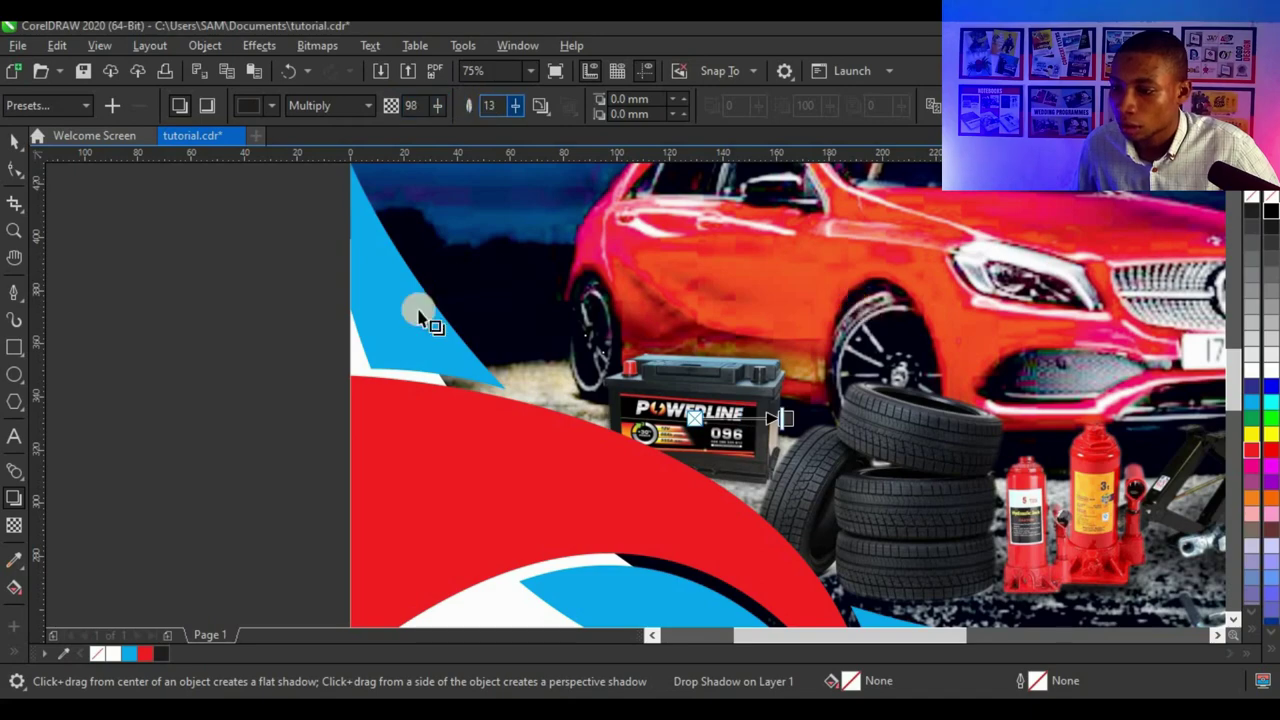
- Examine how the shadowed products sit against the car photo and swooshes across the whole calendar page
click(16, 142)
scroll(371, 409, down, 2)
click(739, 362)
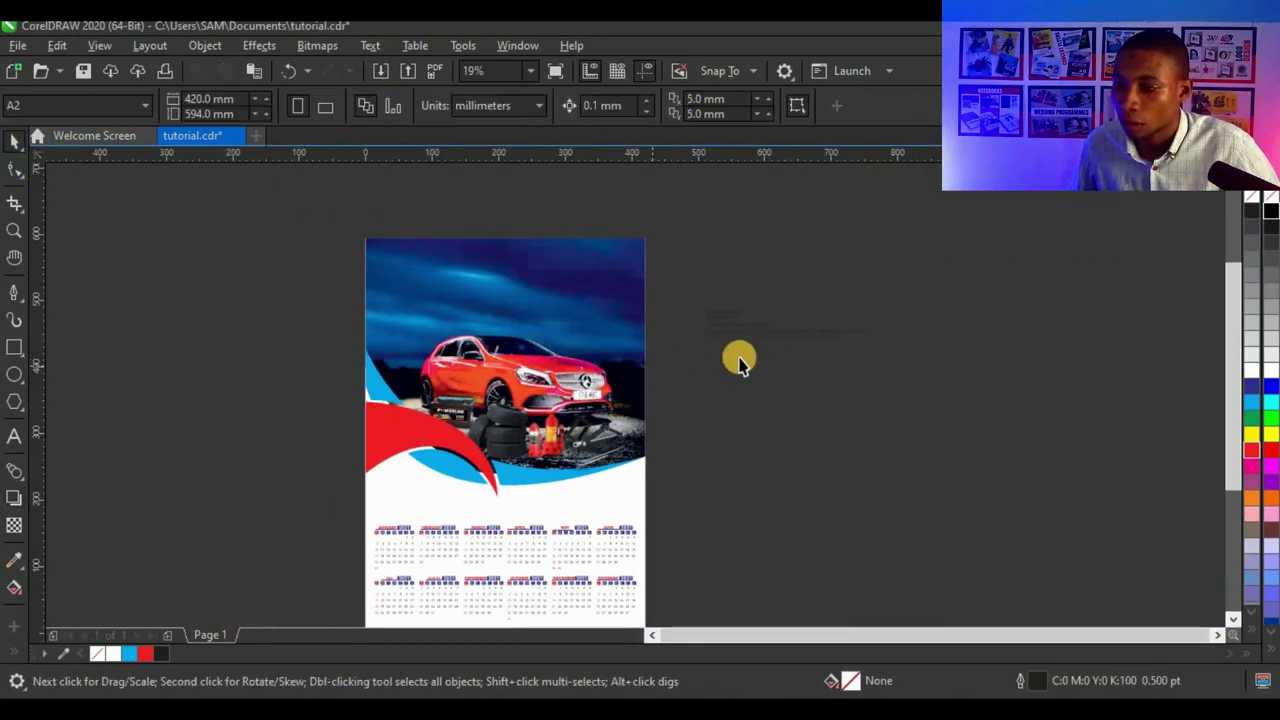
scroll(708, 360, down, 1)
scroll(616, 420, up, 2)
scroll(585, 380, down, 1)
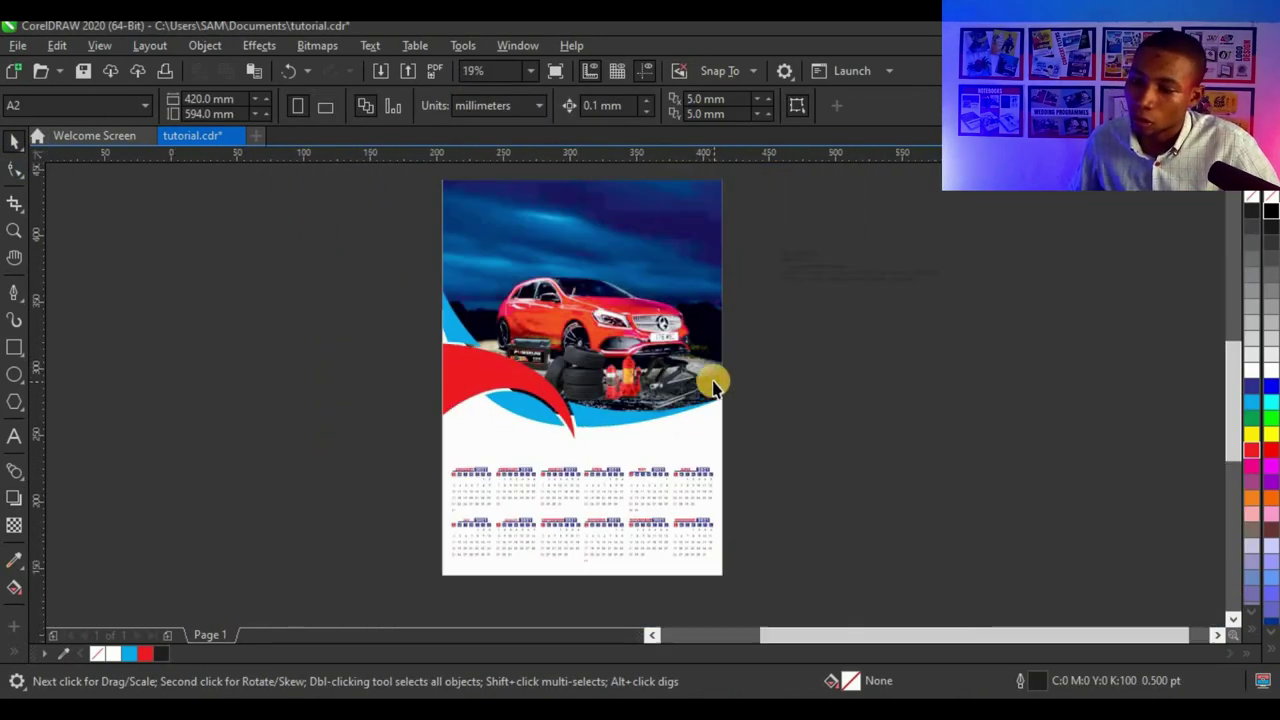
scroll(713, 388, up, 2)
scroll(689, 411, down, 2)
click(669, 249)
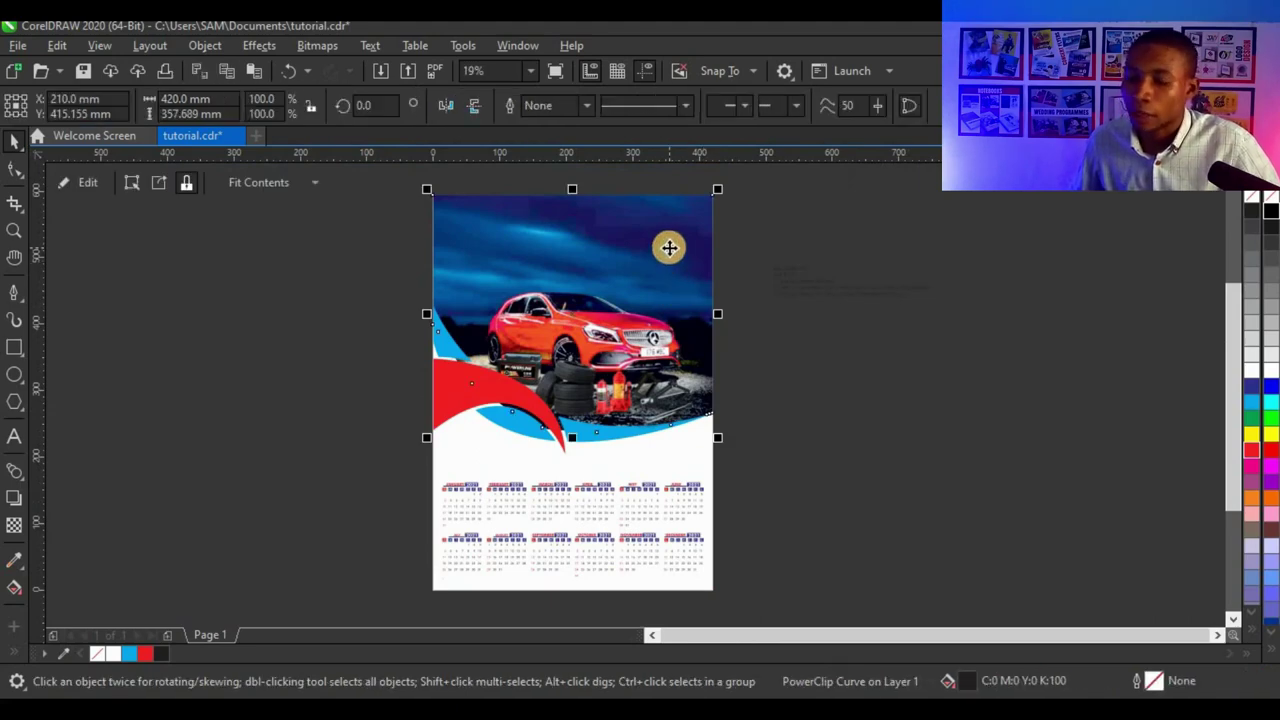
scroll(700, 415, up, 2)
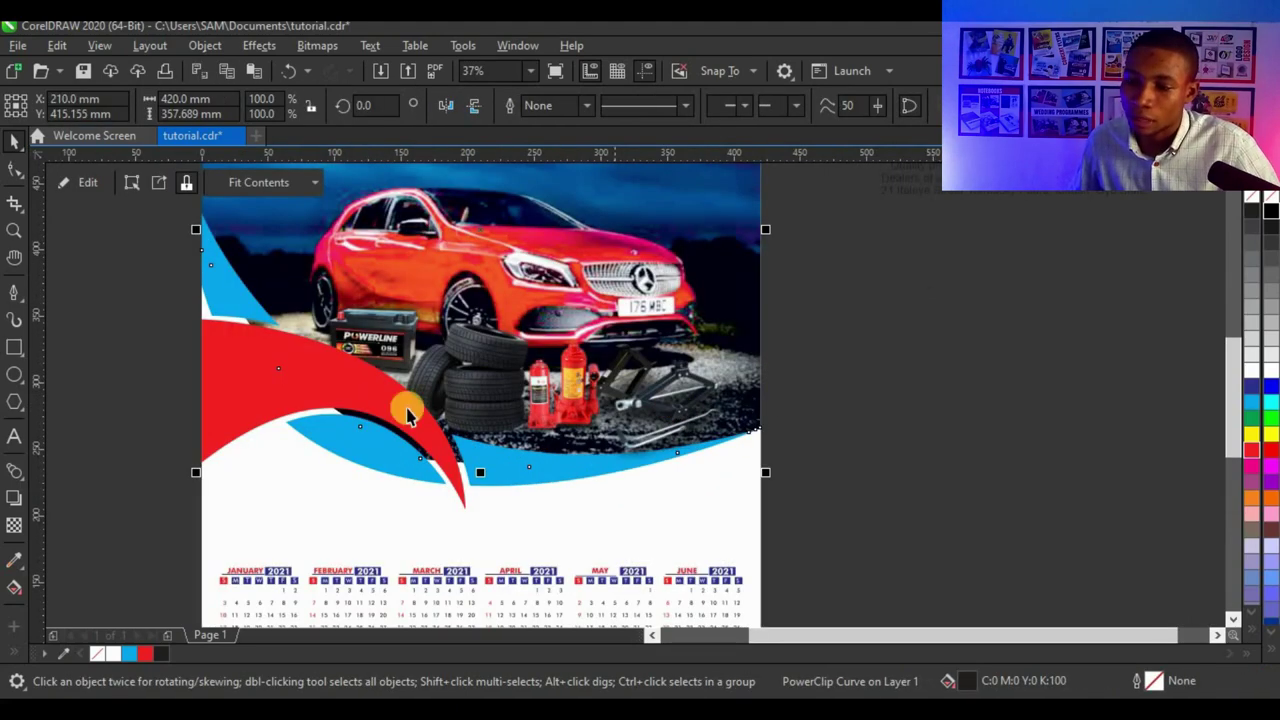
scroll(686, 414, down, 2)
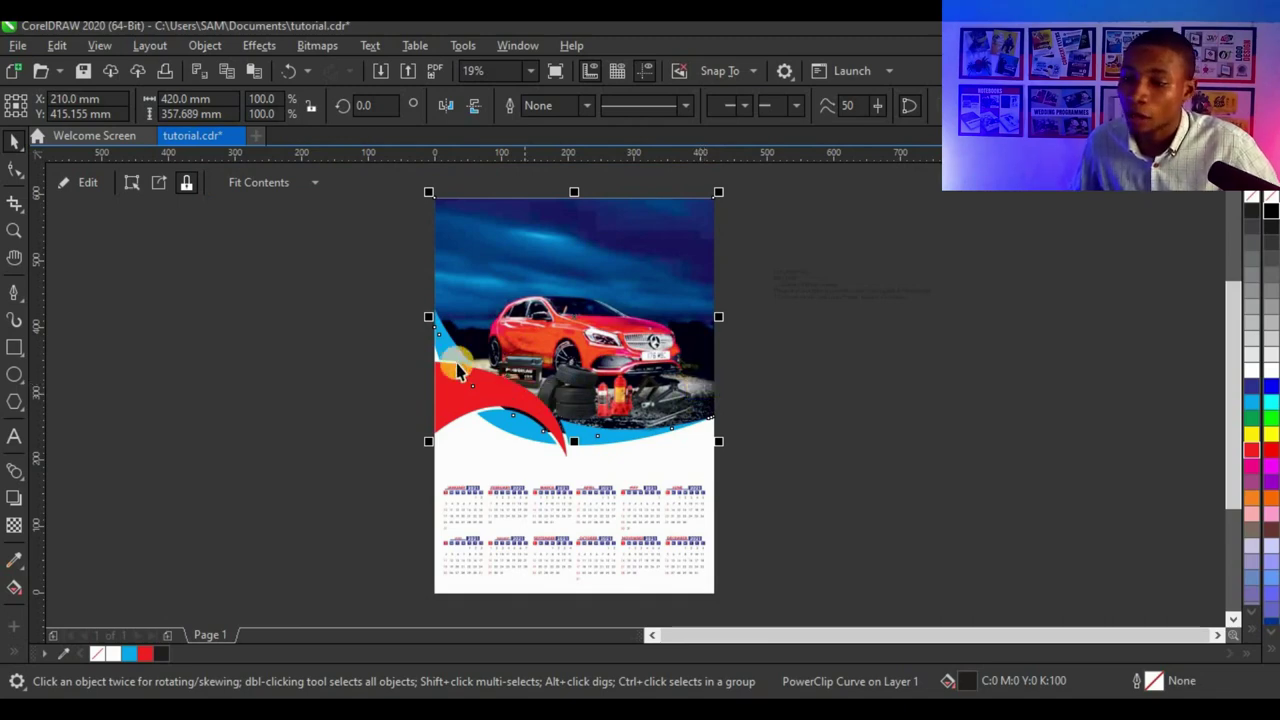
click(830, 386)
- Inside the car photo's PowerClip, fade the photo's lower part with a vertical fountain transparency starting just below the car, and finish editing
click(692, 268)
double_click(691, 262)
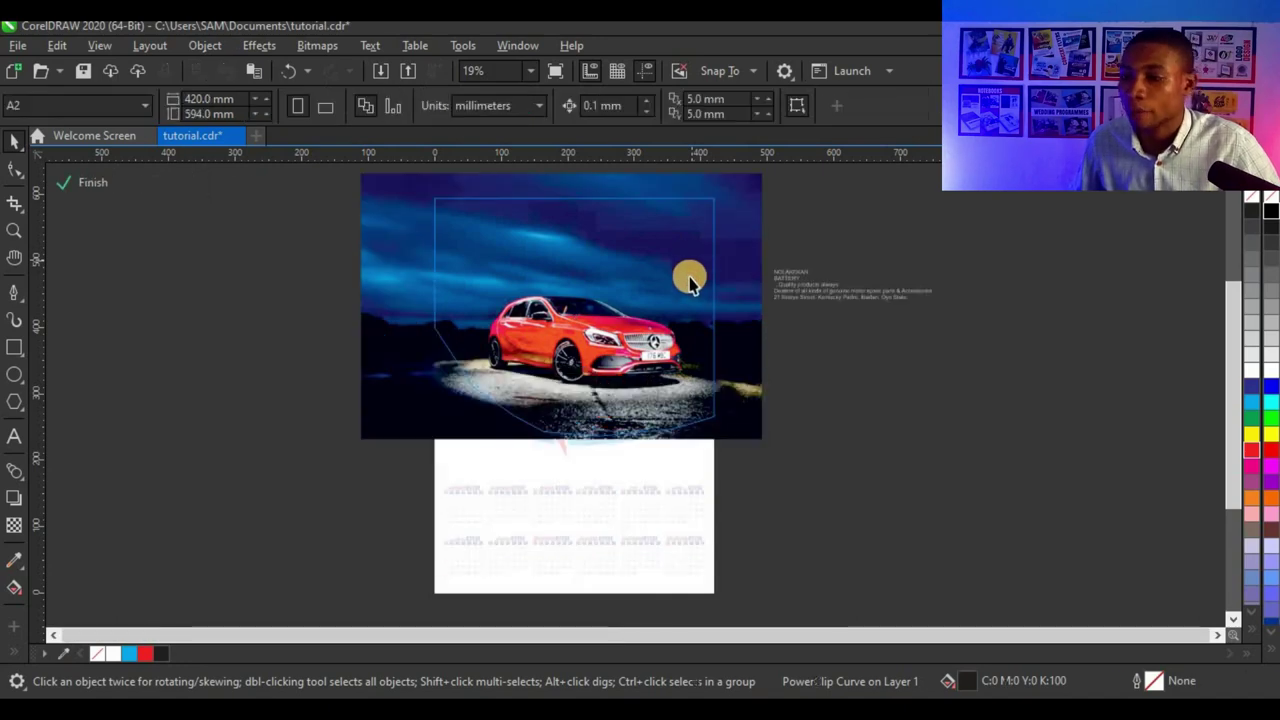
click(691, 366)
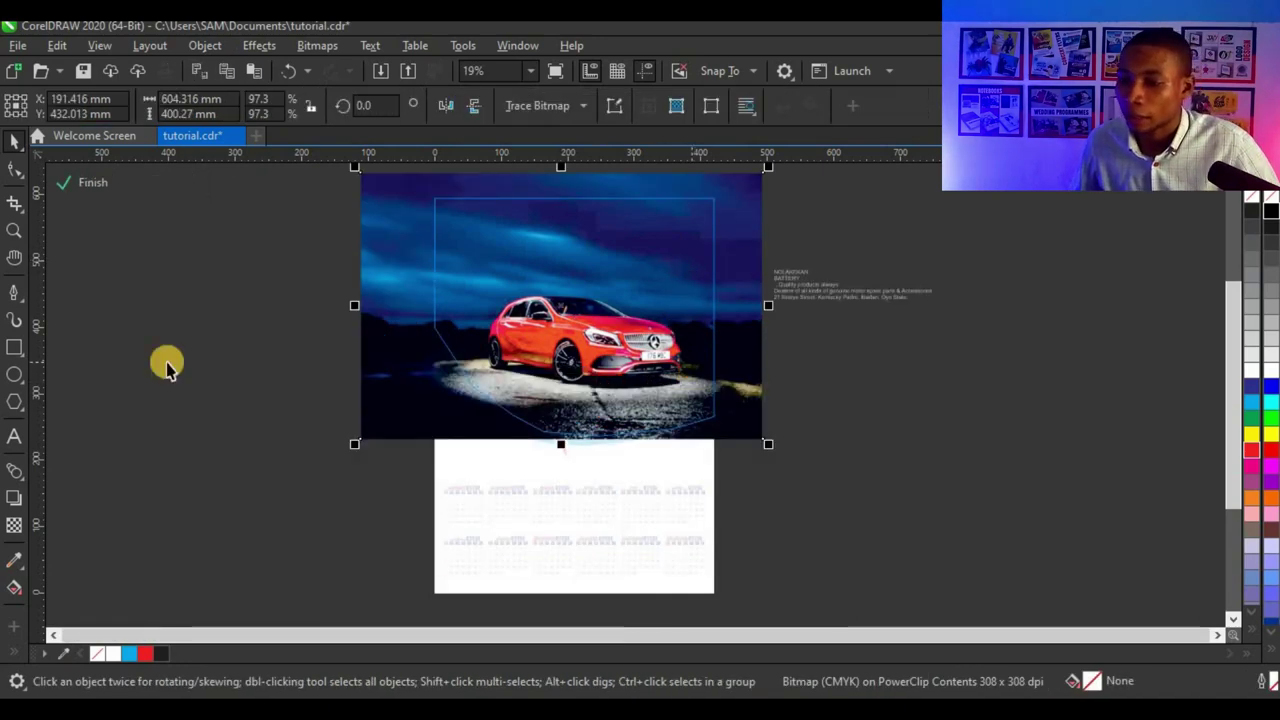
click(16, 524)
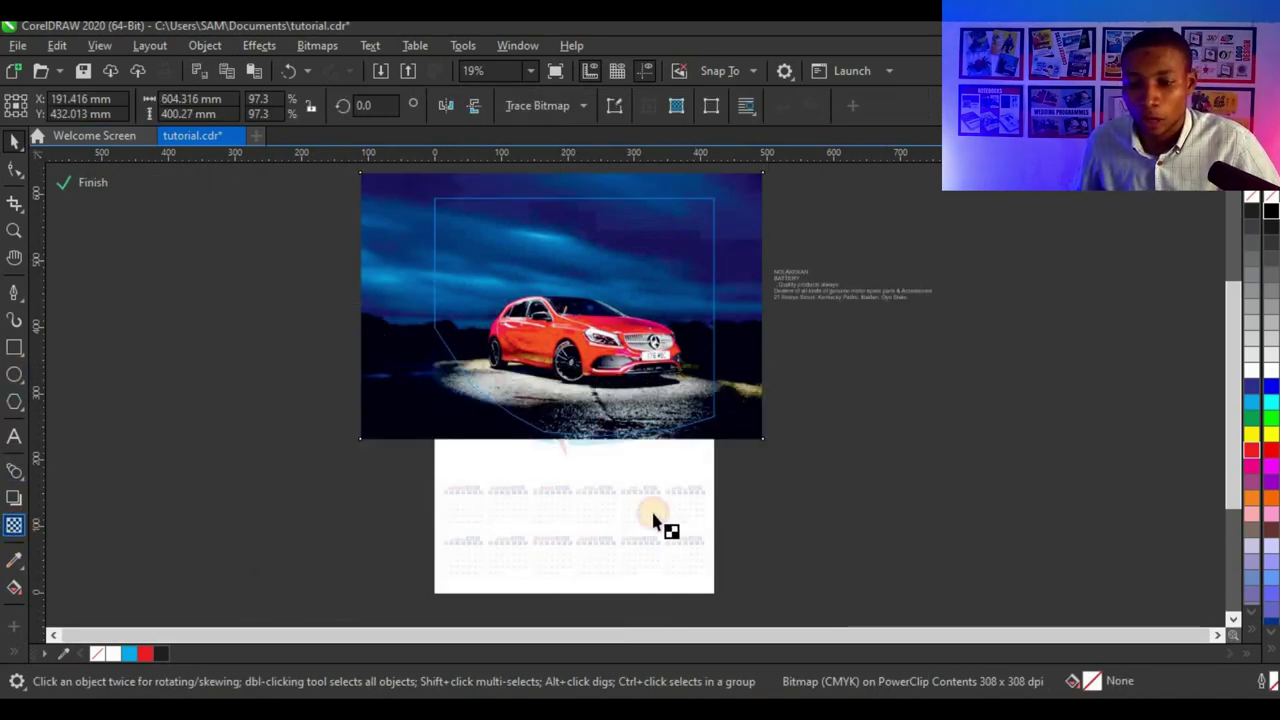
scroll(677, 420, up, 2)
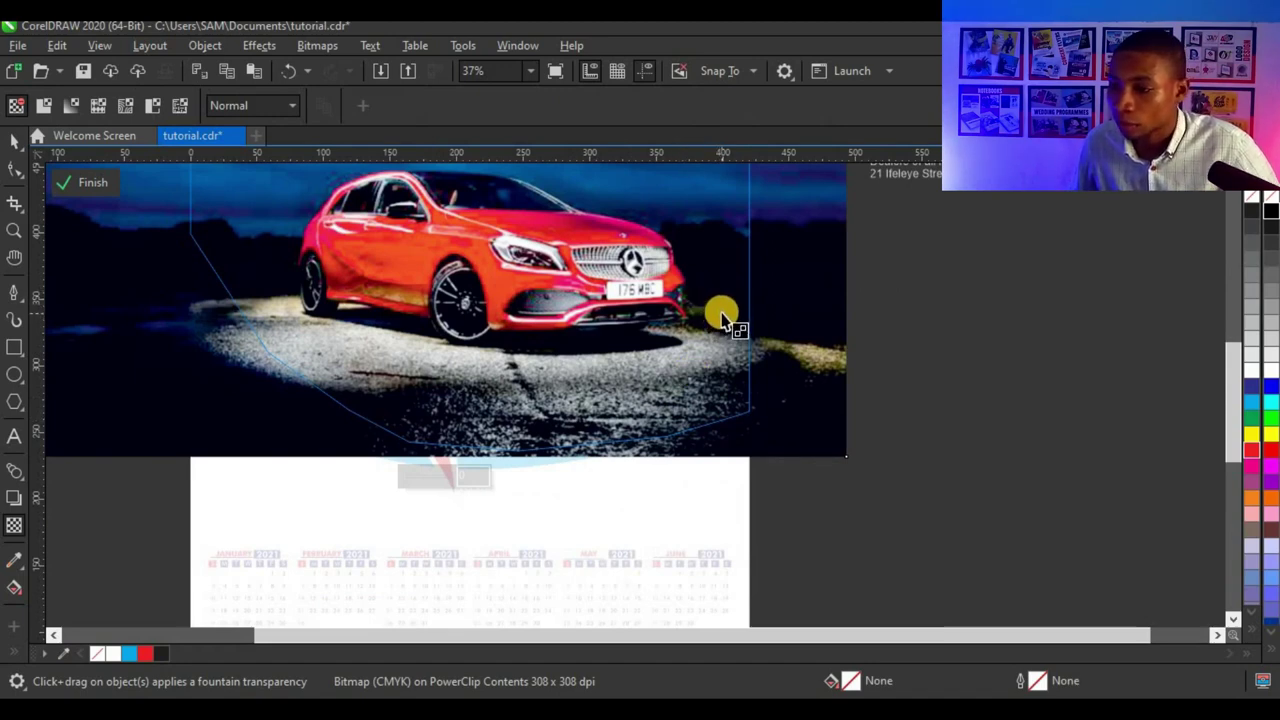
drag(721, 313, 720, 376)
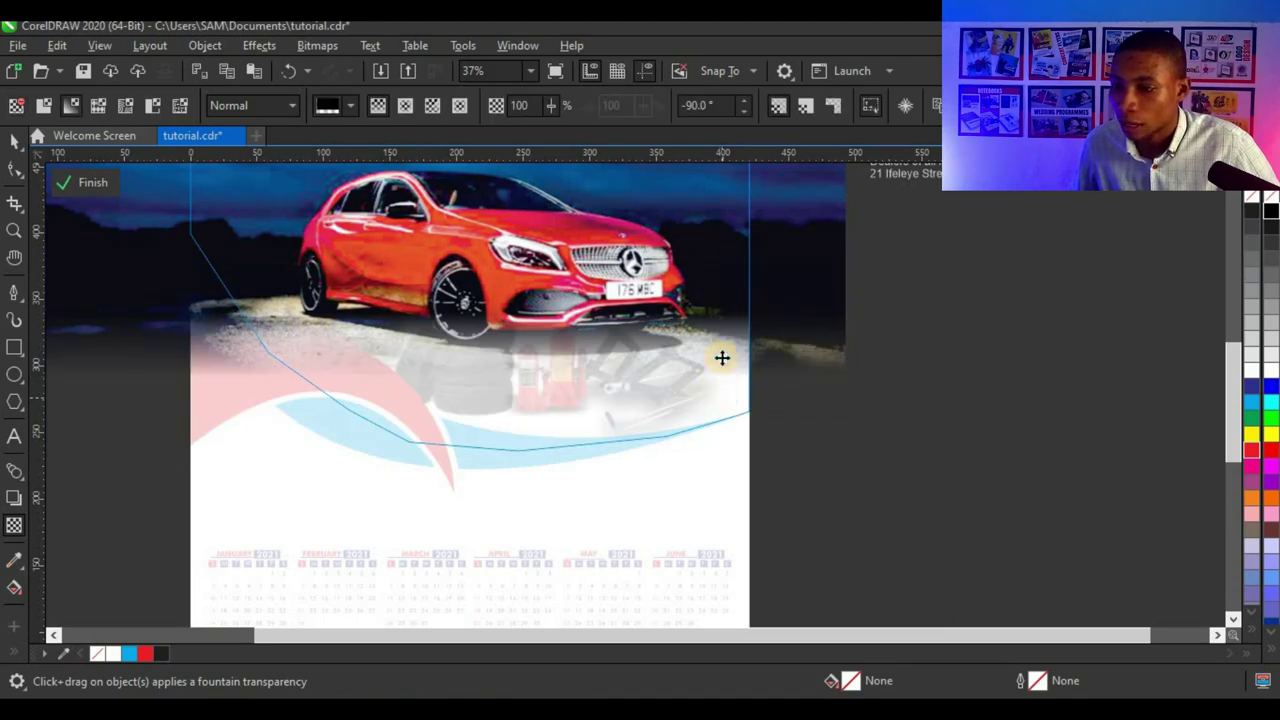
drag(721, 313, 721, 333)
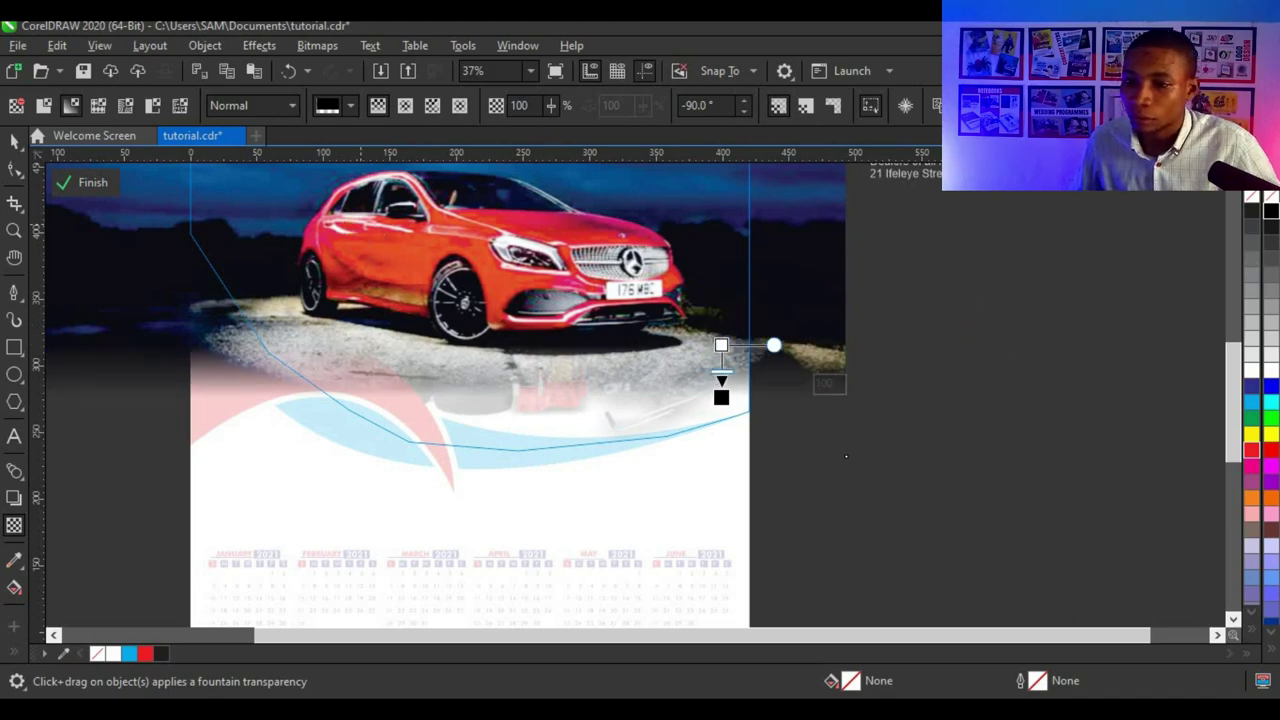
click(15, 142)
click(58, 162)
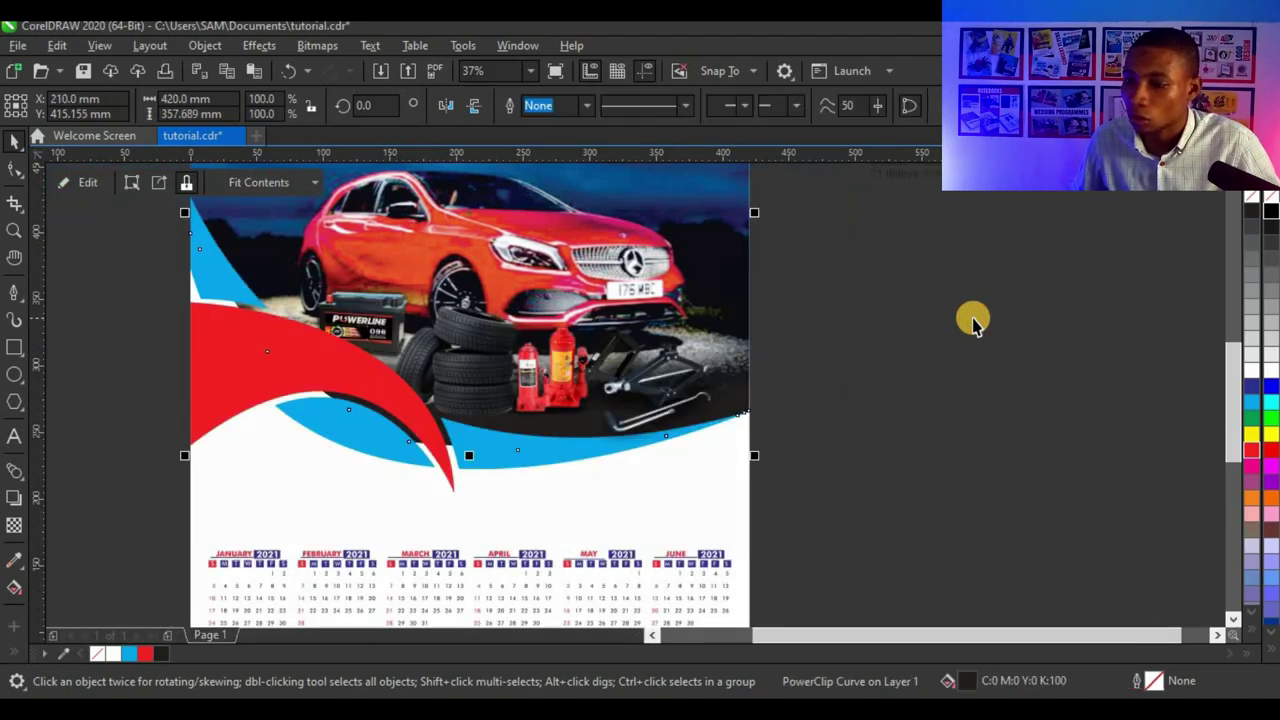
- Remove the frame's black fill behind the car photo's faded lower edge
click(933, 328)
scroll(600, 335, down, 2)
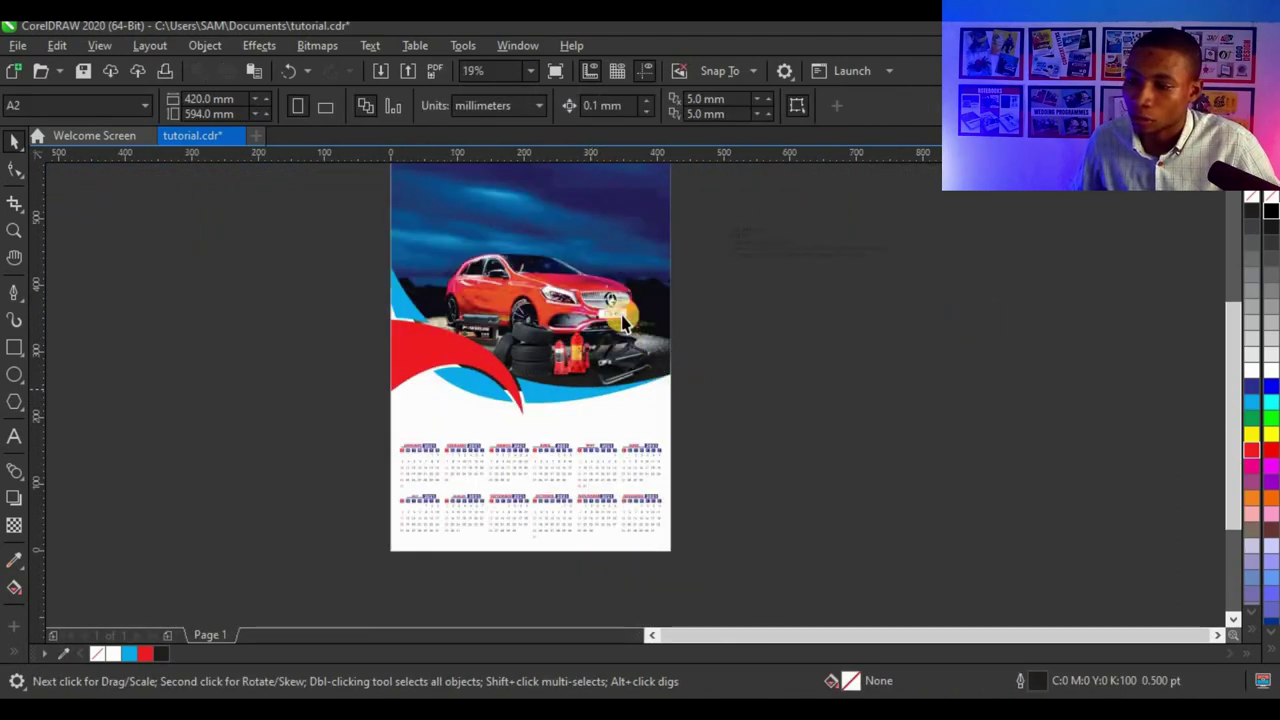
click(637, 367)
scroll(590, 373, up, 2)
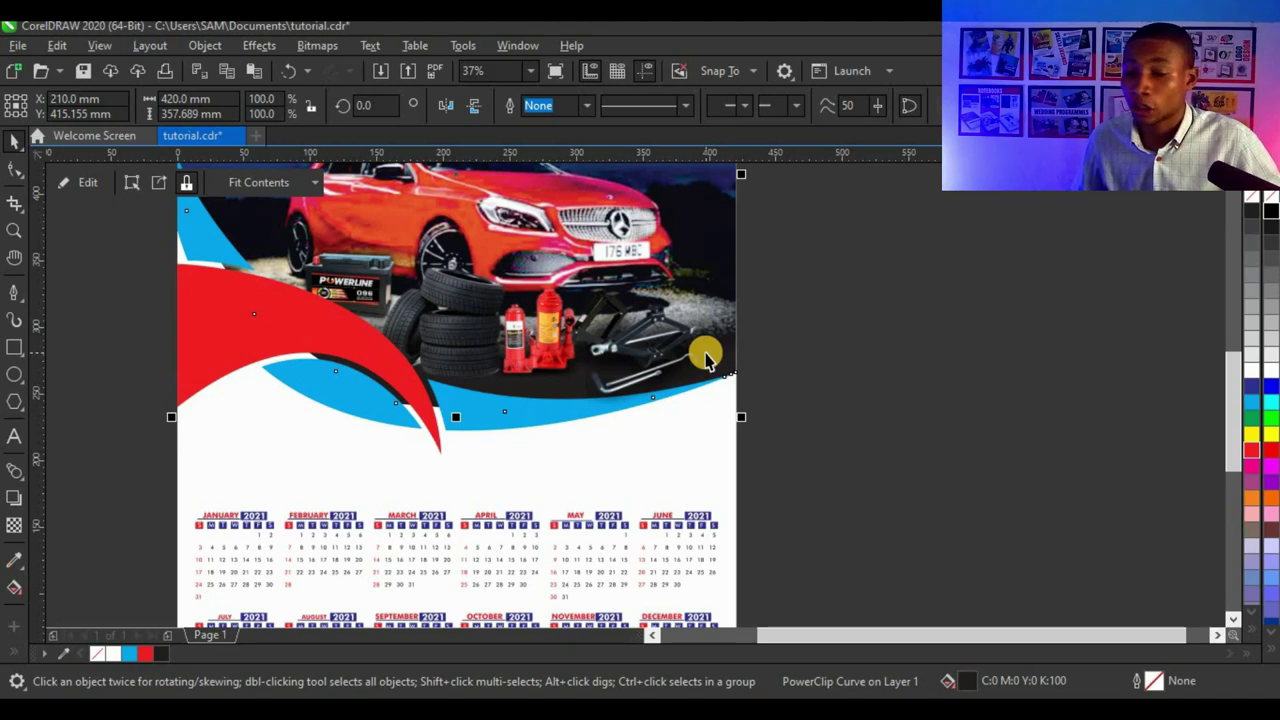
click(903, 348)
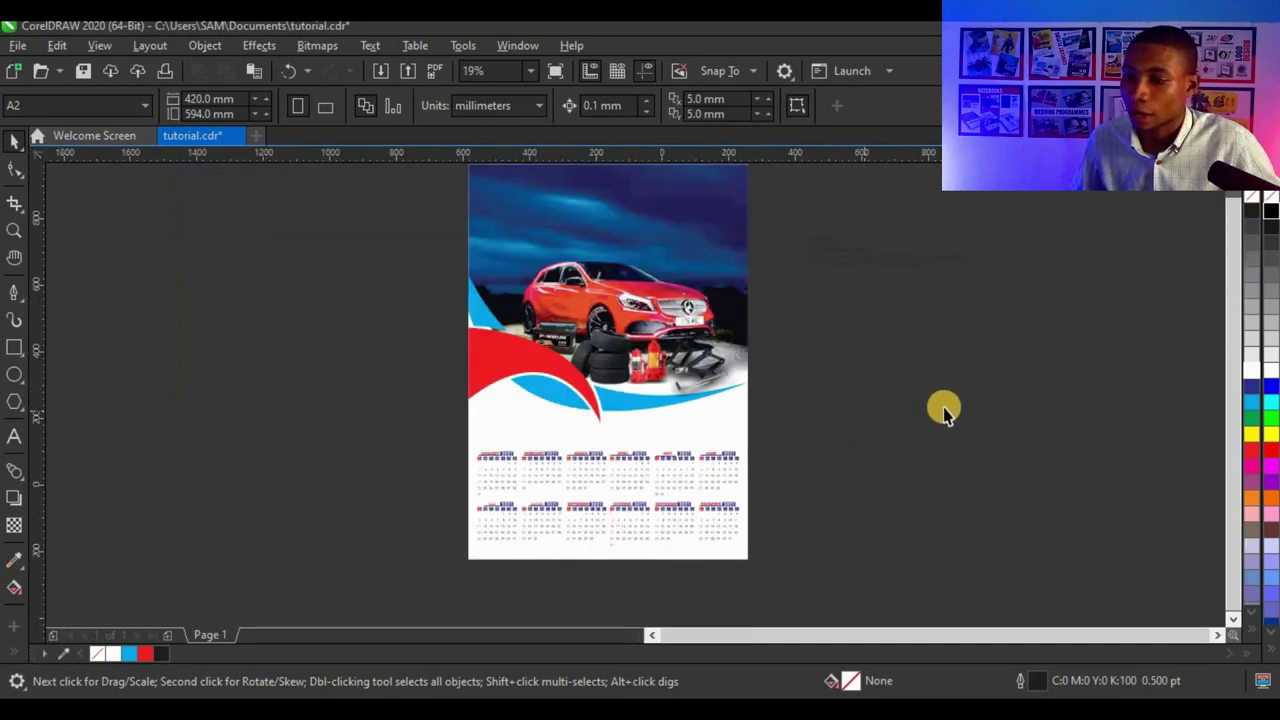
scroll(840, 424, down, 2)
scroll(800, 418, up, 2)
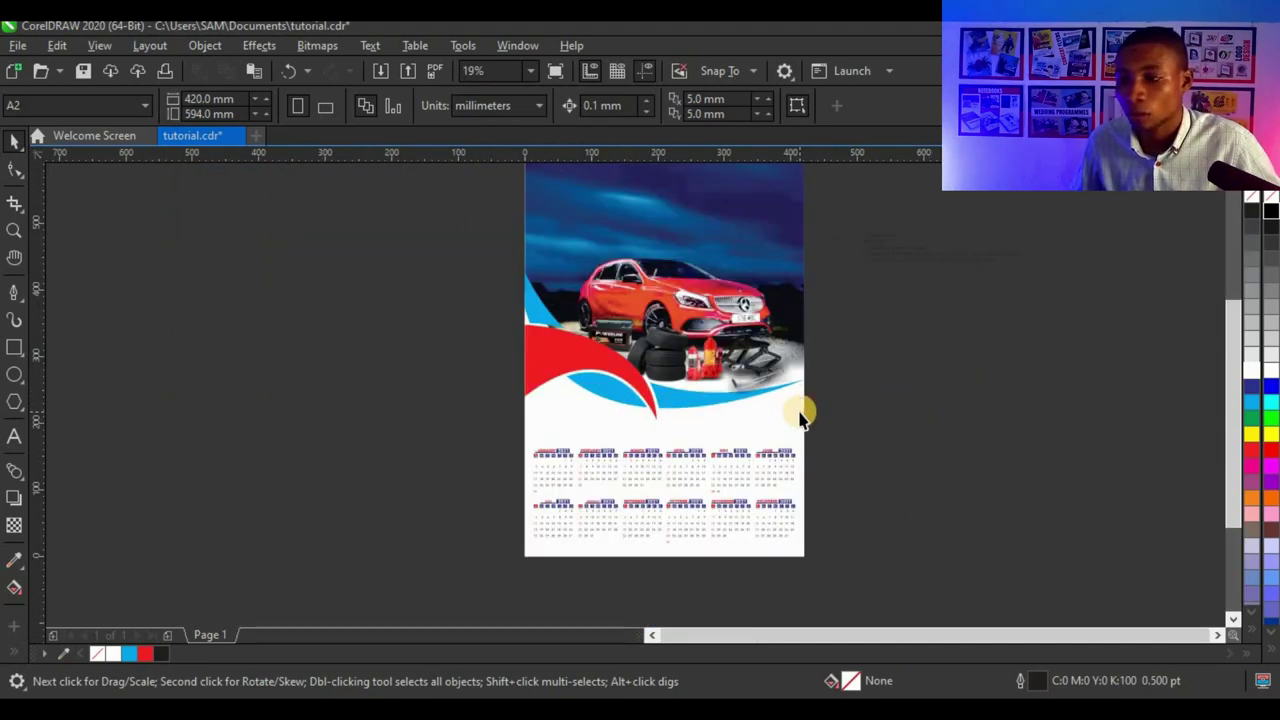
scroll(802, 347, down, 1)
scroll(831, 222, up, 1)
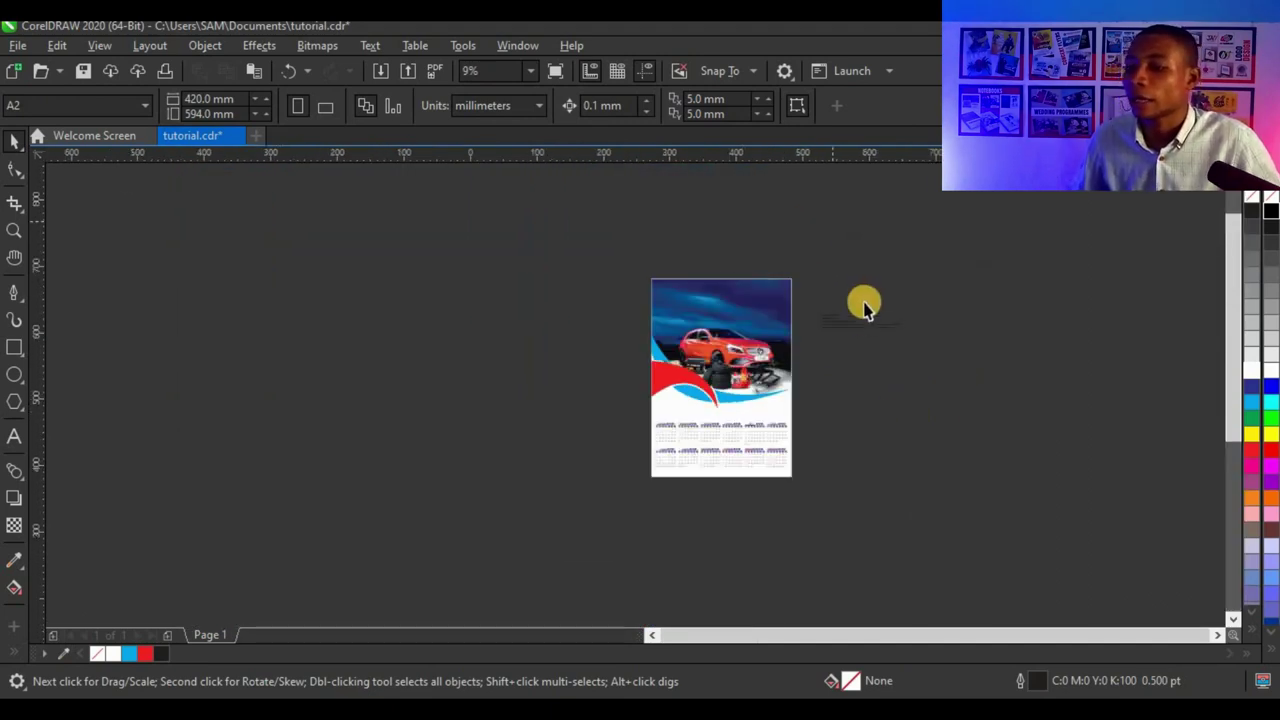
- Move the business details text closer to the page and cut the lines NOLAKEKAN and BATTERY out of it
scroll(764, 284, up, 1)
scroll(850, 460, up, 2)
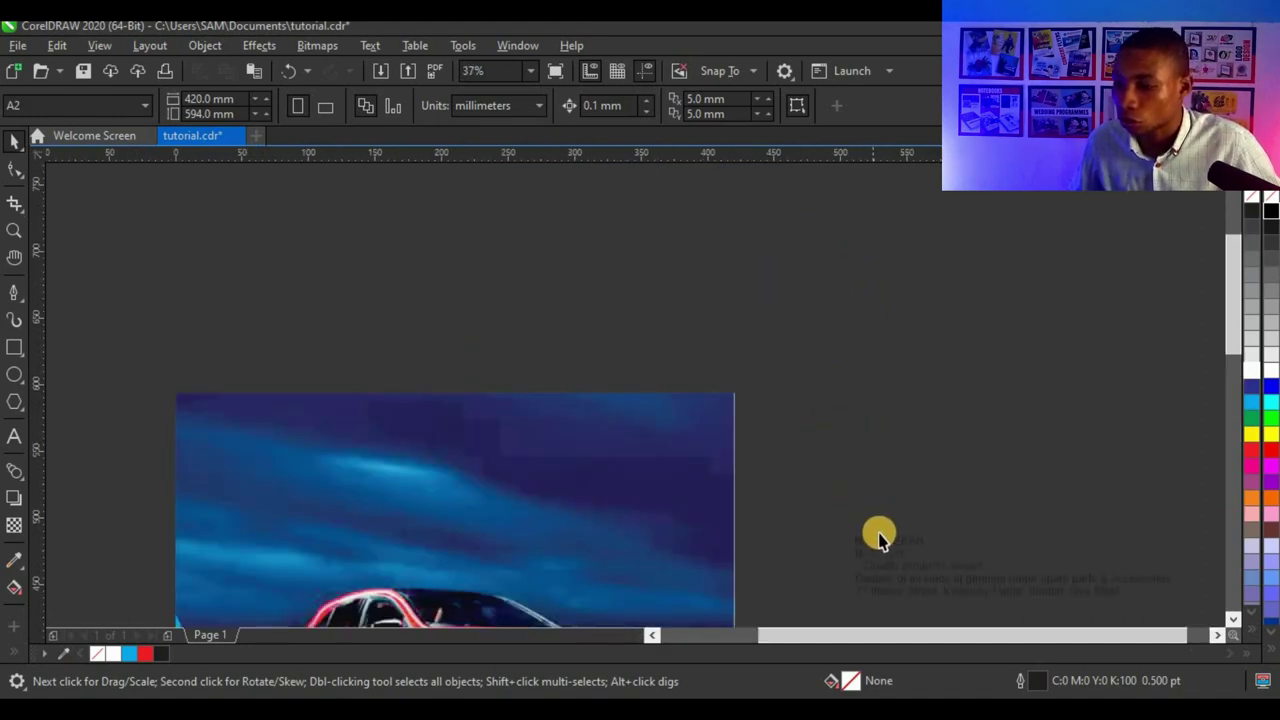
click(890, 550)
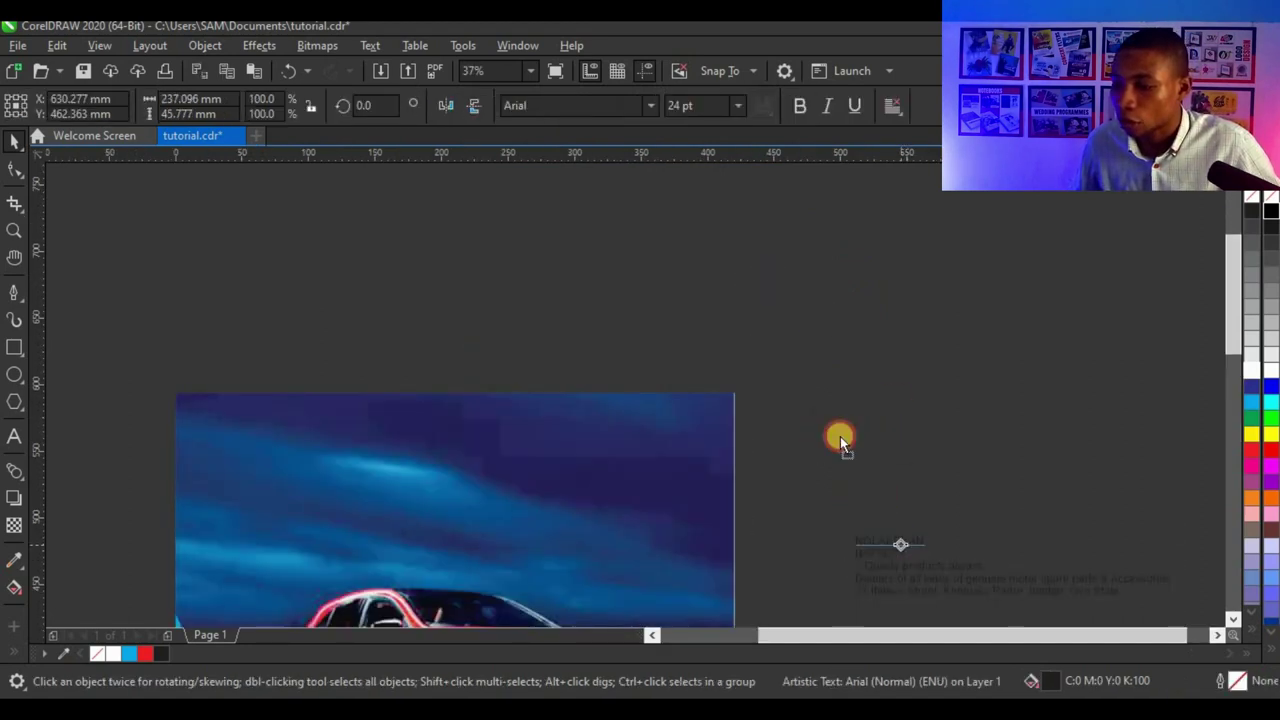
drag(823, 430, 824, 439)
scroll(828, 450, up, 3)
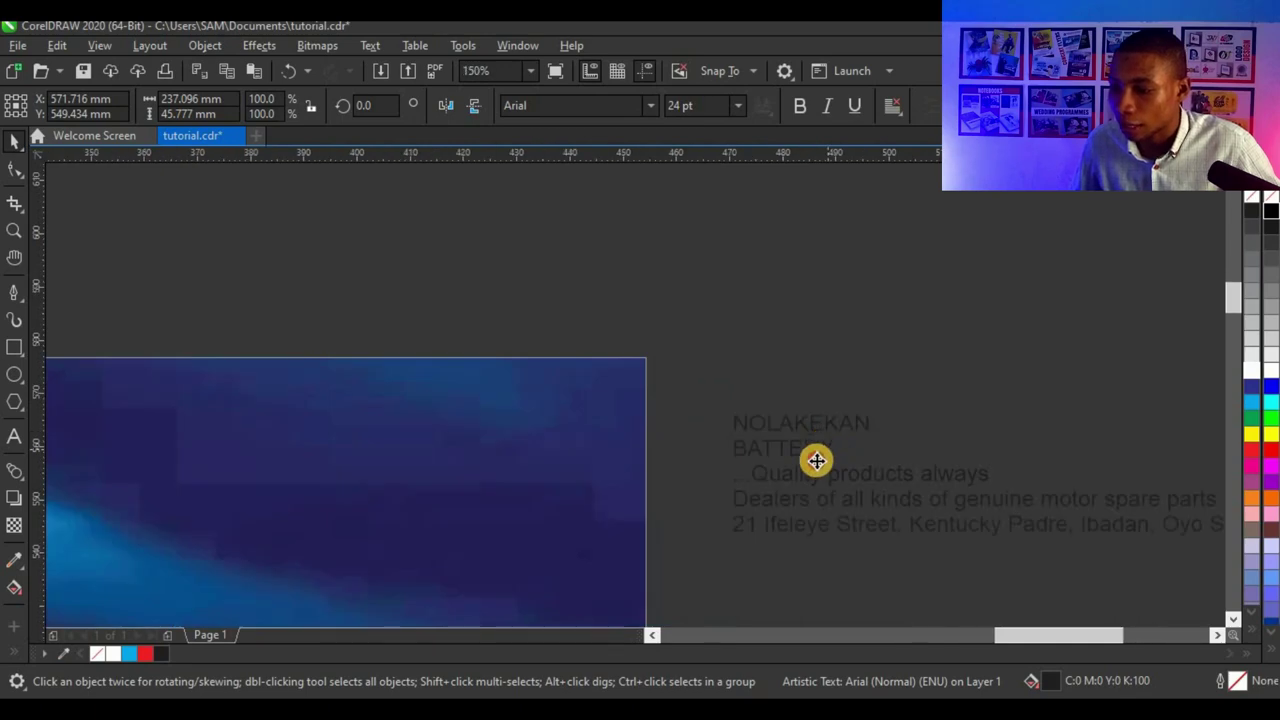
mouse_move(842, 448)
mouse_down()
mouse_move(683, 420)
mouse_move(605, 387)
mouse_move(760, 440)
mouse_move(840, 450)
mouse_up()
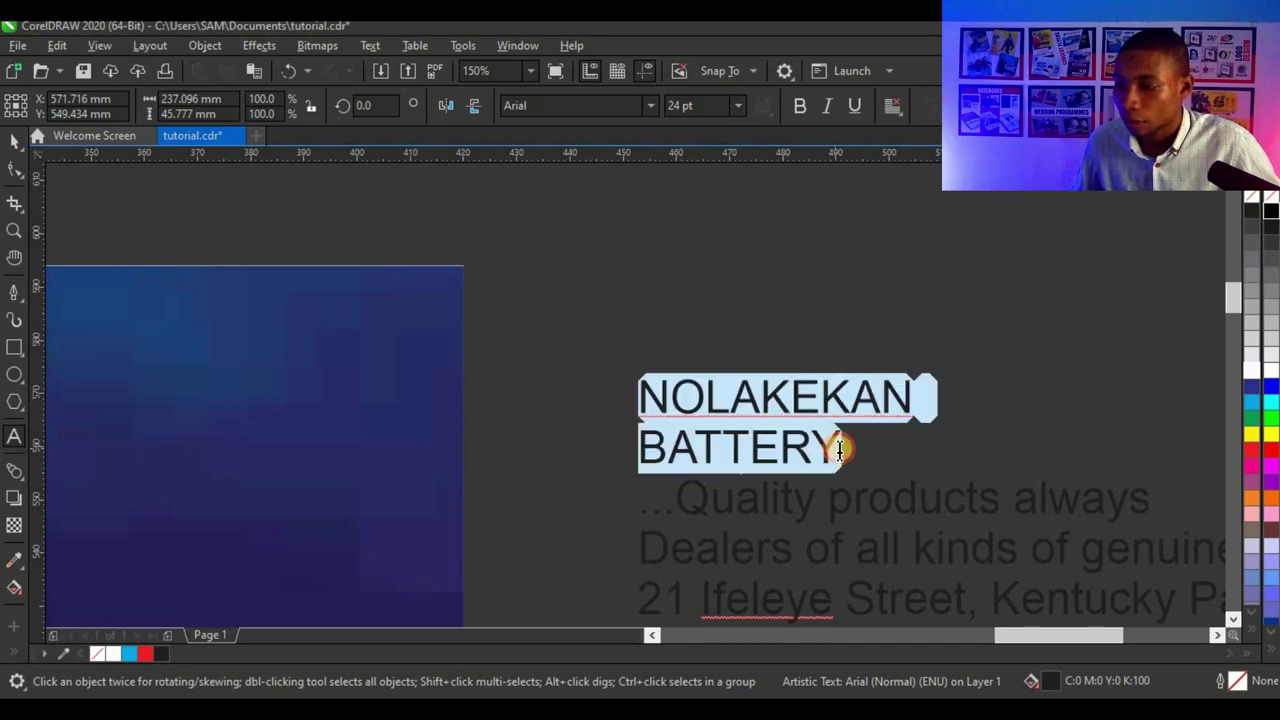
key(Delete)
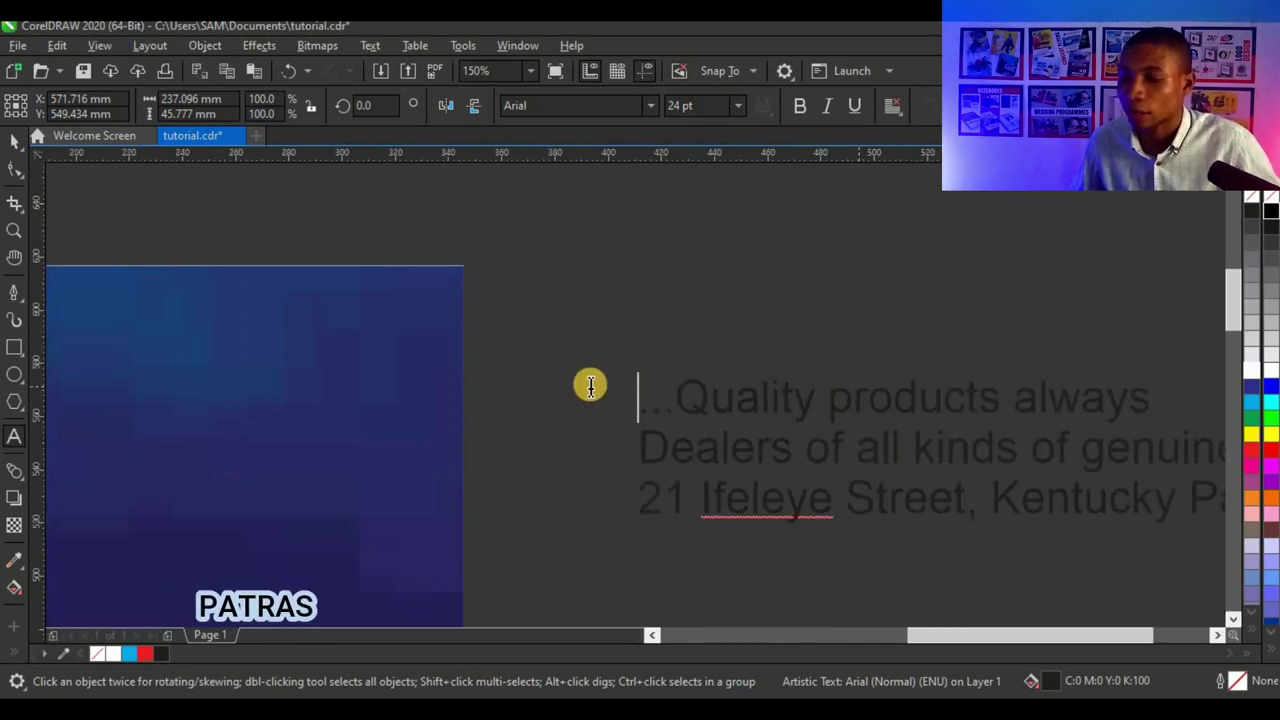
- Paste the lines NOLAKEKAN and BATTERY as separate artistic text on the sky above the car
scroll(237, 397, down, 3)
scroll(340, 400, down, 1)
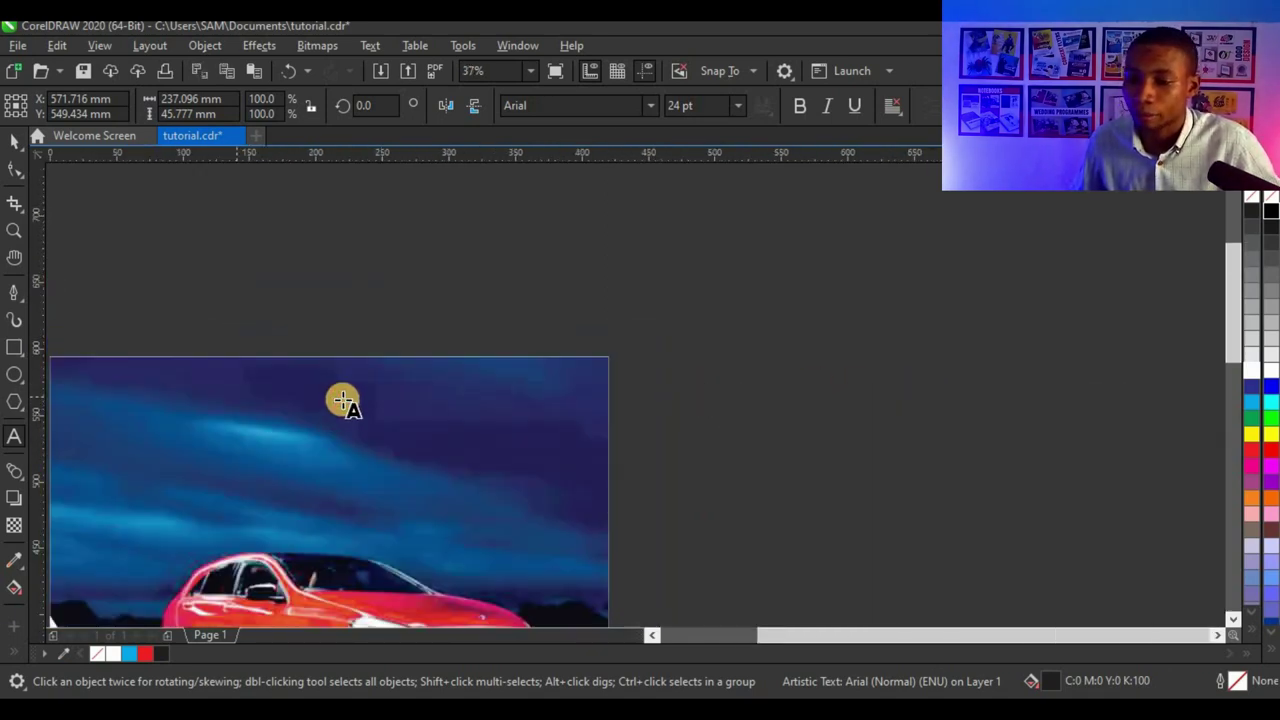
click(237, 396)
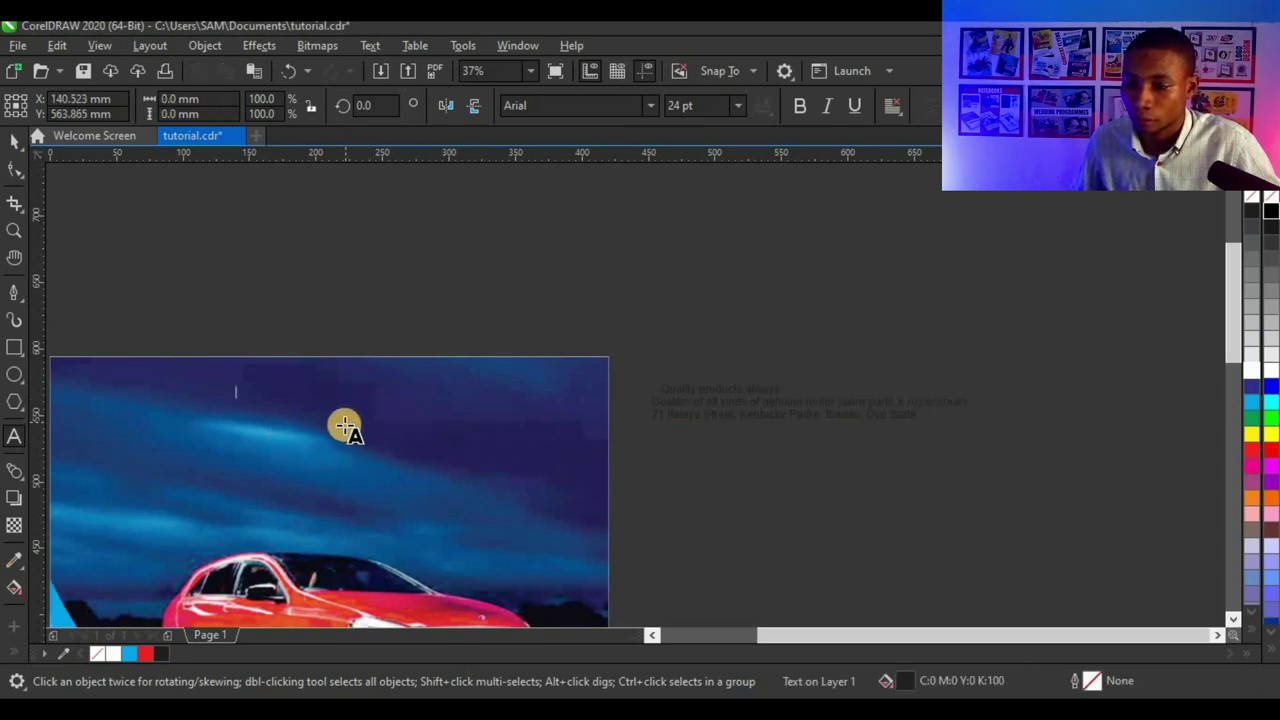
click(14, 140)
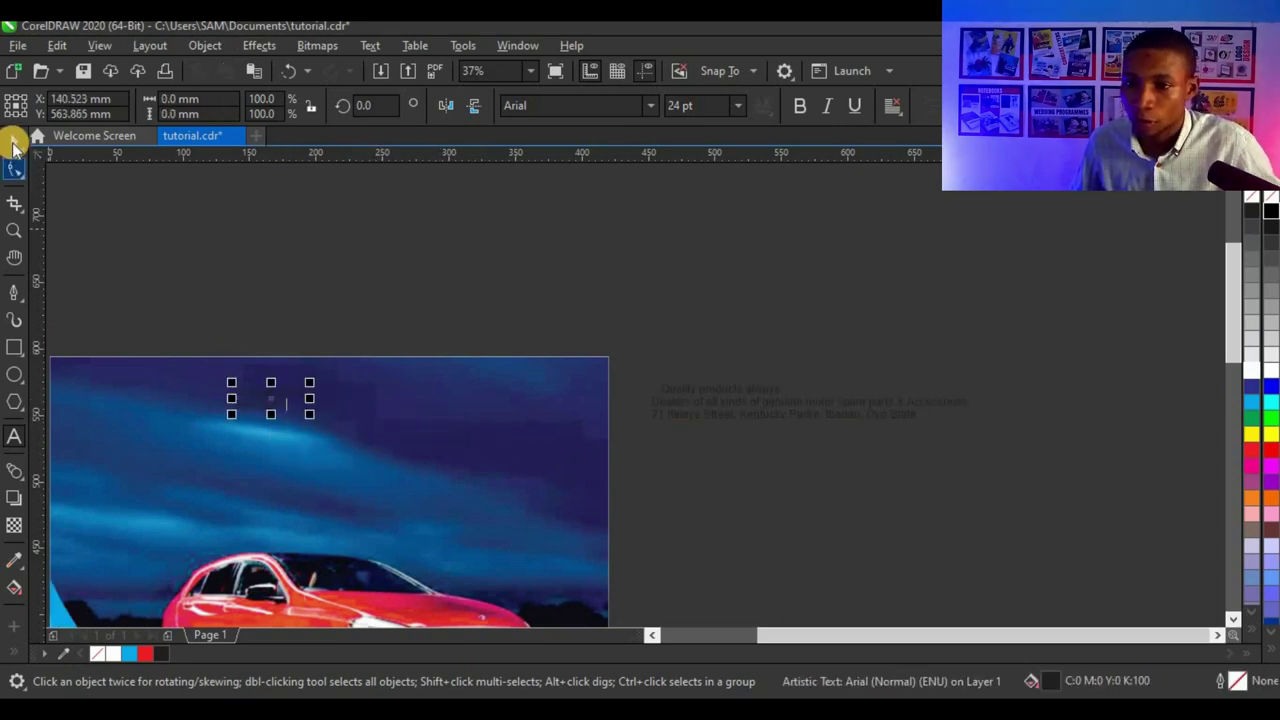
- Set the font of the pasted business name to Patras
click(570, 108)
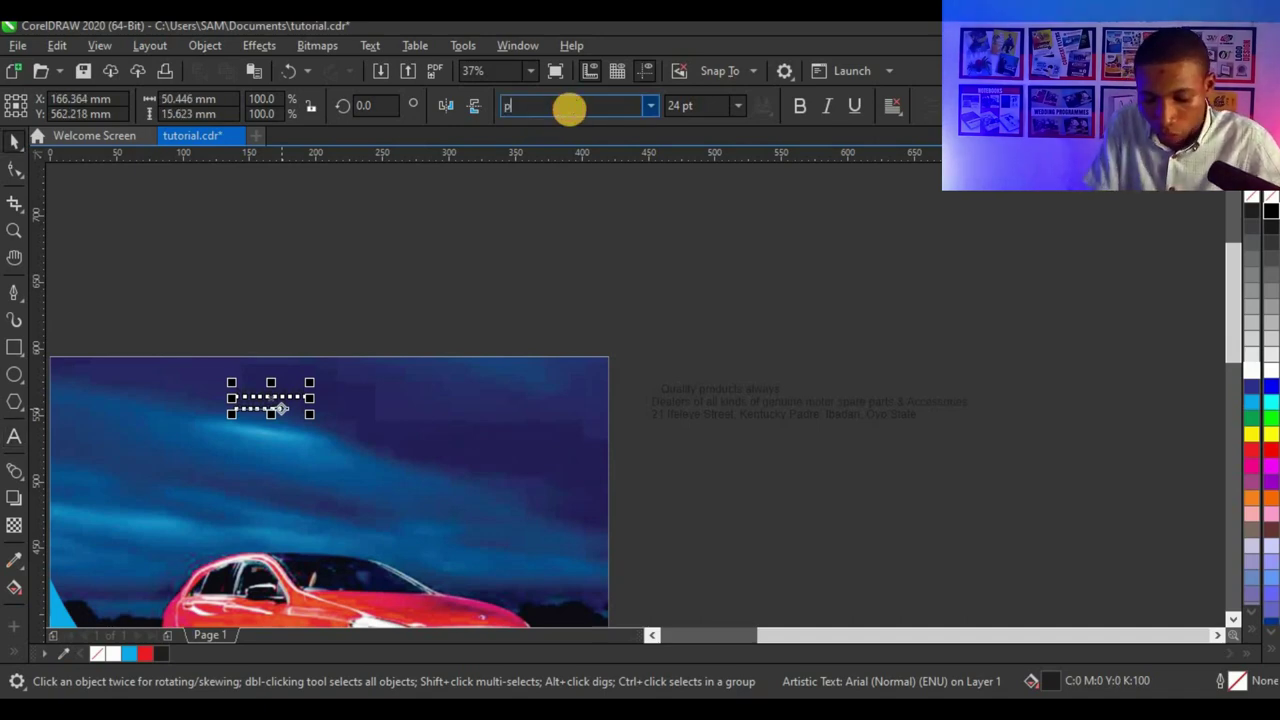
text(Patras)
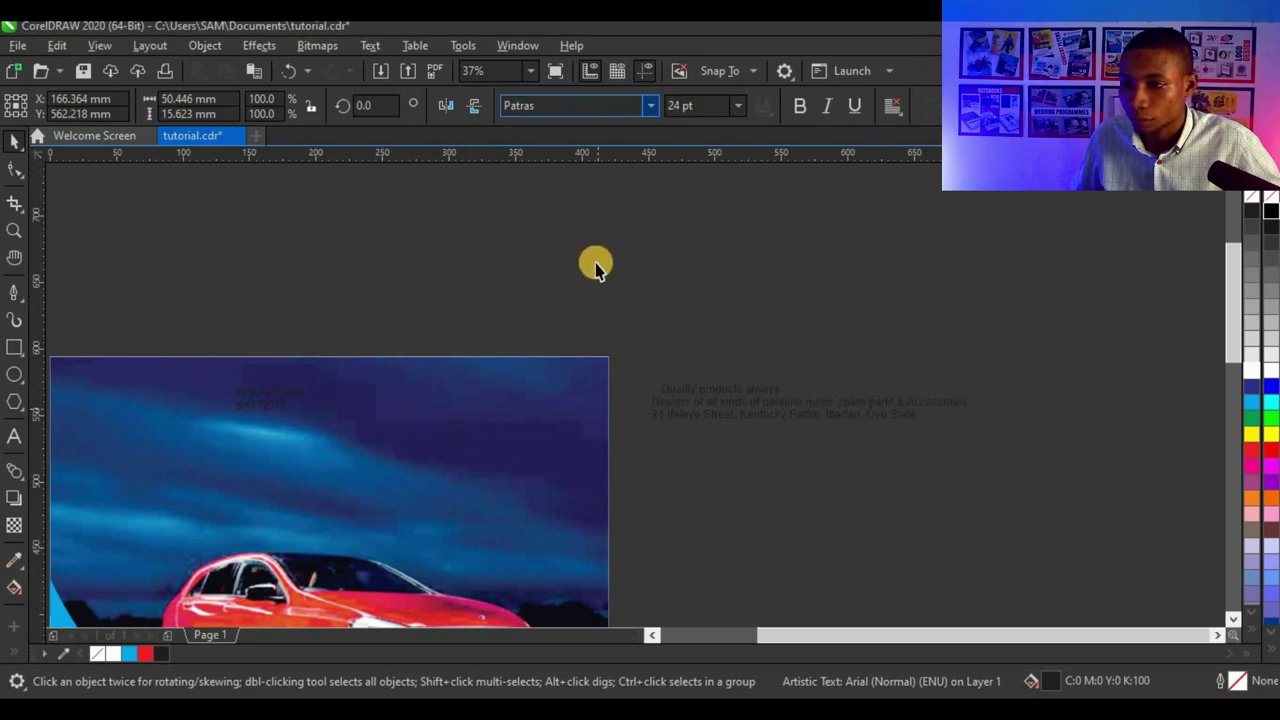
key(Return)
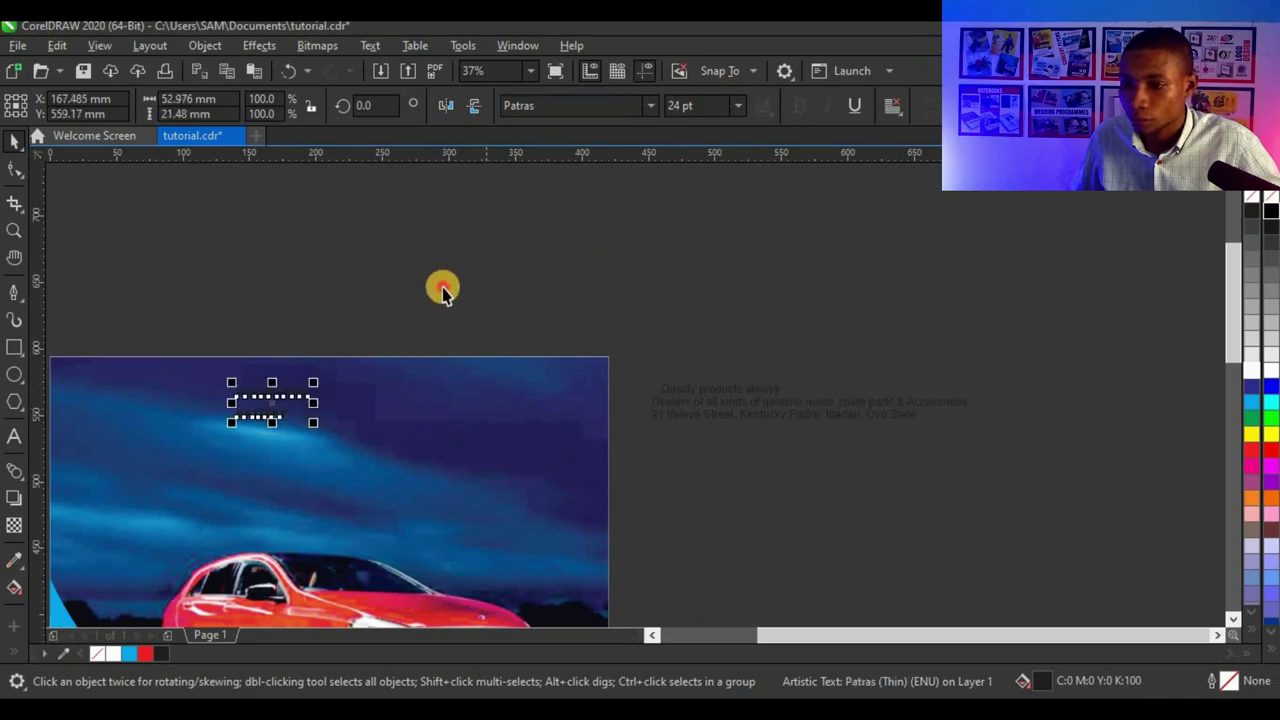
- Make the business name's lettering heavier and break it apart into two text objects, one per line
click(258, 432)
click(276, 390)
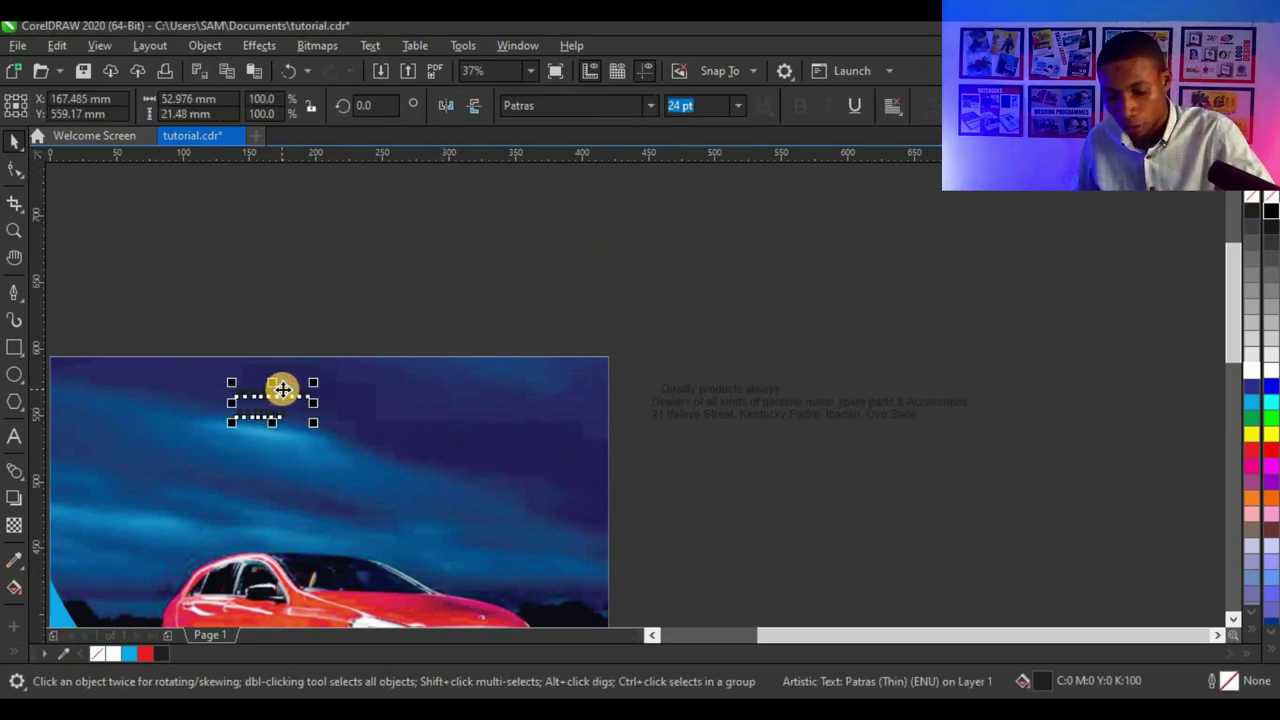
click(289, 384)
scroll(275, 416, up, 1)
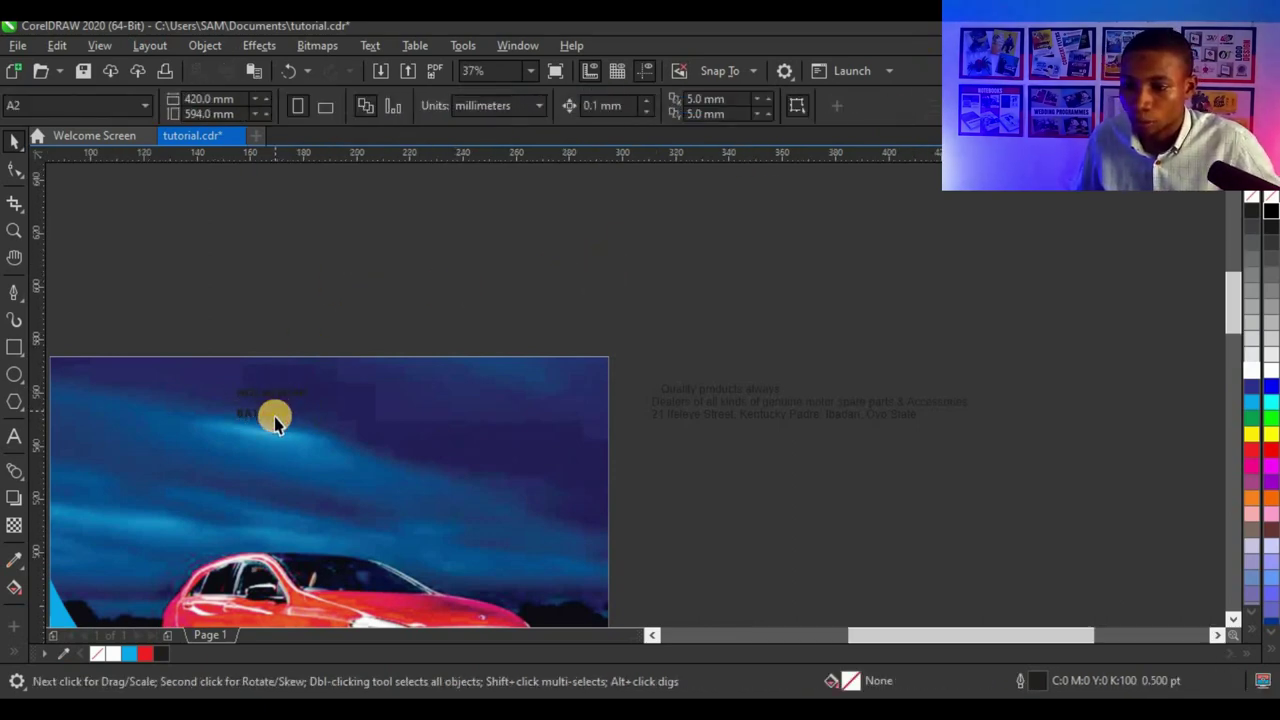
scroll(276, 422, up, 3)
- Move BATTERY up close beneath NOLAKEKAN and enlarge it to about 53 mm wide, matching the line above
click(277, 418)
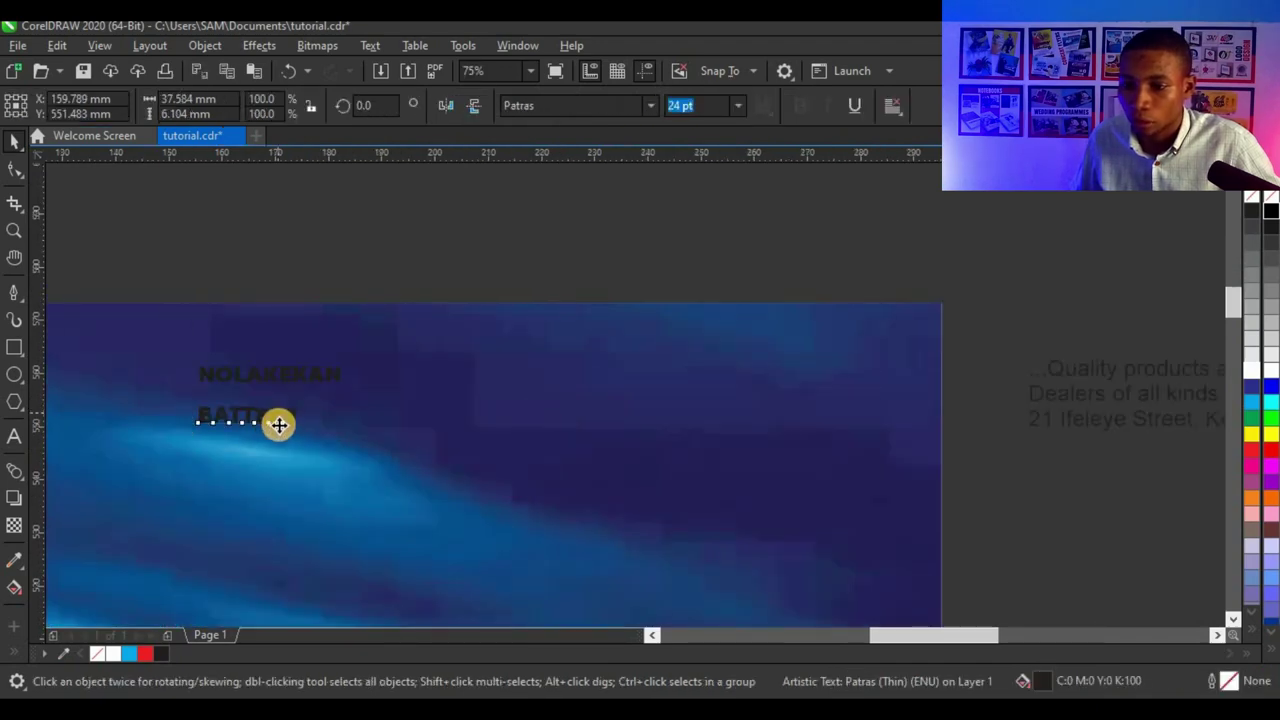
scroll(277, 420, up, 3)
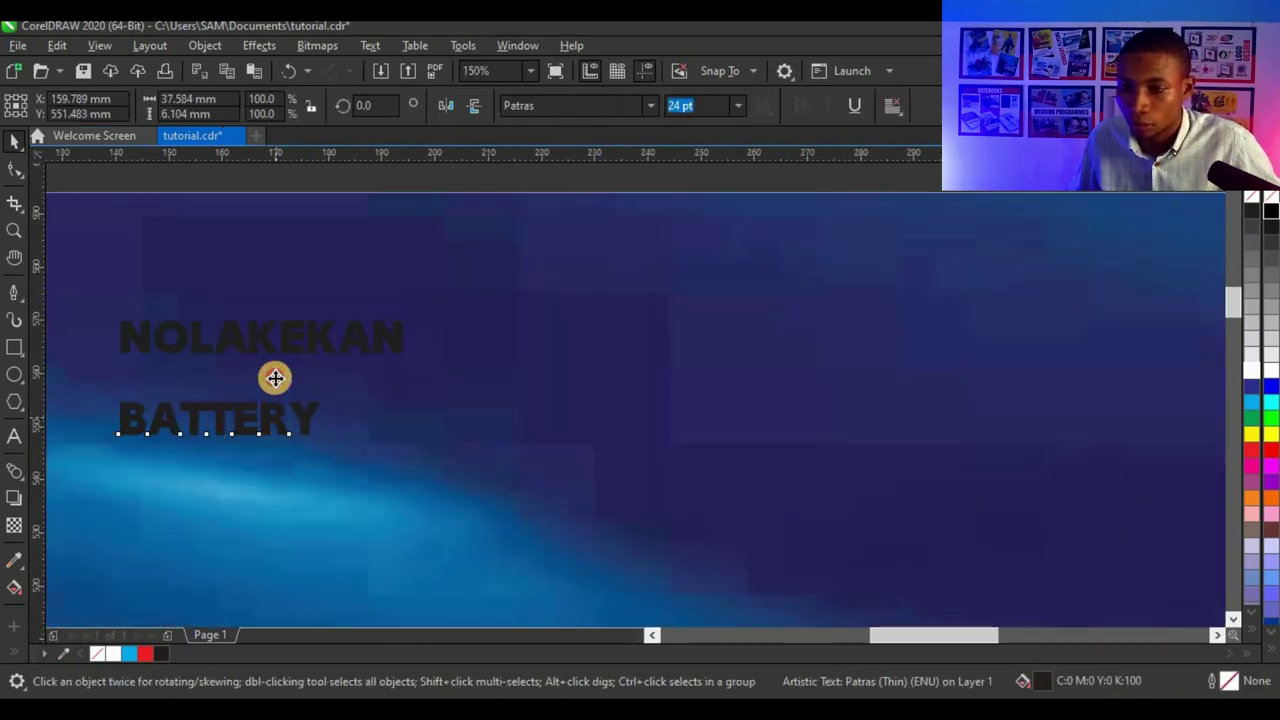
drag(275, 380, 409, 466)
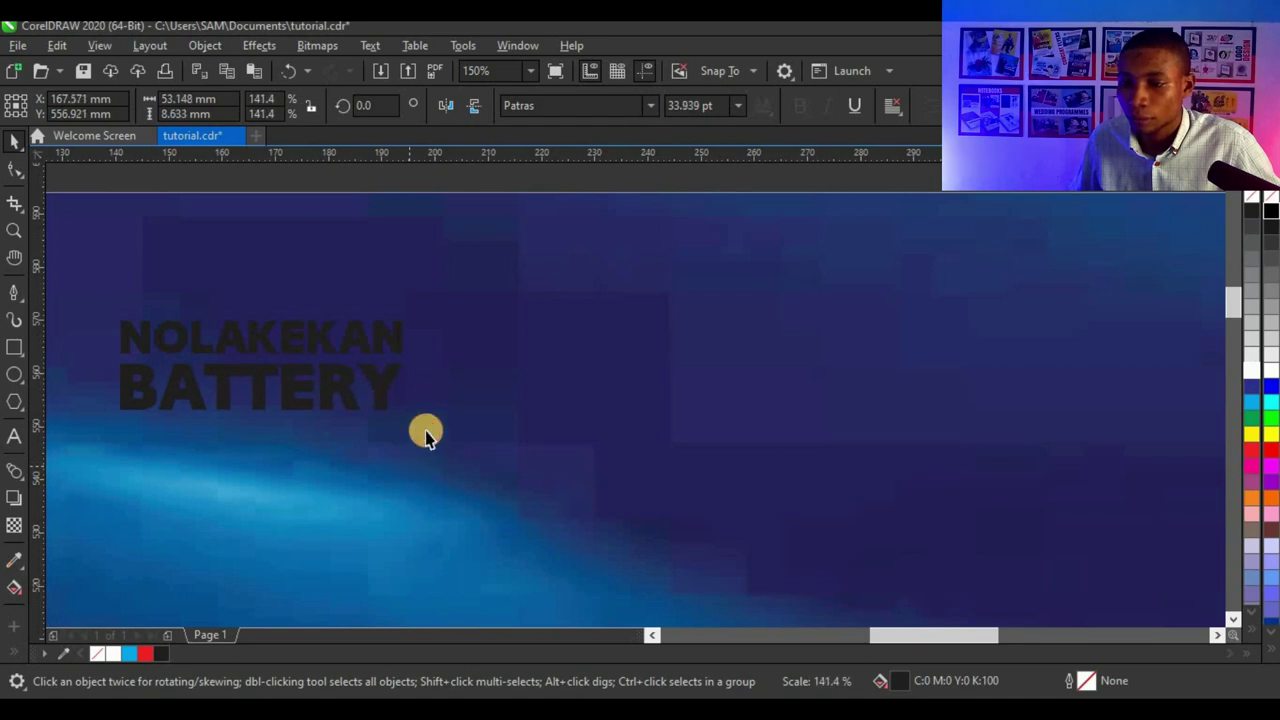
click(451, 186)
- Group the NOLAKEKAN and BATTERY lines and enlarge the group to about 243 mm wide
drag(502, 178, 60, 436)
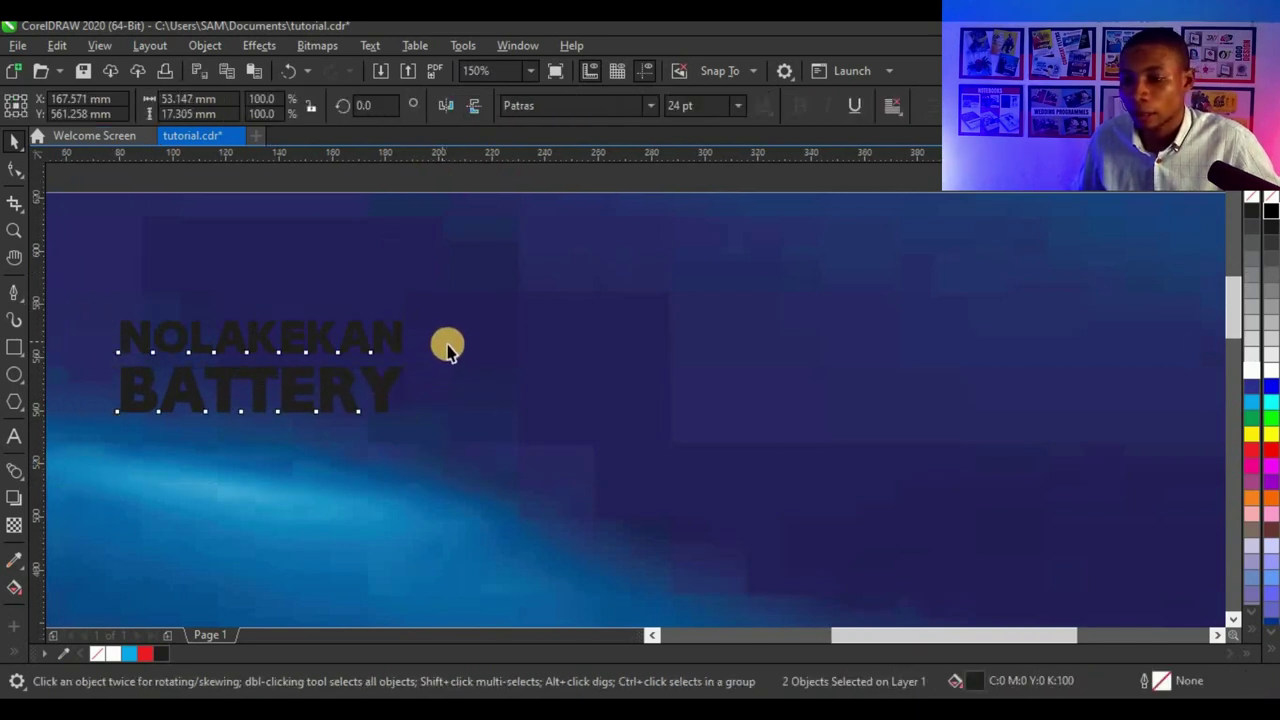
scroll(448, 345, down, 2)
scroll(578, 295, down, 2)
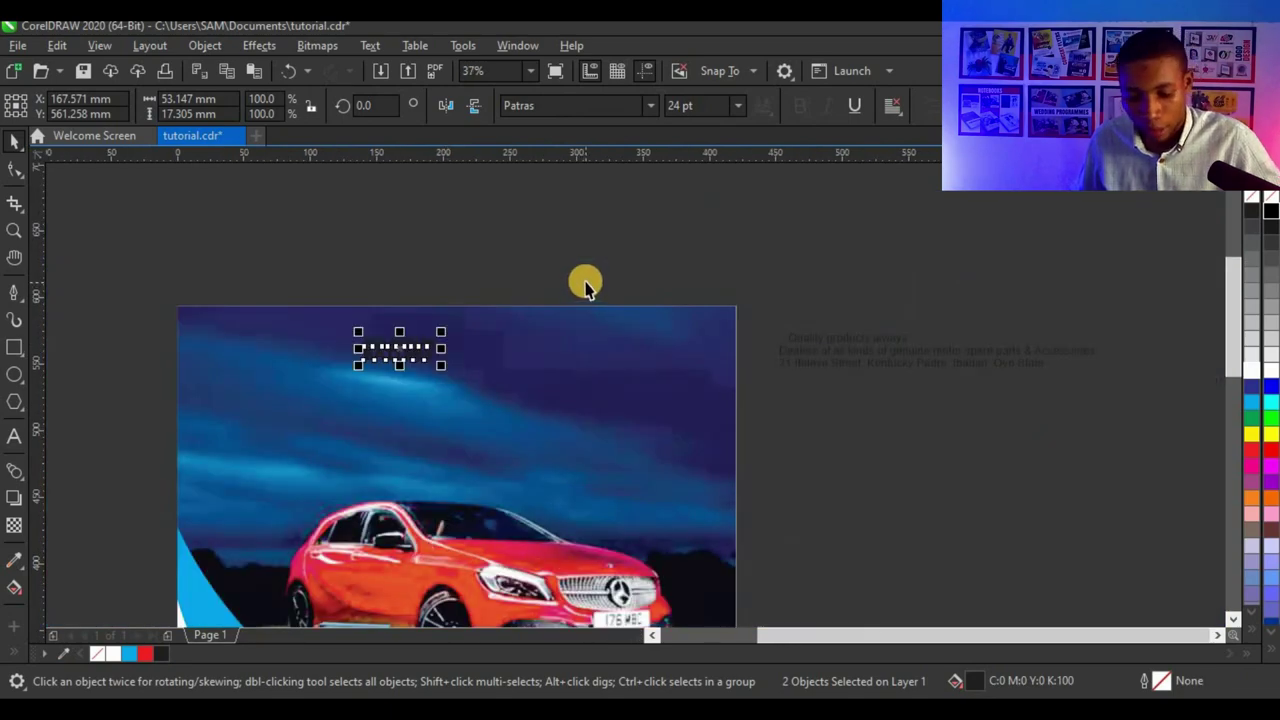
key(ctrl+g)
drag(441, 365, 689, 503)
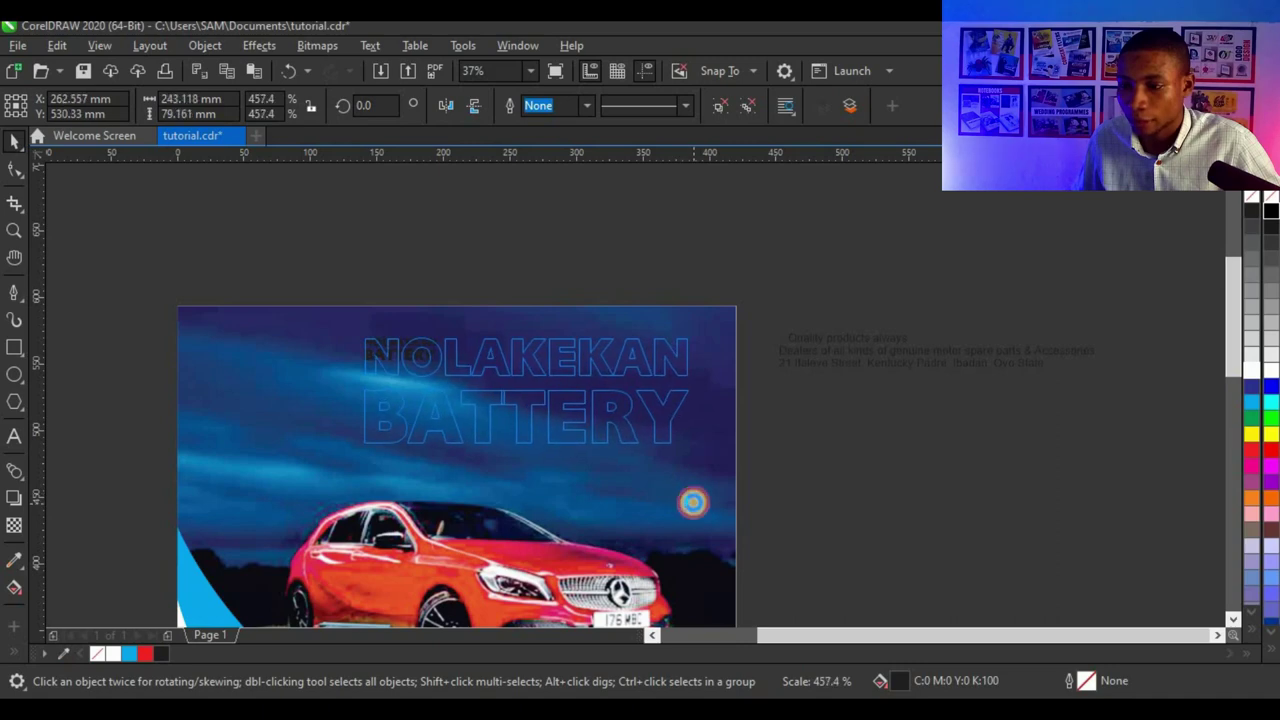
- Place the grouped business name slightly left of centre in the sky above the car and fill it white
drag(568, 428, 475, 433)
drag(567, 415, 536, 425)
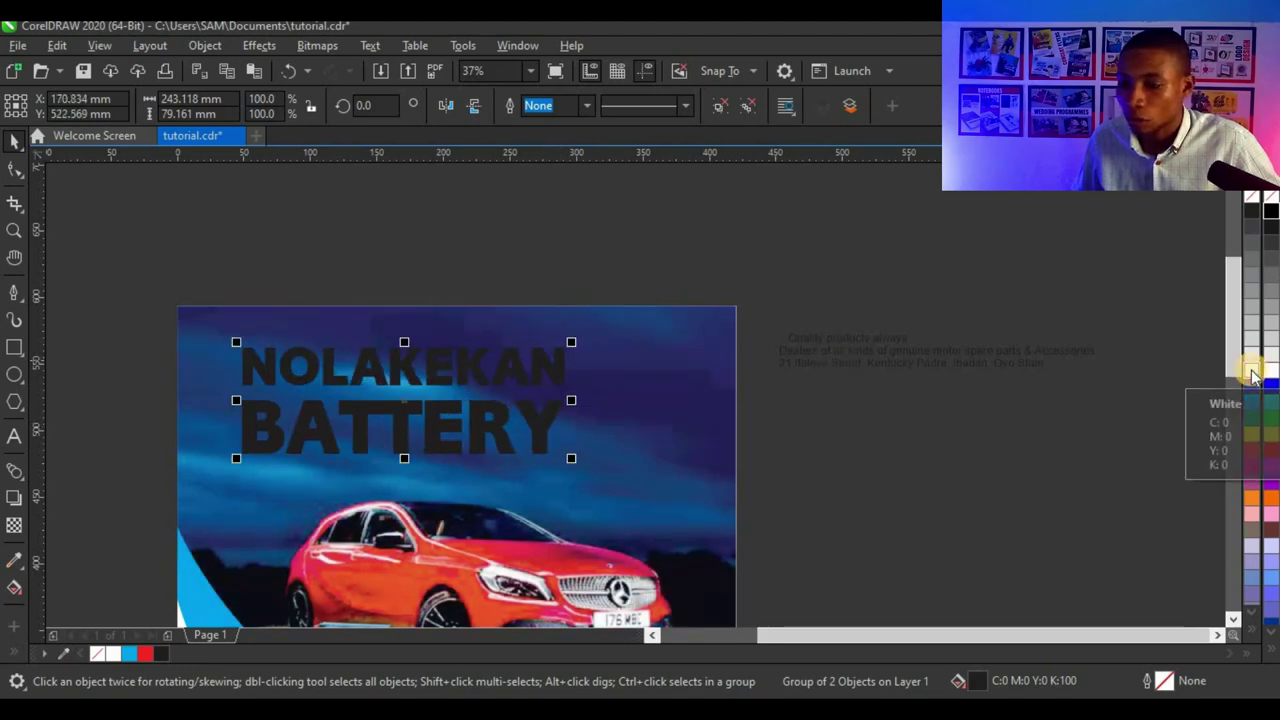
click(1252, 370)
click(488, 418)
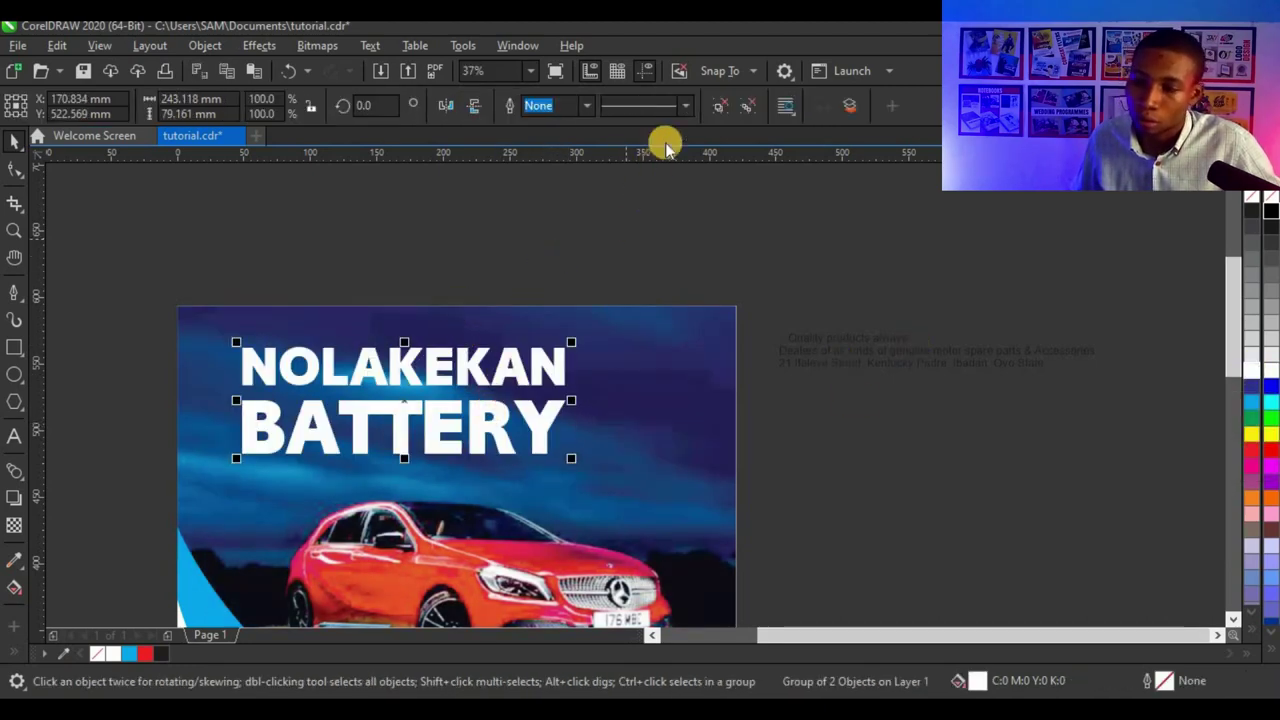
- Ungroup the business name and move BATTERY up to tighten the gap beneath NOLAKEKAN
click(710, 112)
click(606, 232)
scroll(456, 404, up, 1)
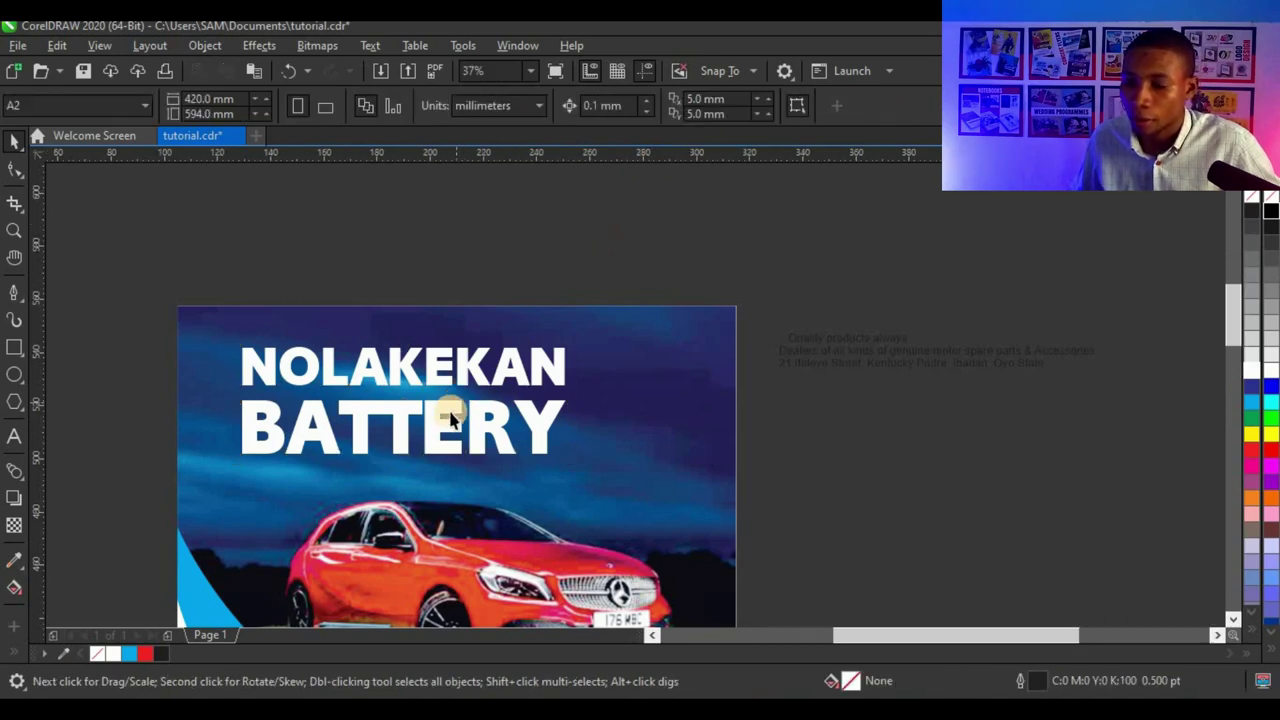
scroll(450, 418, up, 2)
click(441, 414)
drag(443, 411, 551, 340)
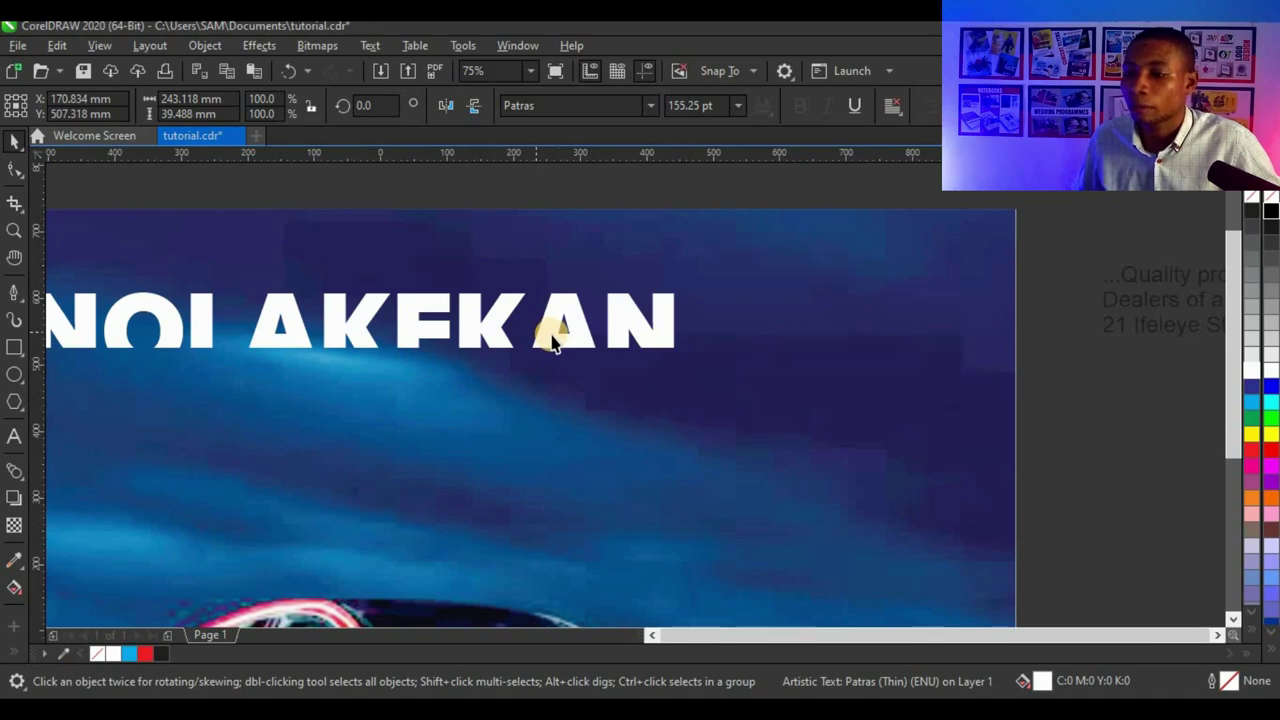
scroll(551, 340, down, 3)
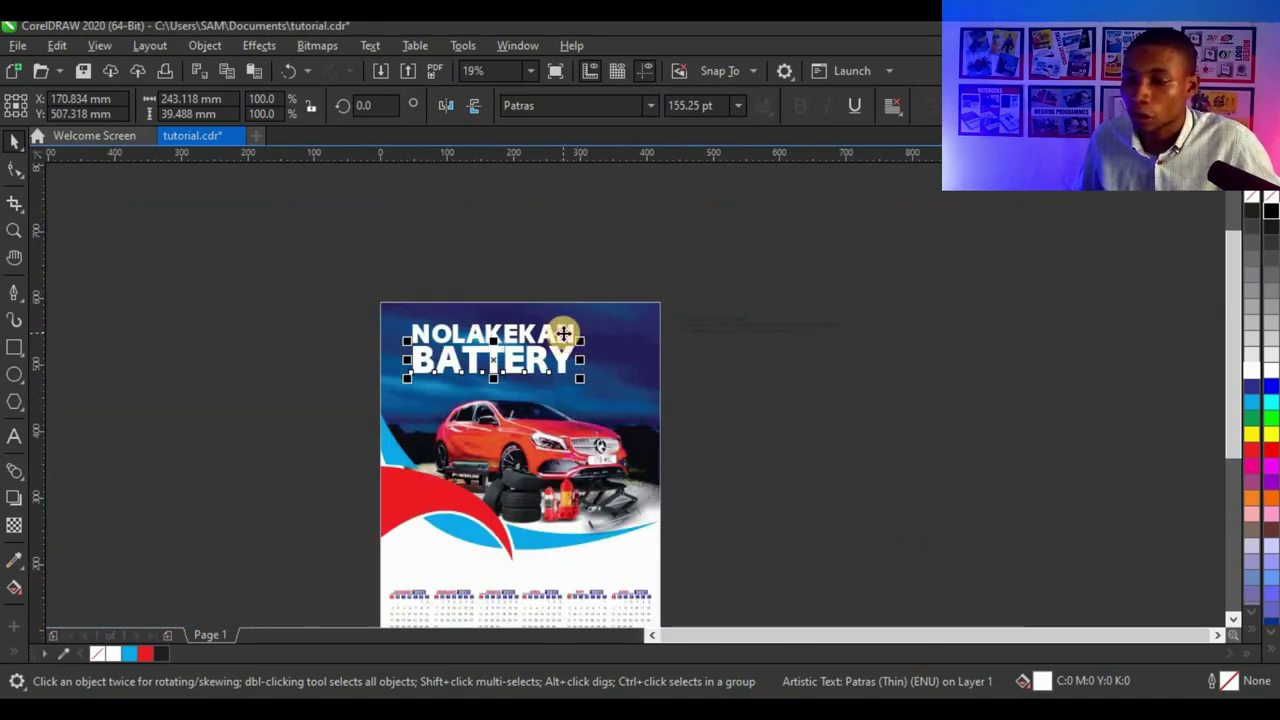
- Group both lines of the business name again and scale the group down to about 228 mm wide
shift+click(563, 333)
key(ctrl+g)
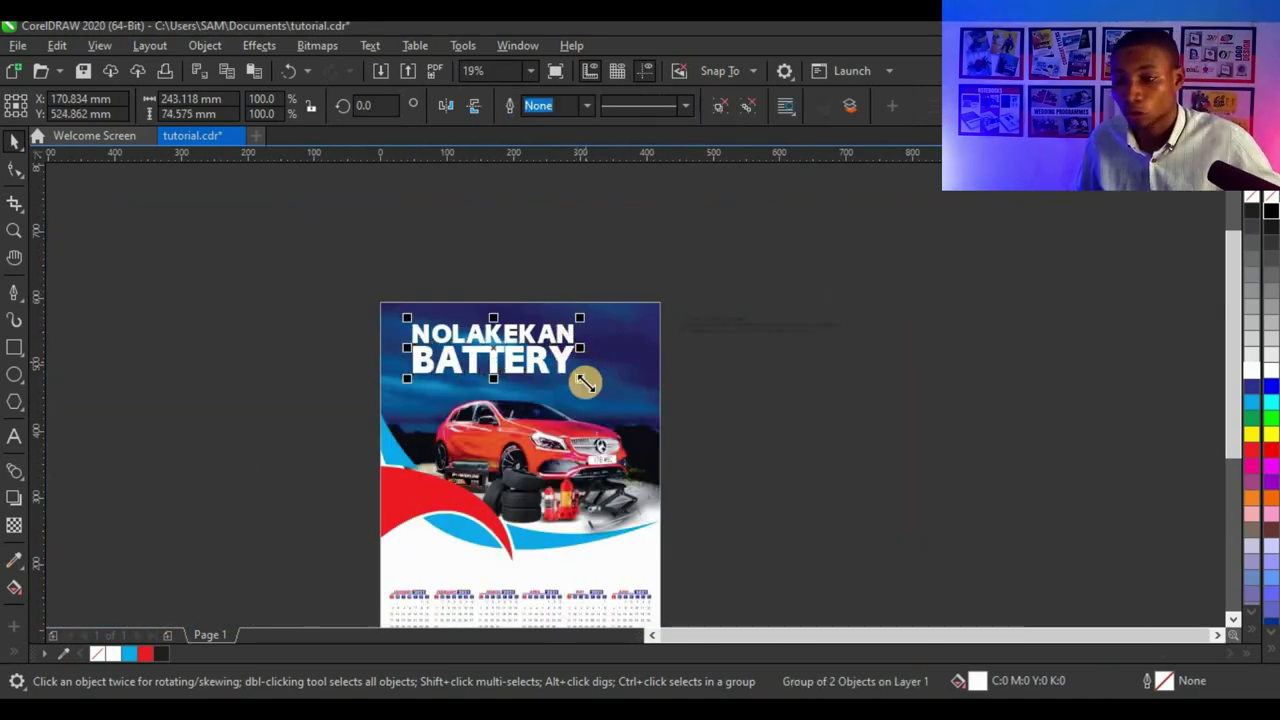
drag(585, 383, 556, 364)
scroll(565, 365, up, 2)
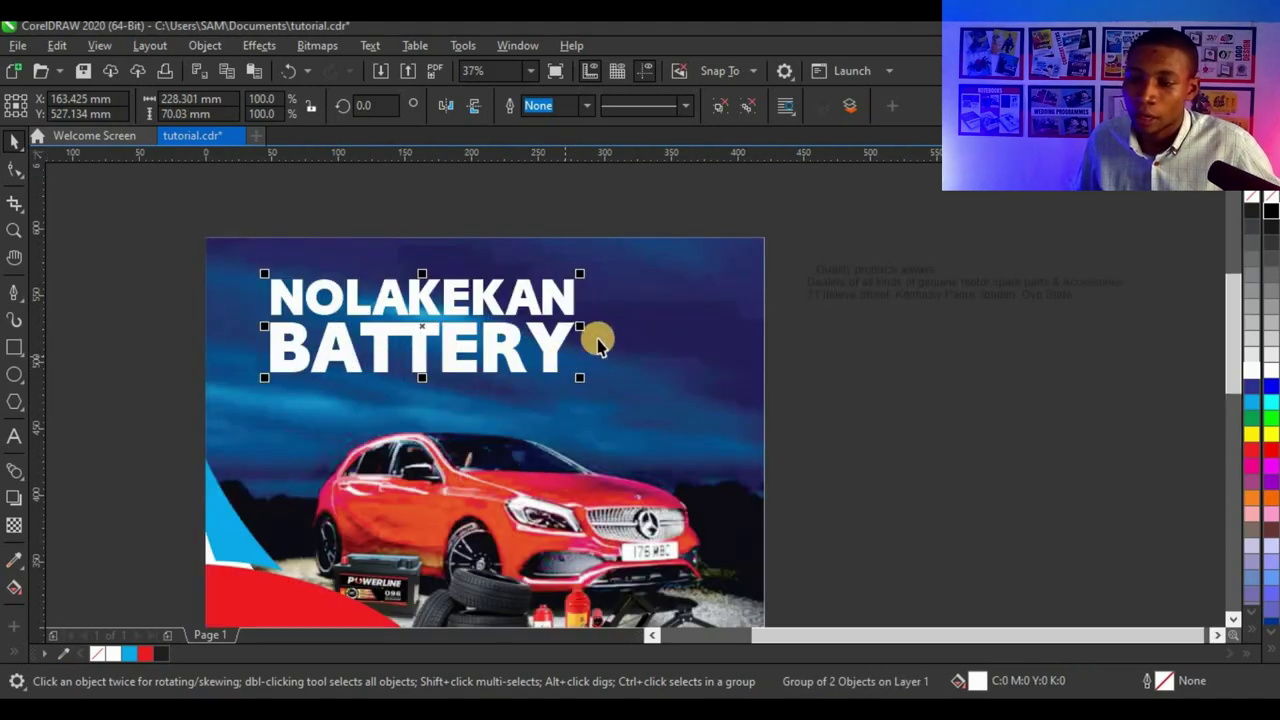
click(854, 358)
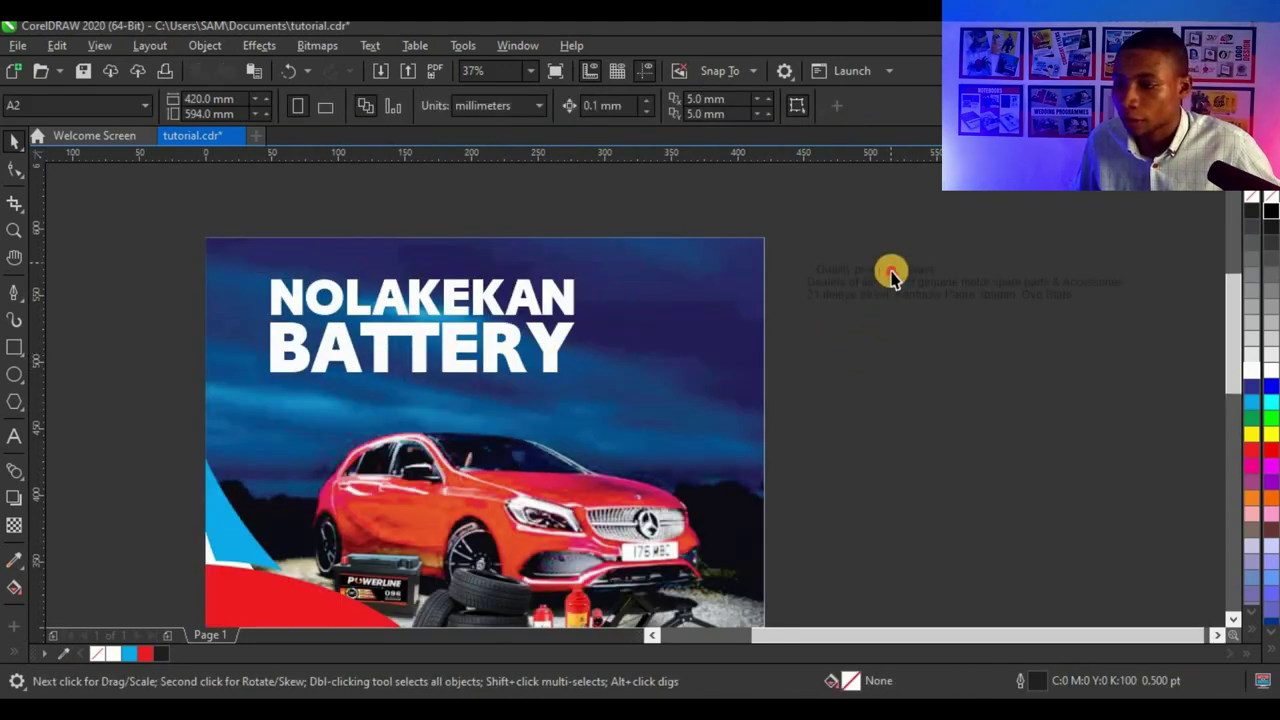
- Take the line "...Quality products always" out of the text block beside the page and paste it as separate artistic text above the car
click(891, 275)
double_click(916, 271)
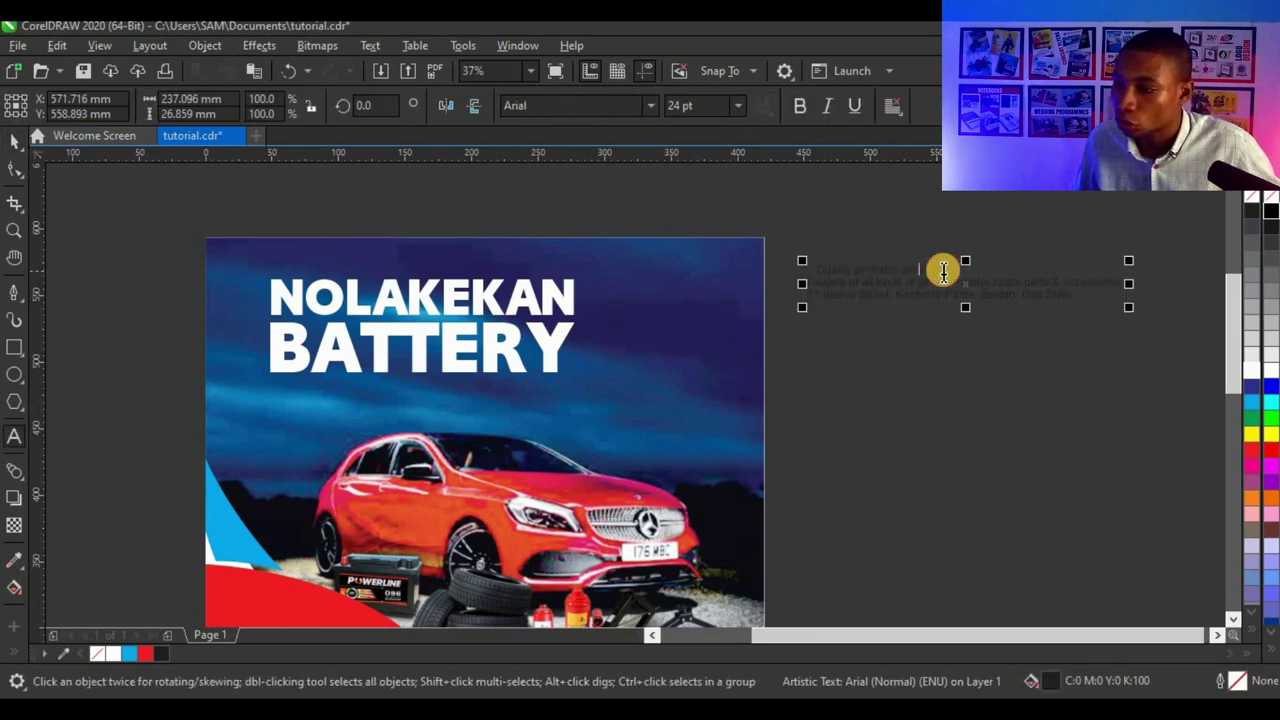
drag(943, 271, 758, 275)
key(ctrl+c)
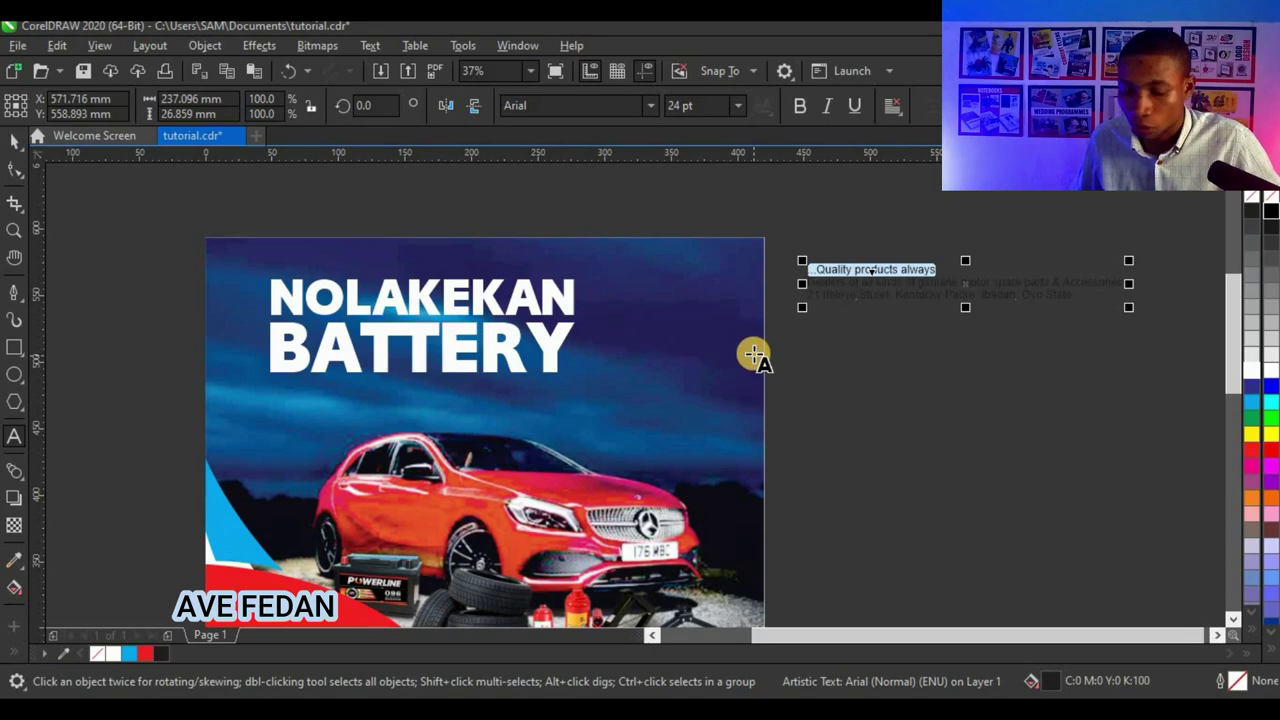
key(Delete)
click(311, 418)
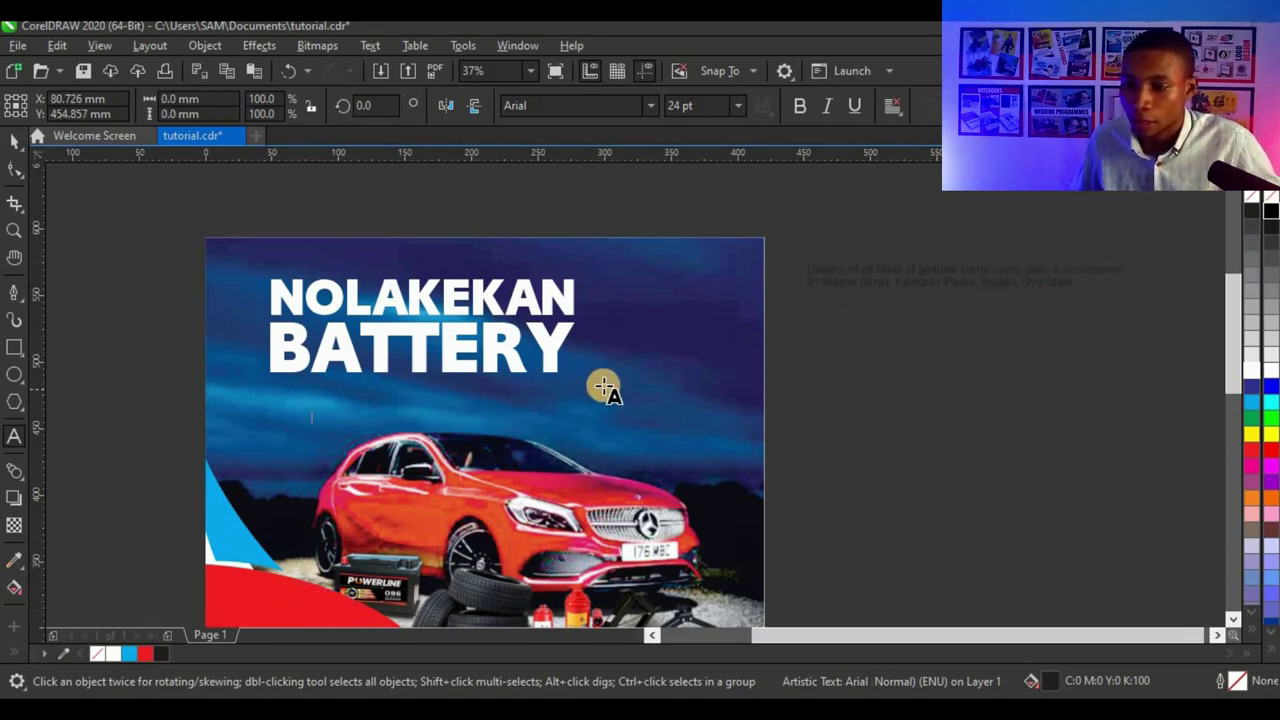
key(ctrl+v)
click(16, 145)
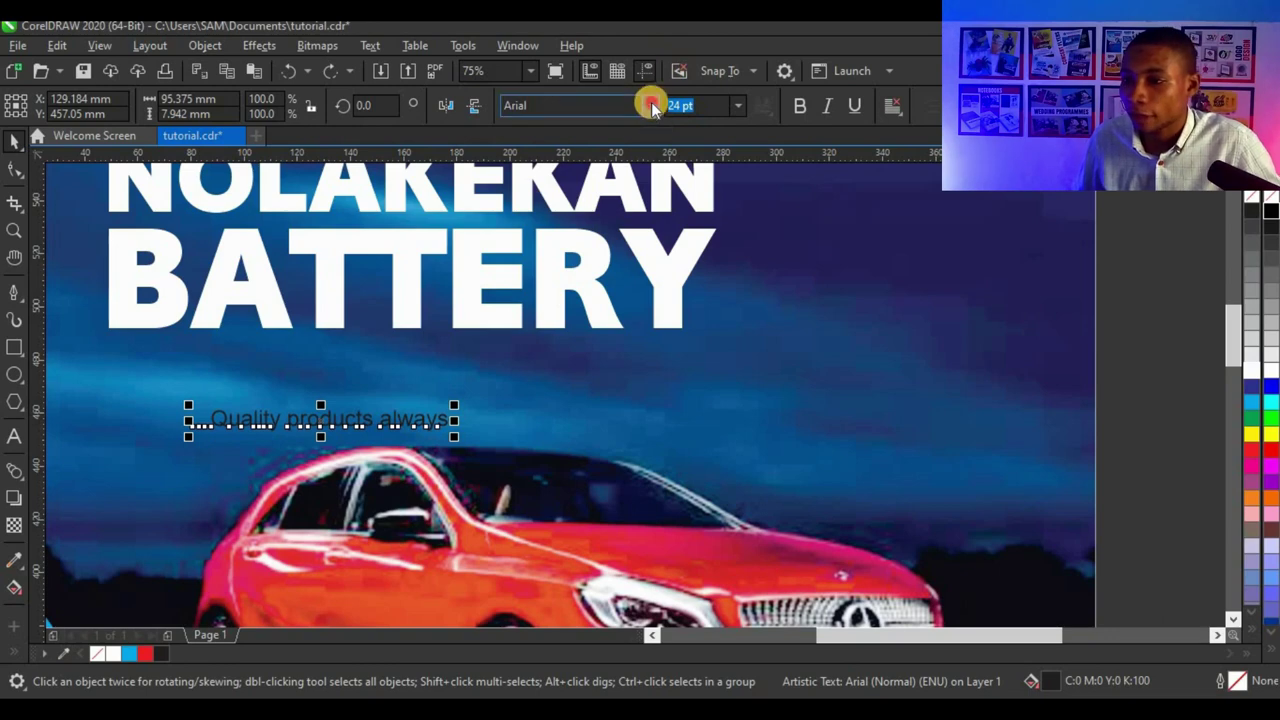
- Set the font of the "...Quality products always" tagline to Ave Fedan PERSONAL USE ONLY
click(651, 104)
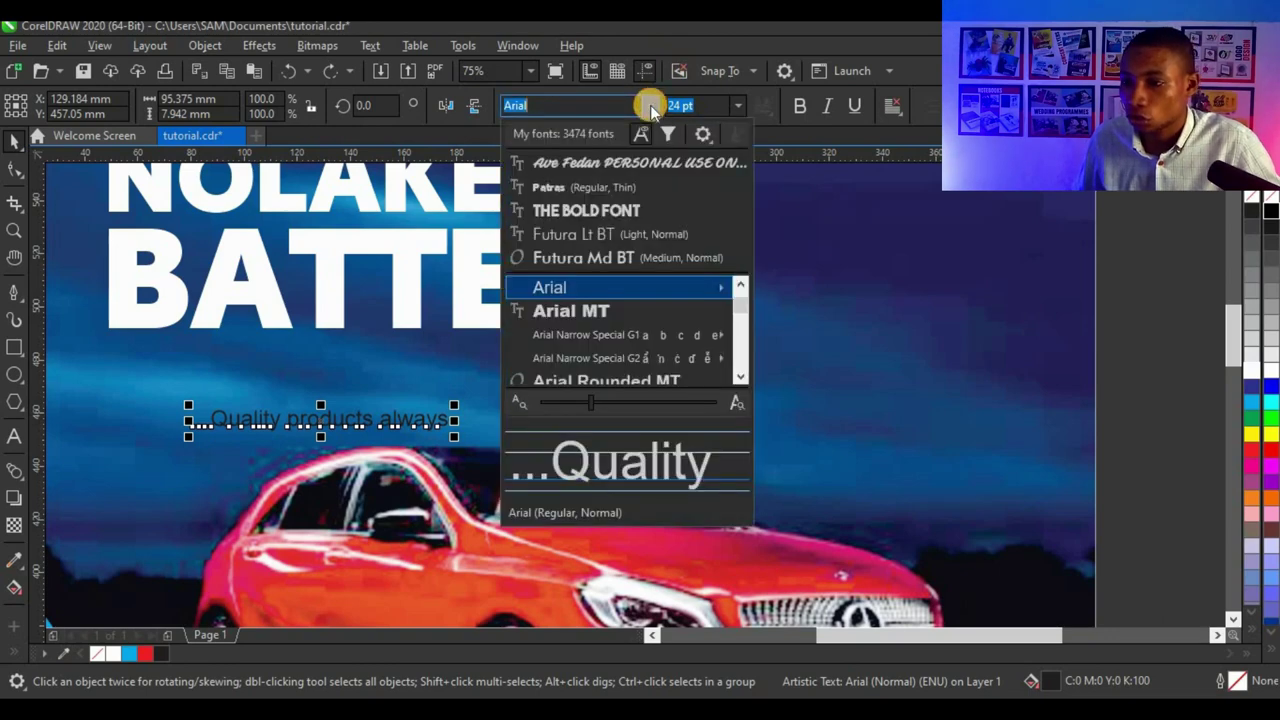
click(606, 165)
click(440, 416)
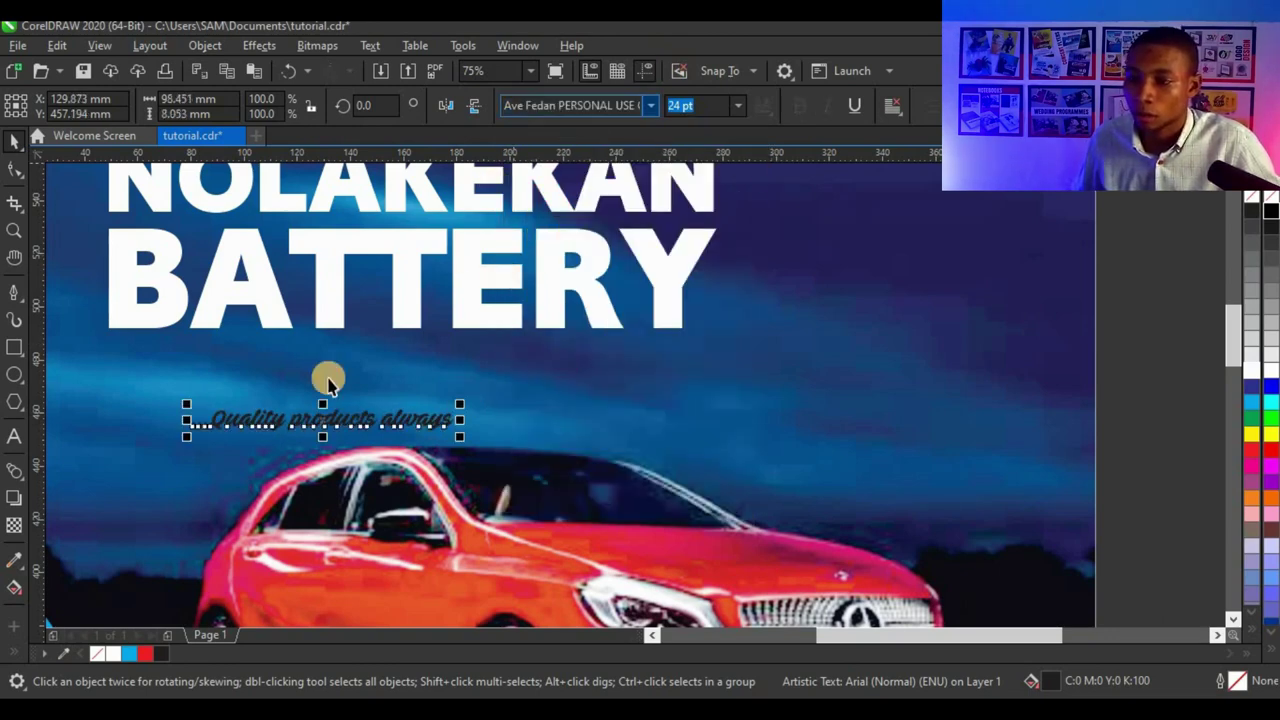
- Enlarge the tagline to about 213 mm wide and position it directly beneath BATTERY, near the business name's left edge
drag(457, 407, 634, 352)
click(520, 410)
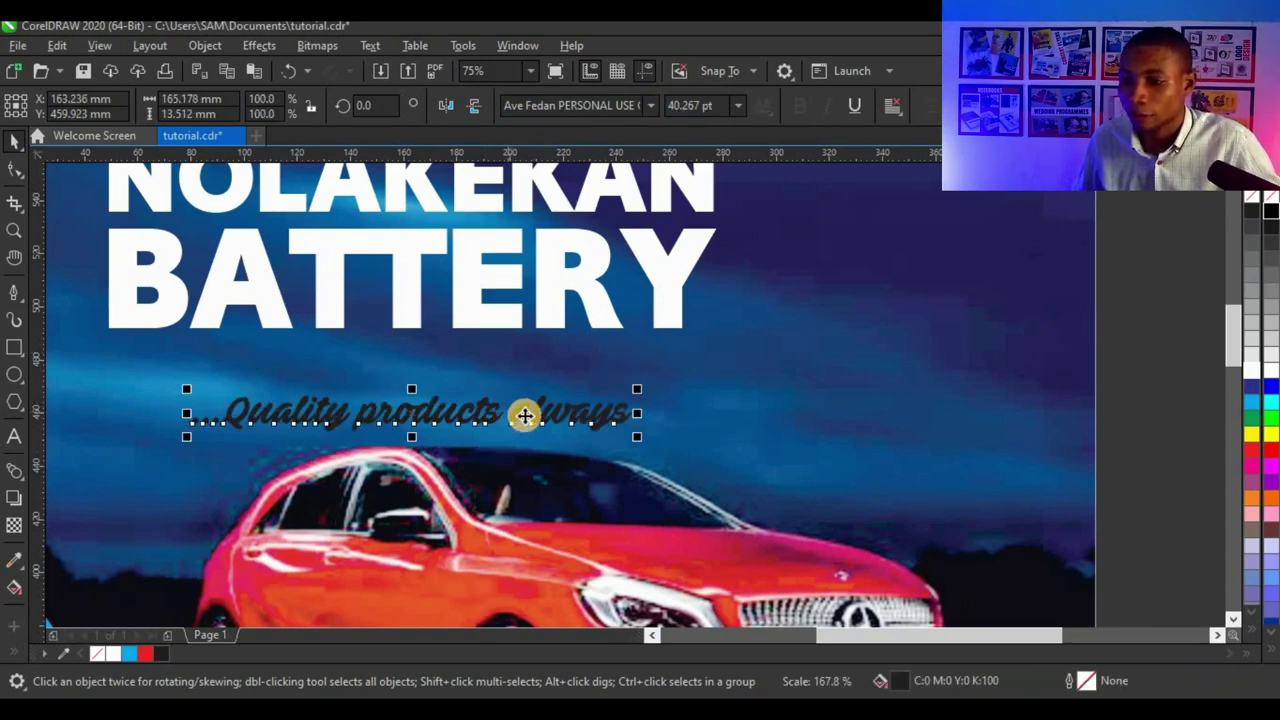
drag(544, 418, 484, 368)
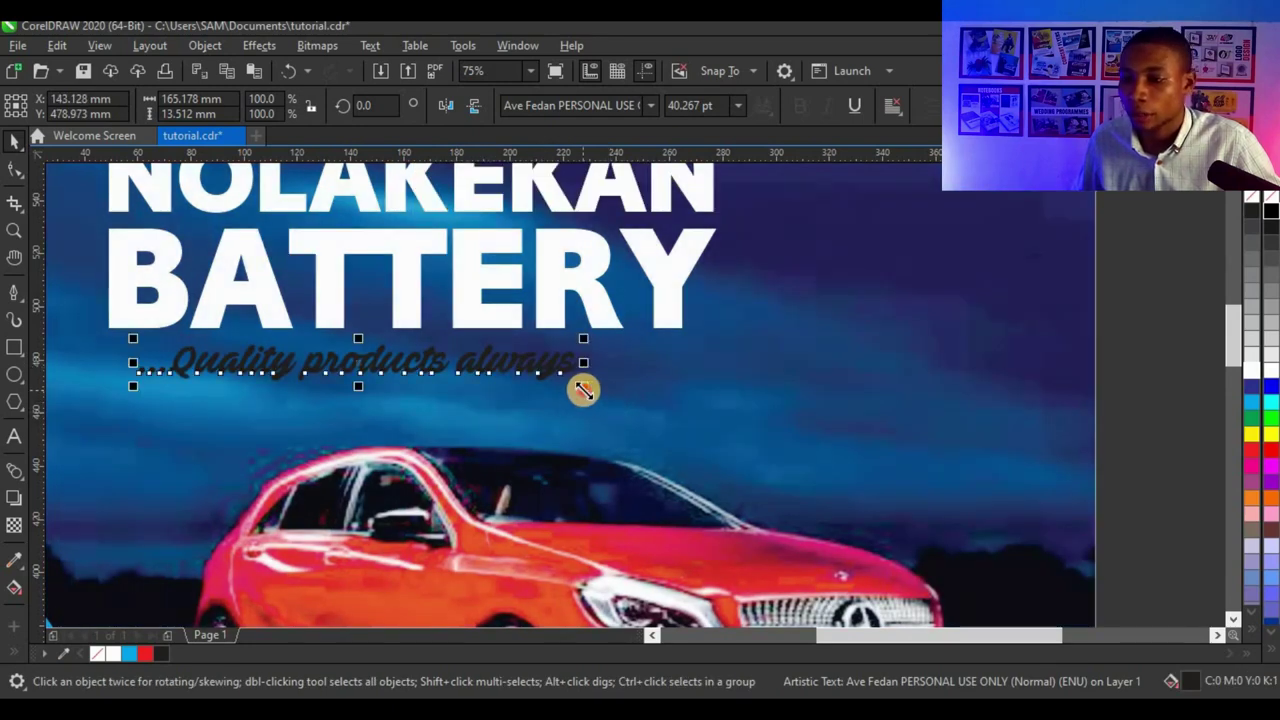
drag(583, 390, 703, 443)
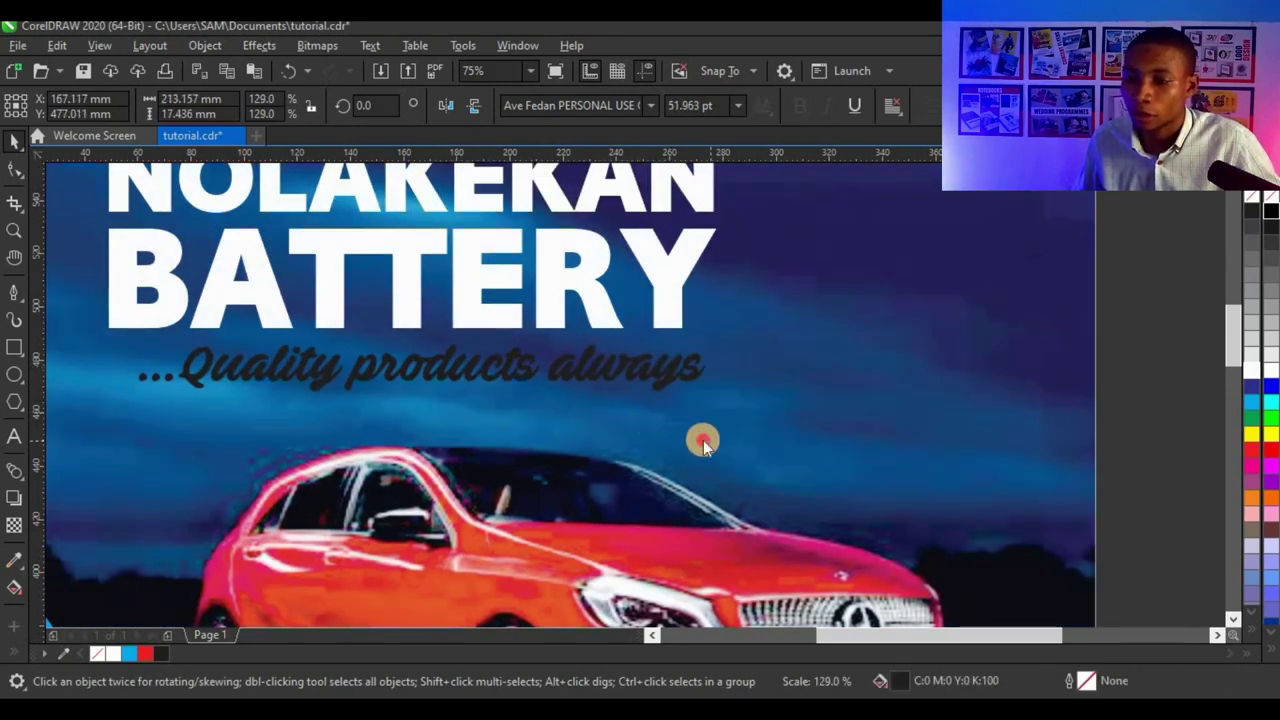
click(637, 366)
click(619, 373)
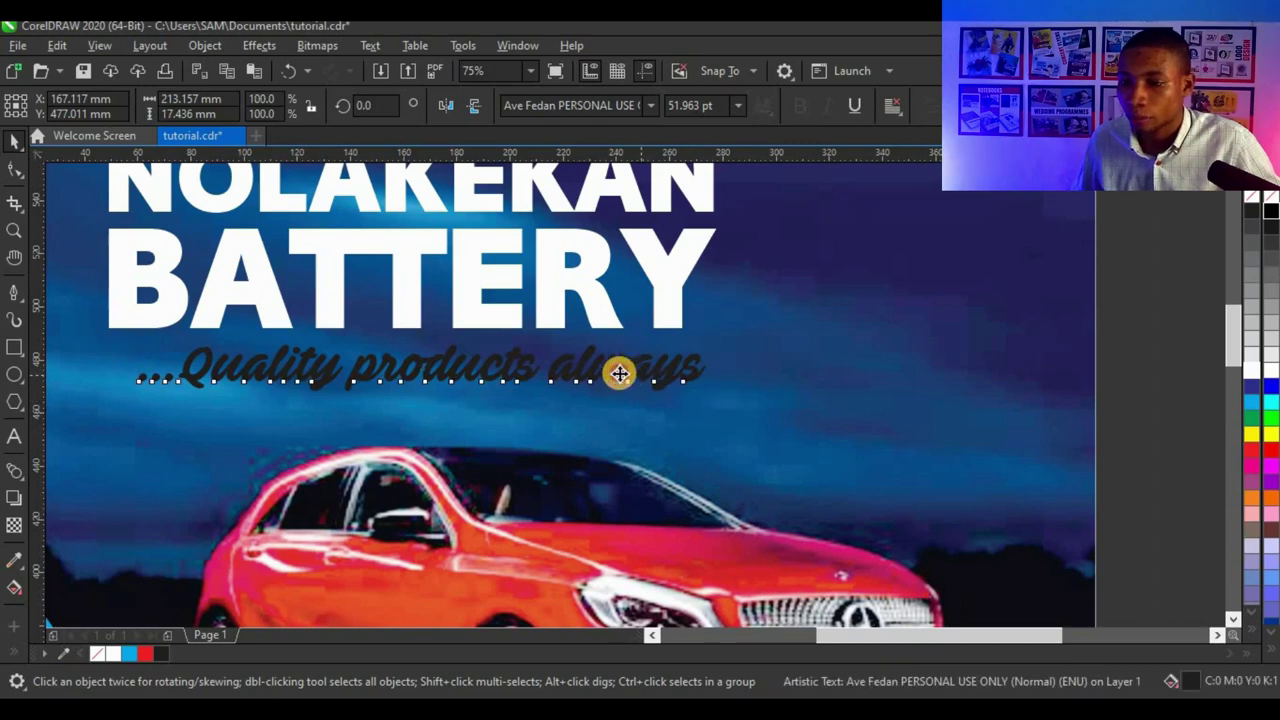
drag(619, 373, 595, 366)
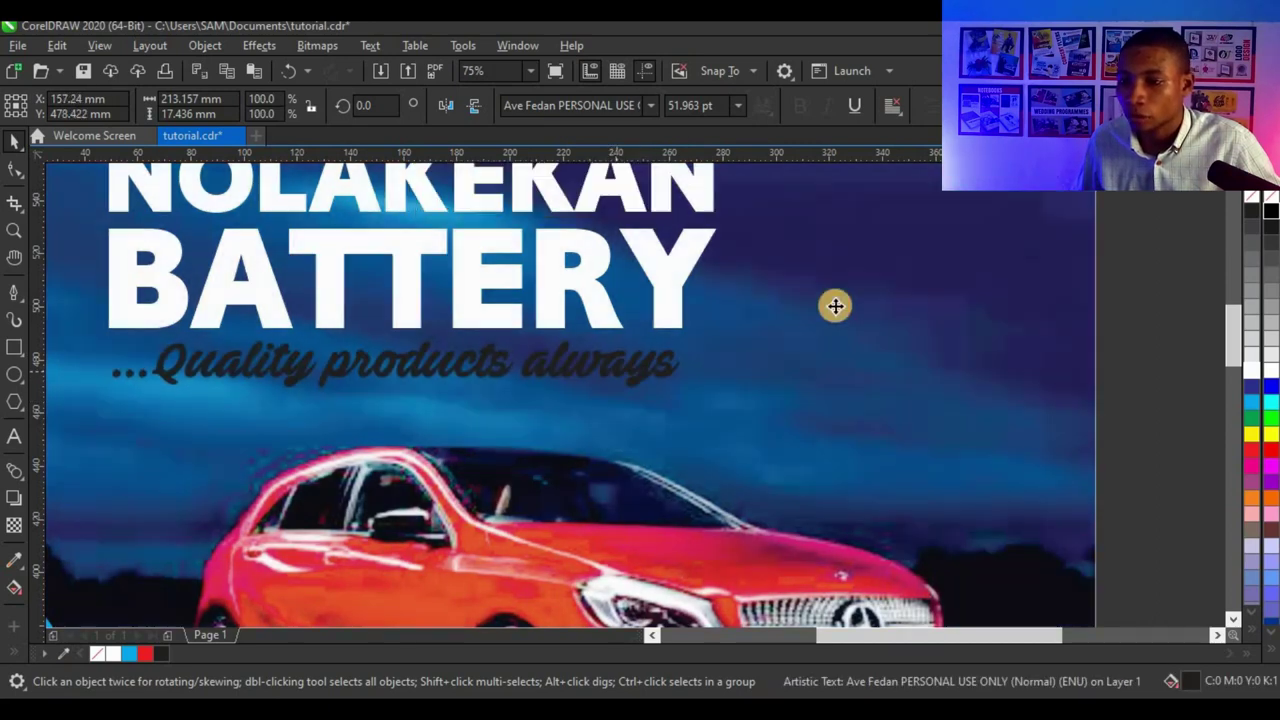
- Fill the "...Quality products always" tagline with yellow
click(1253, 437)
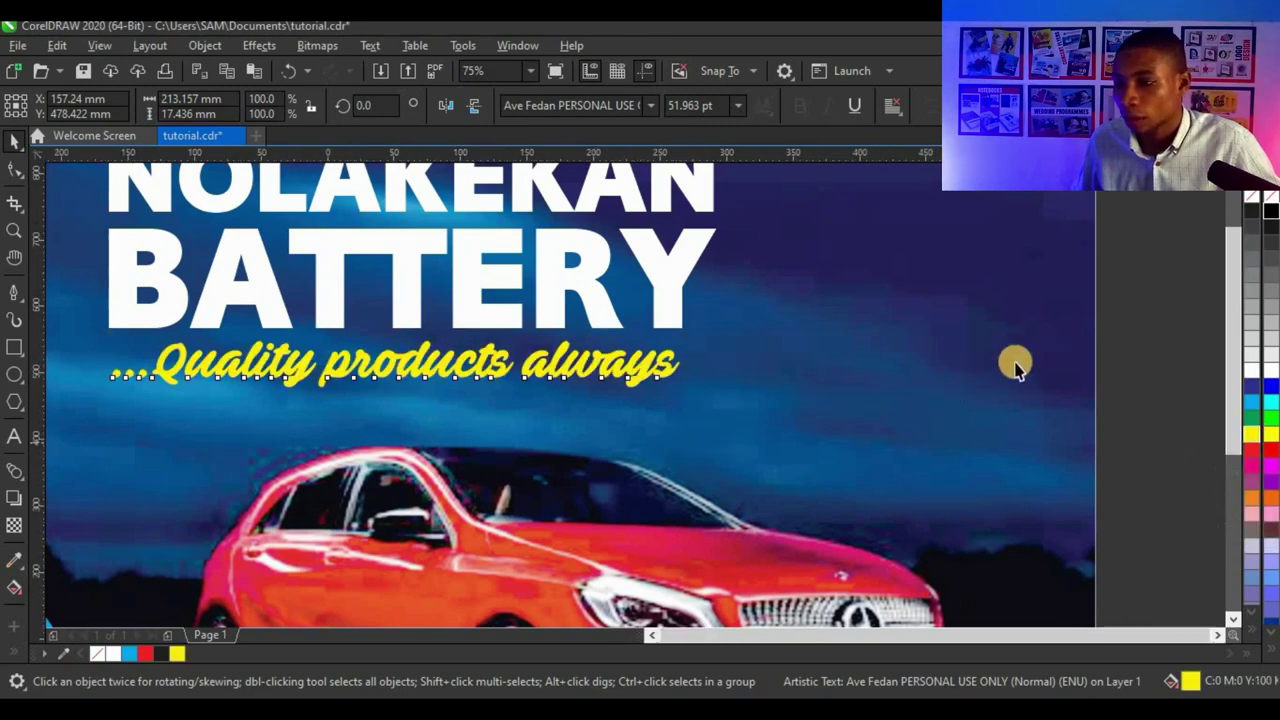
scroll(1015, 368, down, 4)
click(1078, 385)
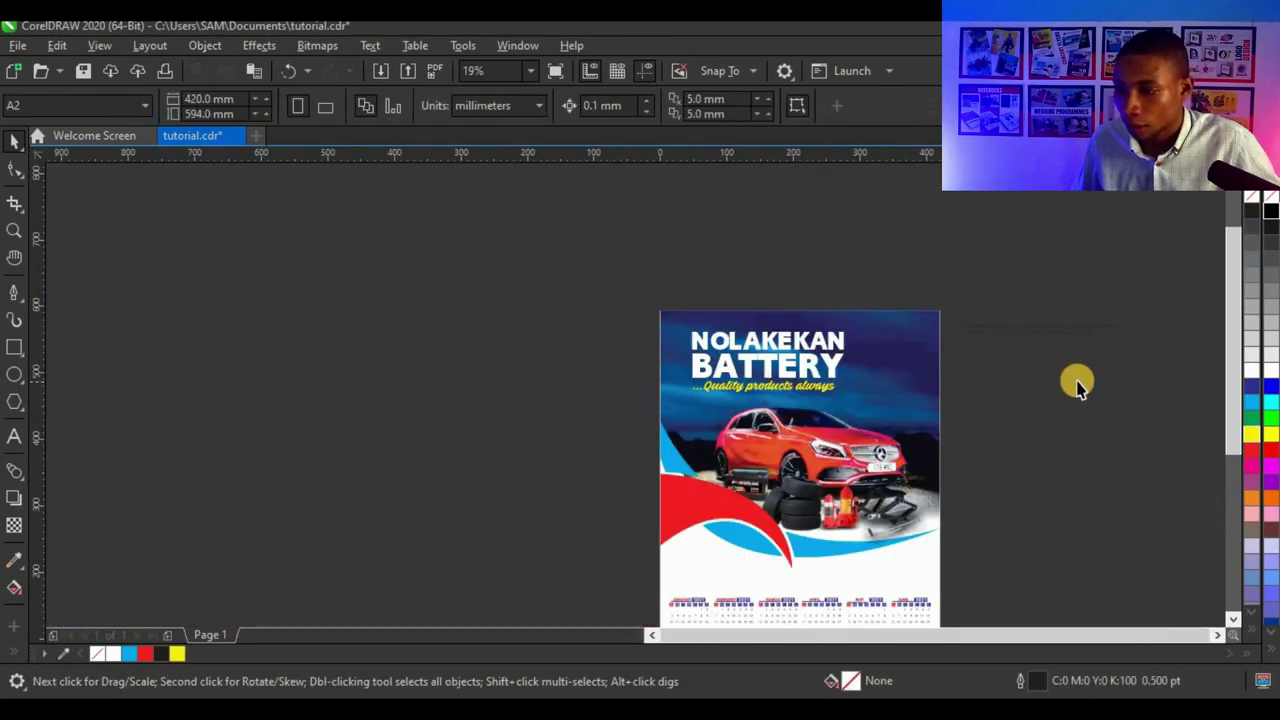
- Draw a straight vertical line about 107 mm long just right of the business name with the Pen tool
scroll(913, 336, up, 1)
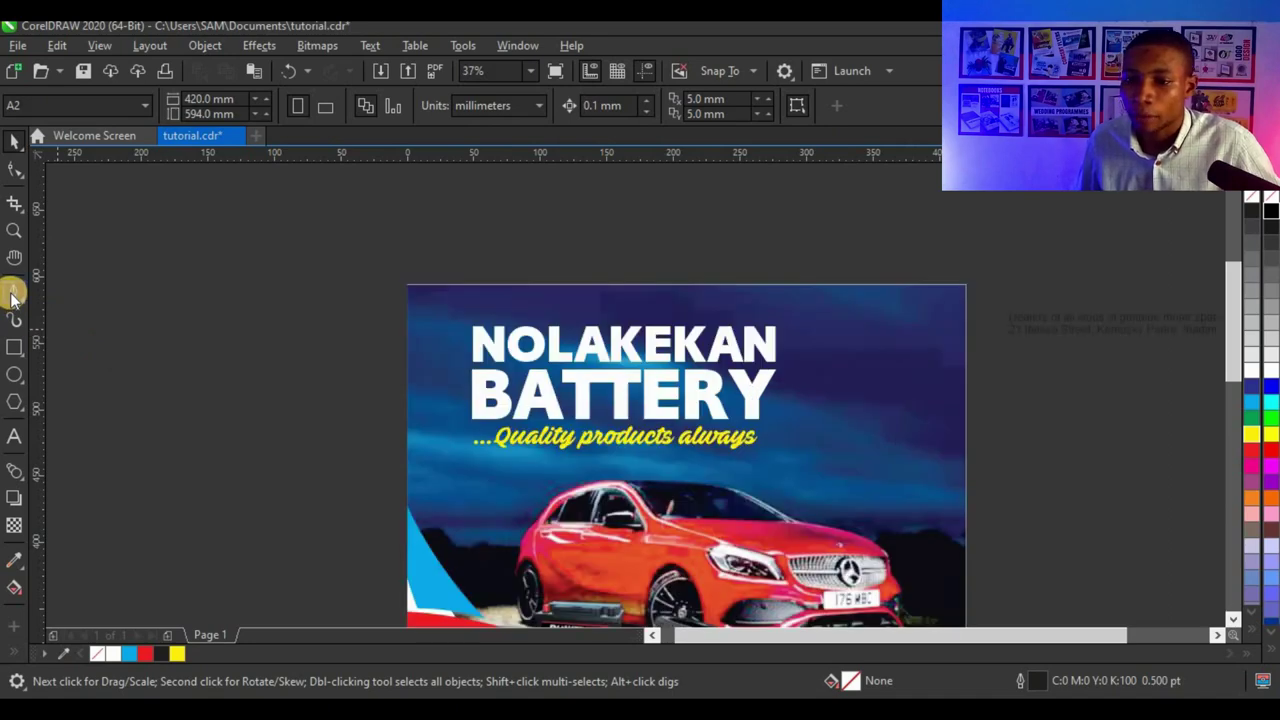
click(14, 292)
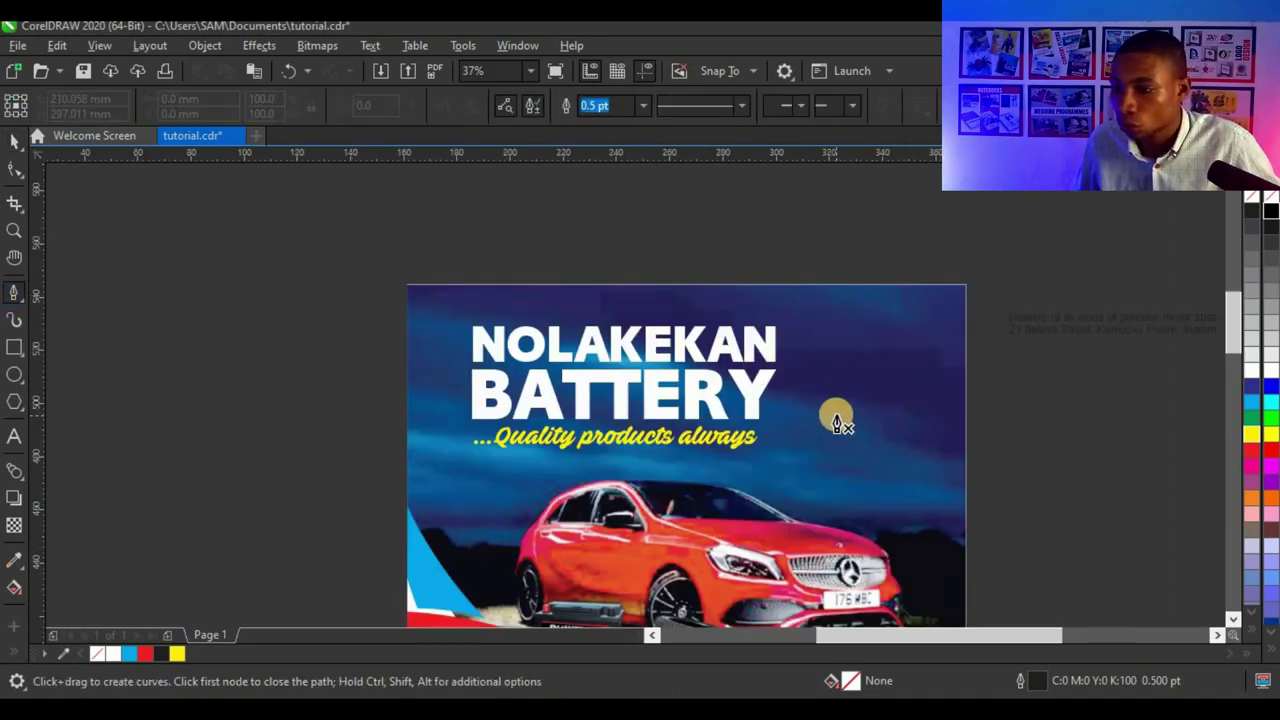
scroll(795, 380, up, 2)
click(735, 218)
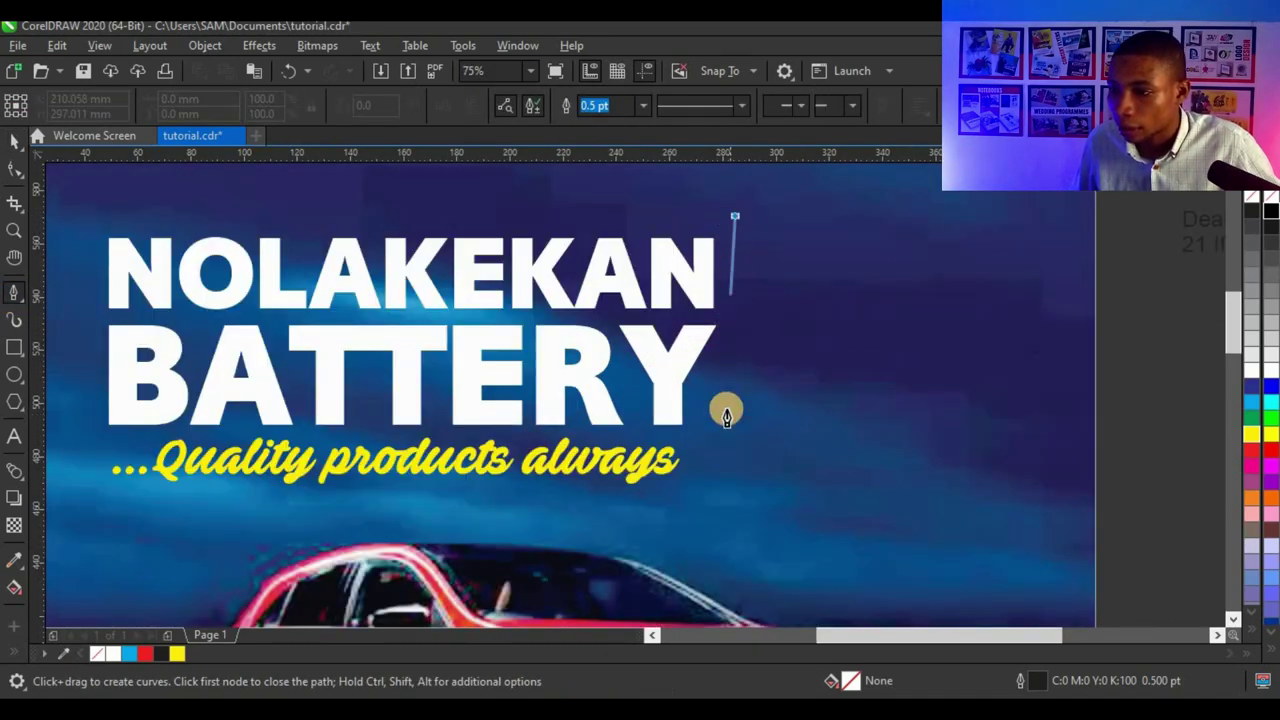
double_click(734, 505)
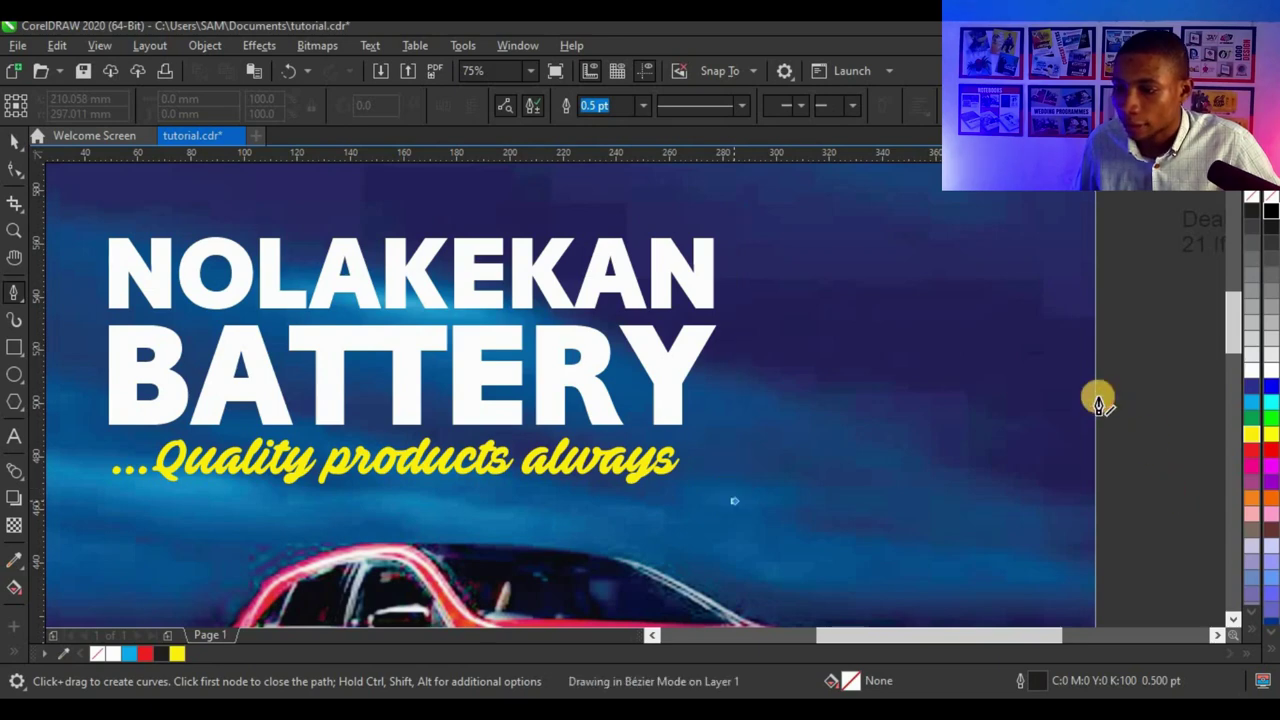
click(17, 143)
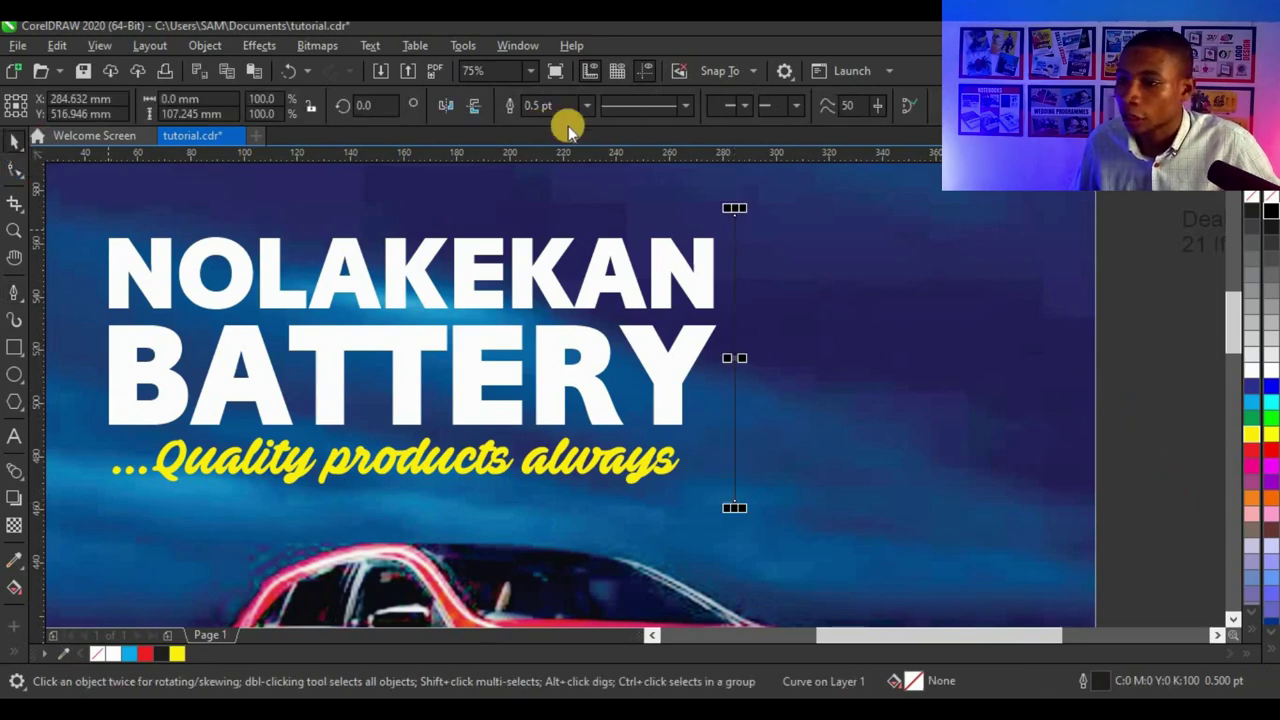
- Give the vertical divider line a 4.0 pt outline width and a white outline colour
click(590, 107)
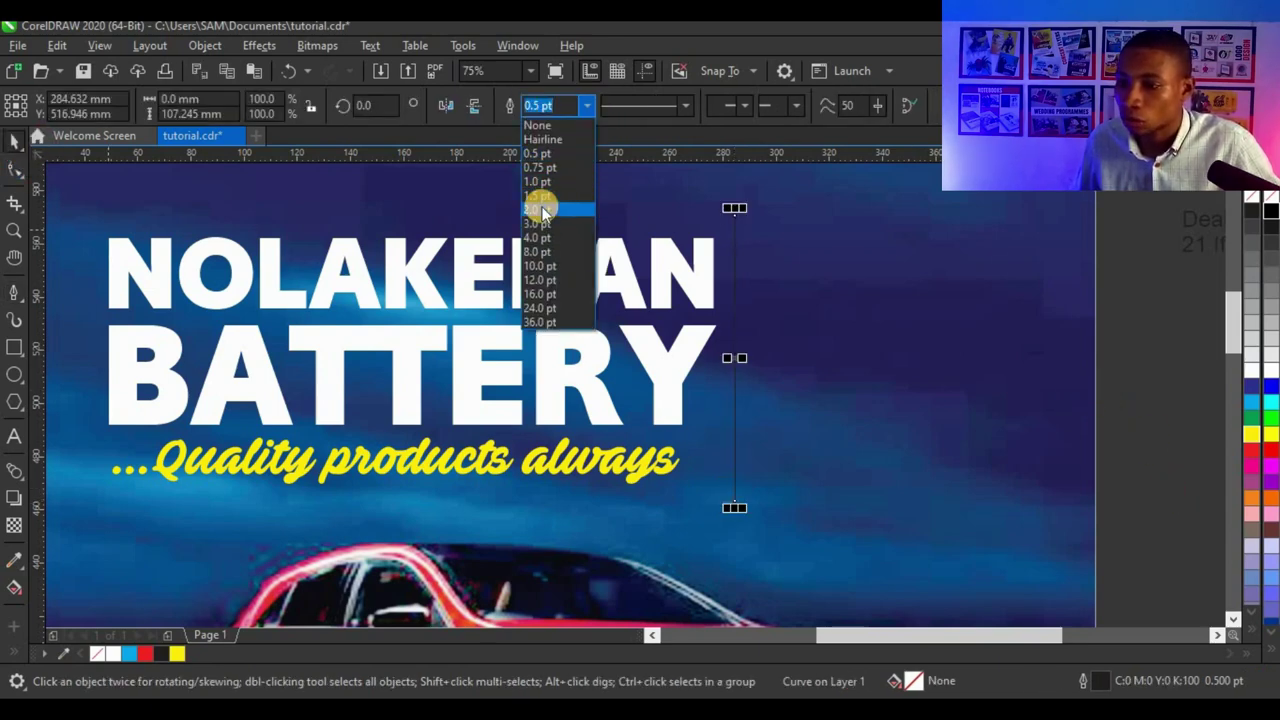
click(542, 210)
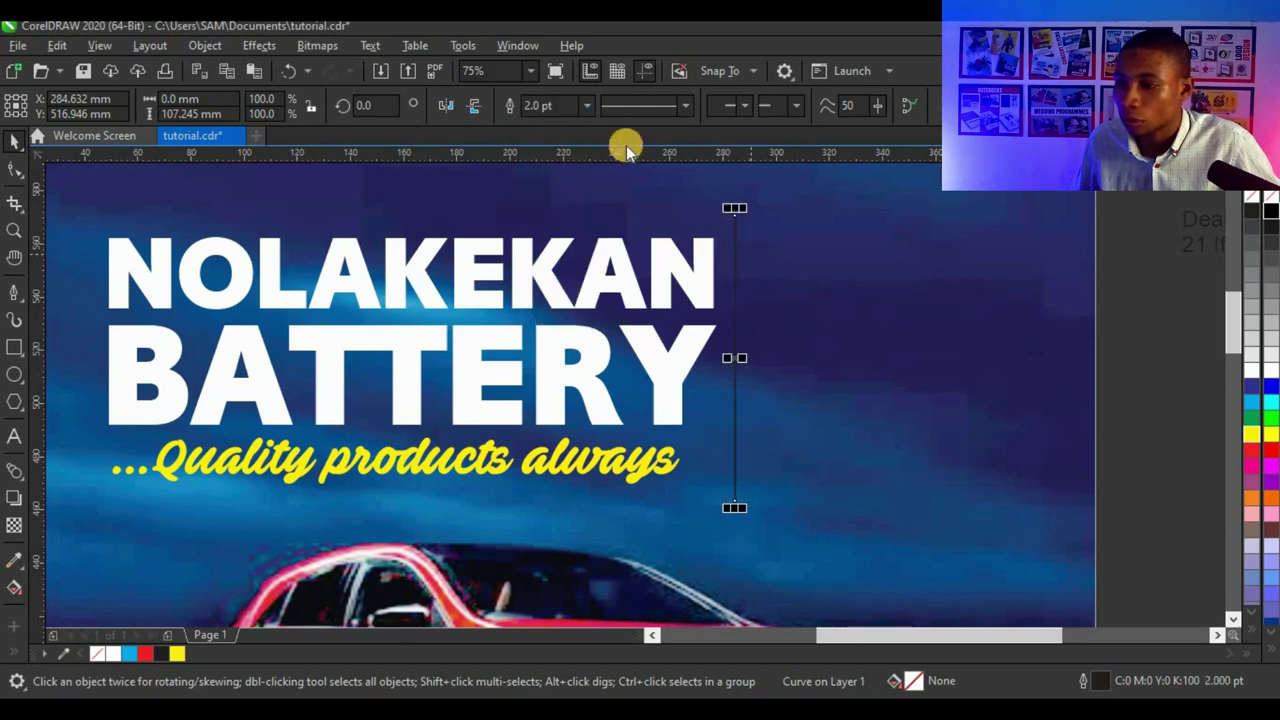
click(585, 106)
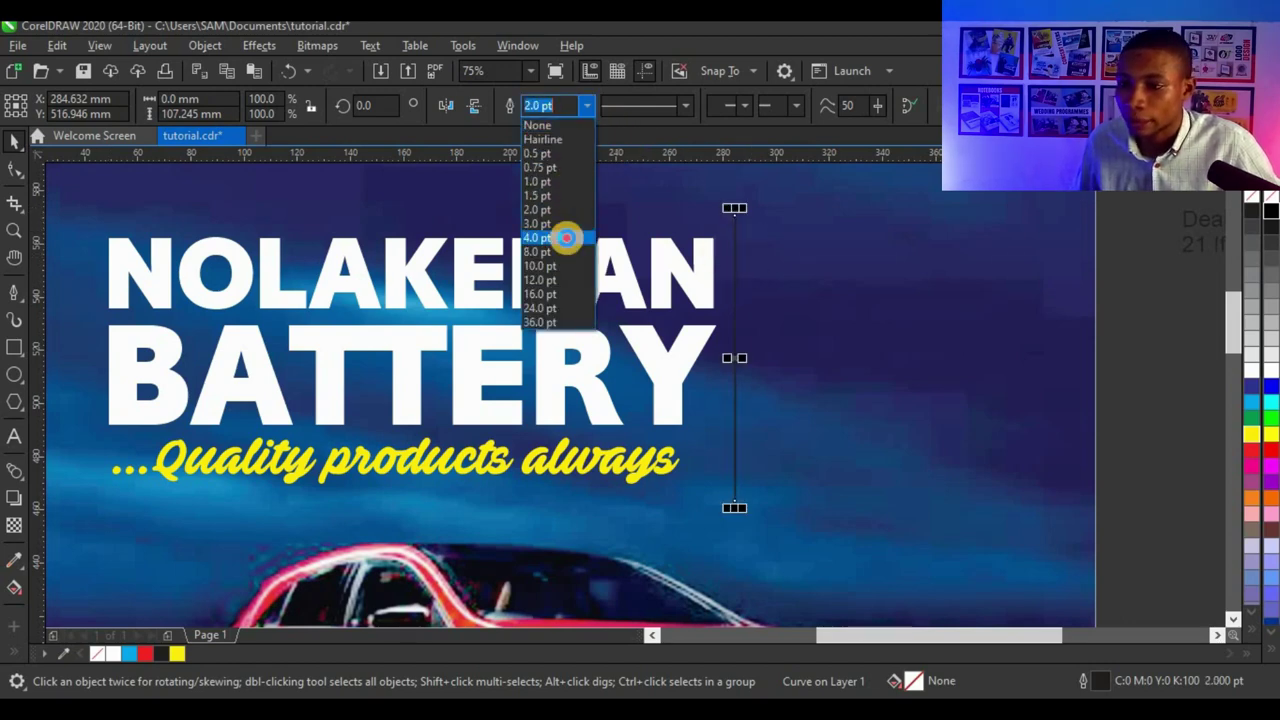
click(565, 238)
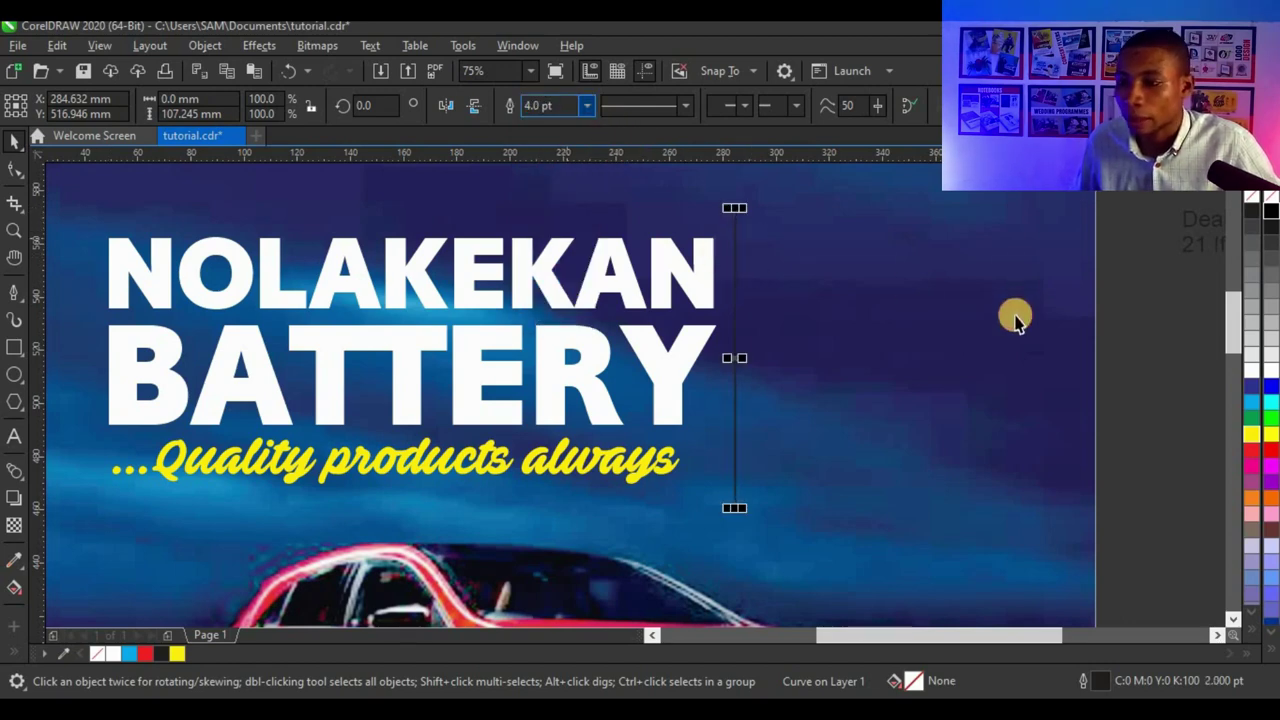
right_click(1254, 371)
click(848, 327)
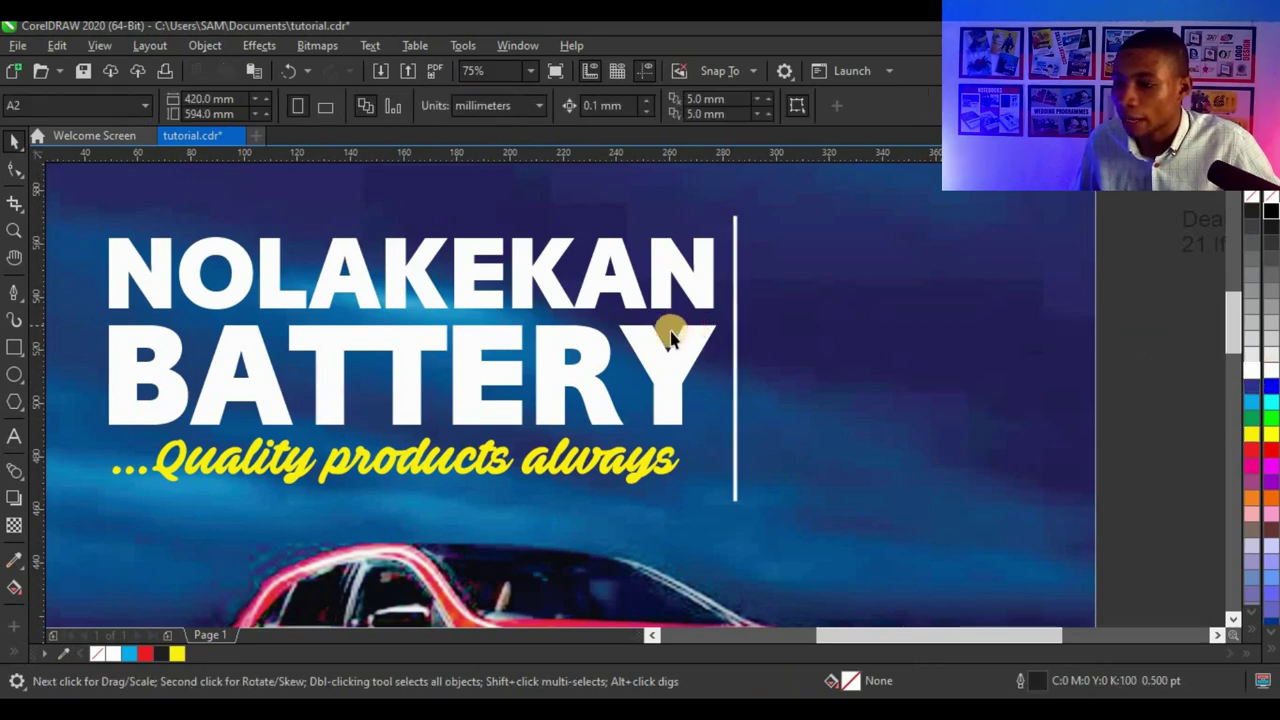
scroll(850, 338, down, 2)
scroll(1008, 309, down, 2)
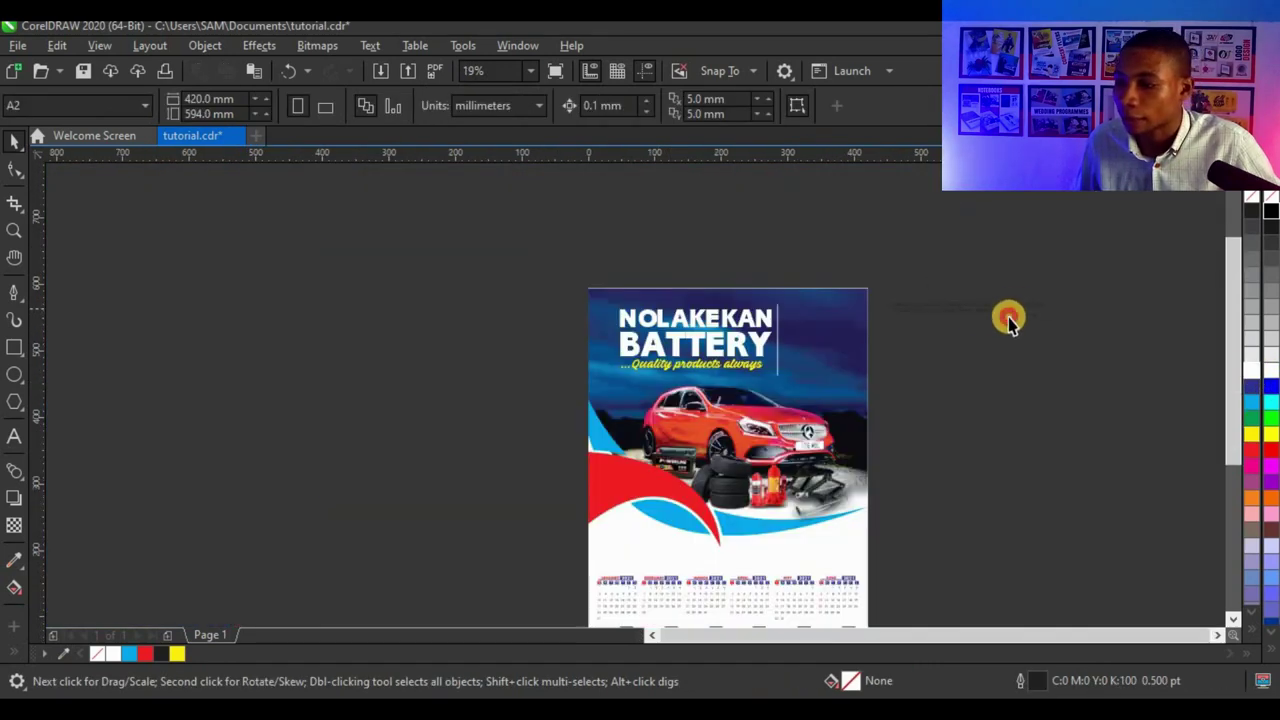
- Move the two-line business description and address text onto the page, just right of the white vertical divider
click(978, 308)
scroll(940, 310, up, 2)
drag(932, 314, 697, 338)
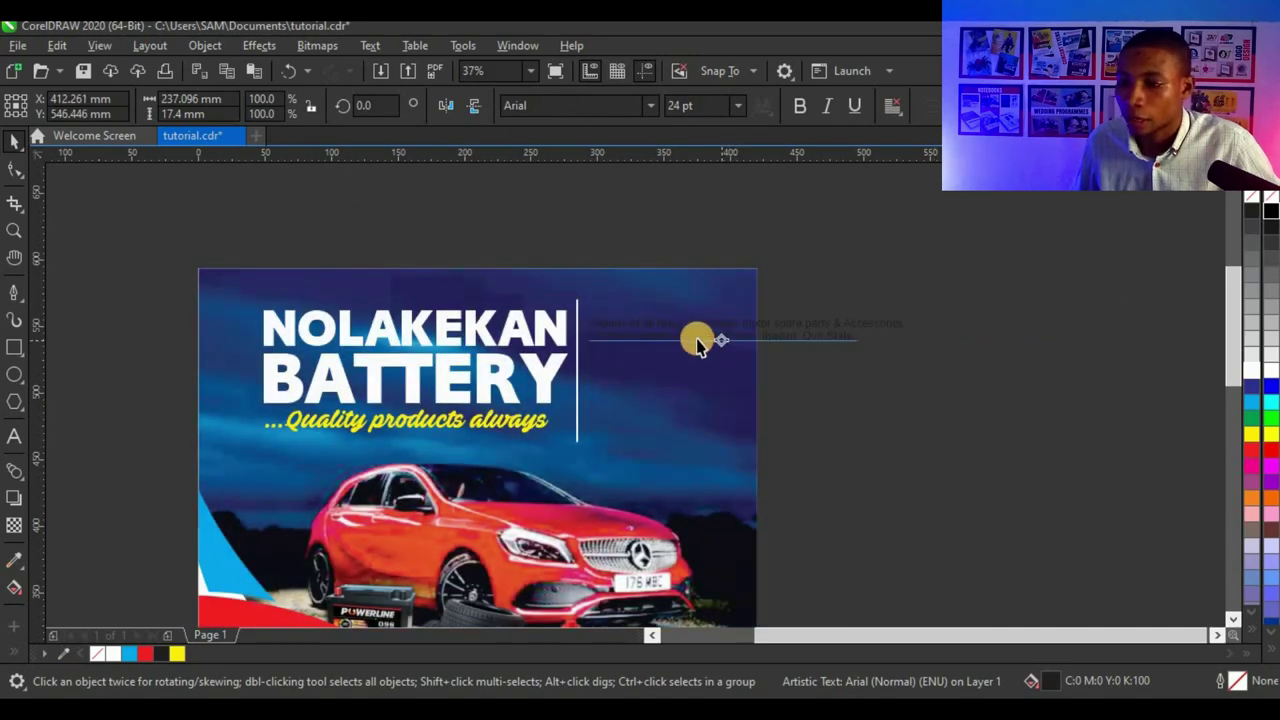
scroll(693, 327, up, 1)
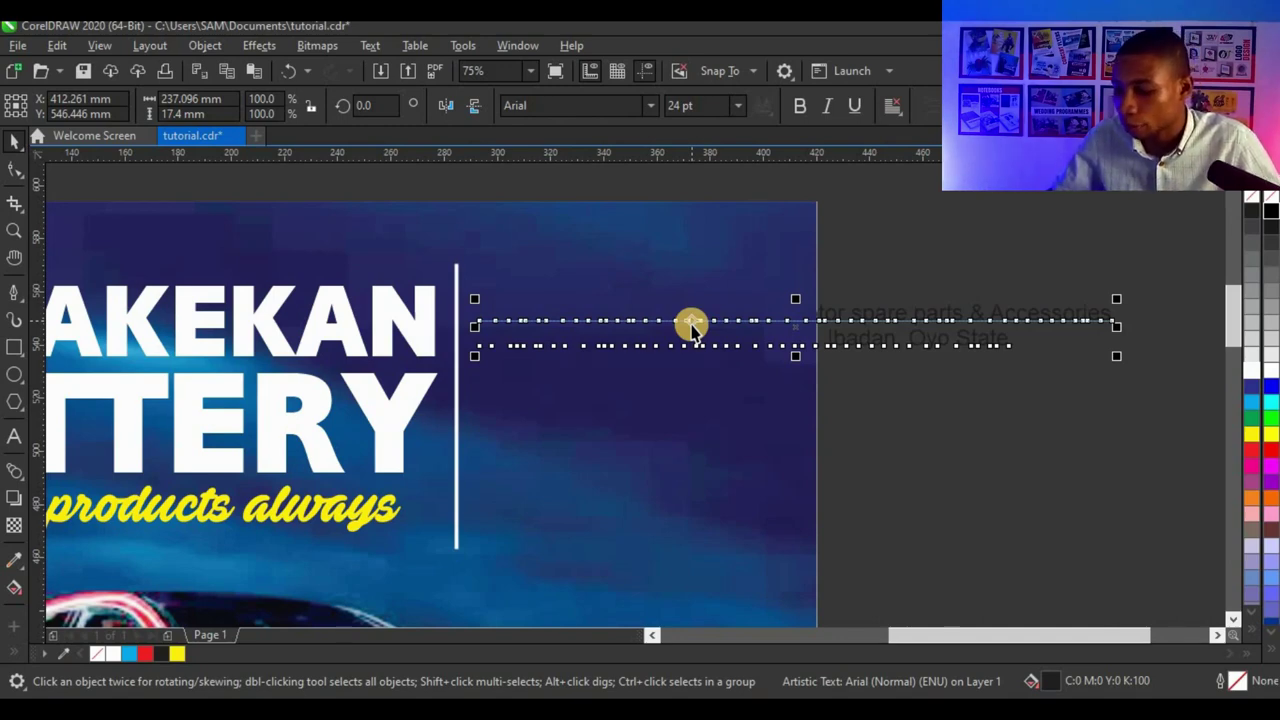
- Break the two-line text apart into separate lines and move the address line down near the divider's lower end
click(691, 325)
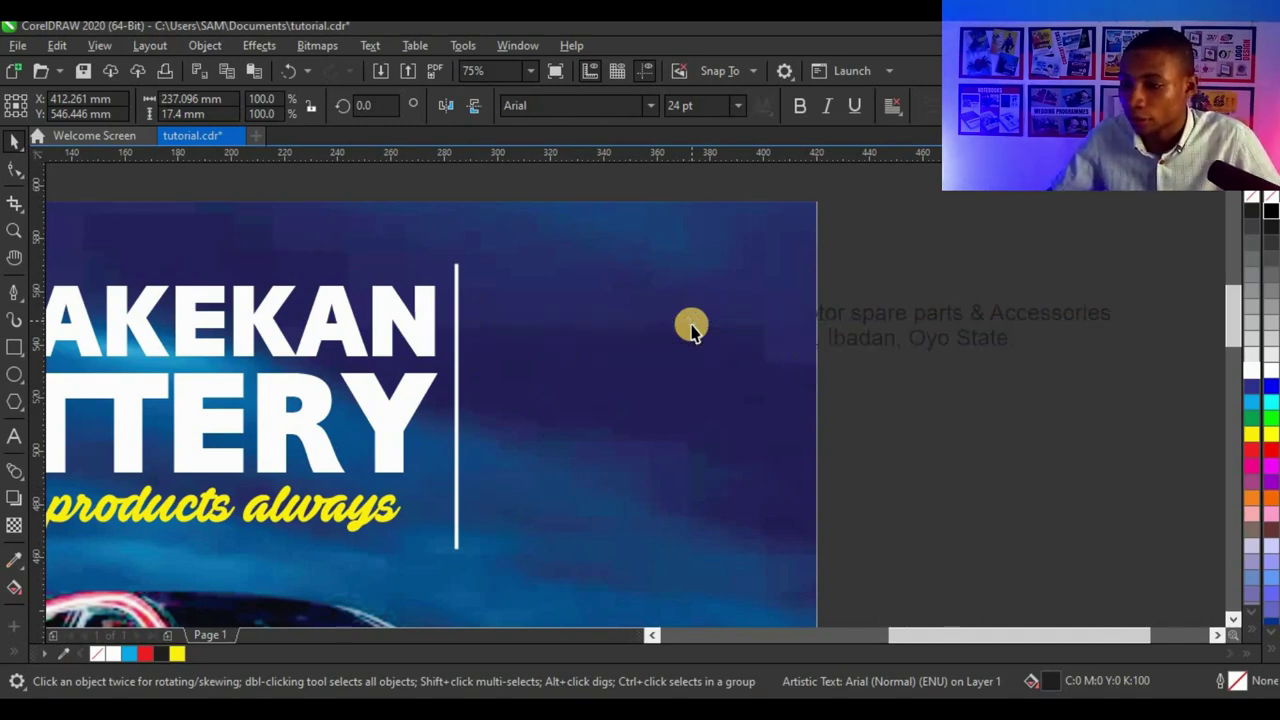
click(692, 330)
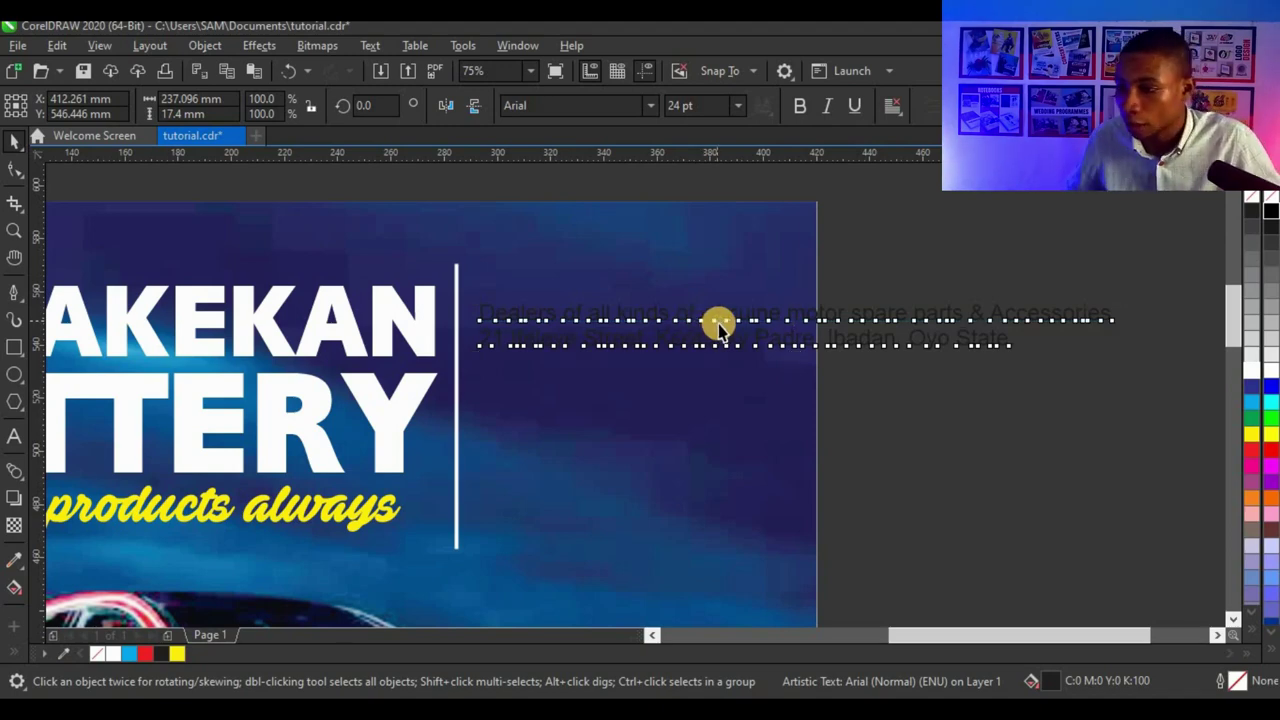
click(903, 349)
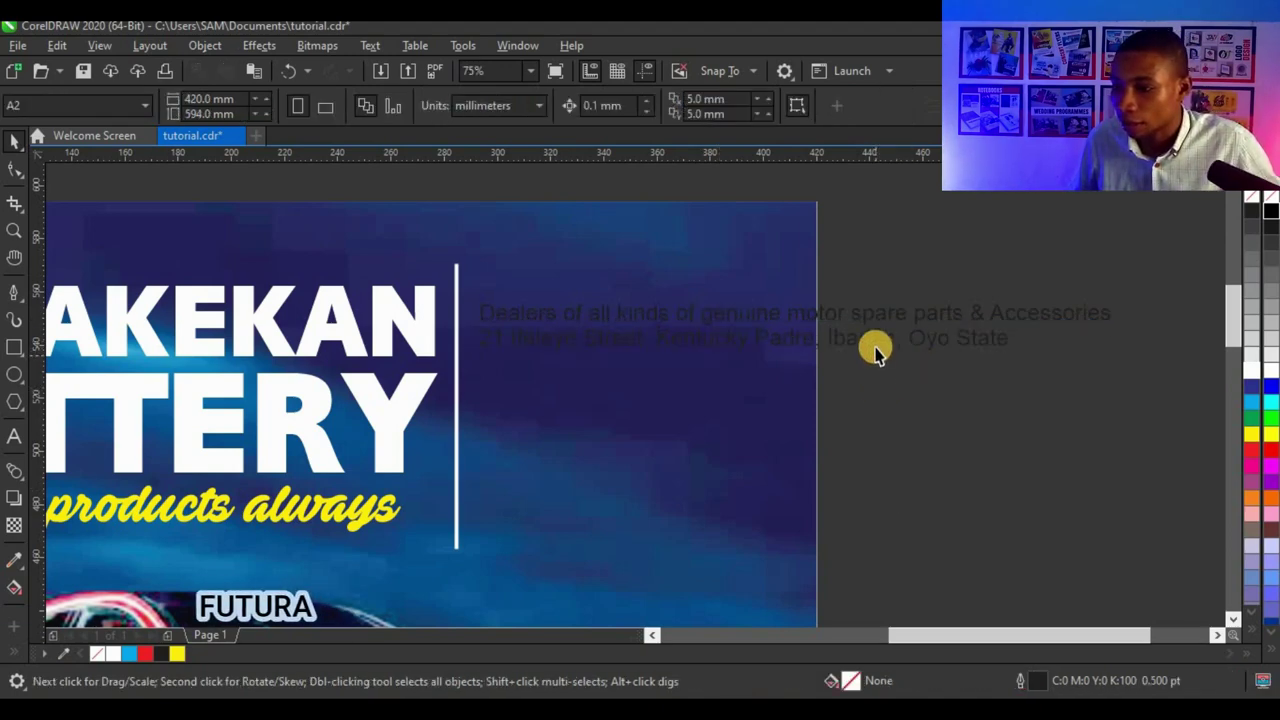
click(873, 345)
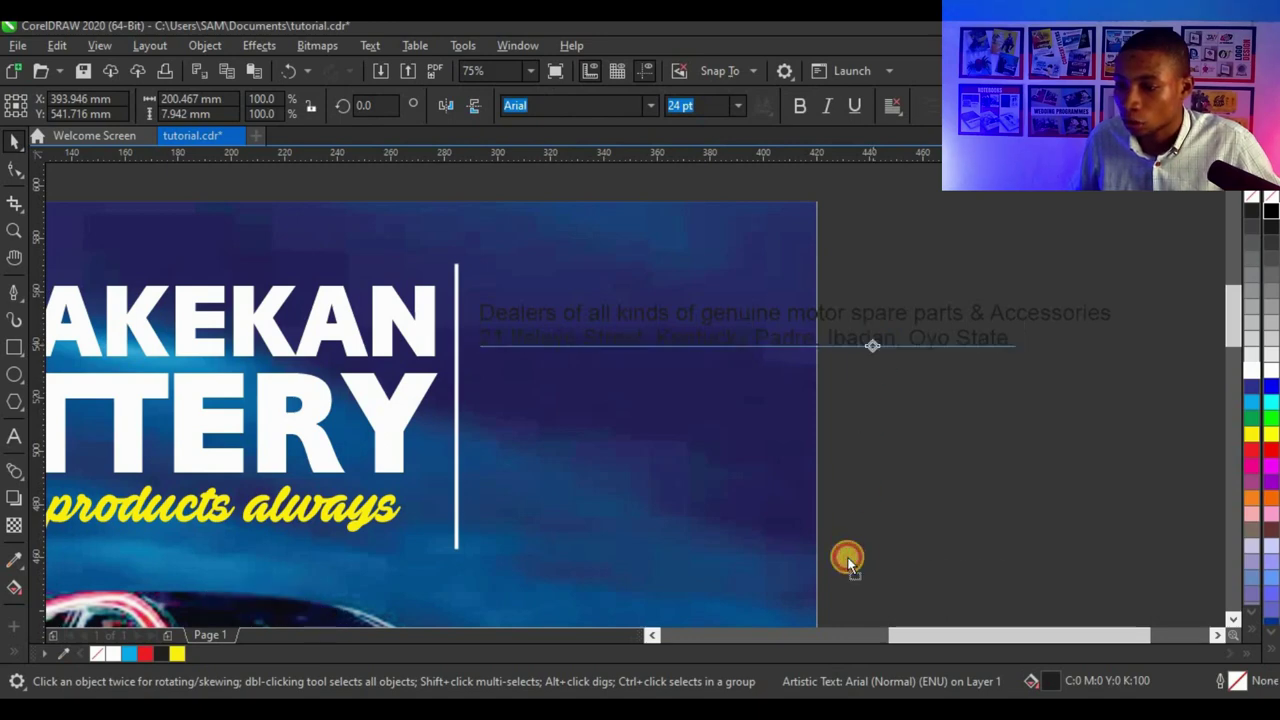
drag(848, 562, 846, 552)
- Set the font of the "Dealers of all kinds of genuine motor spare parts & Accessories" line to Futura Md BT (Medium, Normal)
click(714, 318)
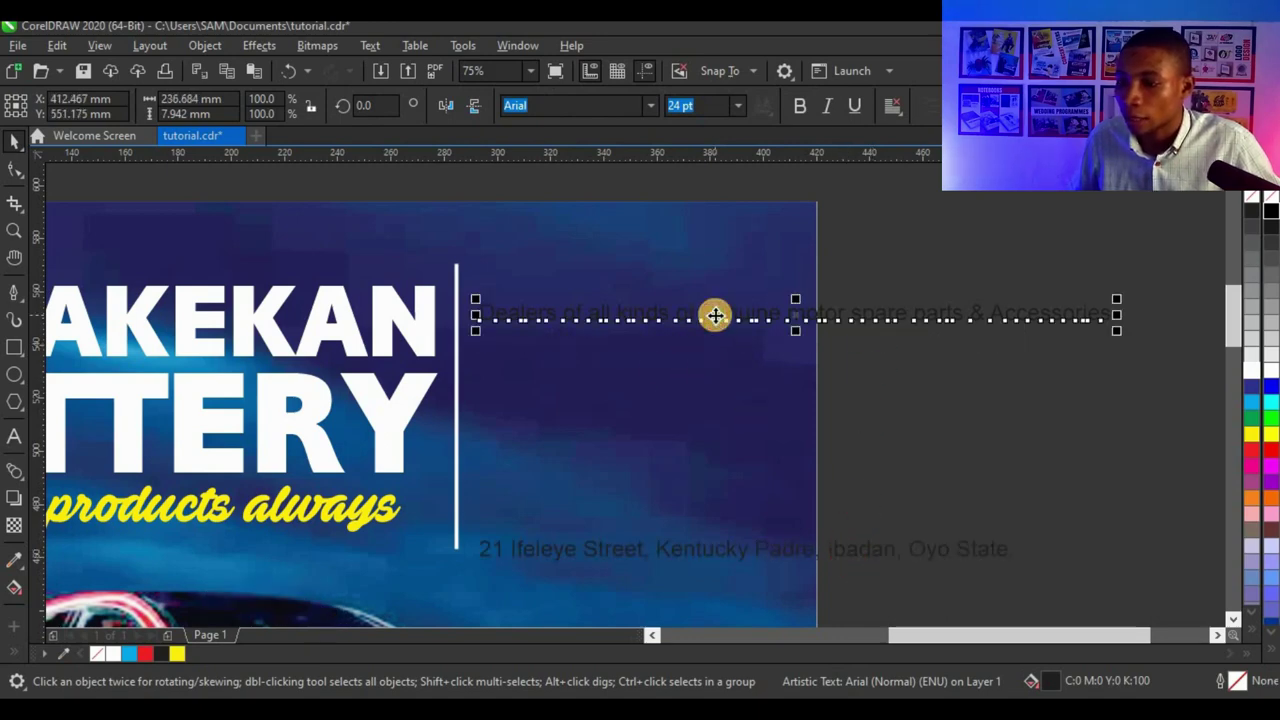
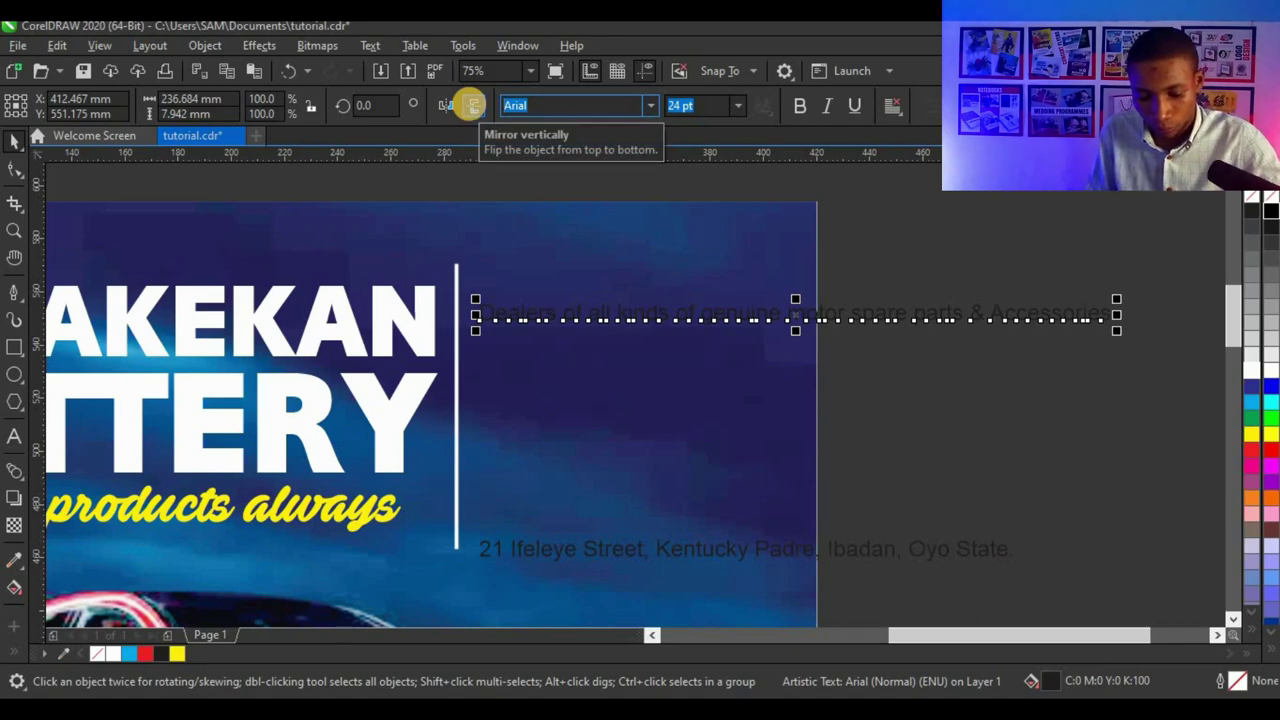
text(f)
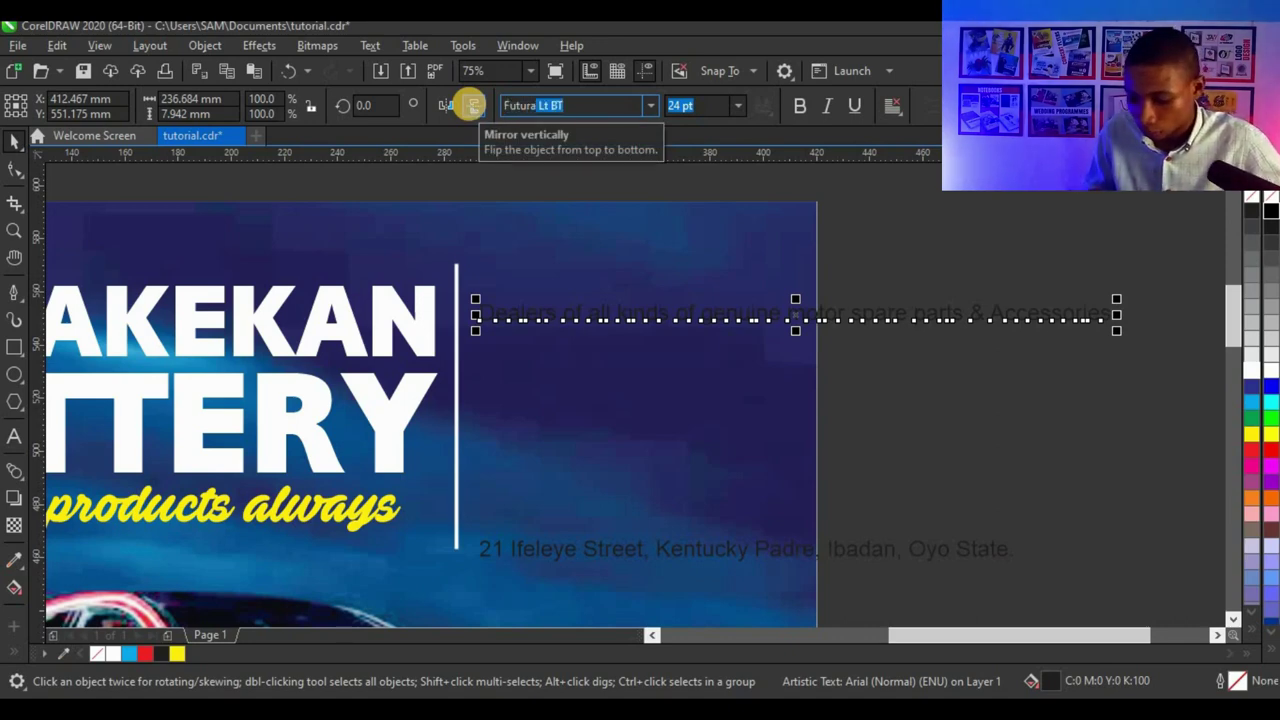
text(utura)
key(Return)
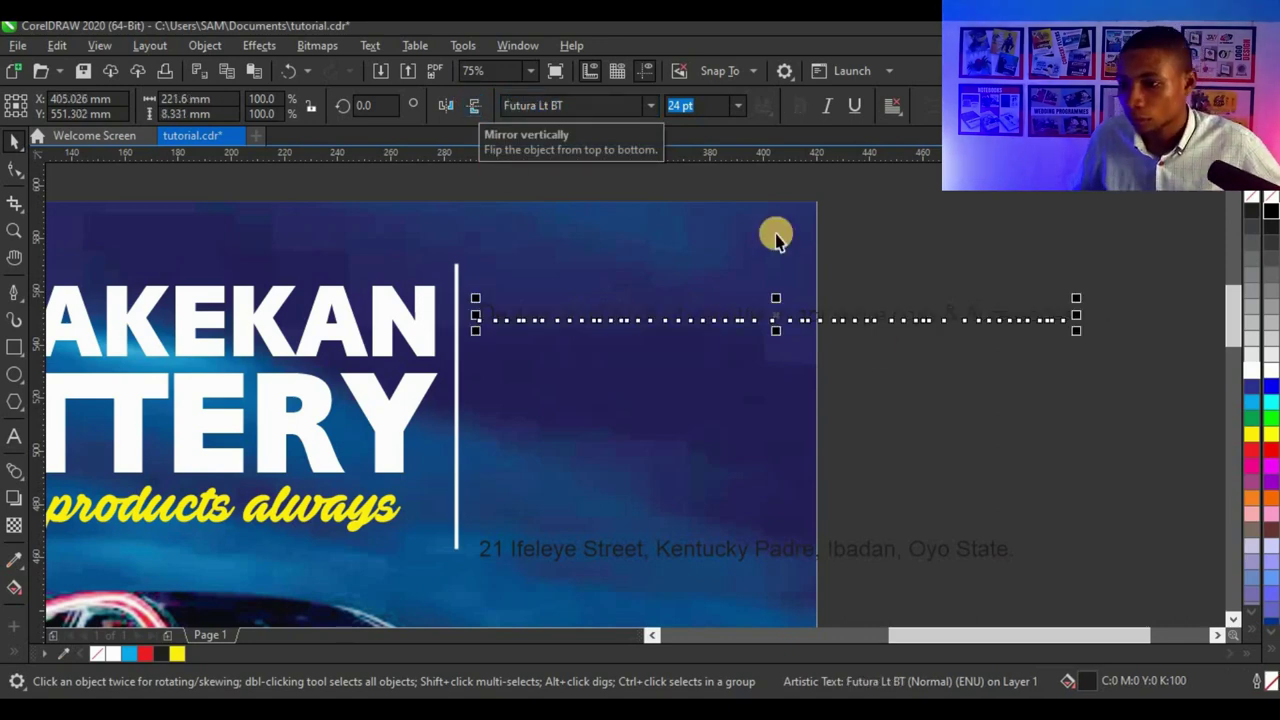
click(656, 105)
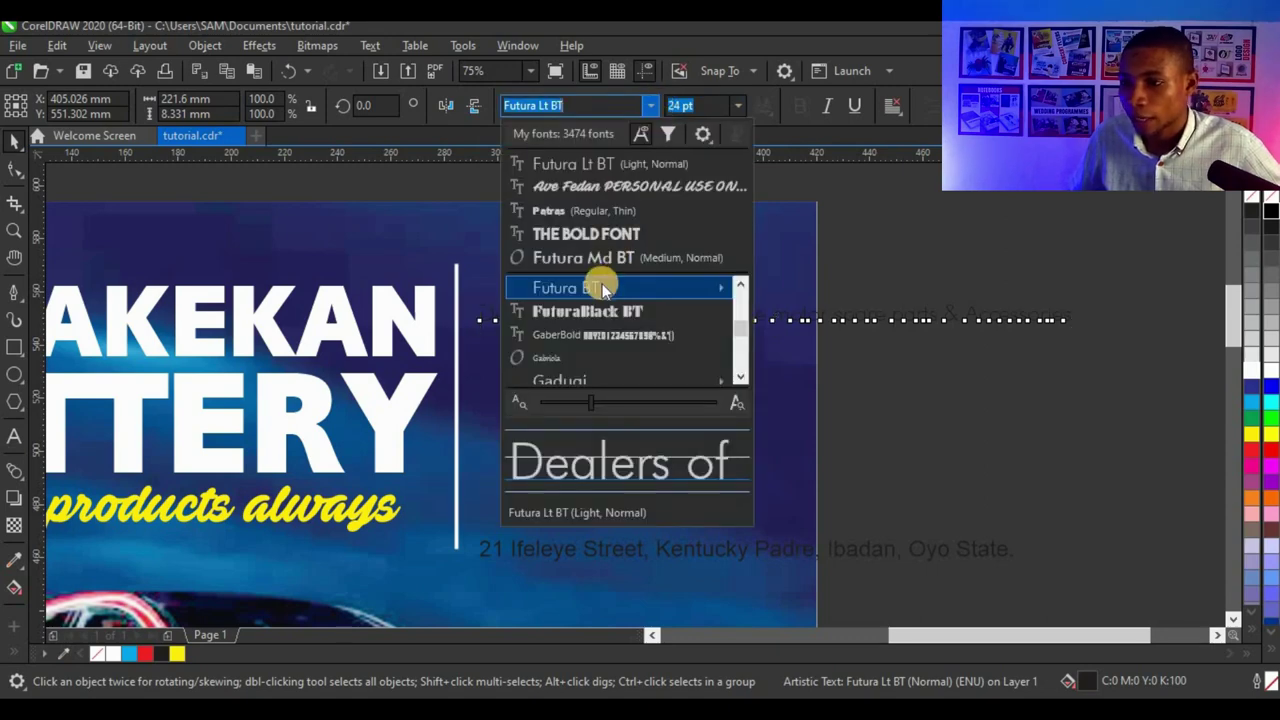
mouse_move(603, 289)
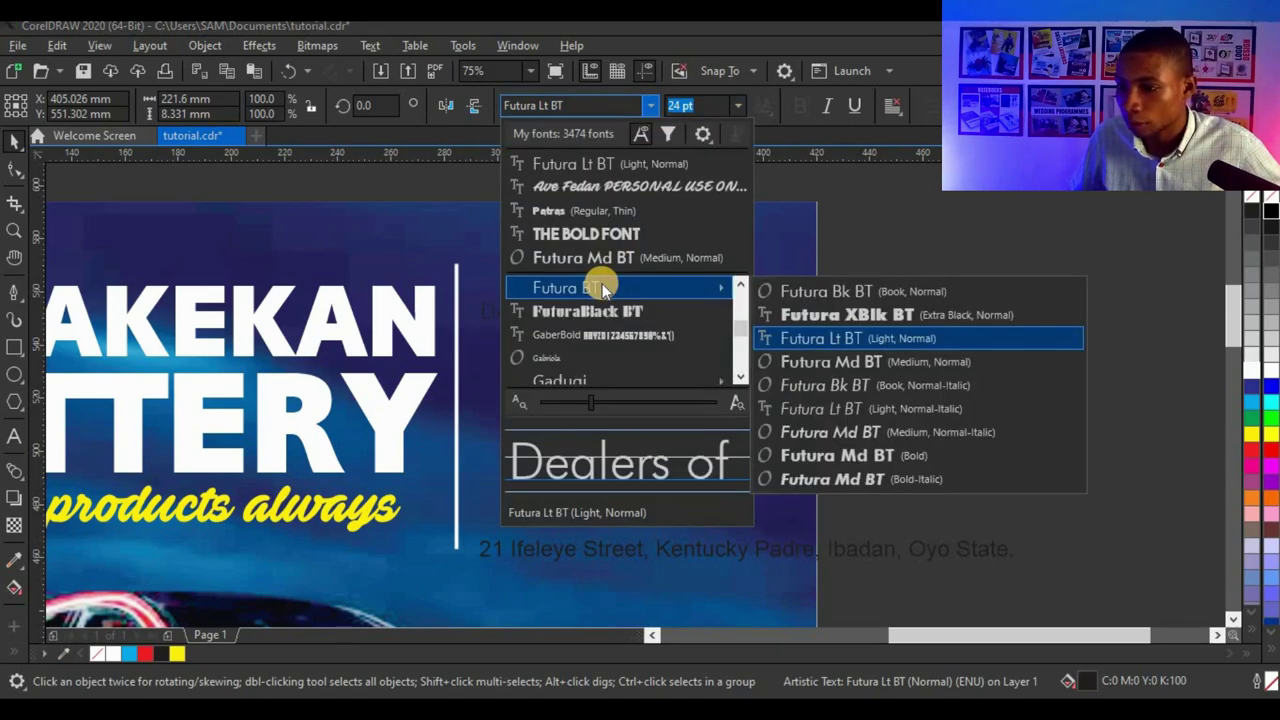
click(893, 366)
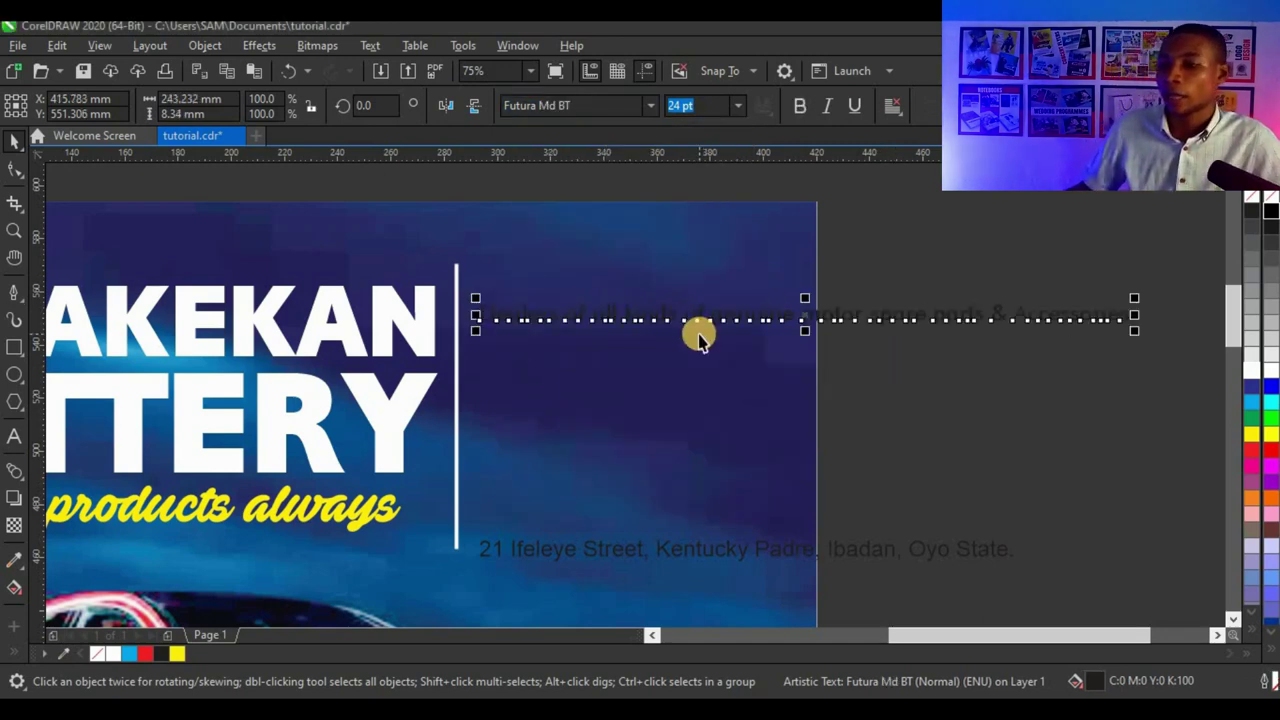
- Split the dealers text into three lines, breaking it before "genuine" and before "parts"
double_click(687, 318)
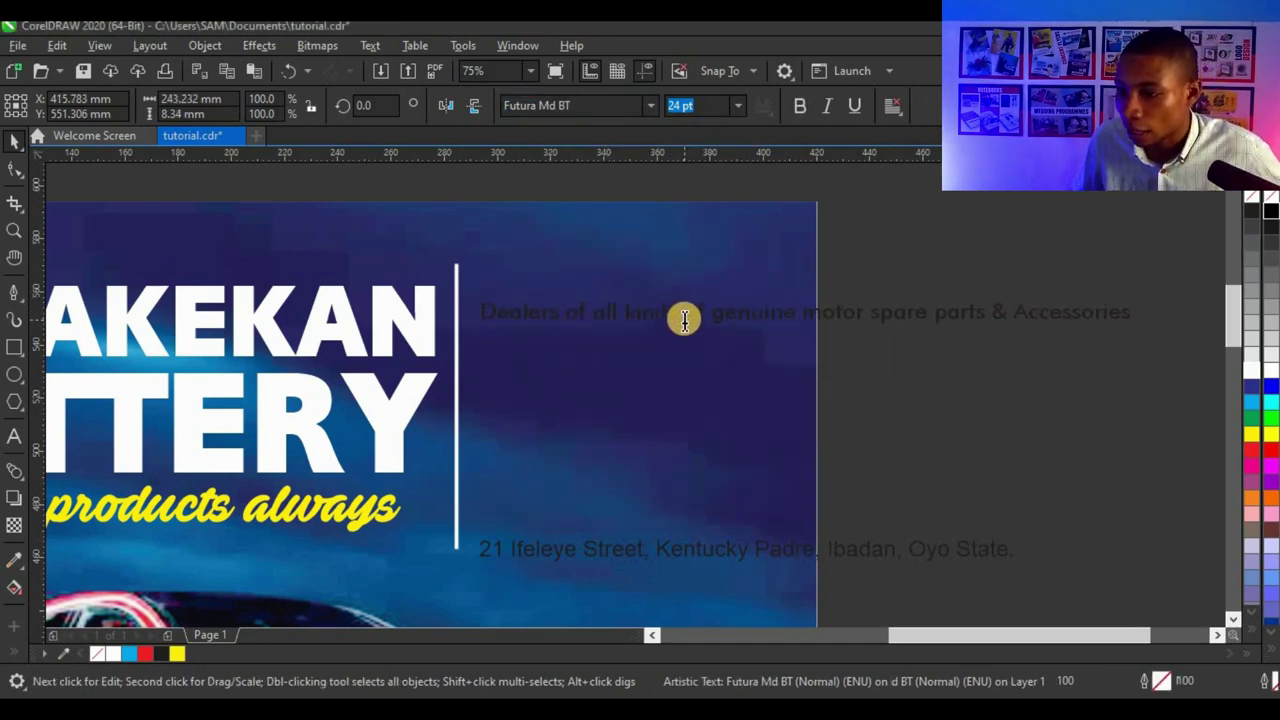
click(711, 318)
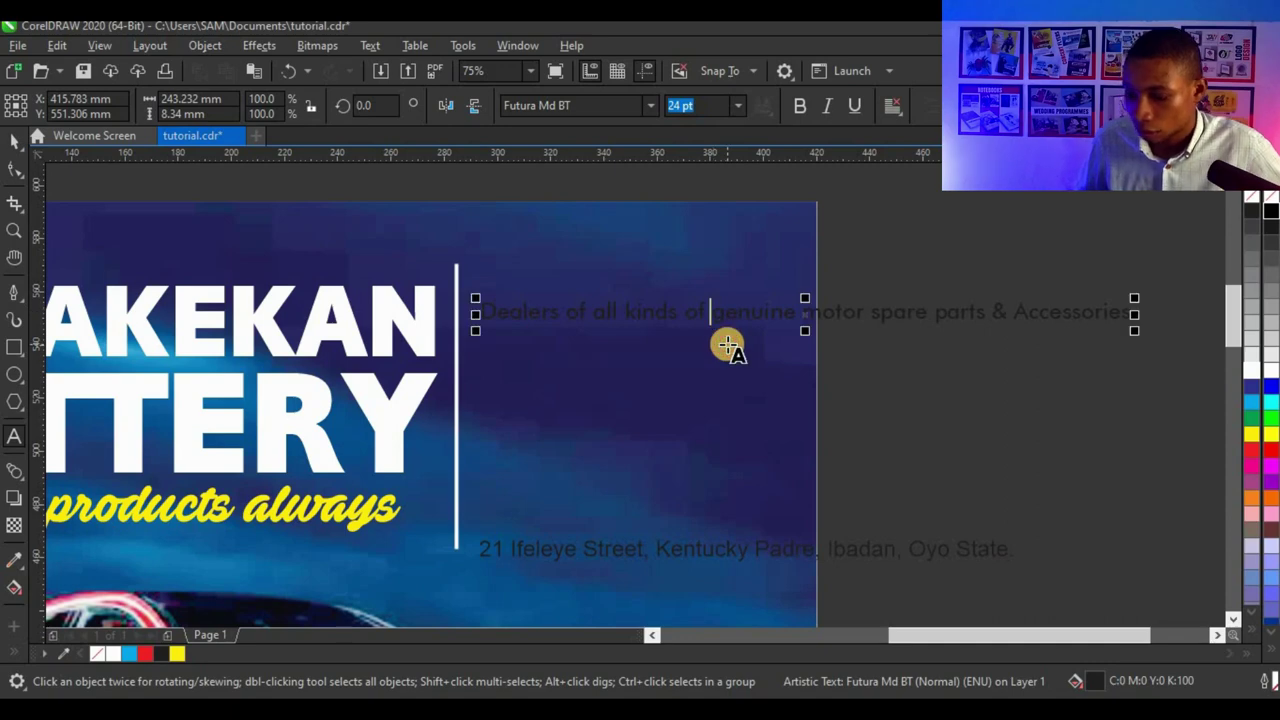
key(Return)
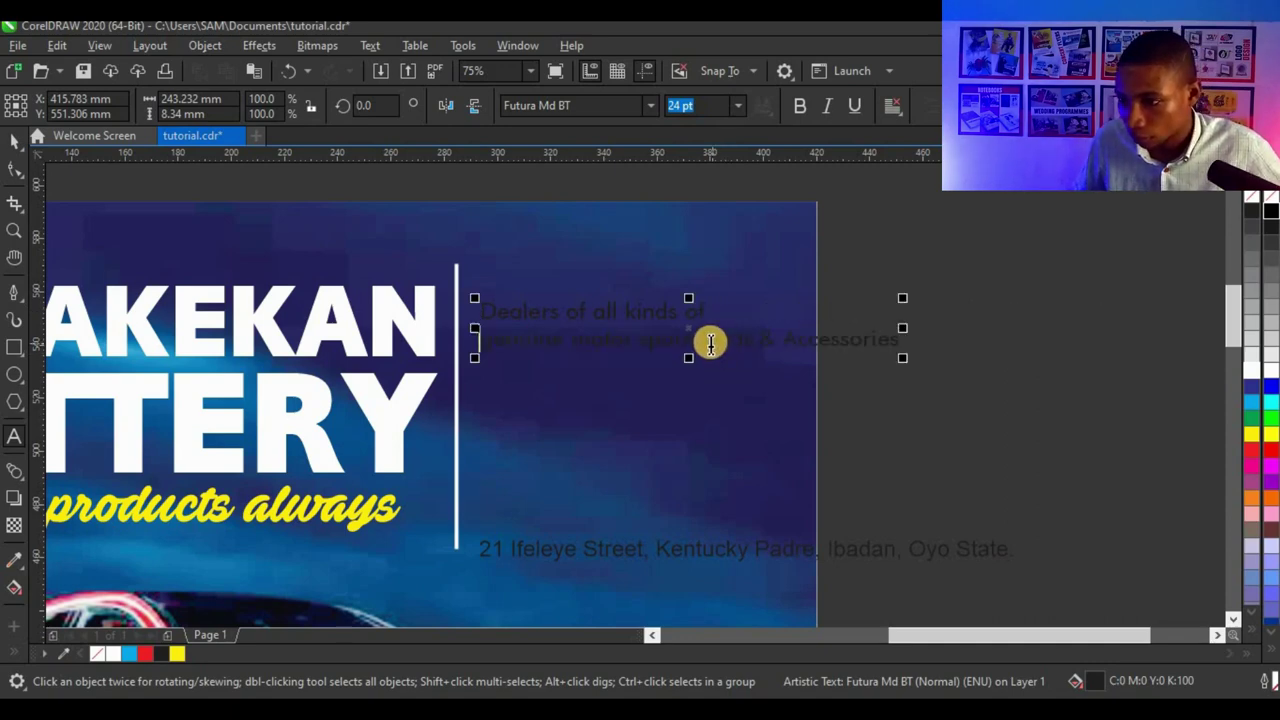
click(708, 343)
key(Return)
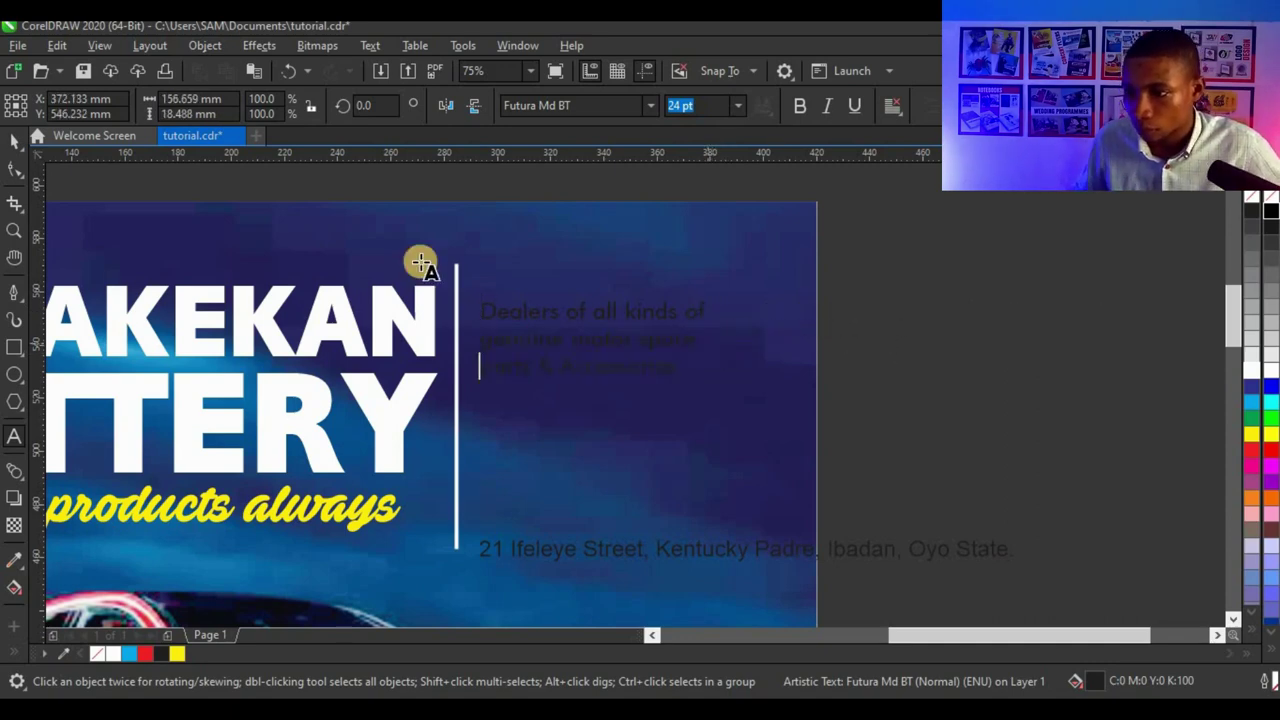
click(12, 140)
- Convert the three-line dealers text to UPPERCASE and fill it with white
drag(626, 345, 632, 355)
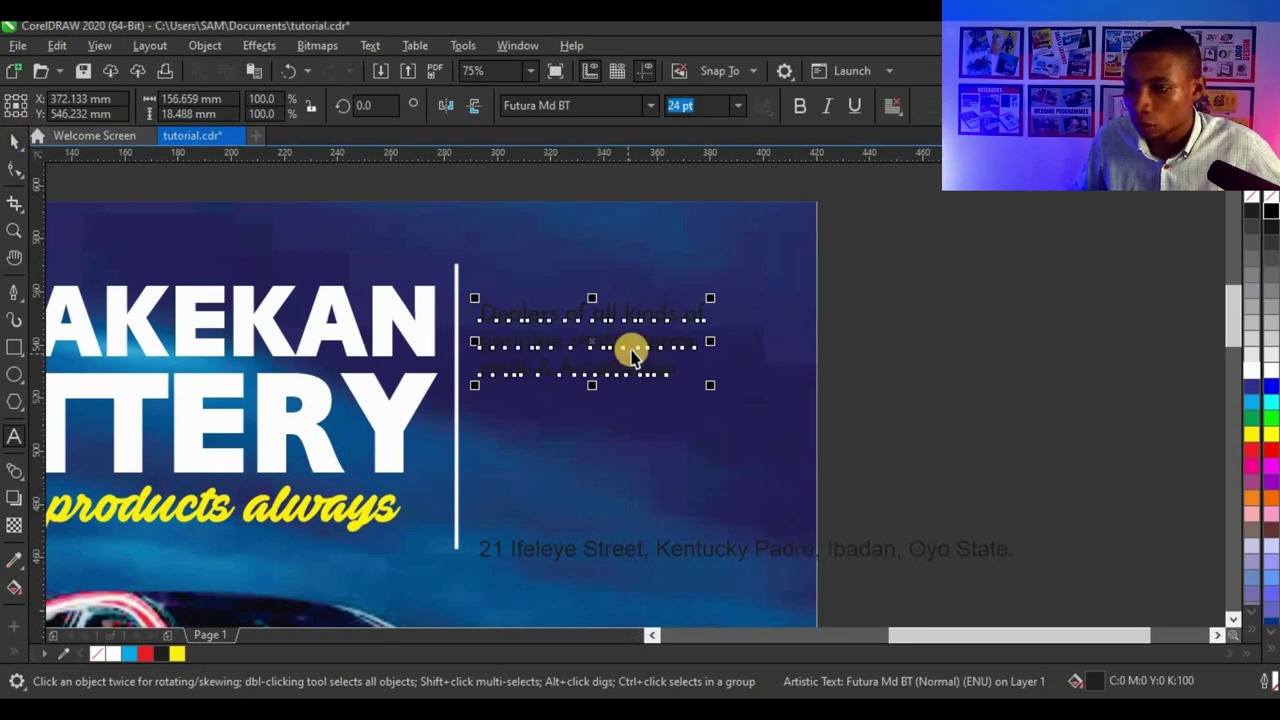
click(372, 46)
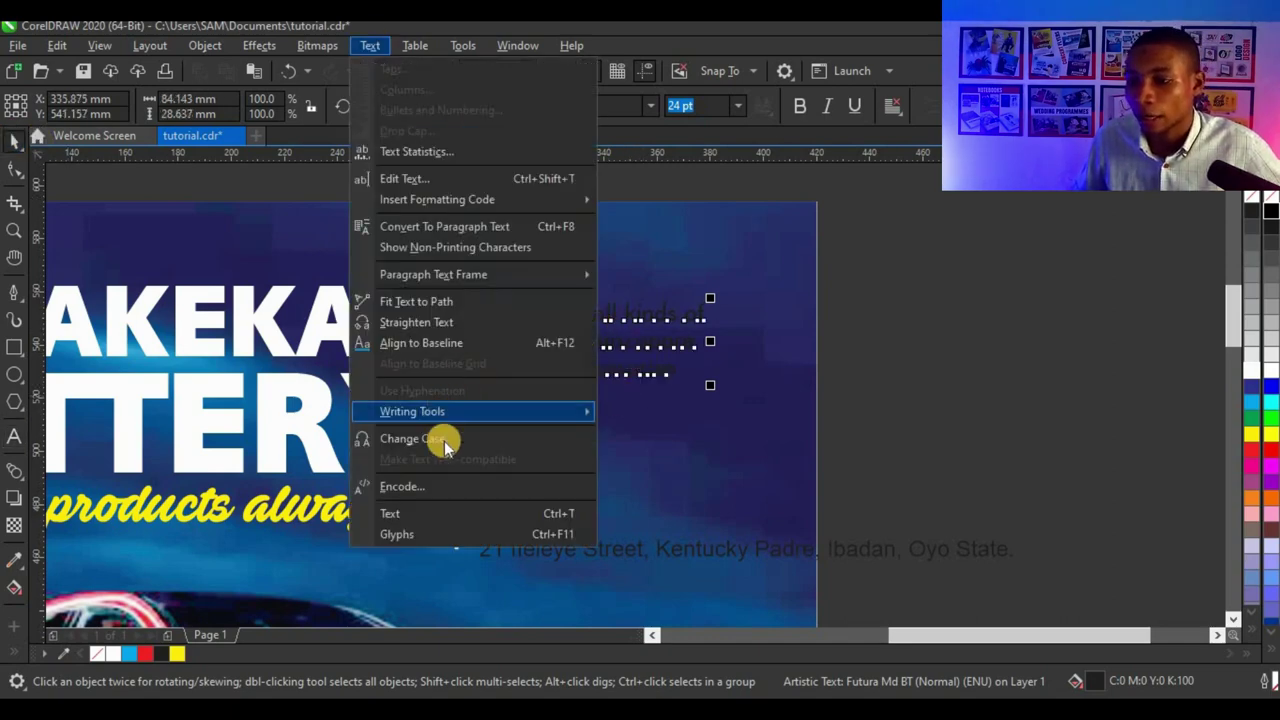
click(448, 442)
click(598, 346)
click(612, 423)
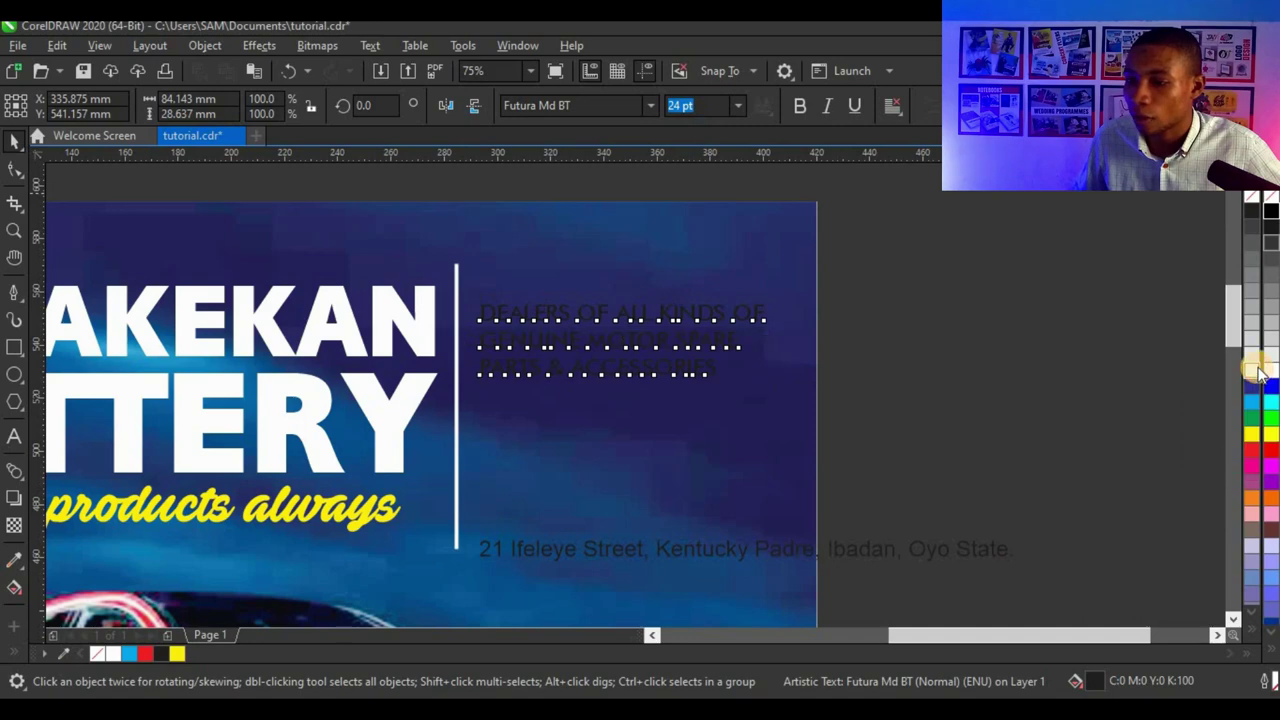
click(1257, 376)
- Slightly tighten the line spacing of the dealers text with the Shape tool
click(14, 170)
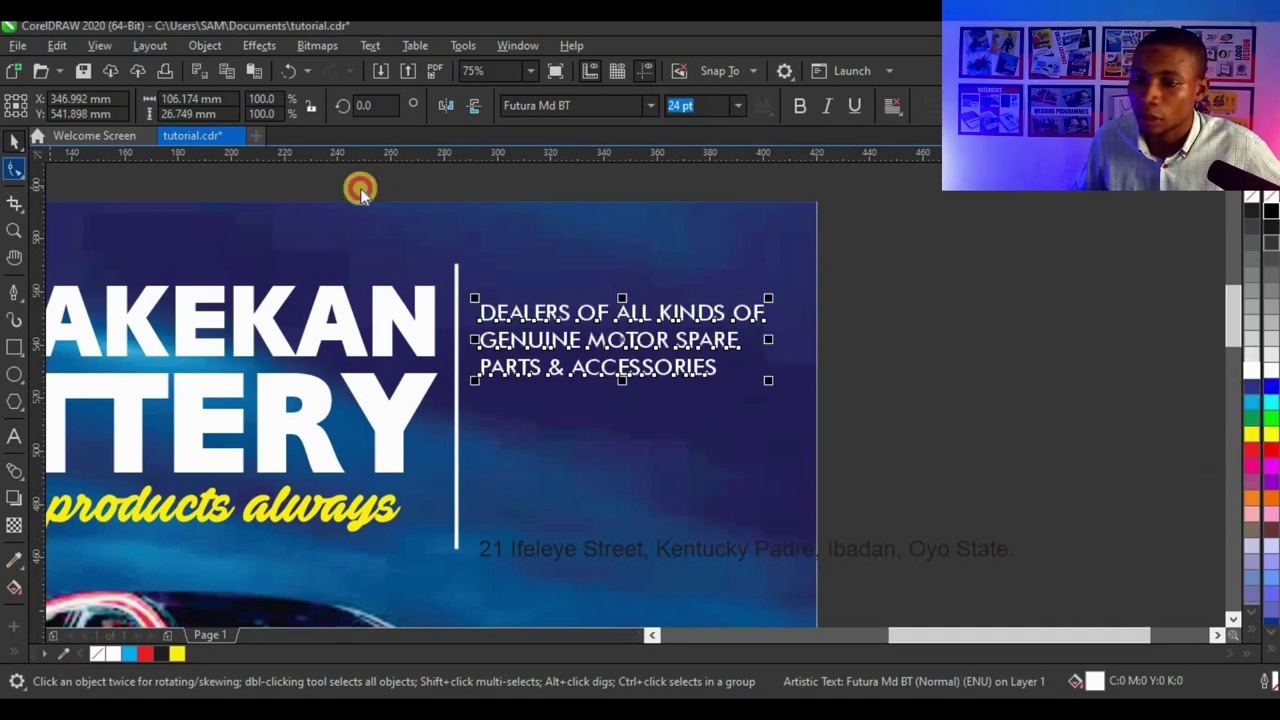
drag(473, 372, 482, 368)
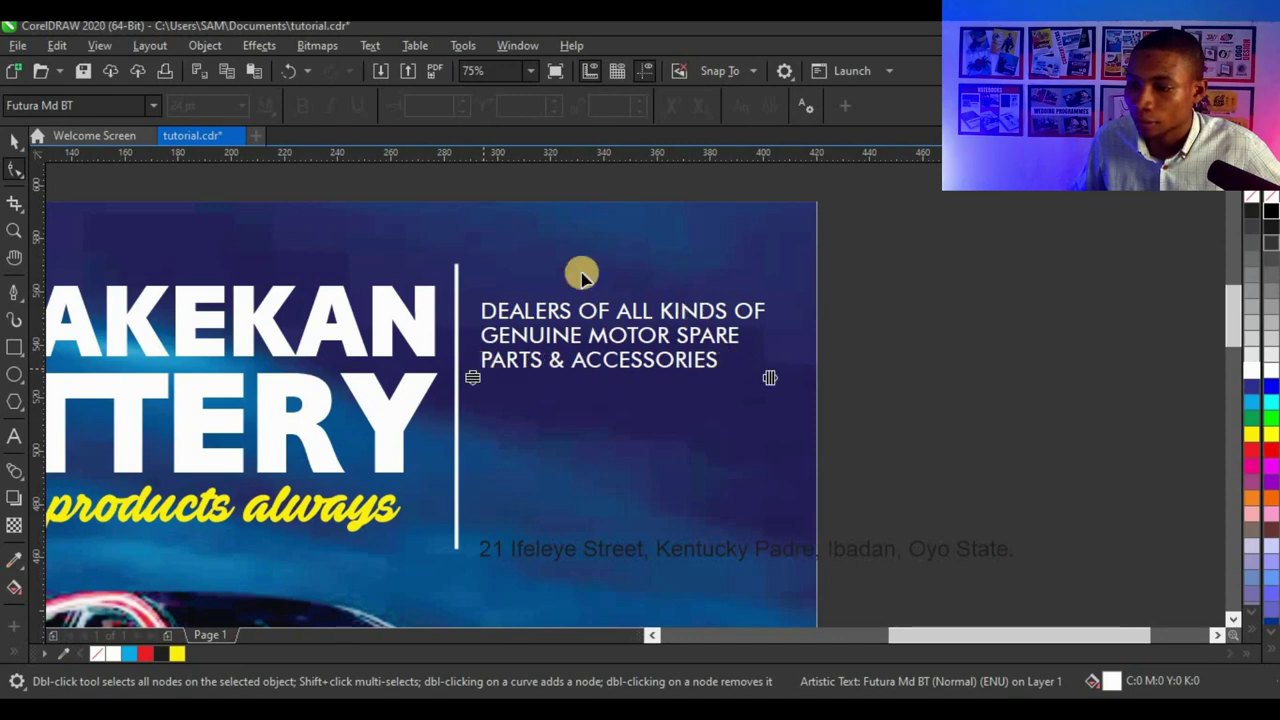
click(10, 138)
click(606, 323)
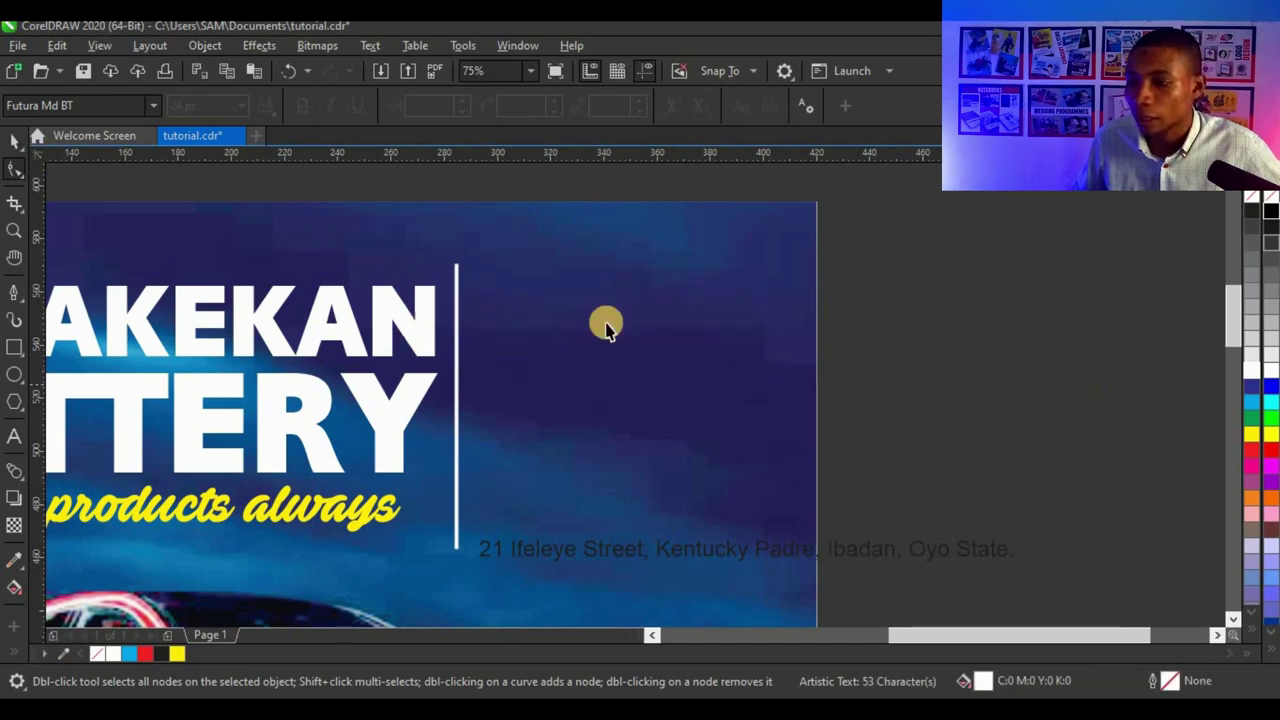
- Move the address line up beneath the dealers text and set its font to Futura Md BT
key(F3)
click(757, 437)
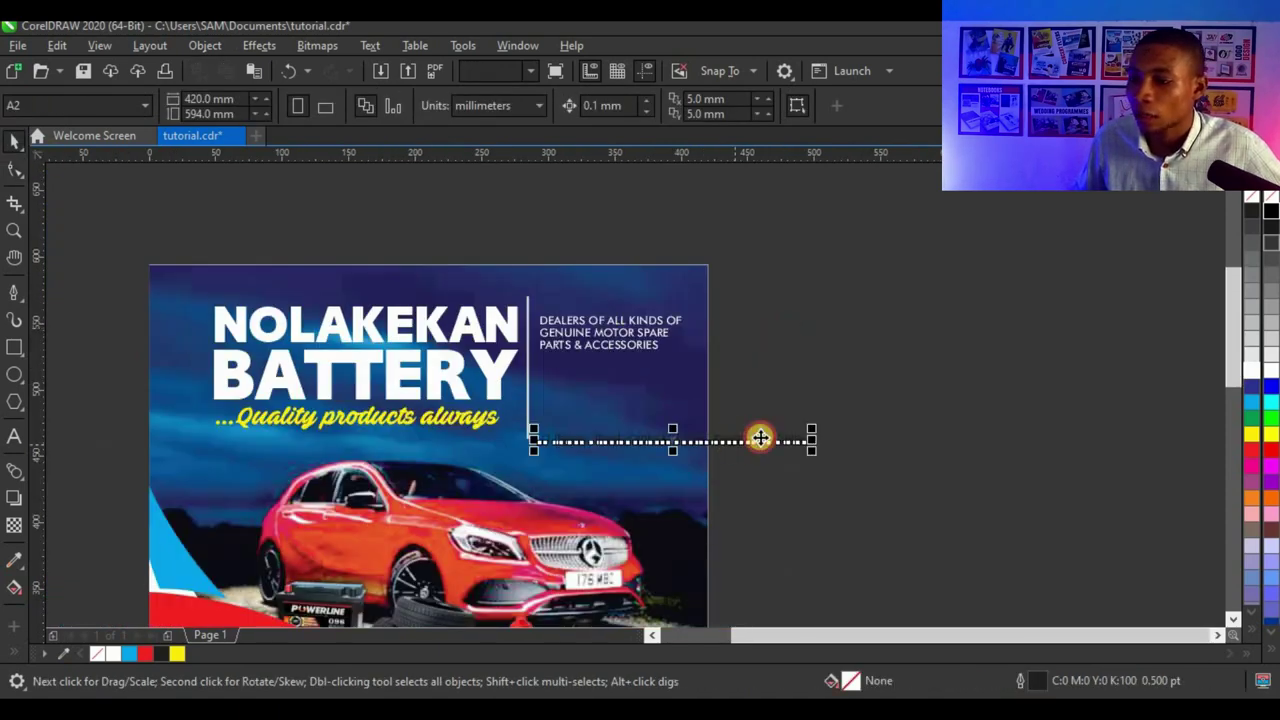
scroll(741, 449, up, 2)
drag(729, 443, 728, 329)
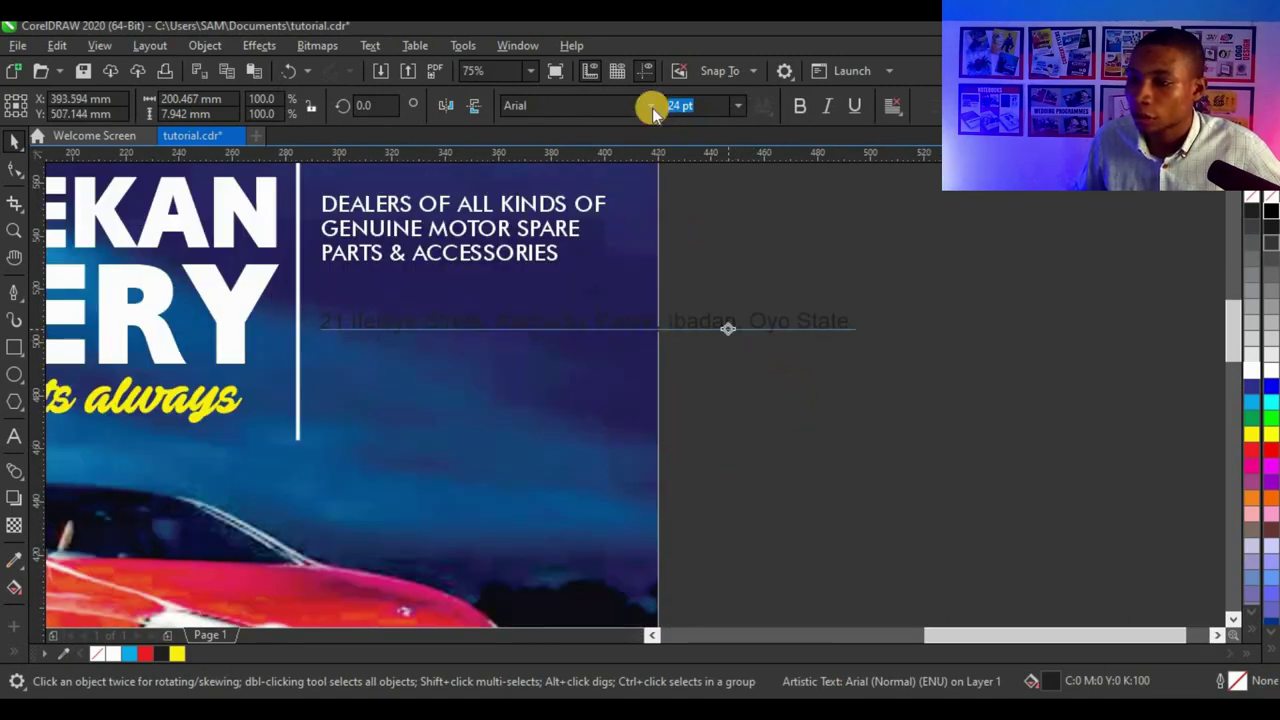
click(652, 106)
click(588, 165)
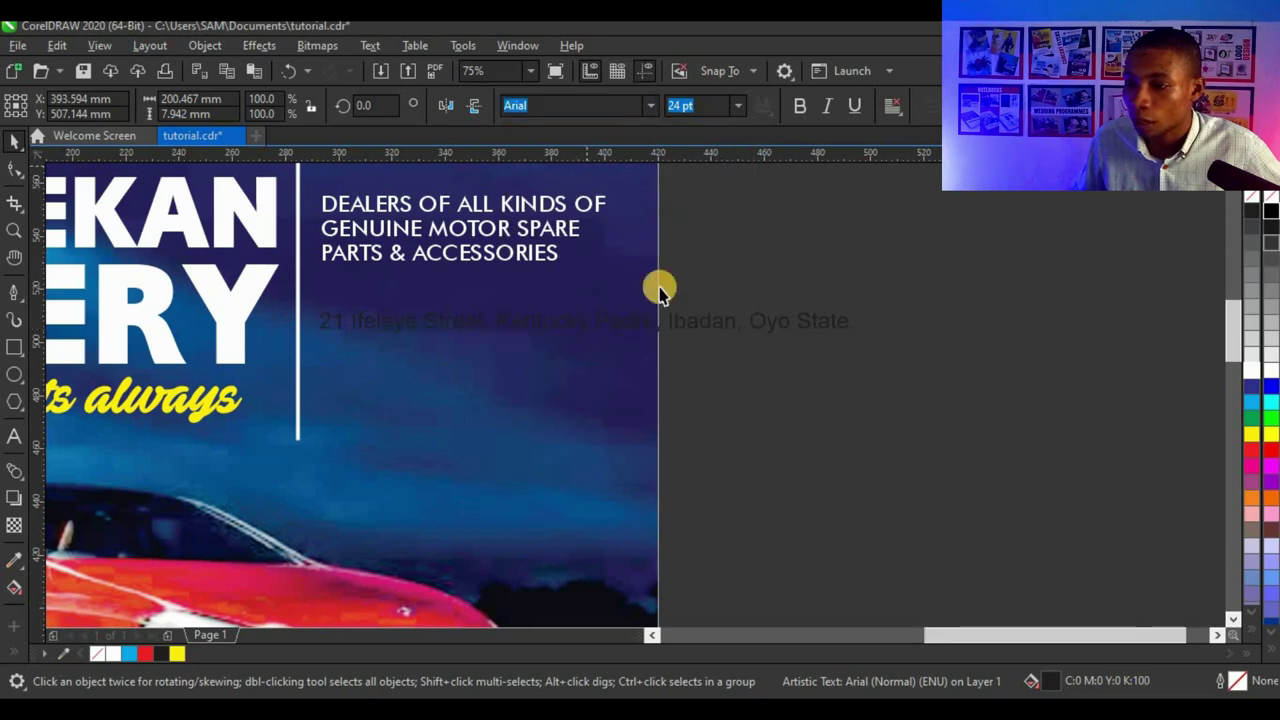
- Convert the address line to UPPERCASE and fill it with white
click(381, 45)
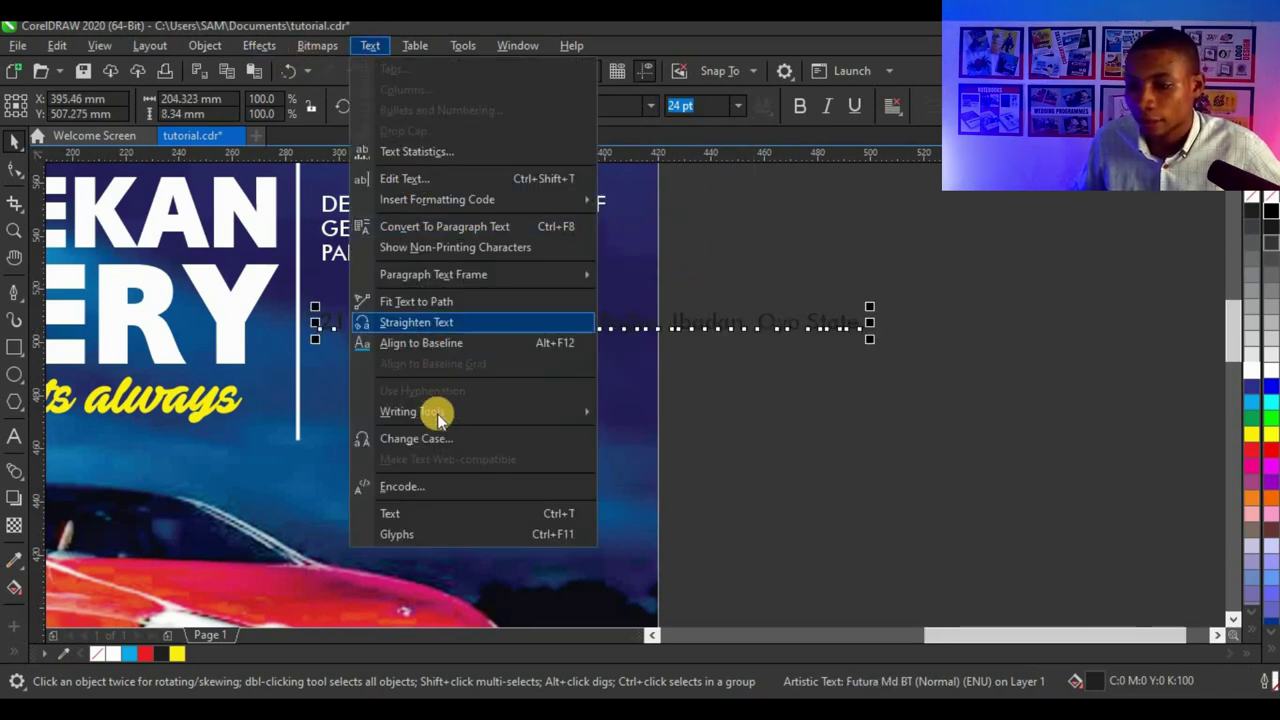
click(434, 436)
click(594, 348)
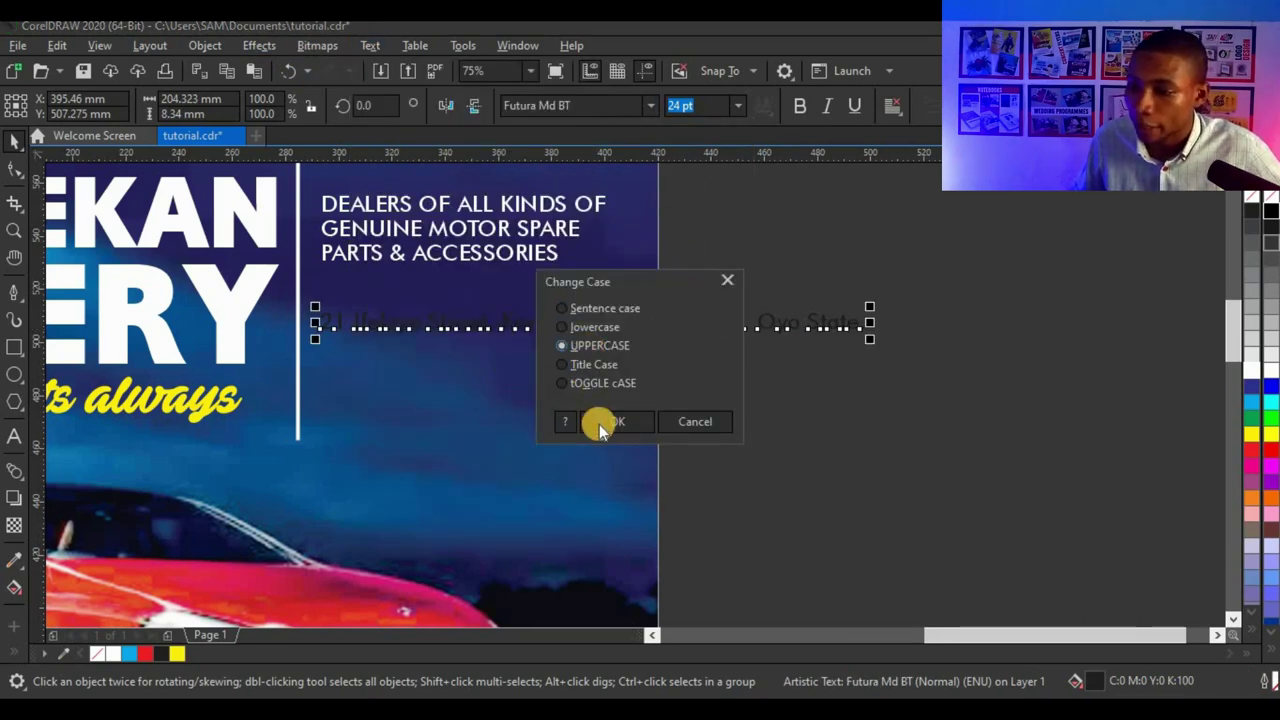
click(600, 423)
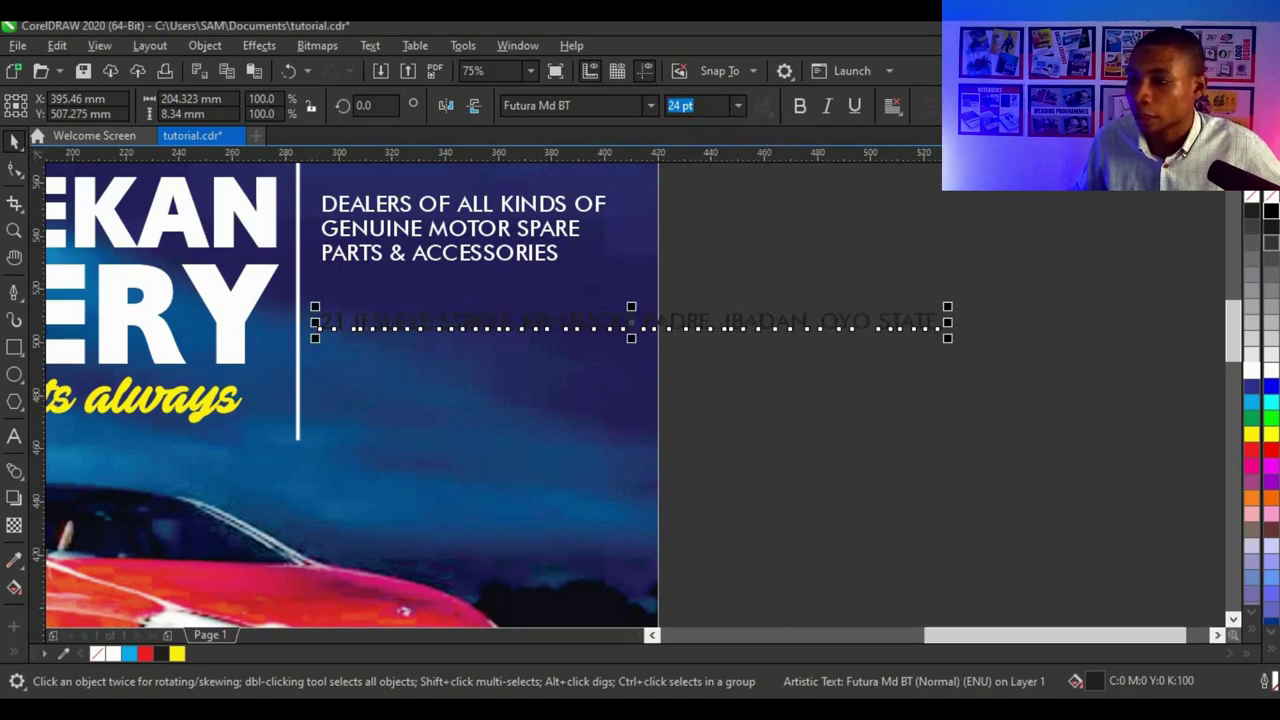
click(1249, 376)
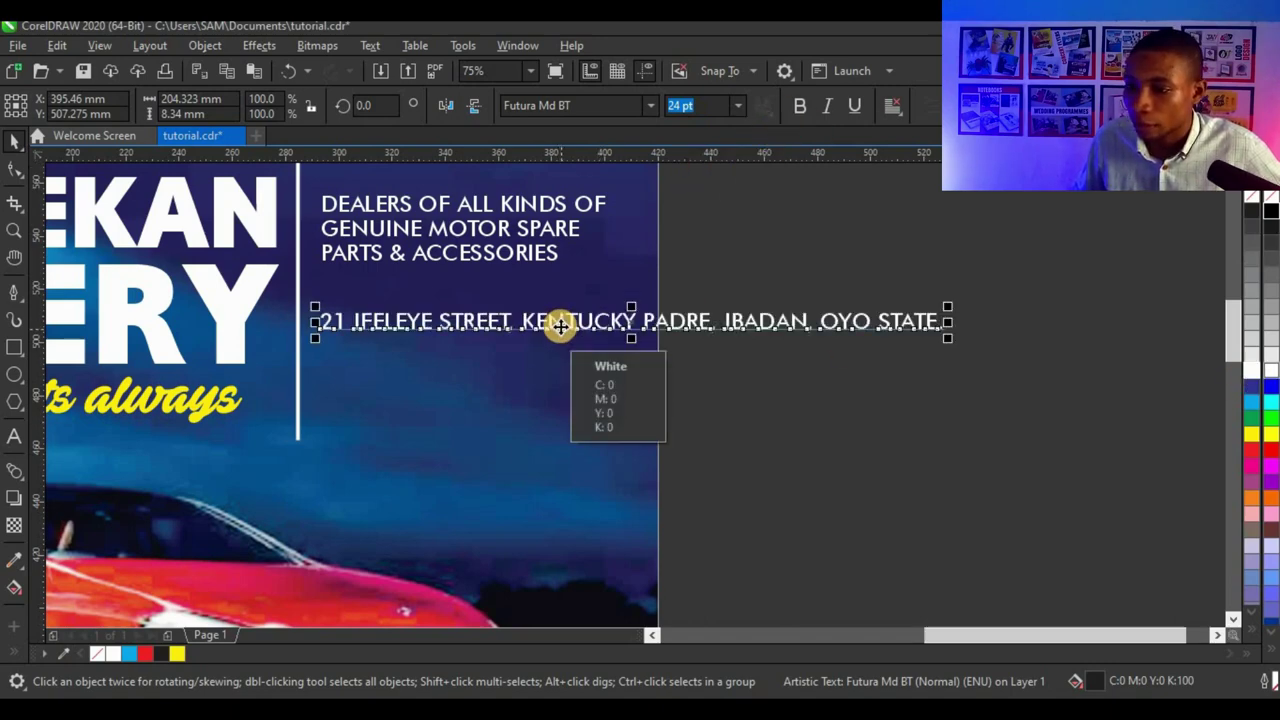
- Split the address into three lines, breaking it after the street name and before the city
double_click(523, 318)
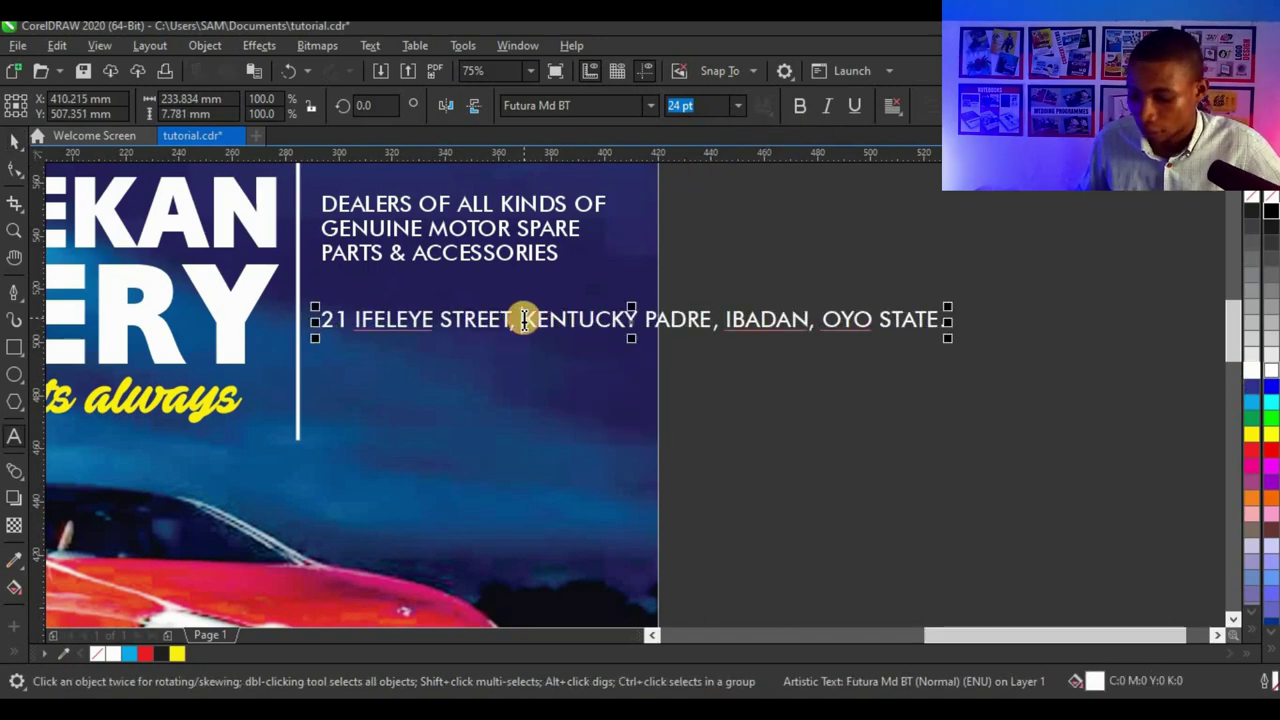
key(BackSpace)
key(Return)
click(521, 346)
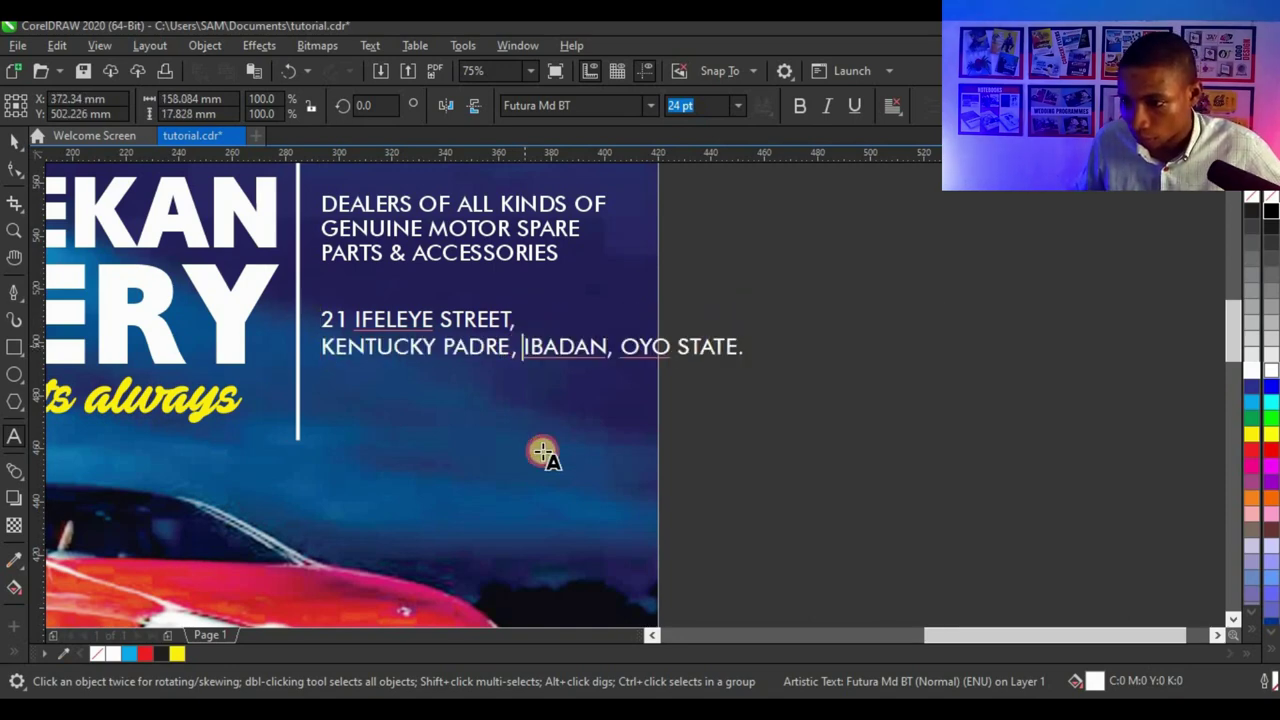
key(BackSpace)
key(Return)
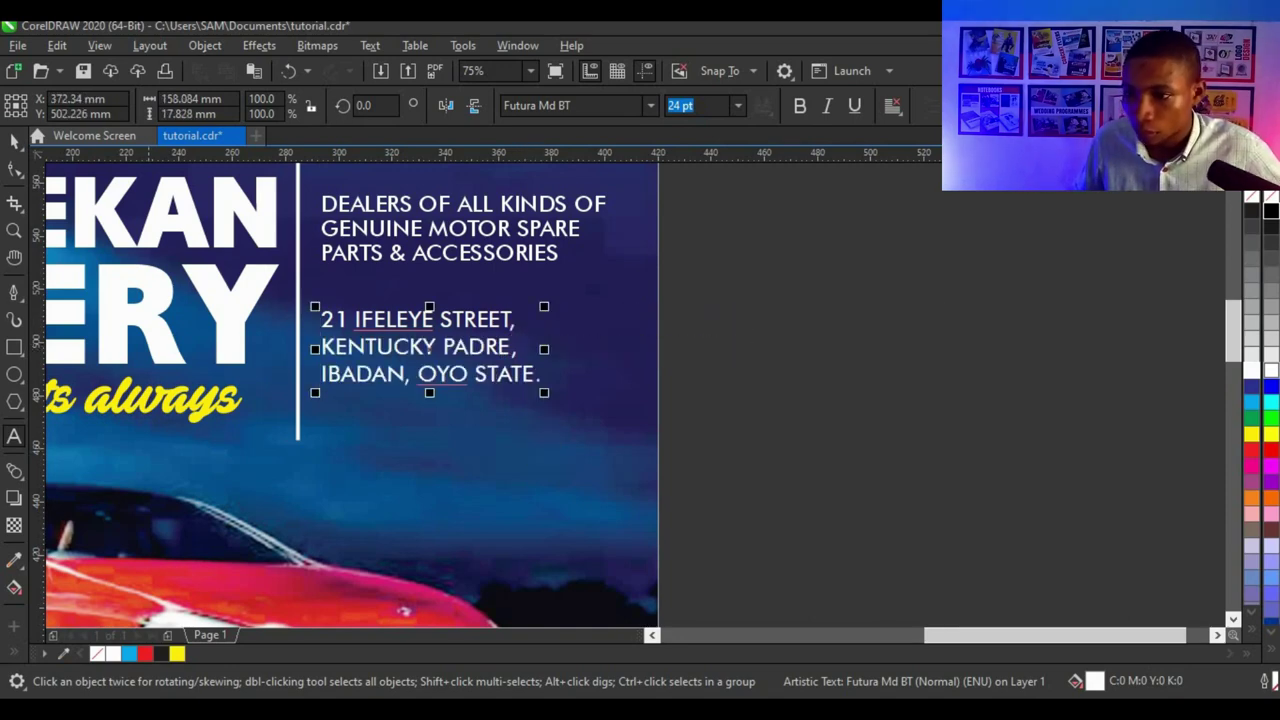
- Scale the three-line address text up to about 99 mm wide beneath the dealers text
click(18, 140)
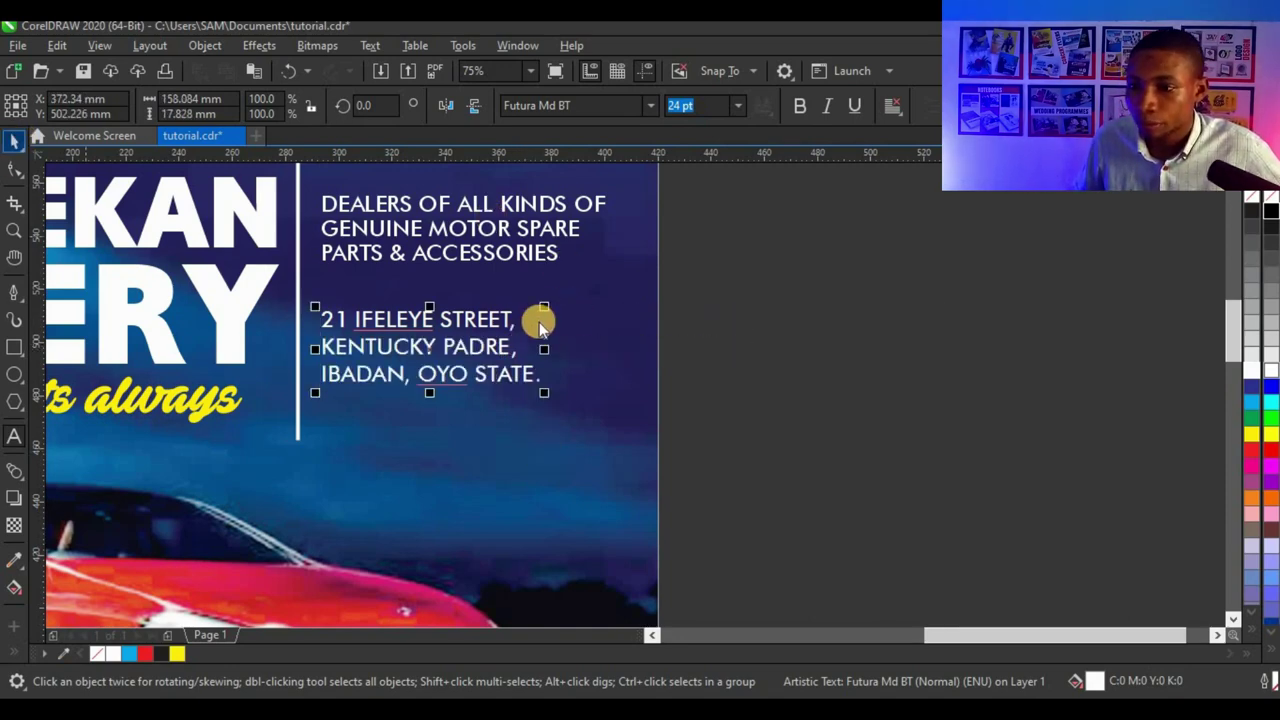
shift+click(524, 258)
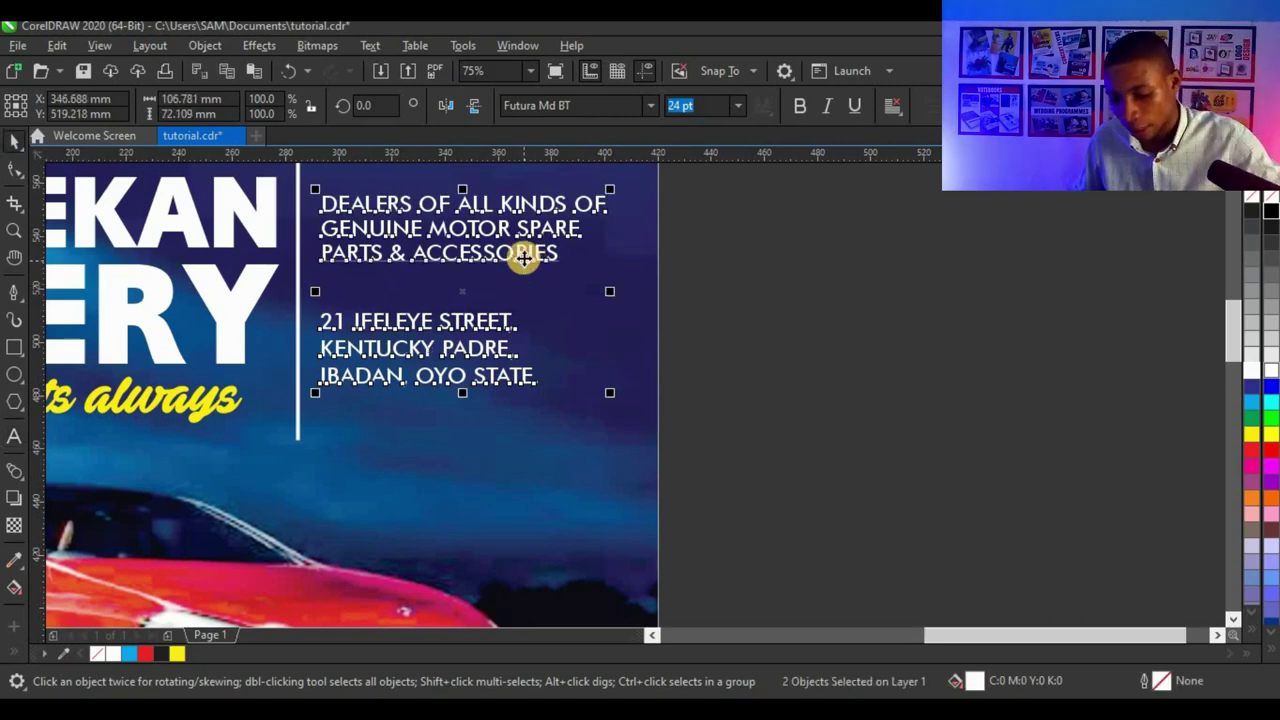
click(486, 323)
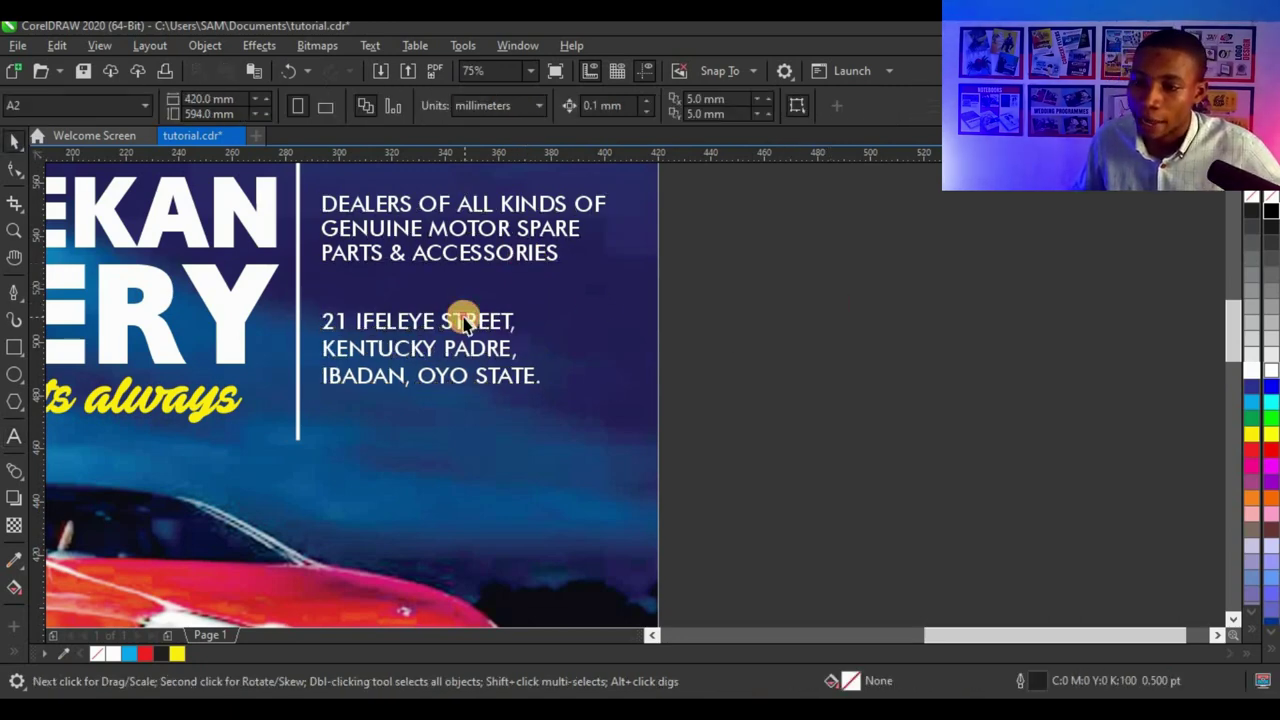
drag(546, 310, 592, 284)
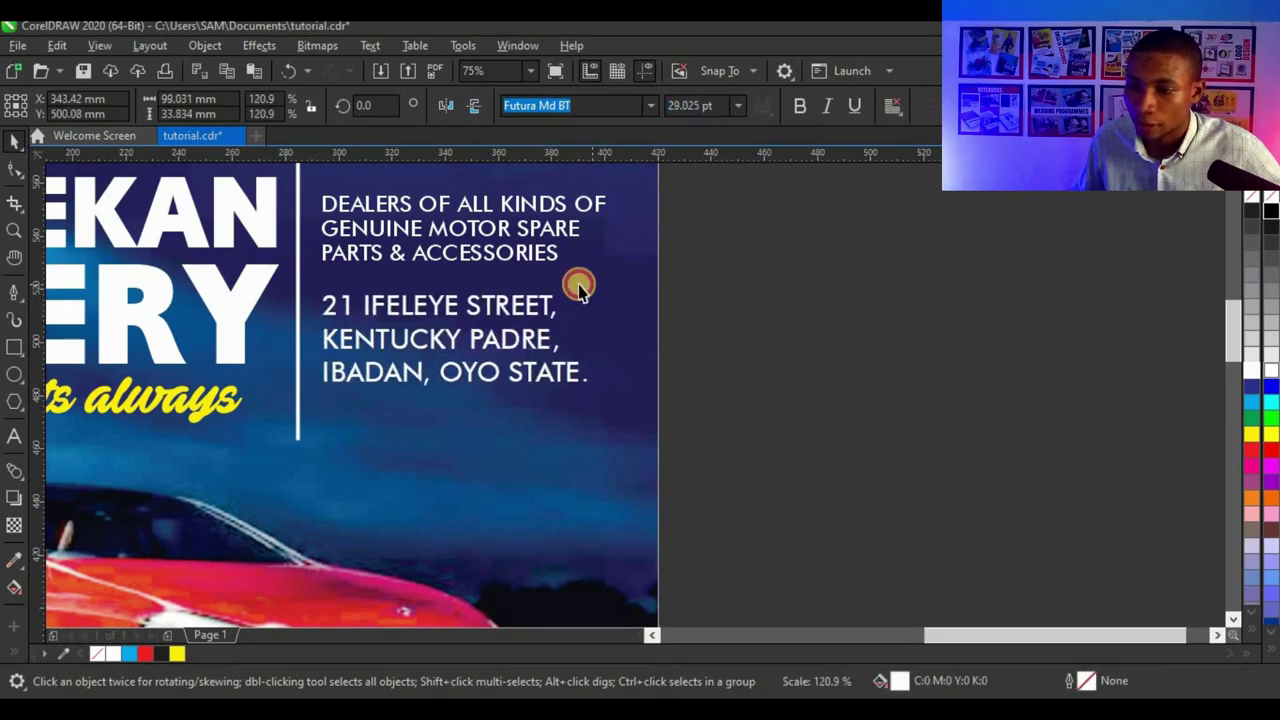
- Tighten the line spacing of the address text slightly with the Shape tool
click(14, 170)
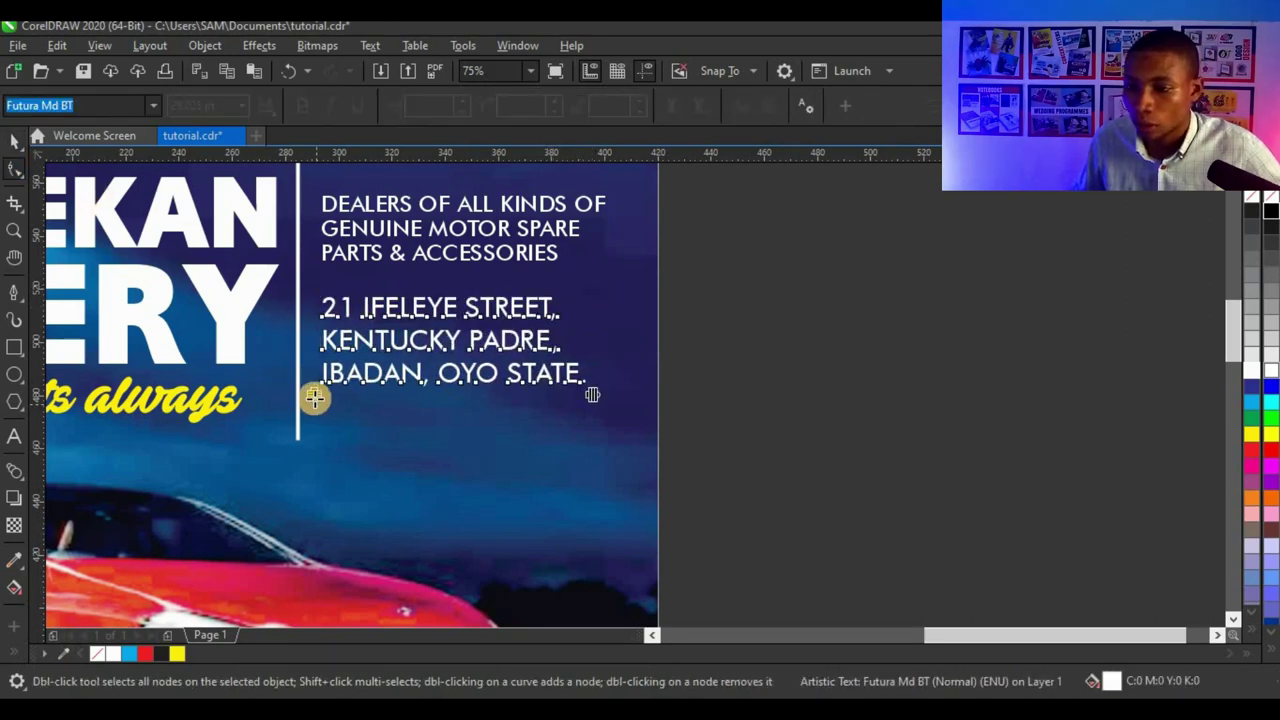
drag(316, 383, 314, 371)
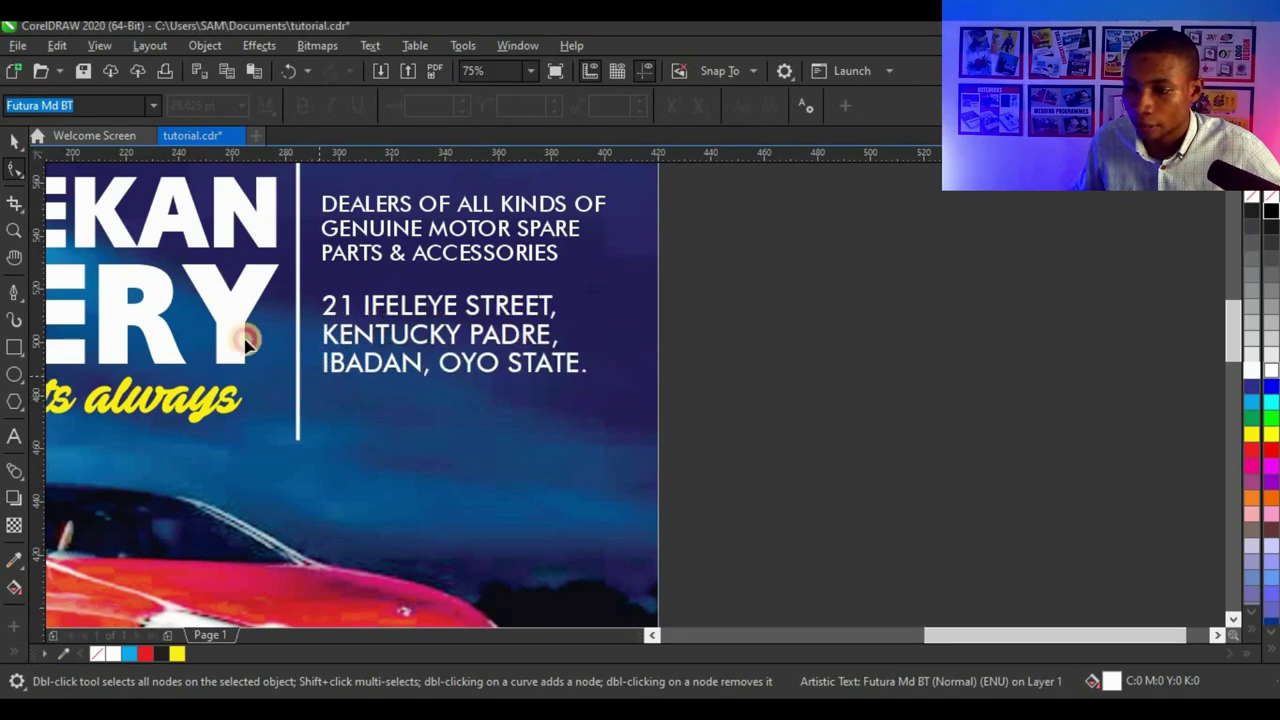
click(14, 141)
click(808, 356)
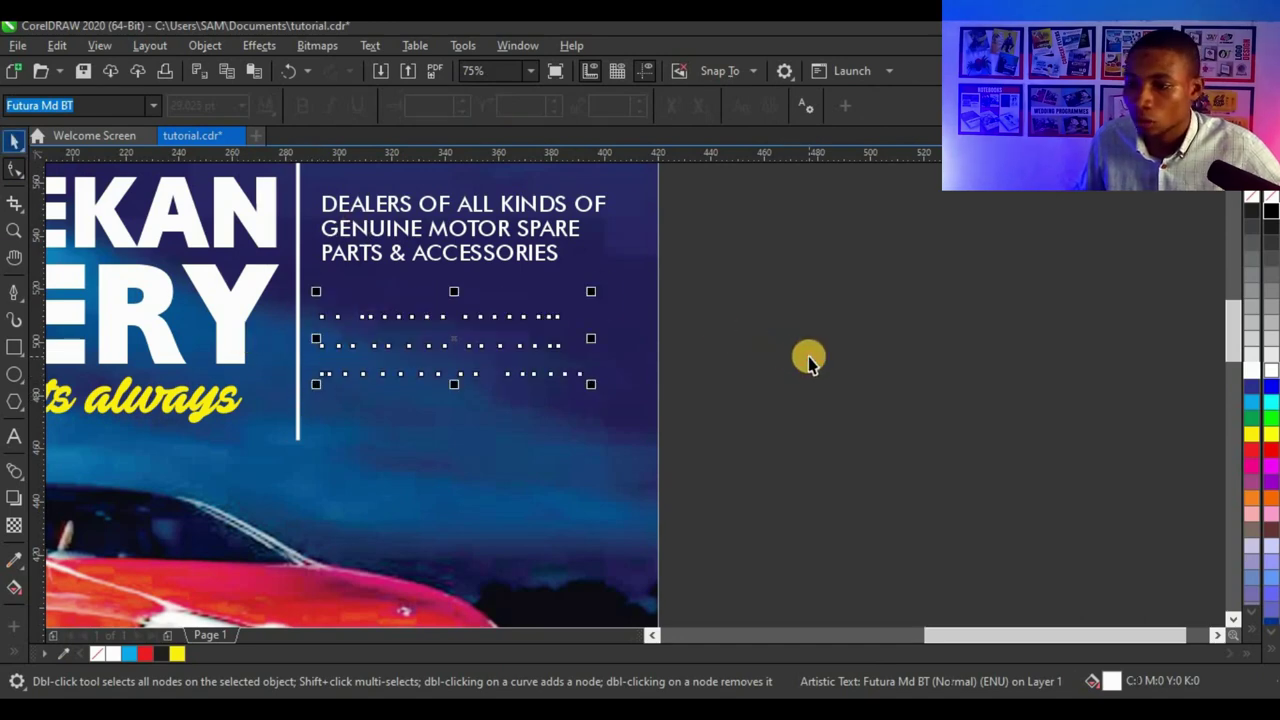
- Group the dealers text with the address and centre the group vertically on the white divider line
scroll(286, 170, up, 1)
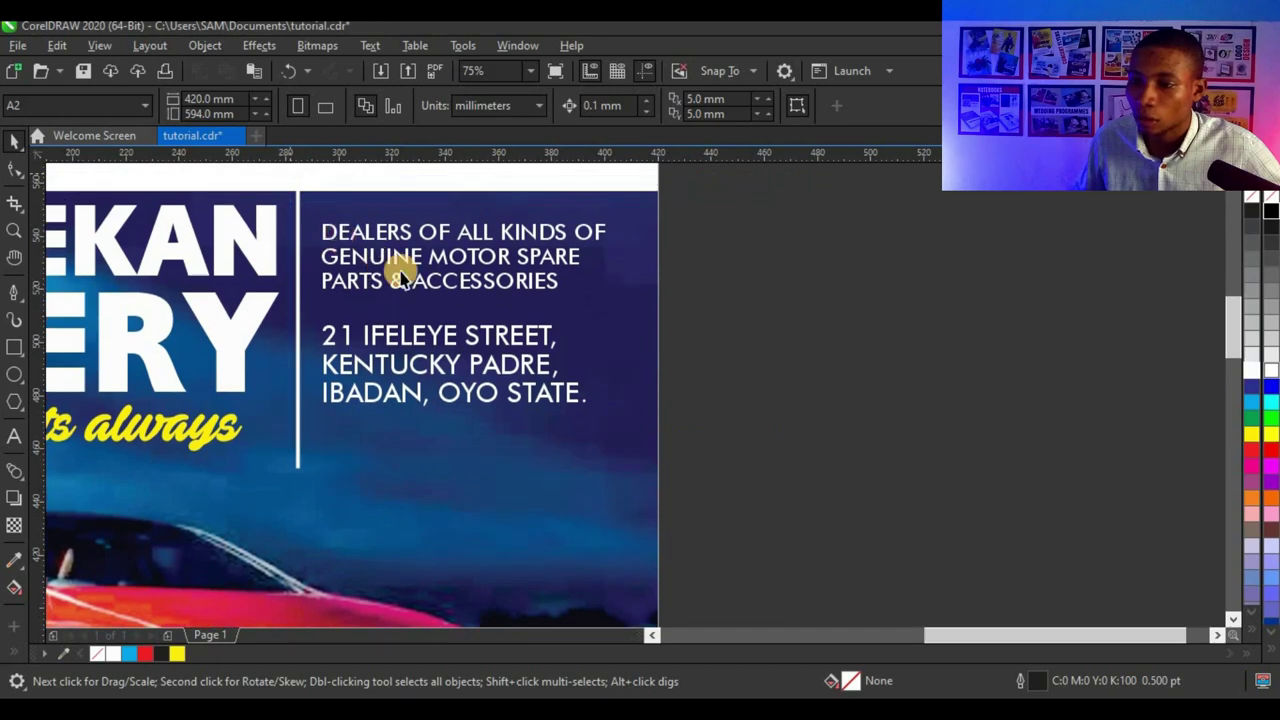
click(400, 278)
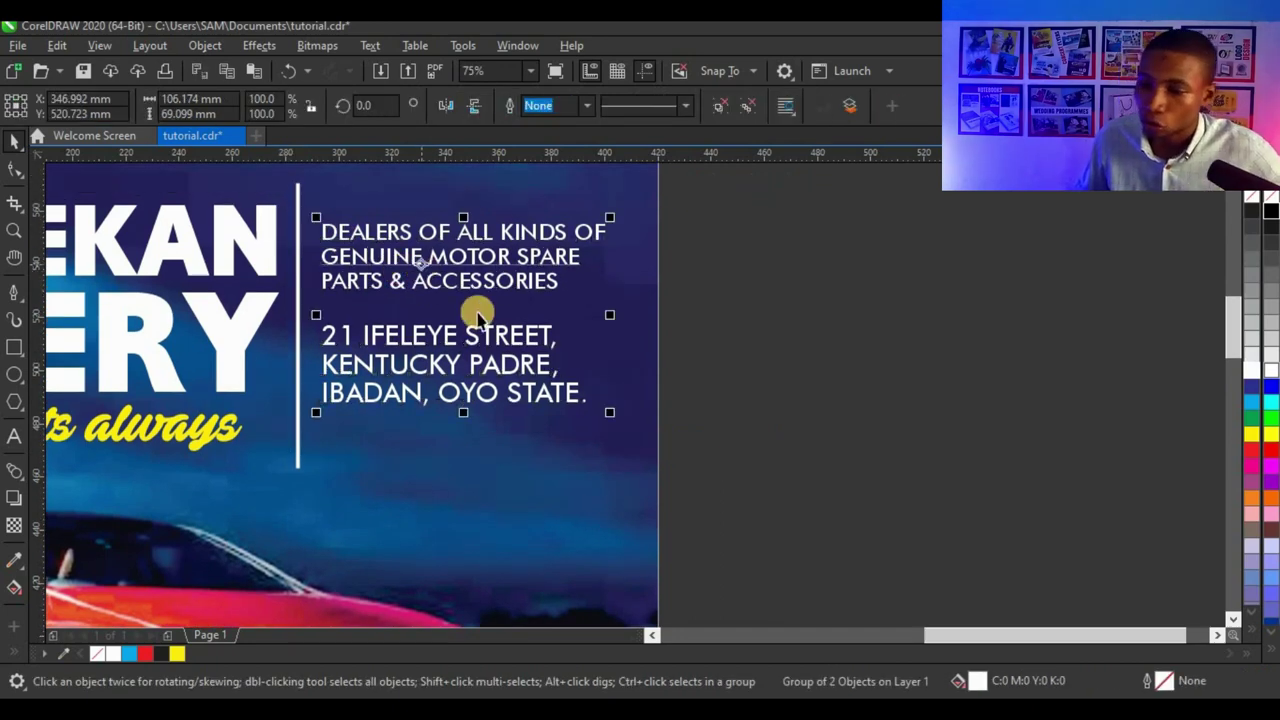
scroll(457, 329, down, 2)
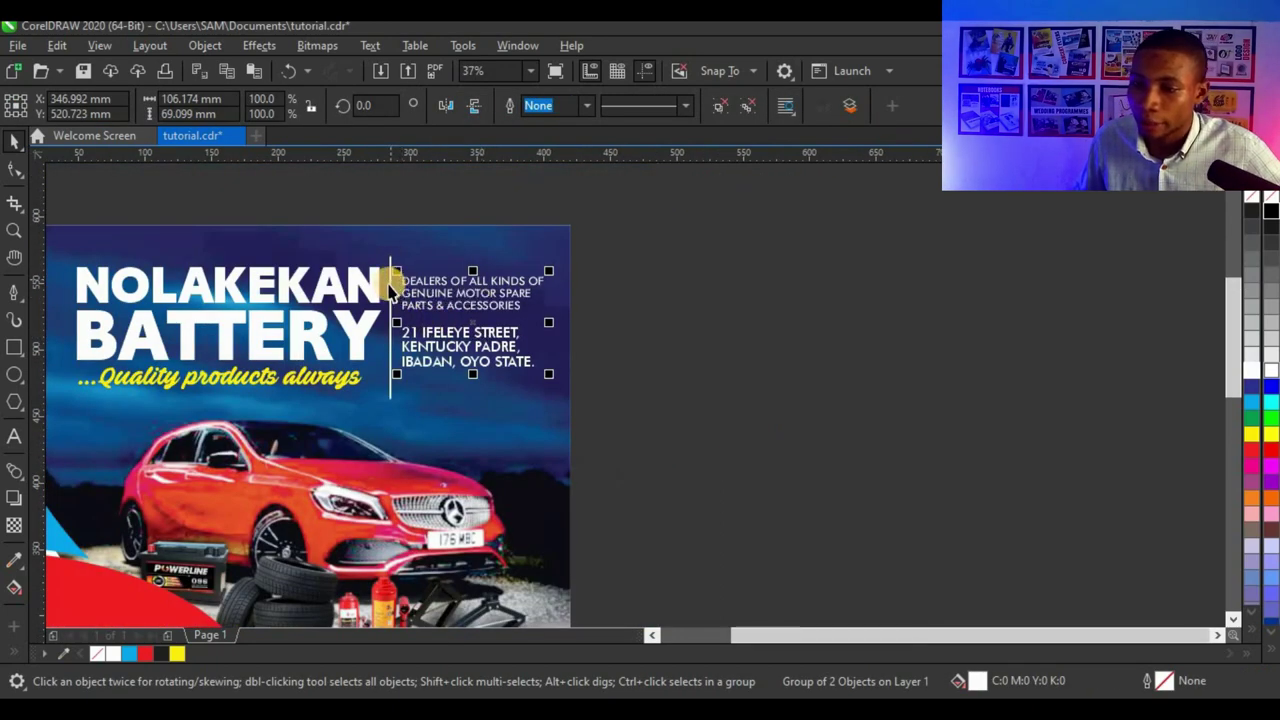
scroll(392, 289, up, 2)
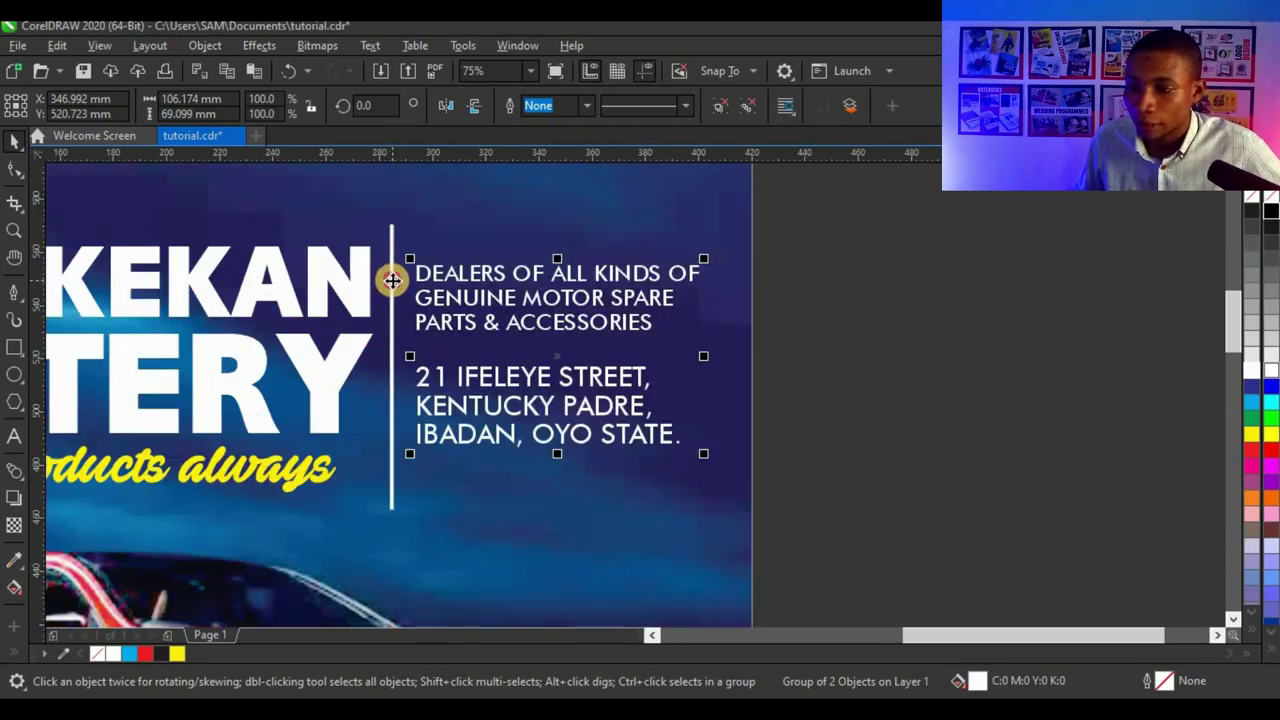
shift+click(392, 280)
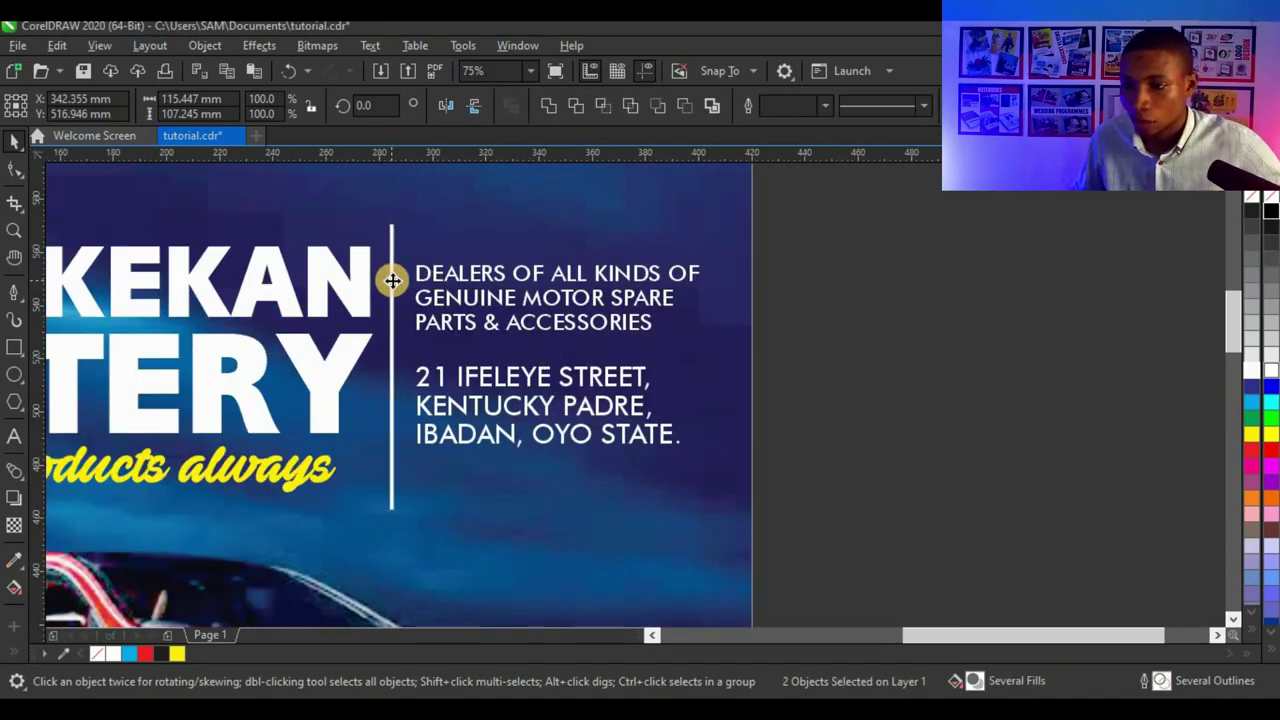
key(e)
key(Escape)
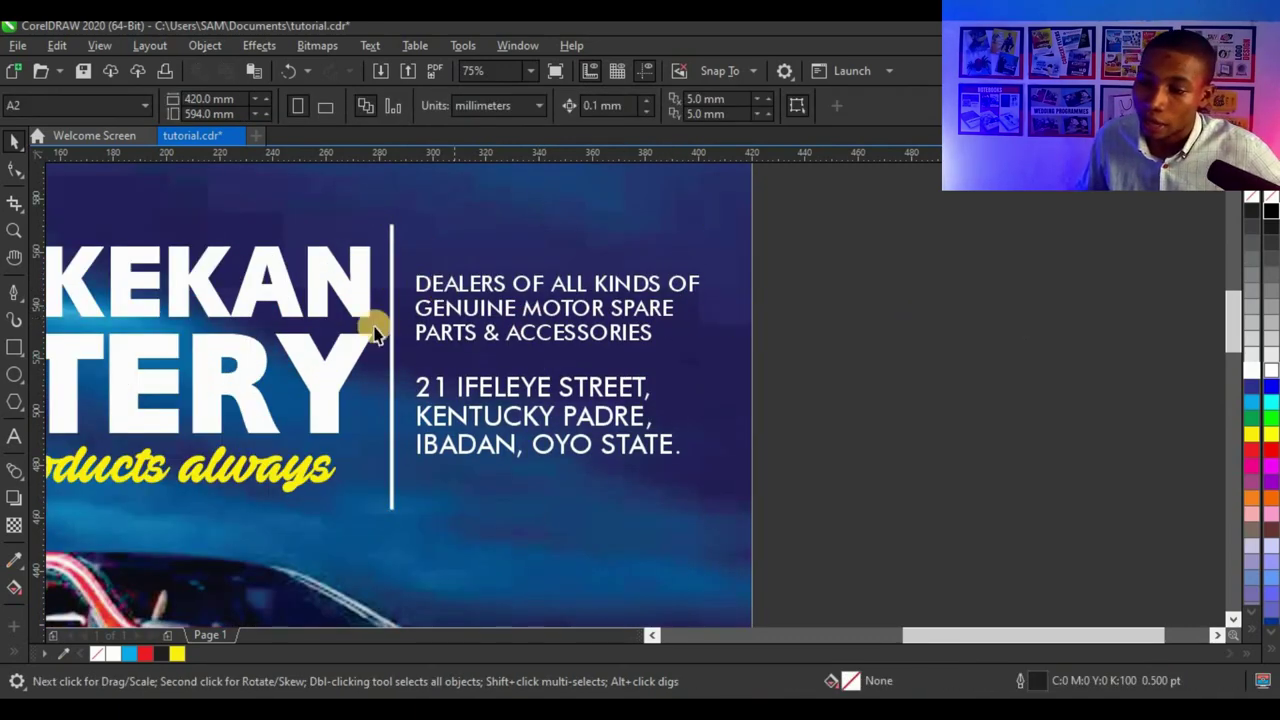
- Group all header text with the divider line and centre the group horizontally on the car background photo
scroll(686, 306, down, 1)
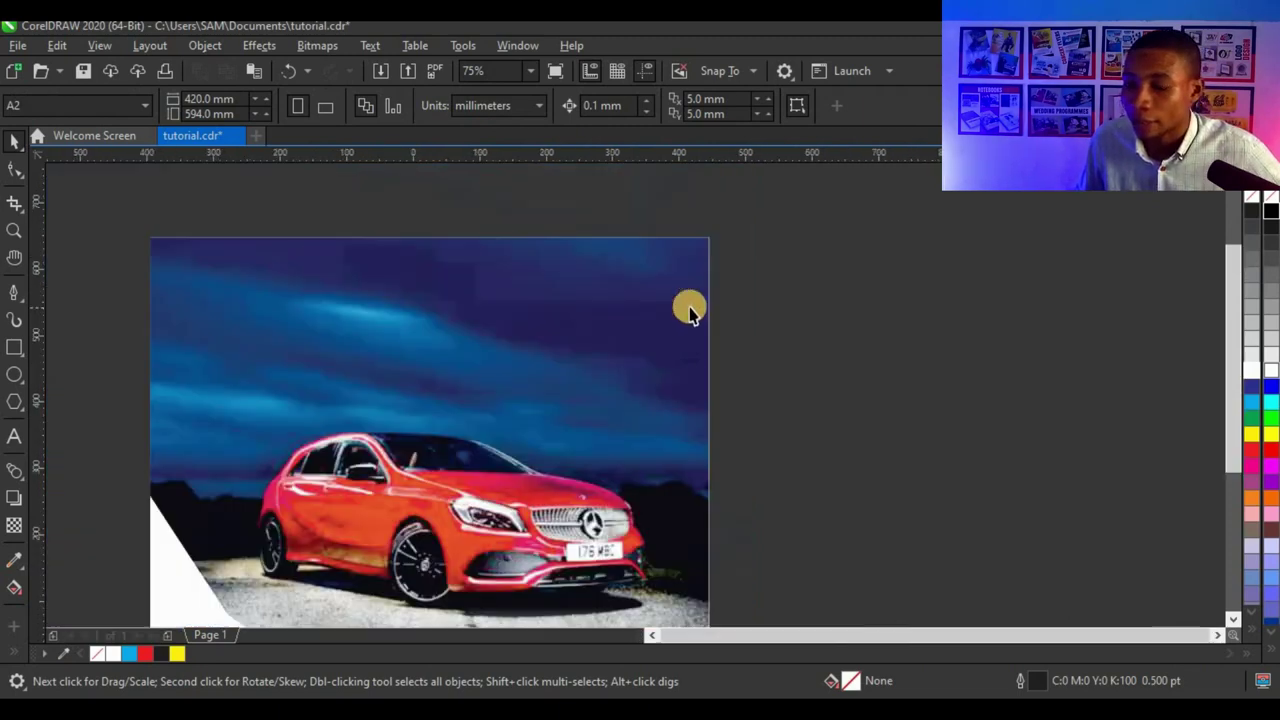
scroll(777, 280, down, 1)
drag(853, 251, 382, 382)
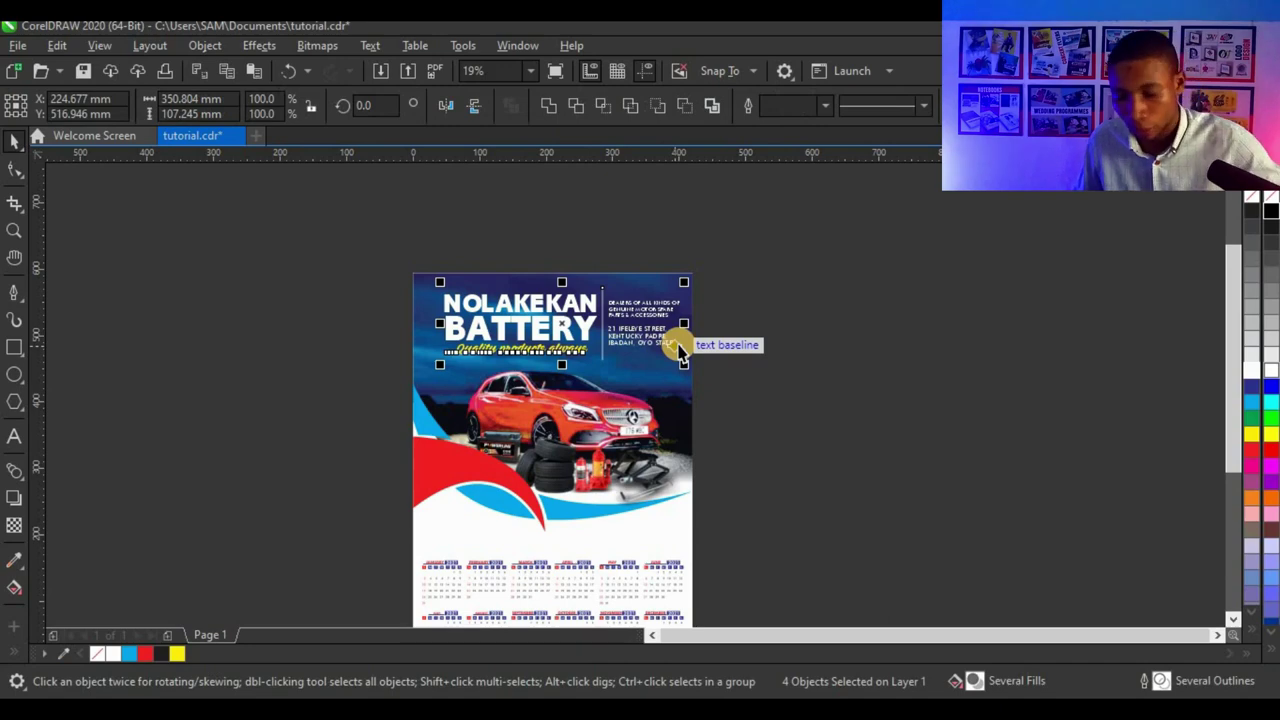
key(ctrl+g)
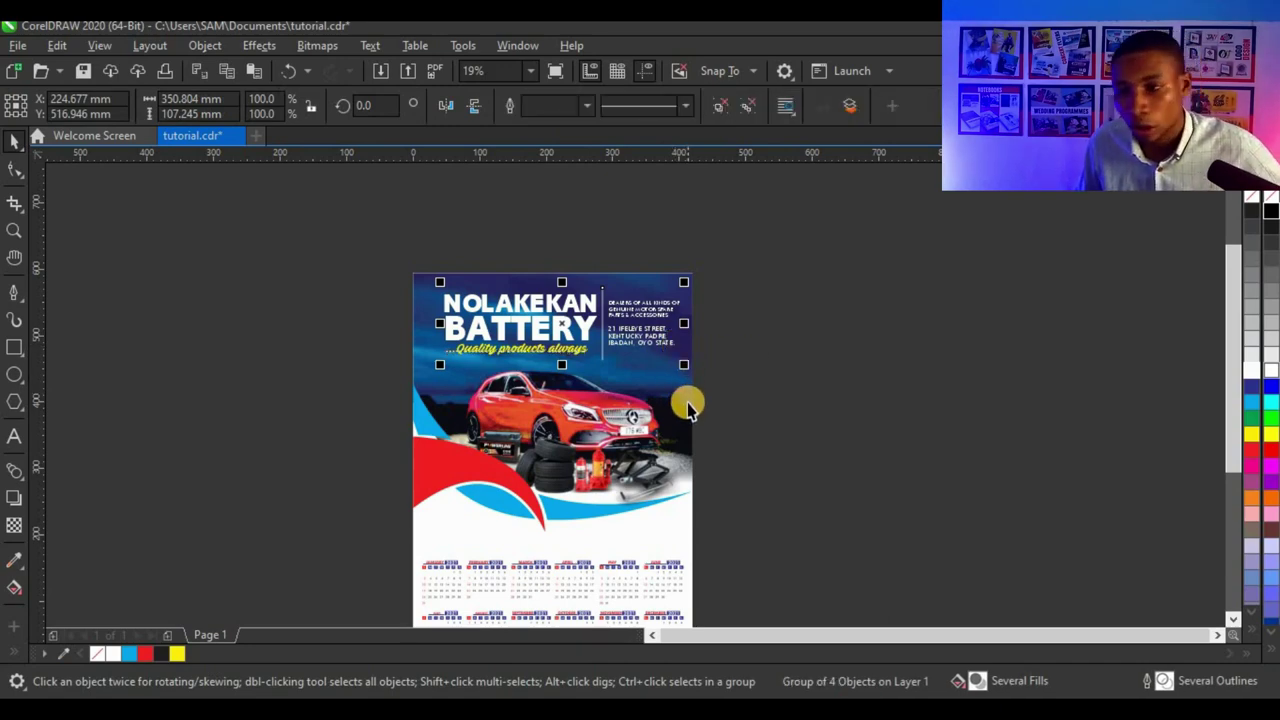
shift+click(686, 400)
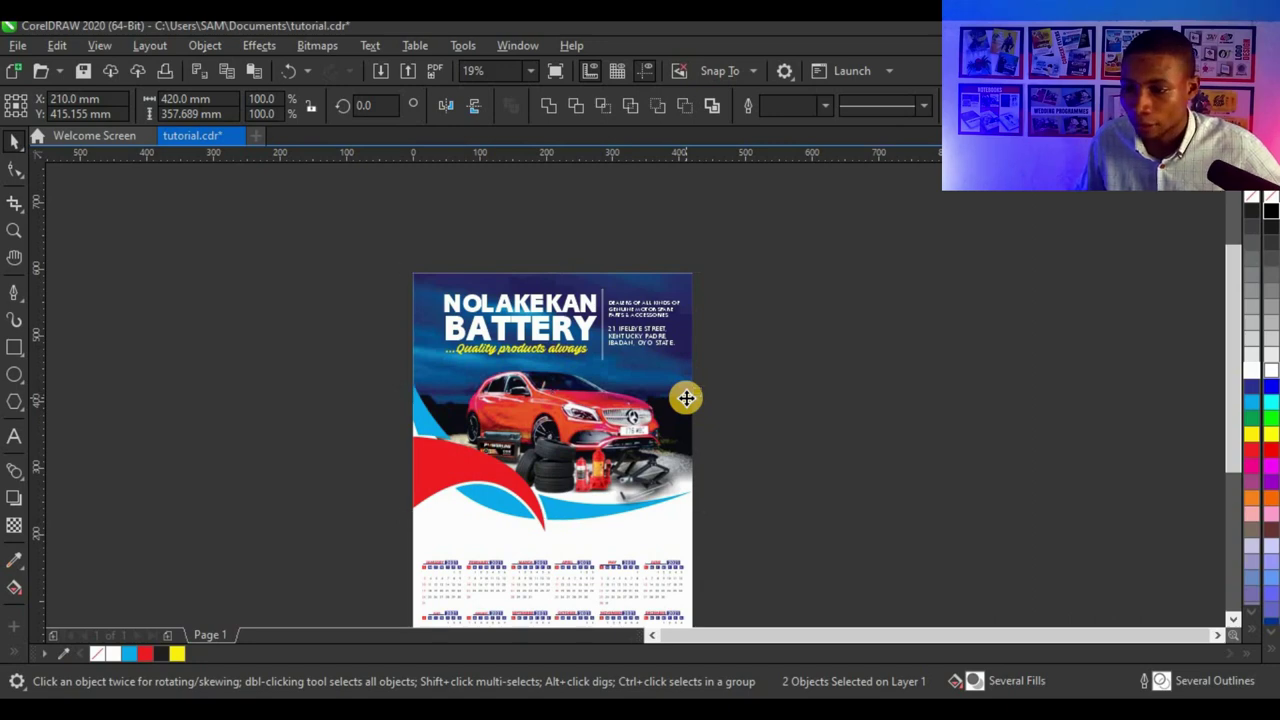
key(c)
key(Escape)
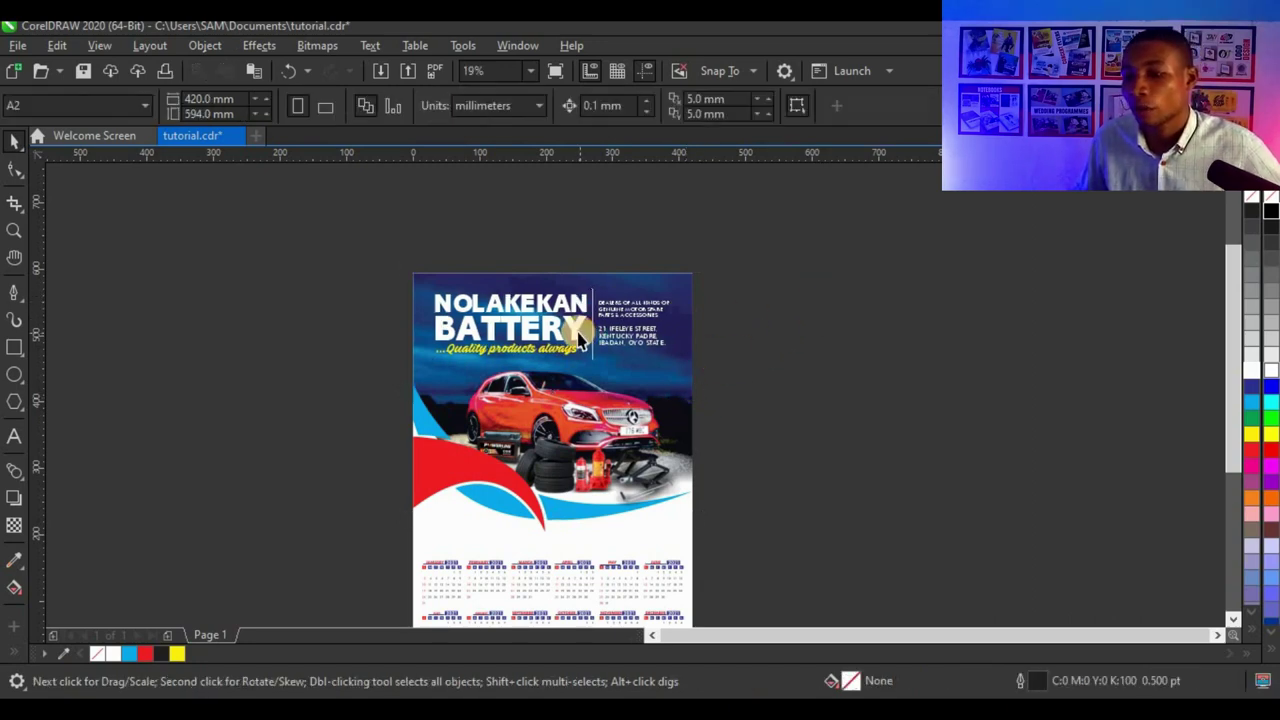
- Ungroup the header and group only the NOLAKEKAN BATTERY title with its yellow tagline
scroll(578, 340, up, 2)
click(578, 332)
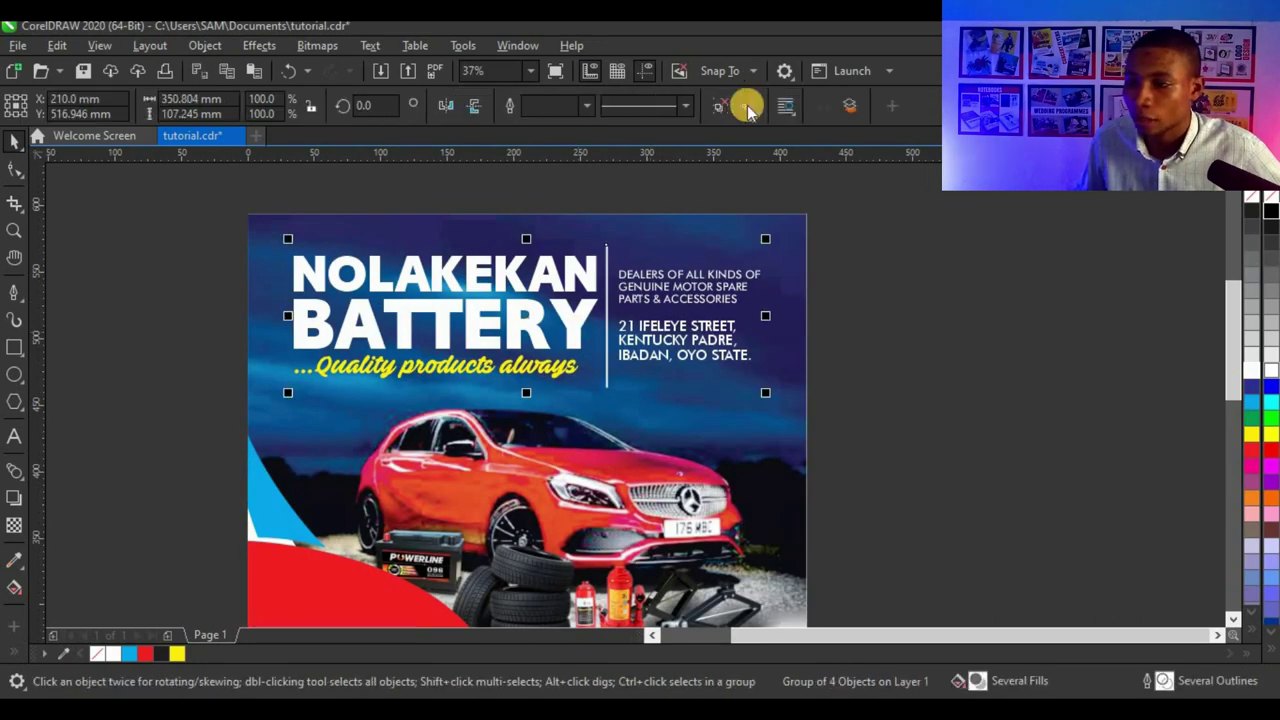
click(728, 107)
click(894, 281)
drag(131, 191, 604, 410)
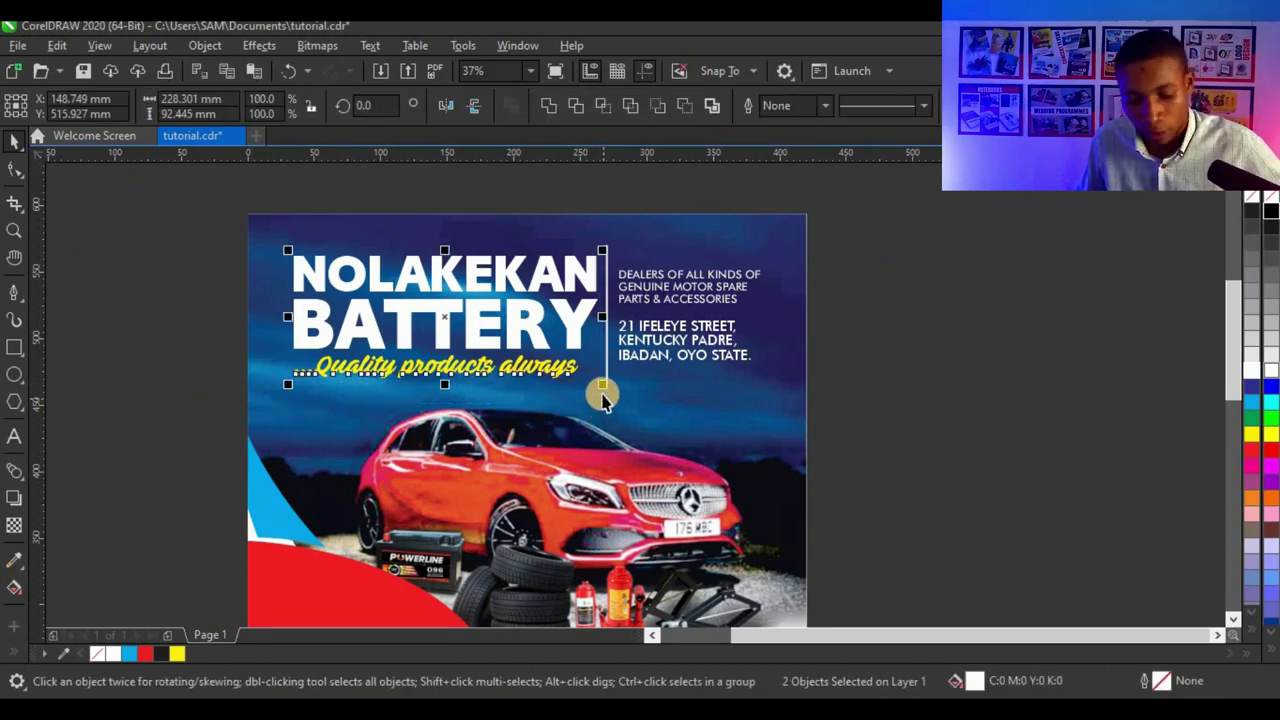
key(ctrl+g)
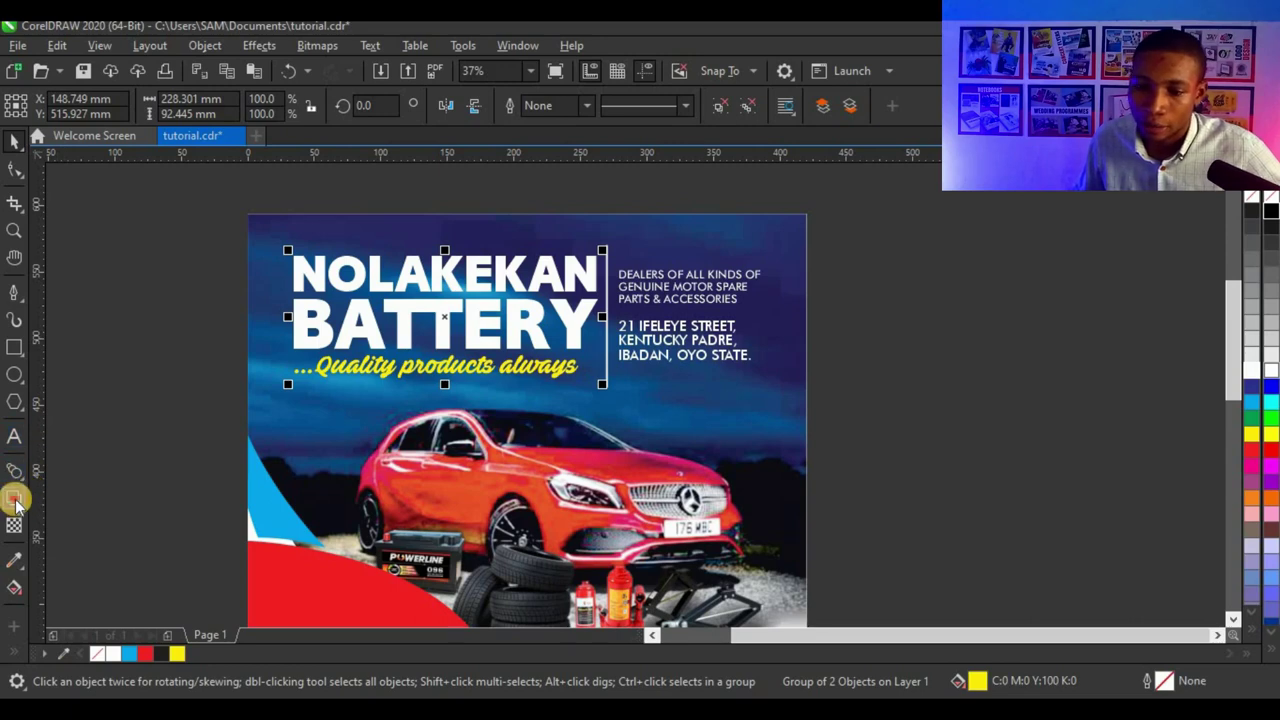
- Add a drop shadow down and to the left of the title group, with opacity 74 and feathering 10
click(14, 497)
scroll(449, 348, up, 1)
scroll(455, 350, up, 2)
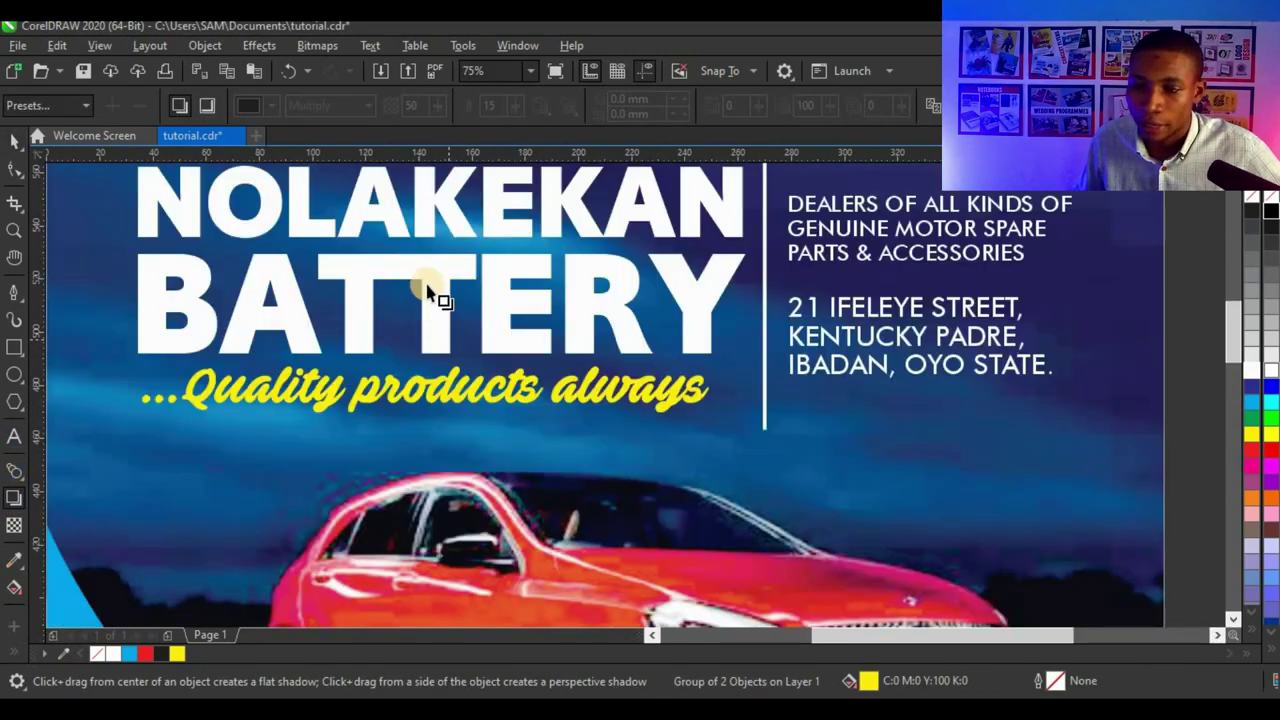
drag(440, 290, 317, 425)
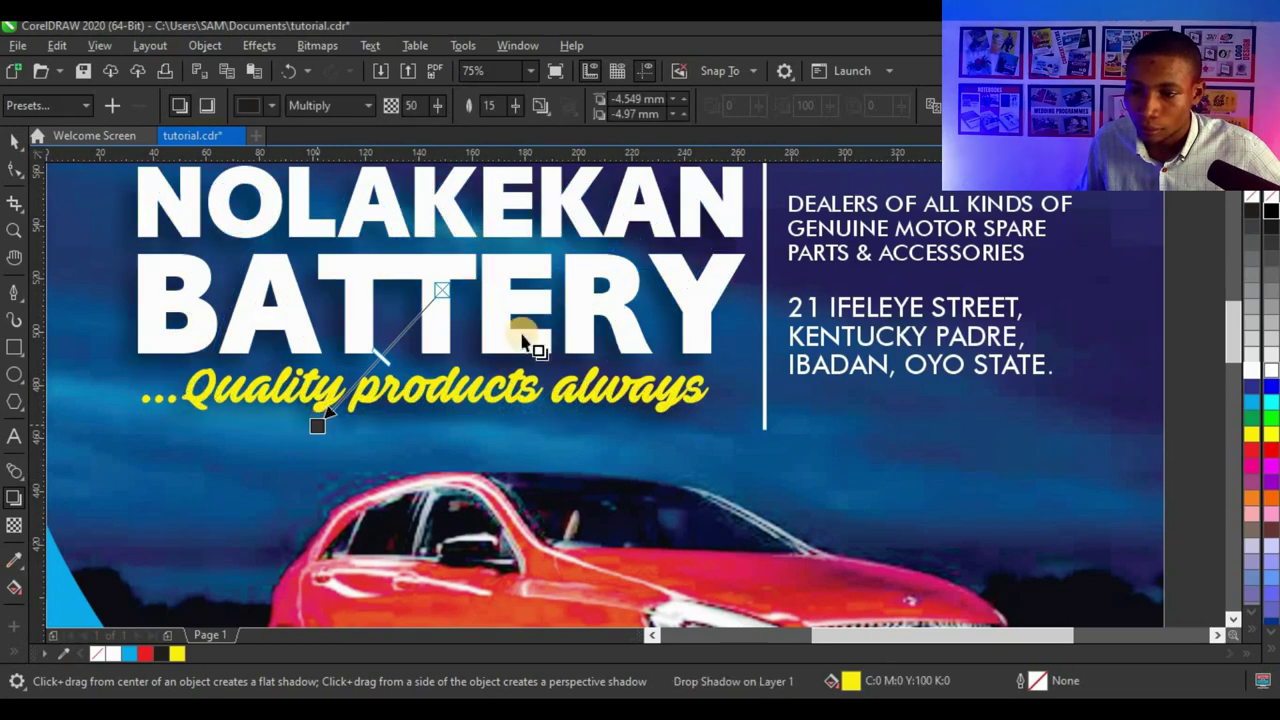
drag(451, 104, 511, 108)
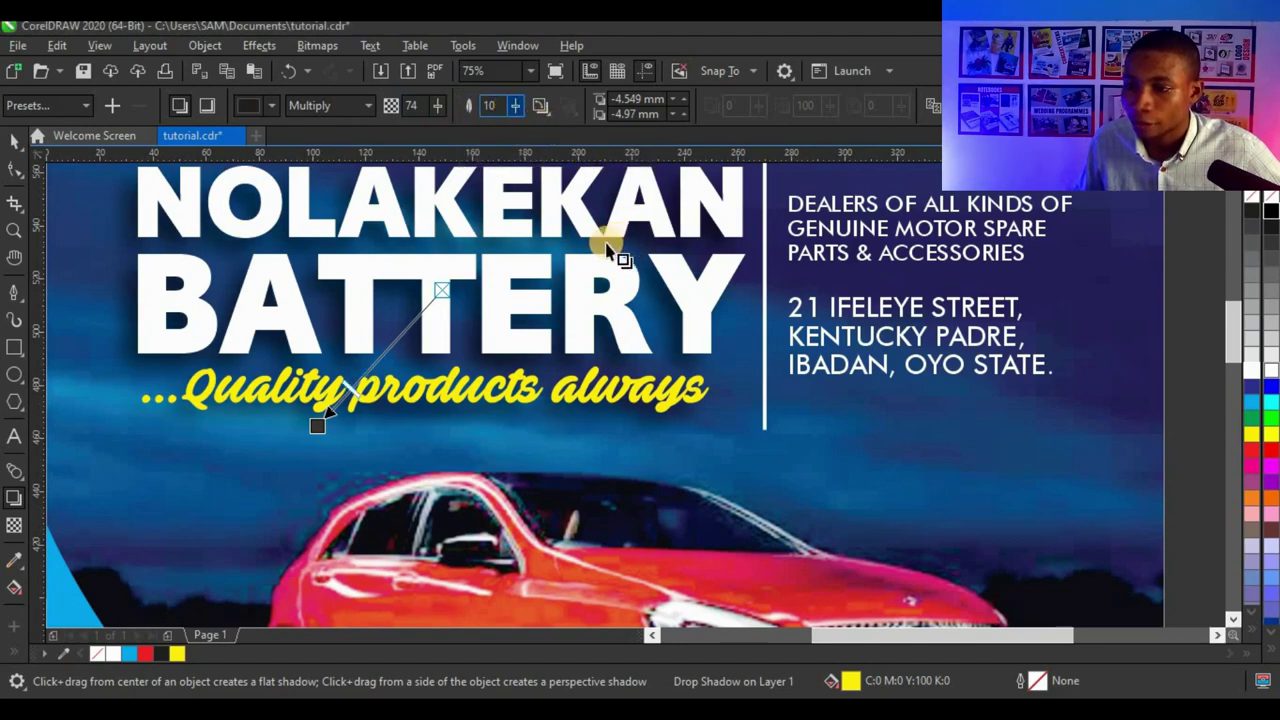
click(12, 140)
- Fit the whole page in view and check the calendar design in a full-screen preview
scroll(549, 308, down, 2)
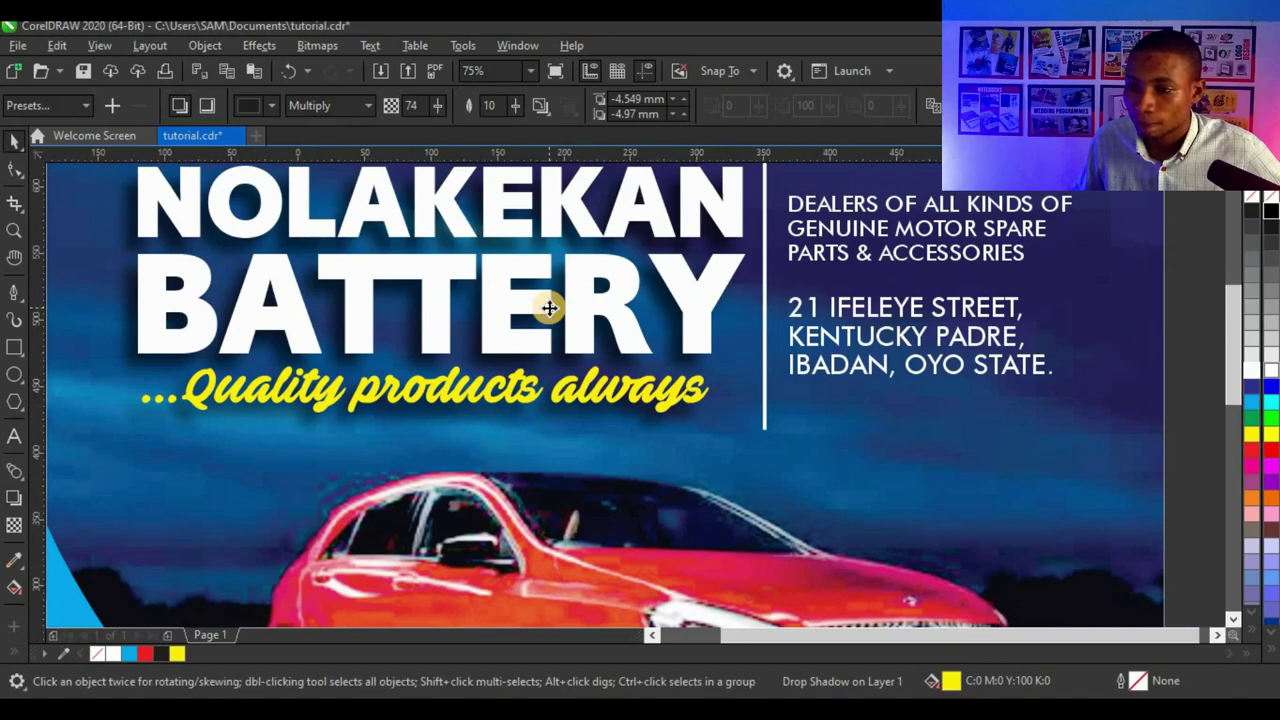
click(14, 230)
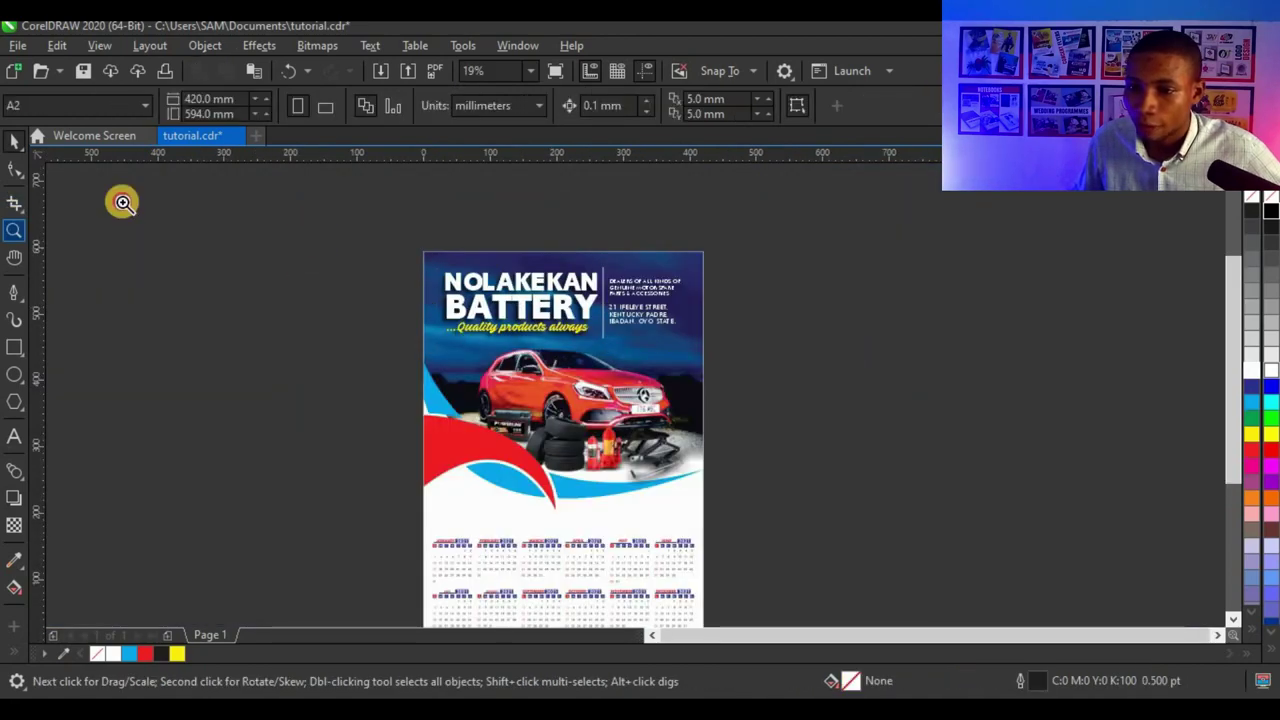
click(193, 106)
click(12, 141)
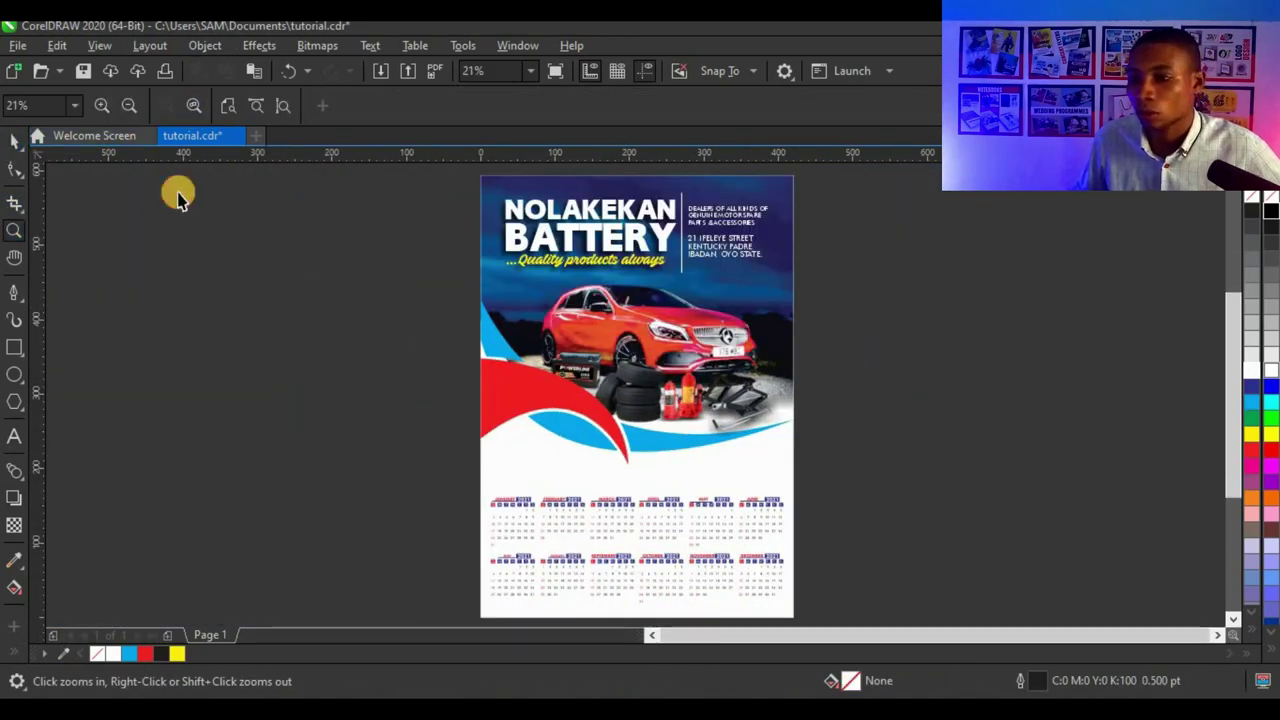
right_click(208, 201)
click(225, 208)
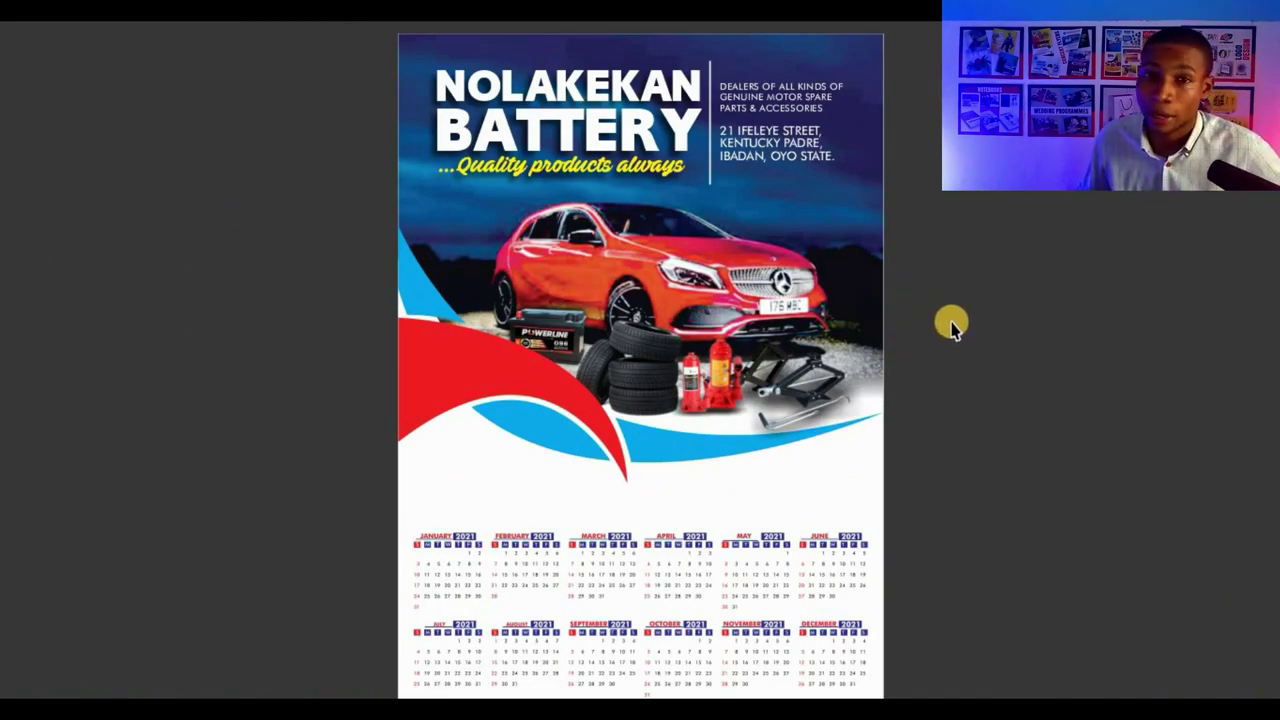
key(Escape)
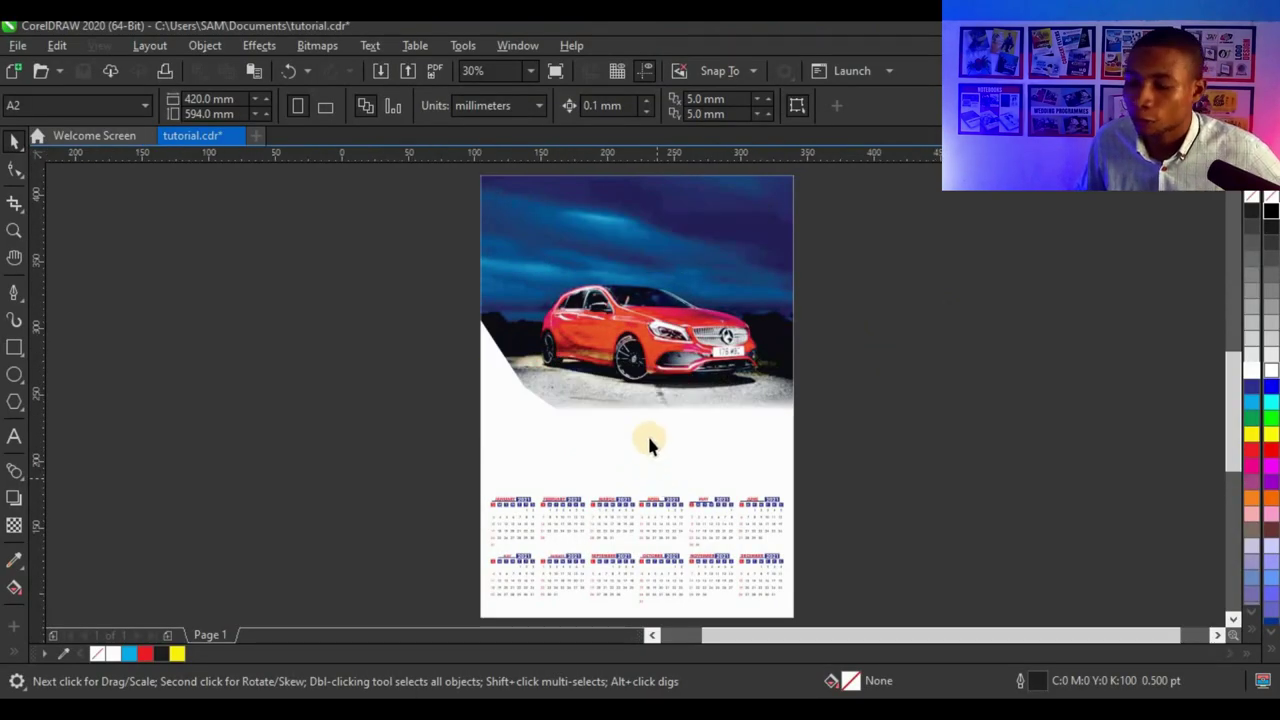
- Apply a fountain fill to the red curve, running from red to black toward its lower-left edge
click(443, 317)
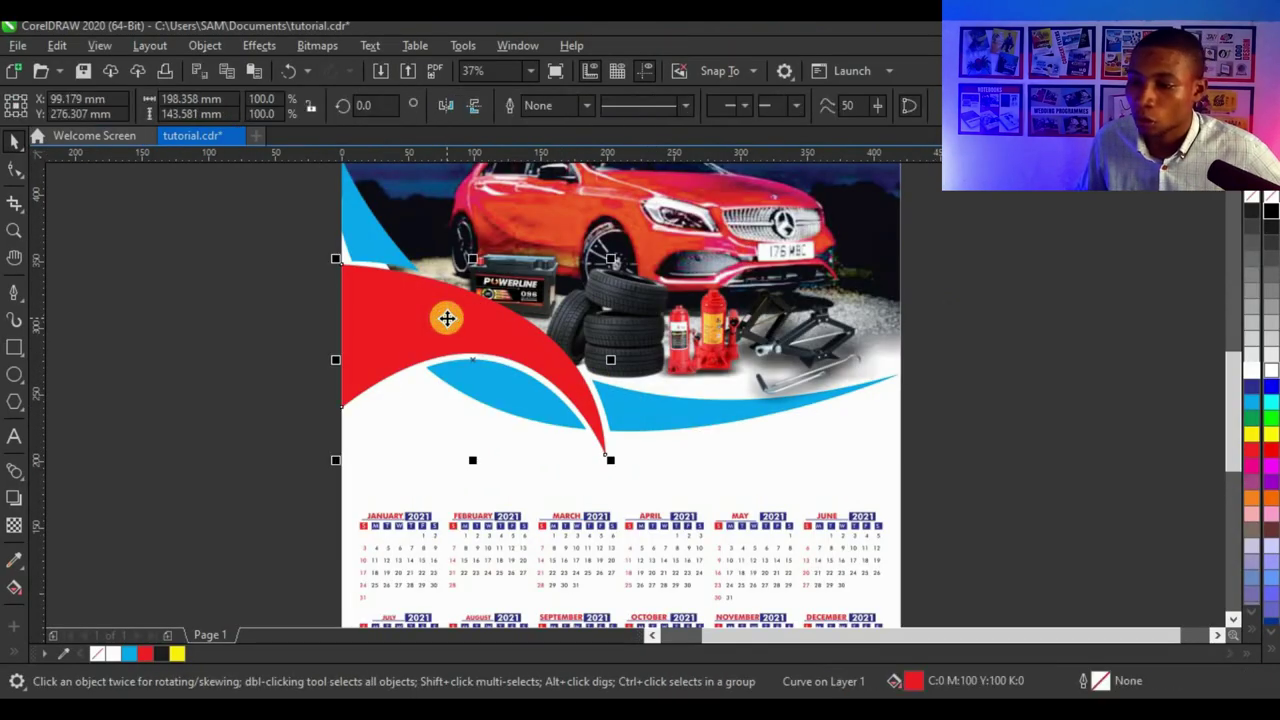
click(15, 590)
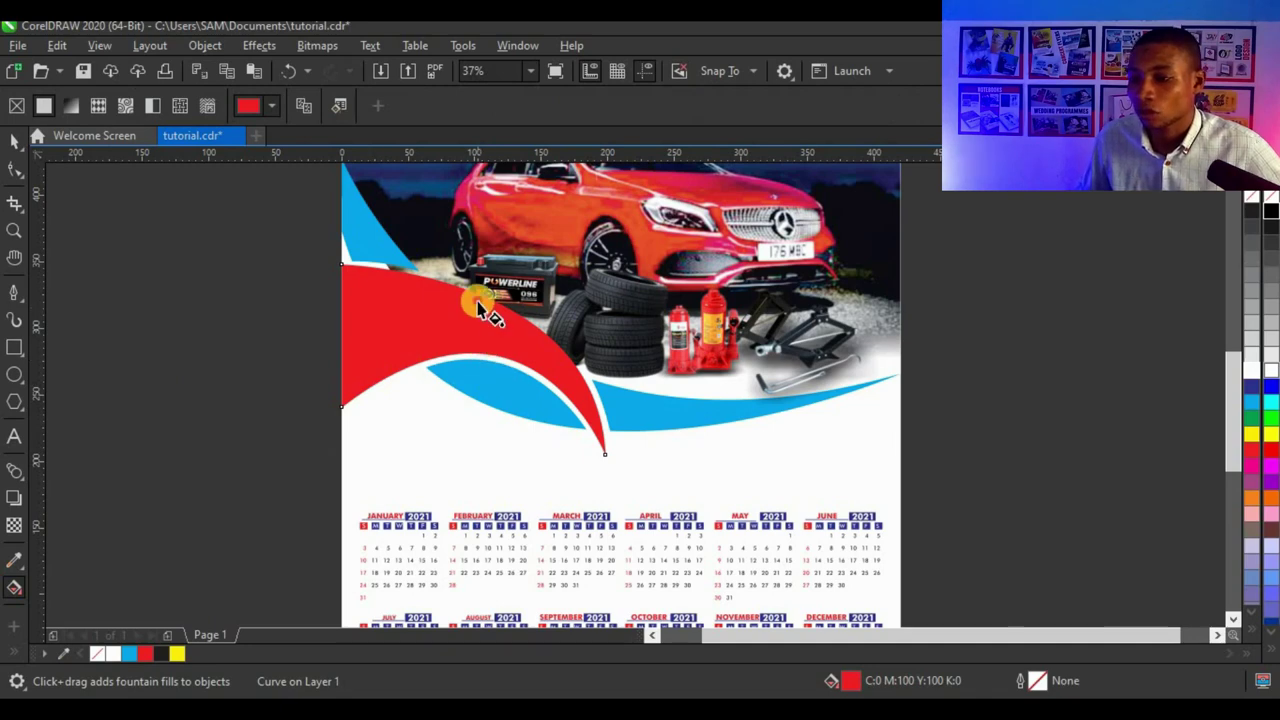
drag(478, 300, 280, 420)
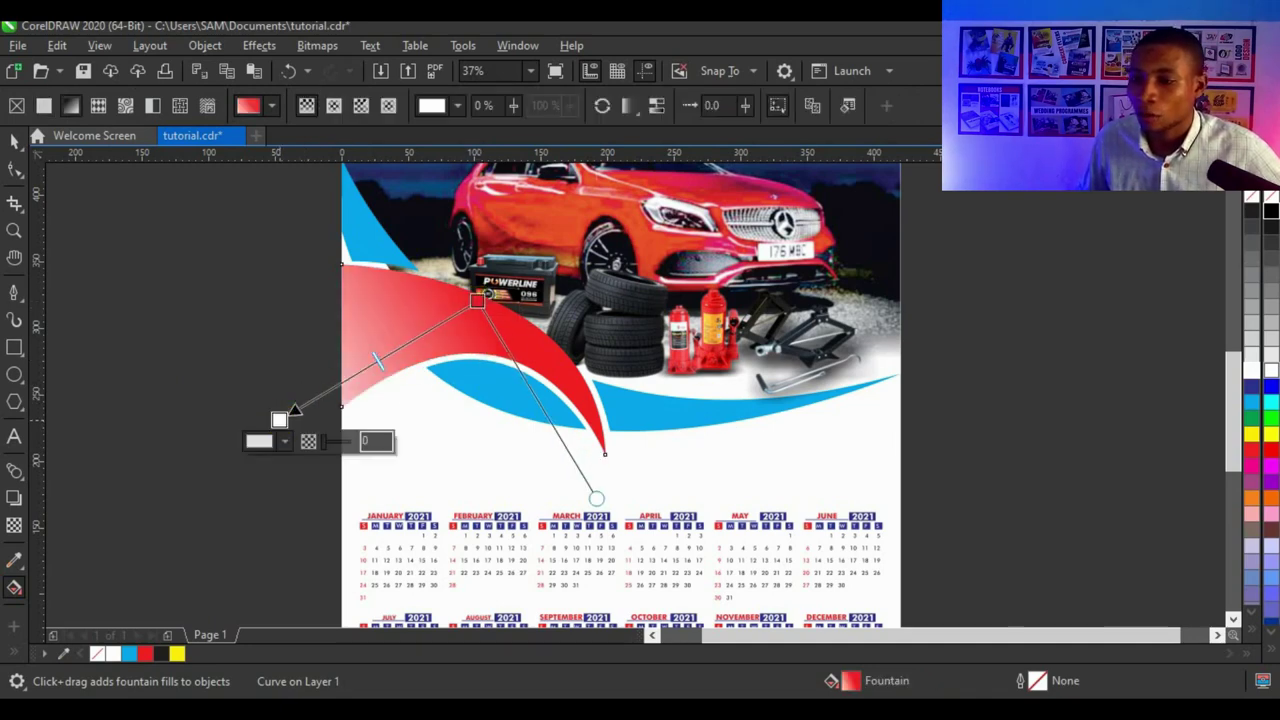
drag(1262, 222, 283, 423)
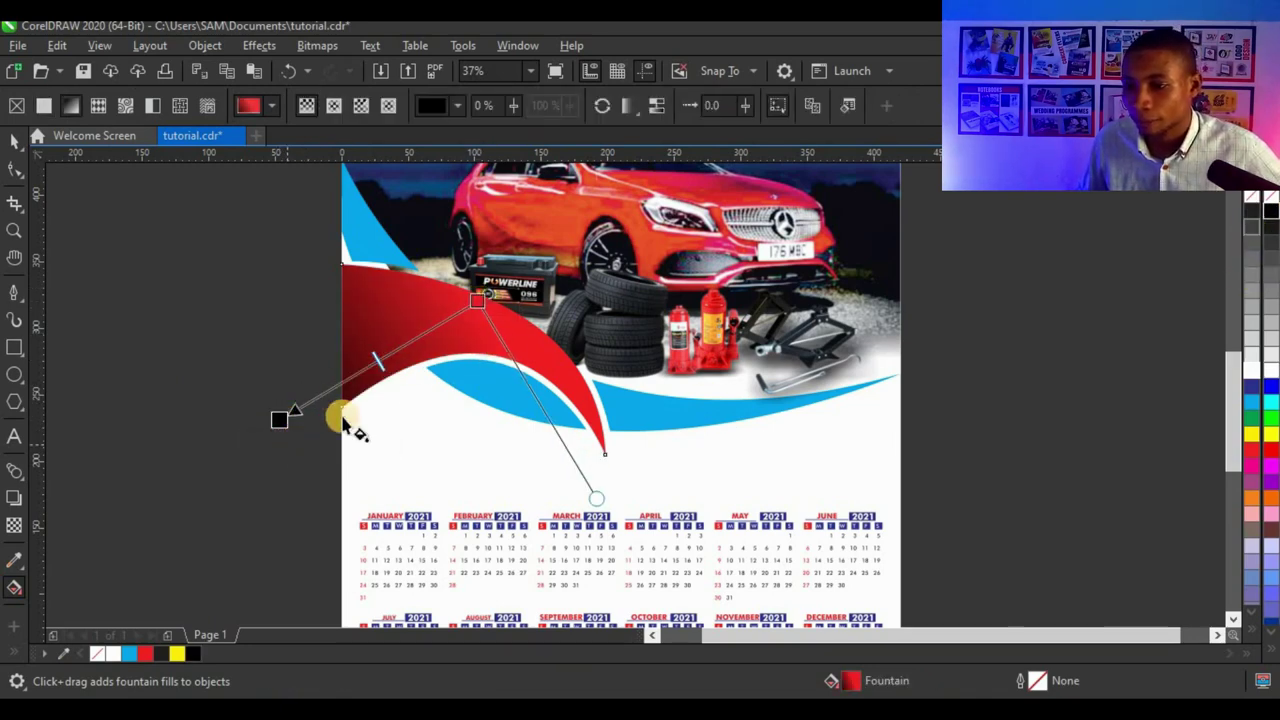
- Apply a fountain fill to the cyan curves, running from cyan to dark blue toward the lower right
click(676, 416)
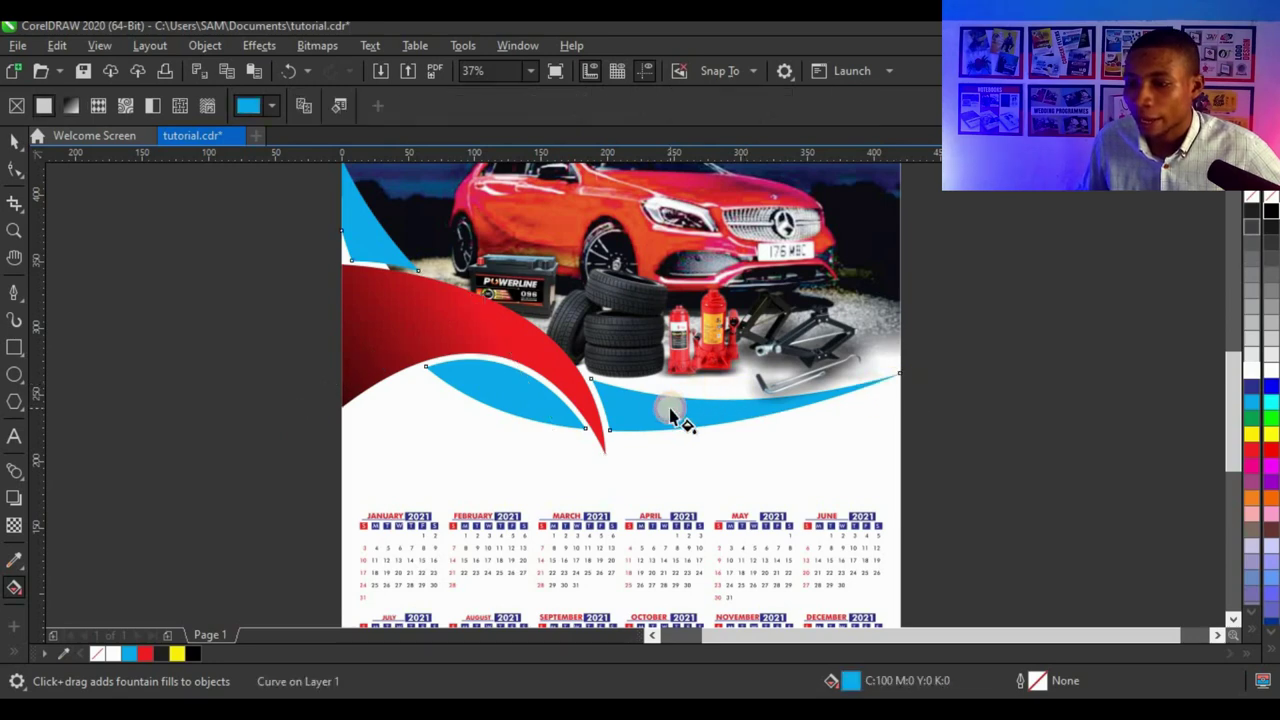
drag(676, 528, 720, 570)
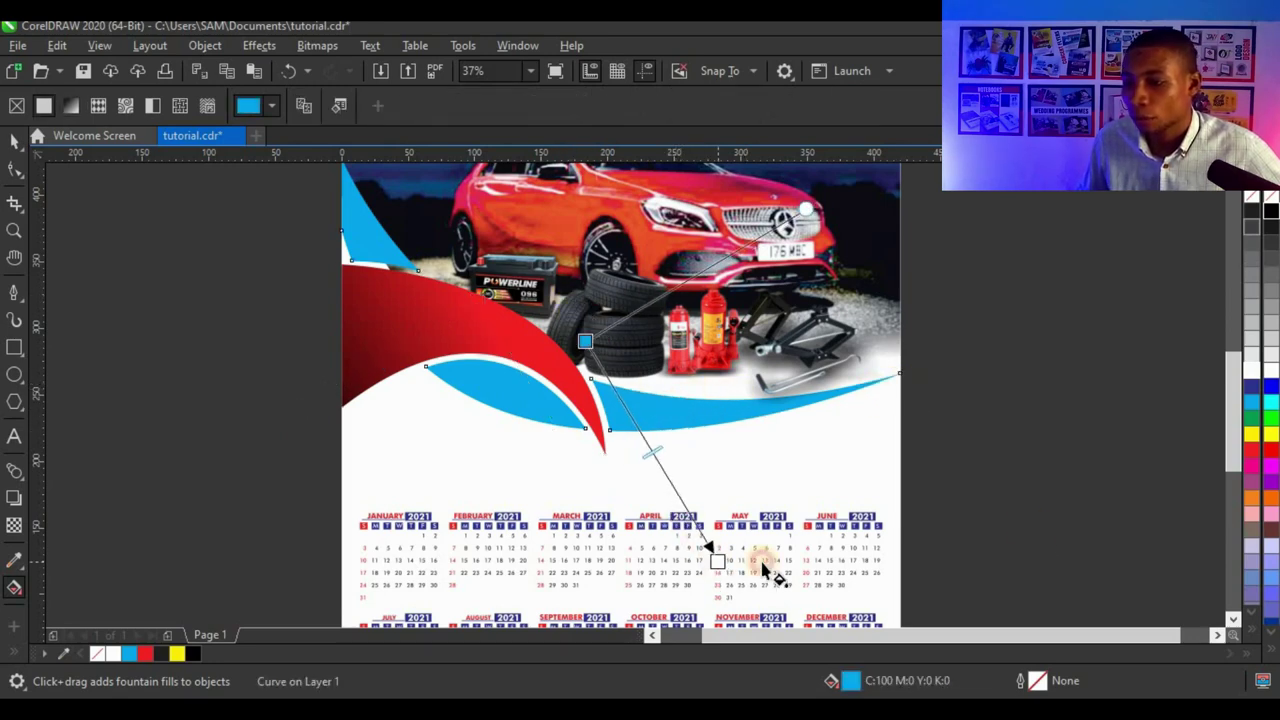
click(1252, 385)
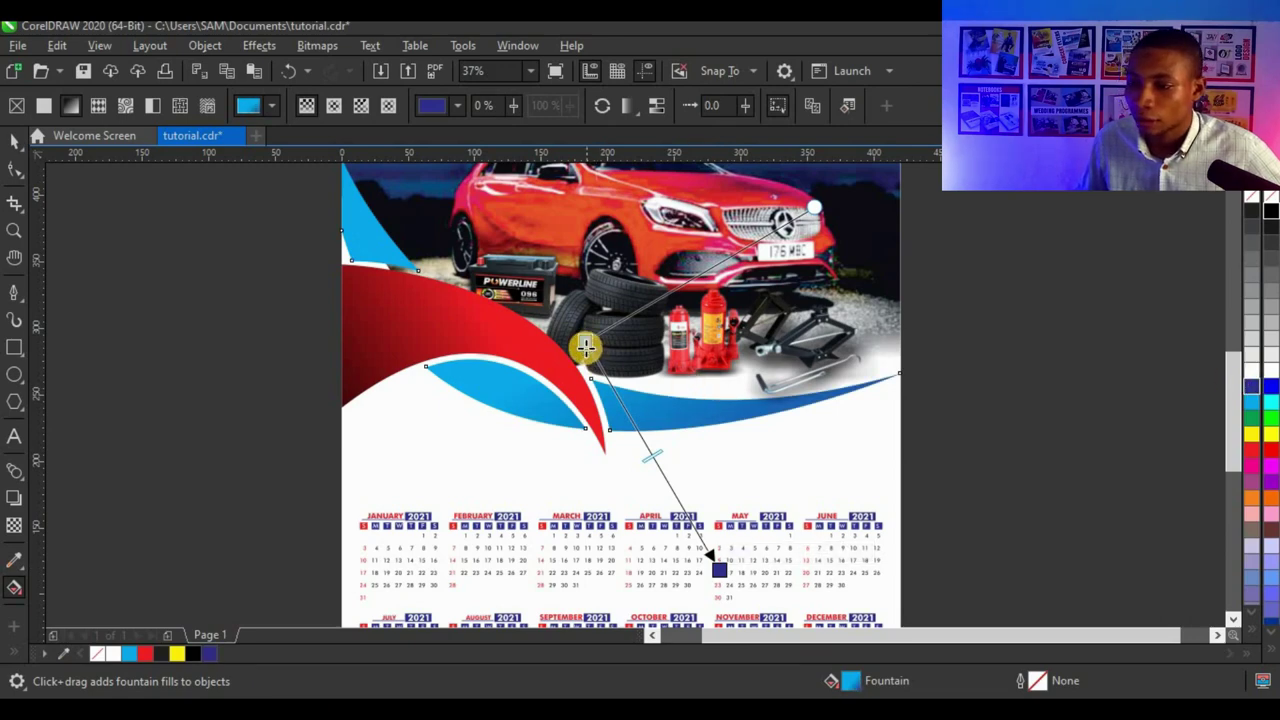
drag(585, 341, 550, 279)
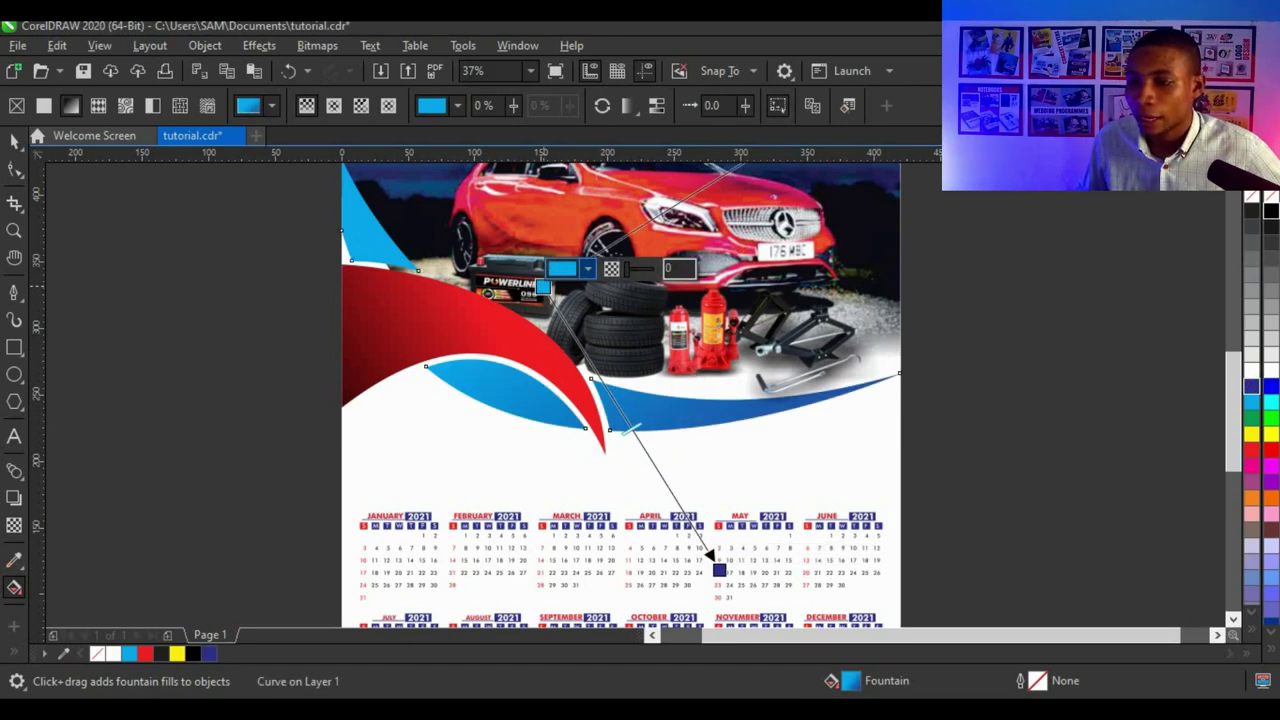
click(14, 141)
key(Escape)
scroll(500, 342, down, 2)
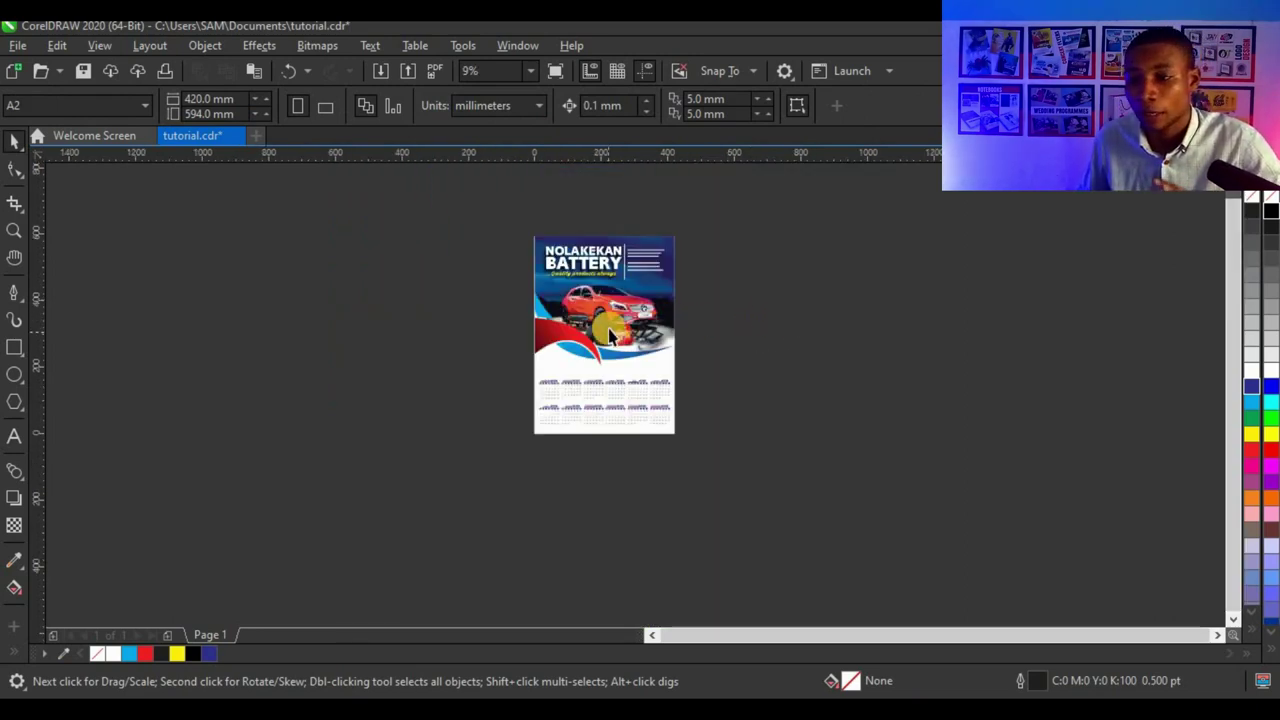
- Add the artistic text 2021 CALENDAR in the white space between the curves and the month grids
scroll(610, 330, up, 2)
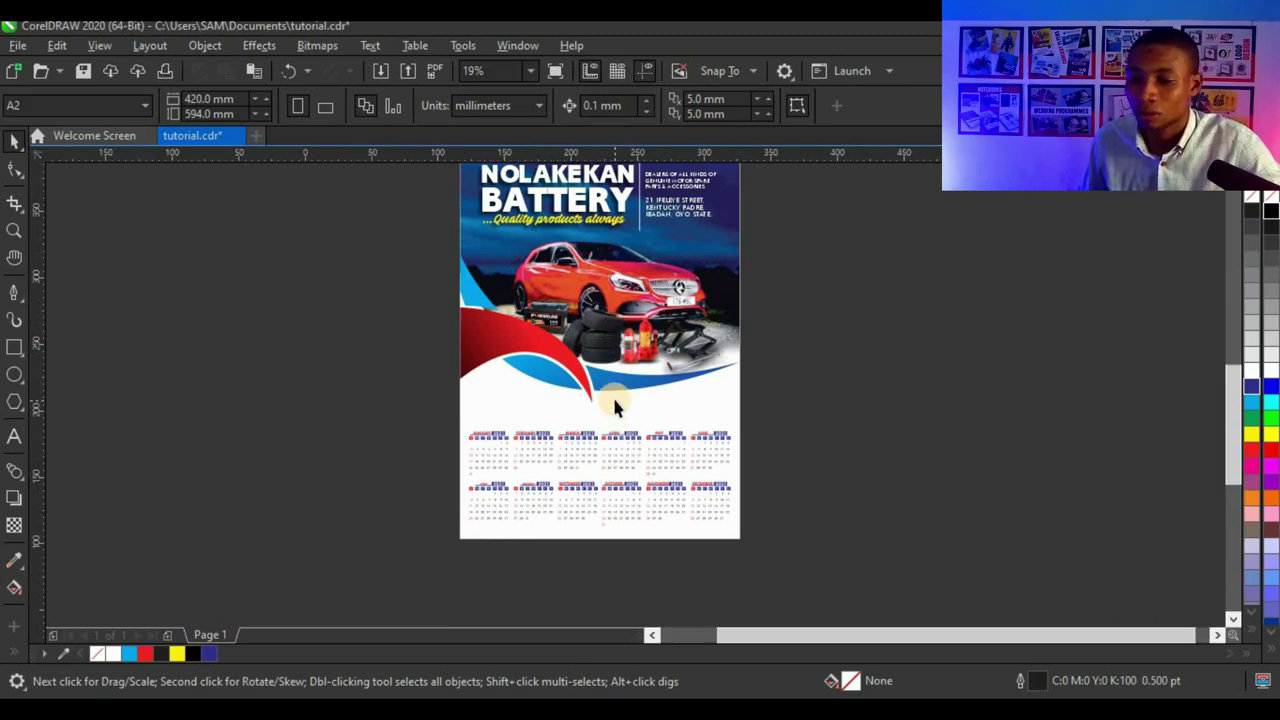
scroll(612, 396, up, 2)
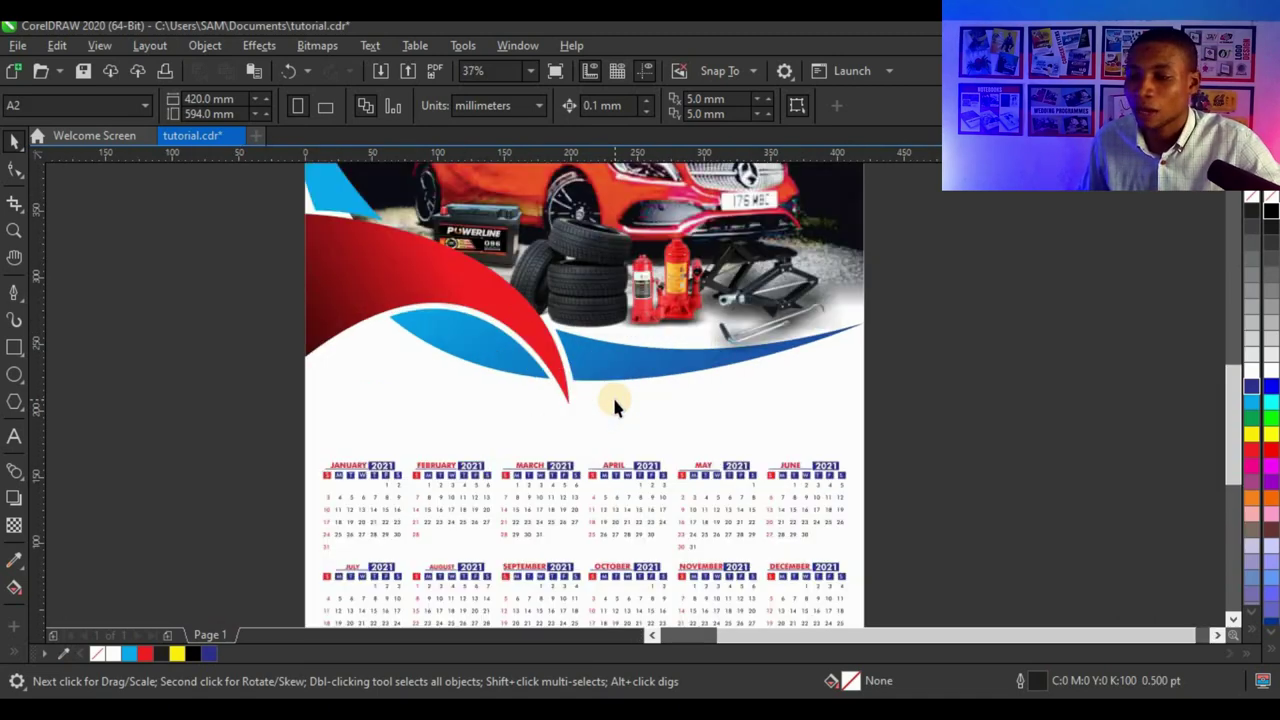
click(15, 436)
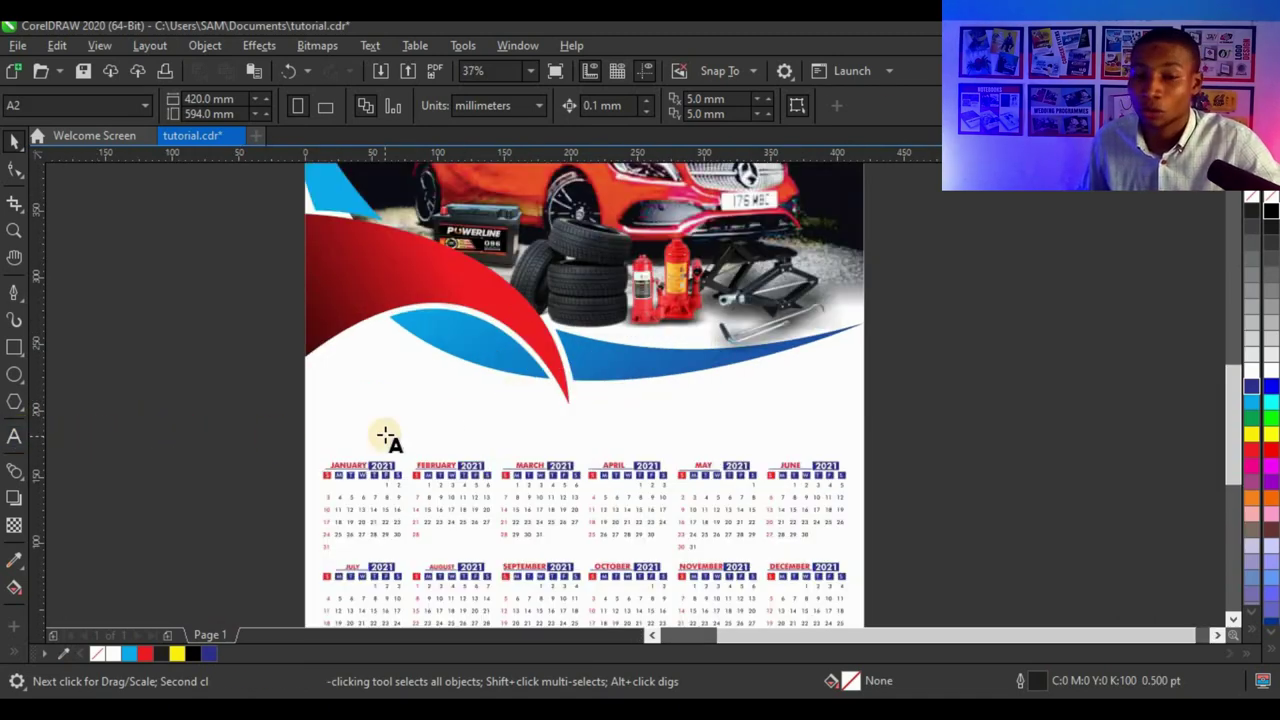
click(462, 430)
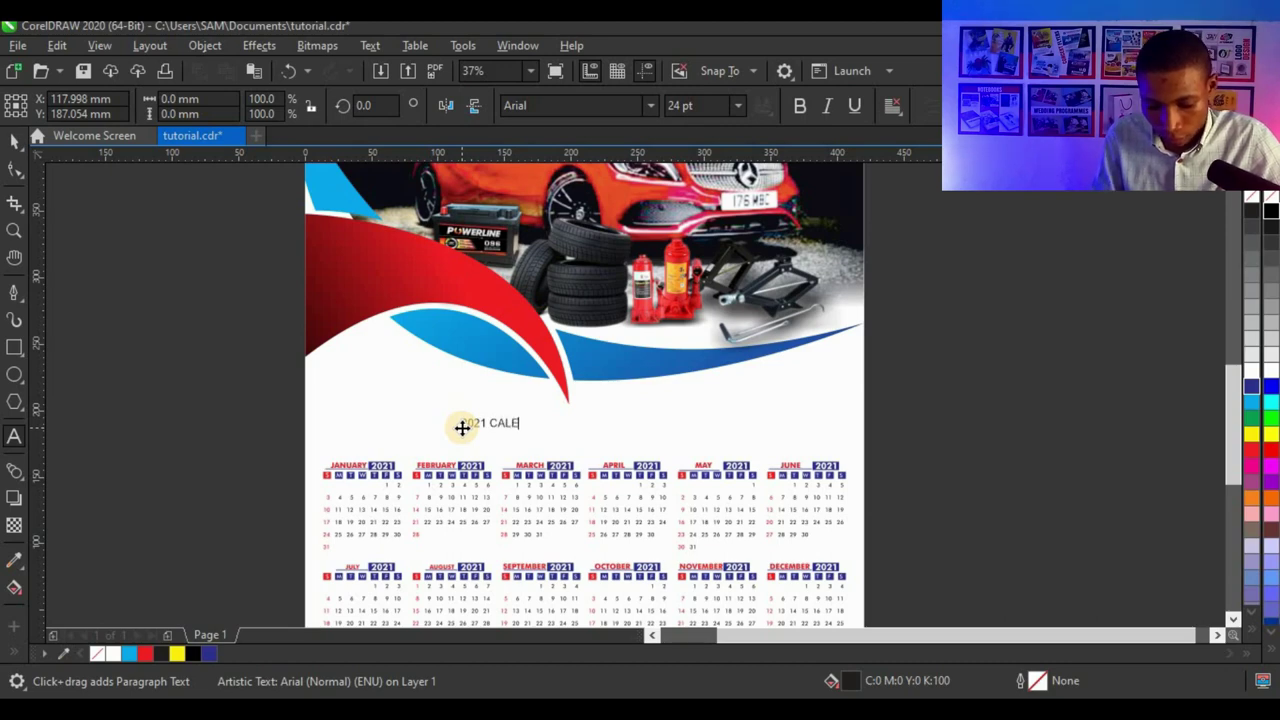
click(15, 142)
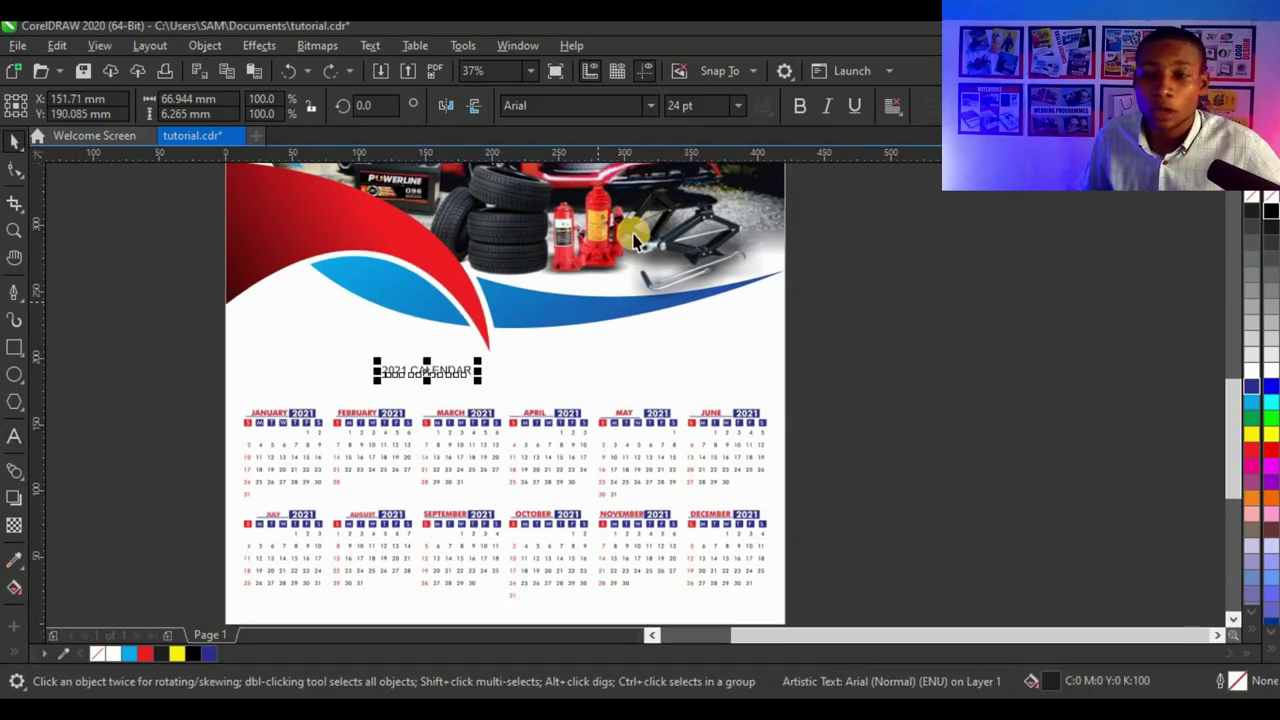
- Set the 2021 CALENDAR text in the Patras font and enlarge it to about 207 mm wide
click(651, 105)
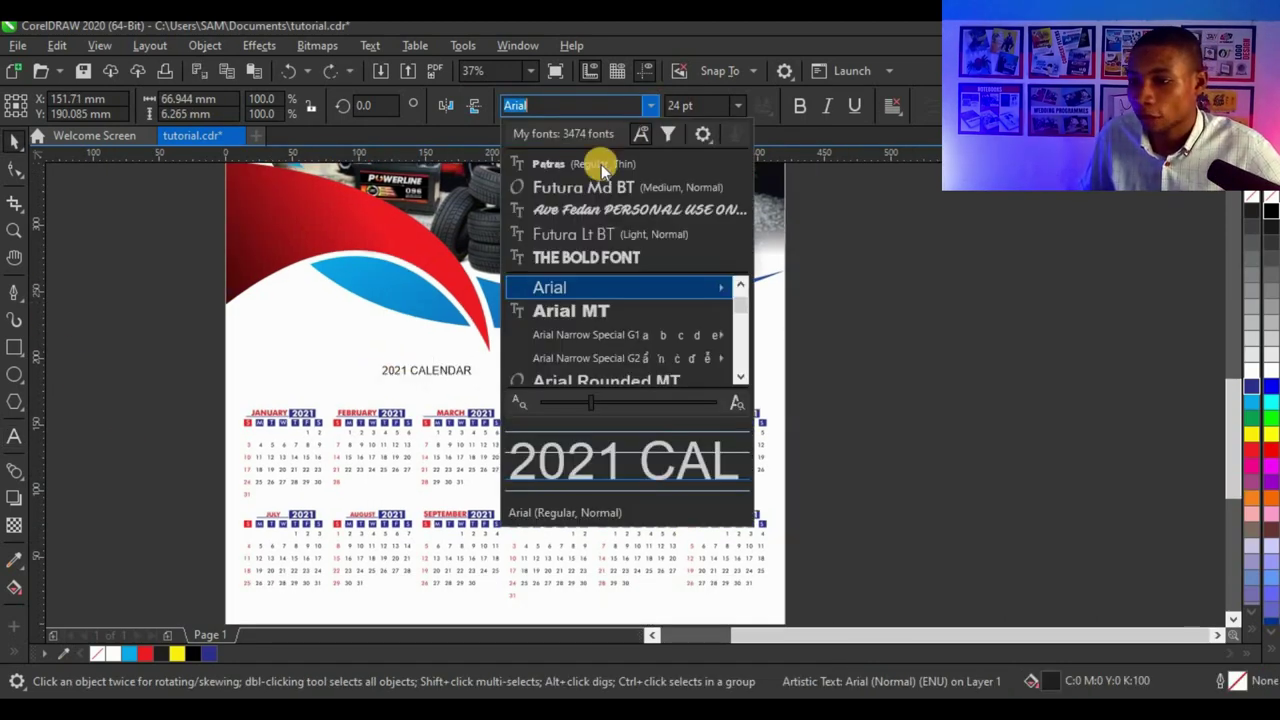
click(590, 234)
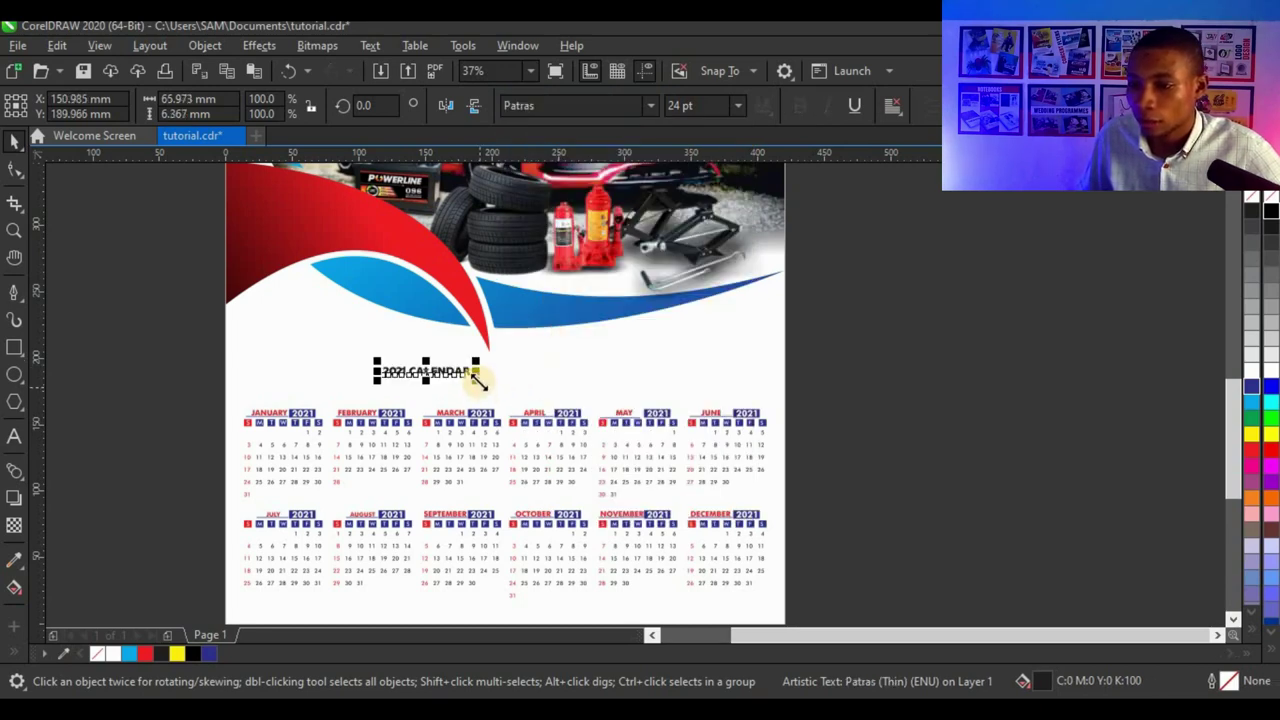
drag(477, 376, 595, 382)
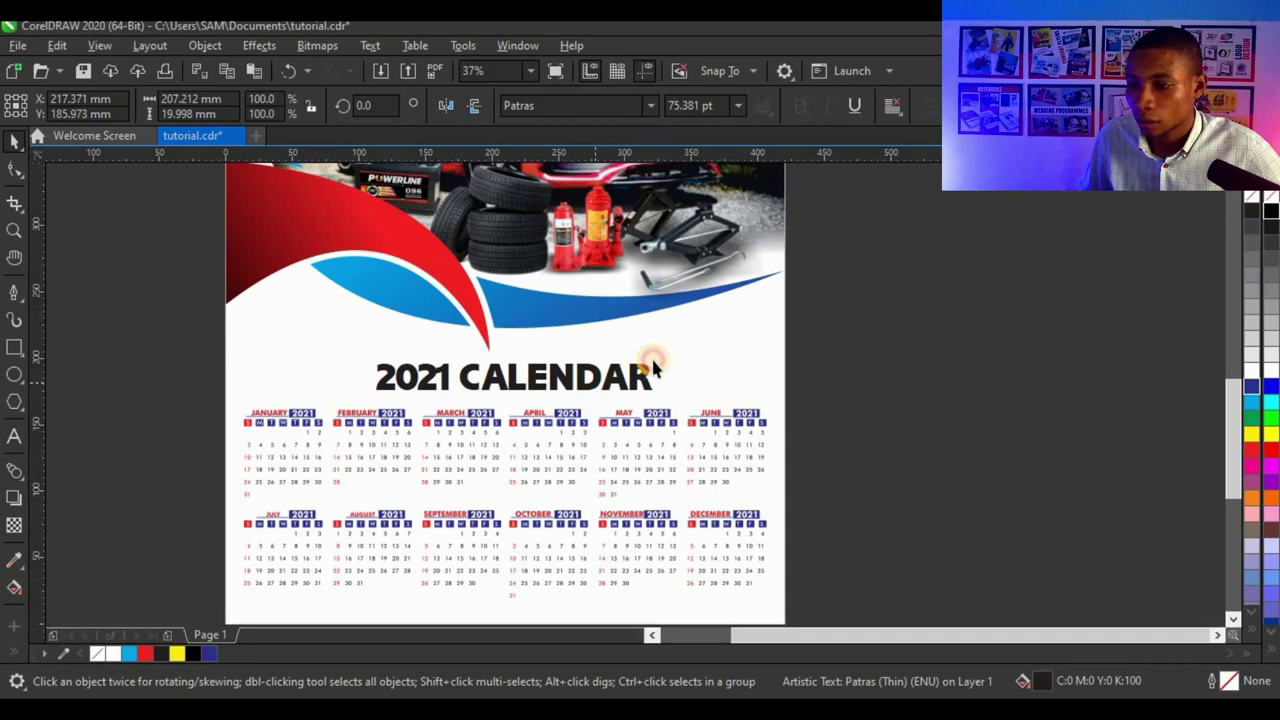
- Centre the 2021 CALENDAR title horizontally on the white page background
shift+click(708, 366)
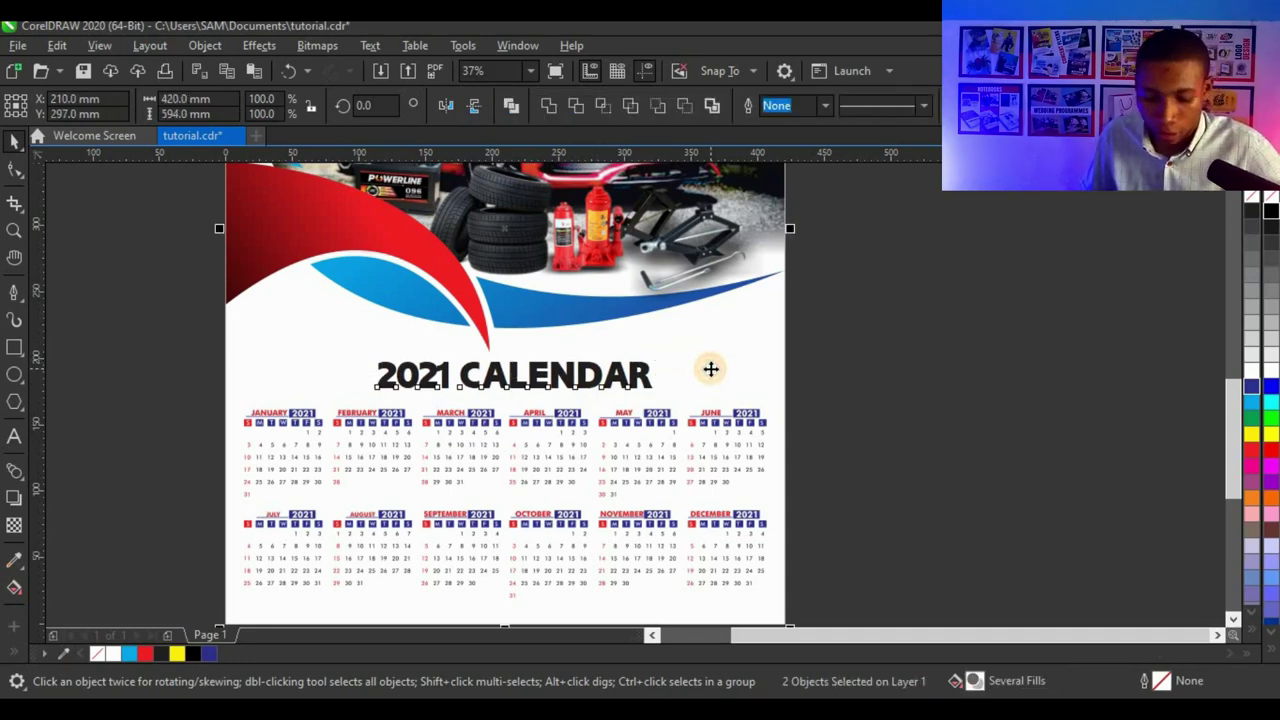
key(c)
click(880, 364)
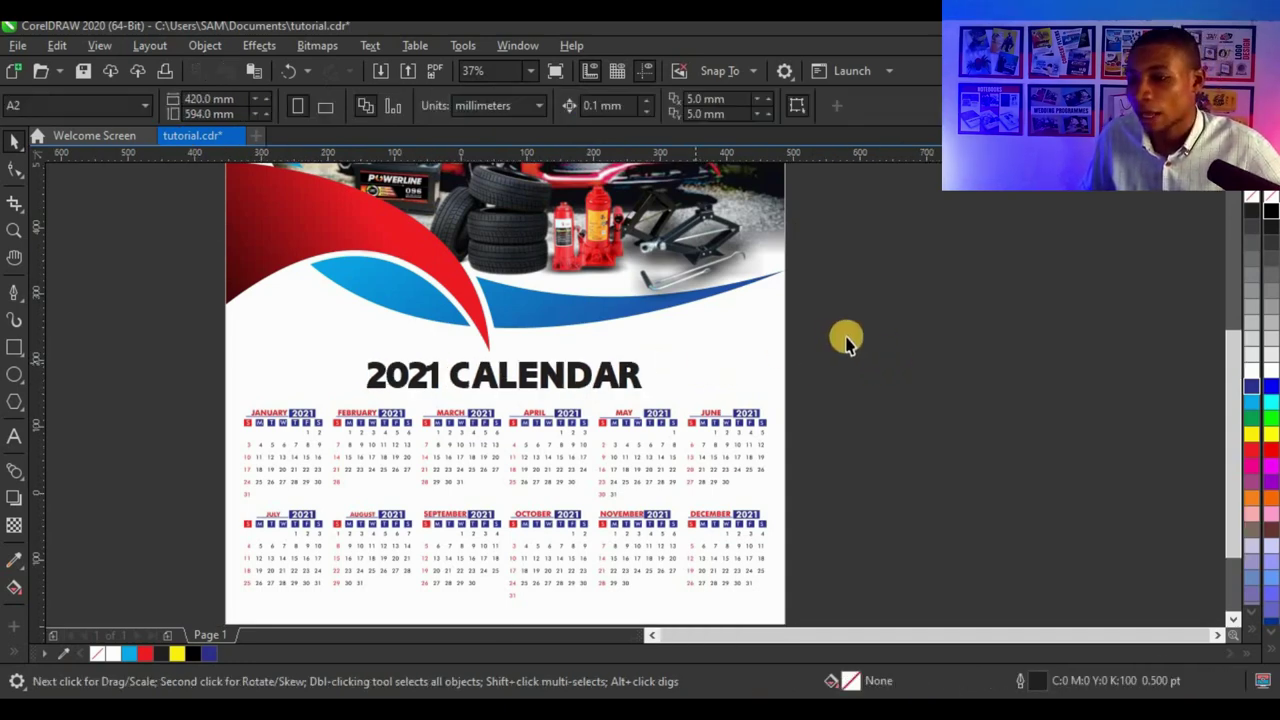
scroll(845, 340, down, 2)
scroll(714, 414, down, 2)
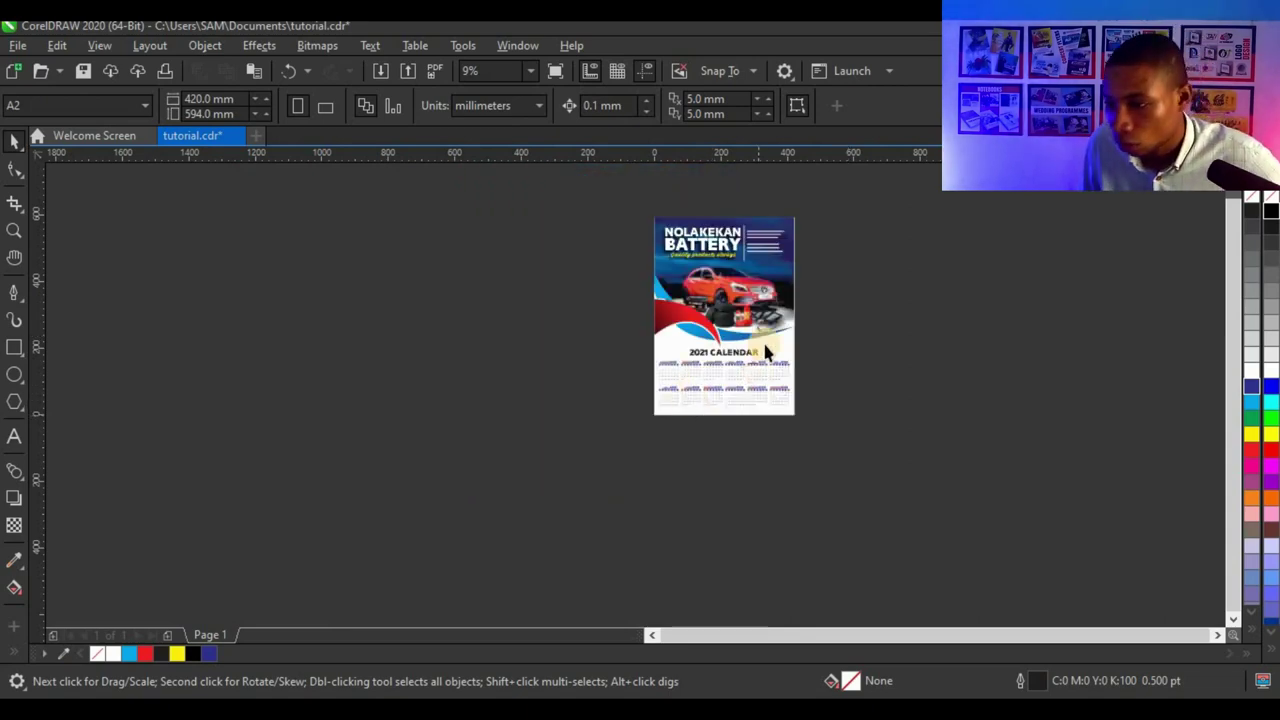
- Split the 2021 CALENDAR title into separate words and fill CALENDAR with red and 2021 with dark blue
scroll(762, 355, up, 2)
scroll(634, 386, up, 2)
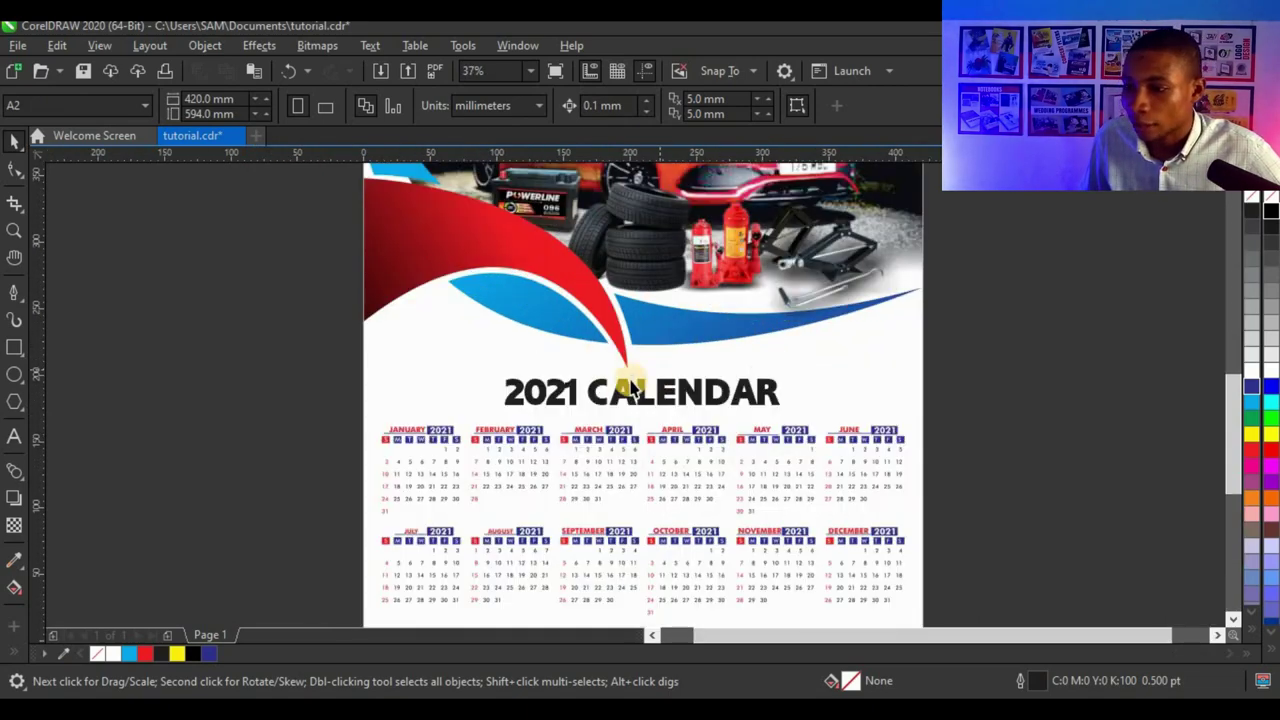
click(624, 392)
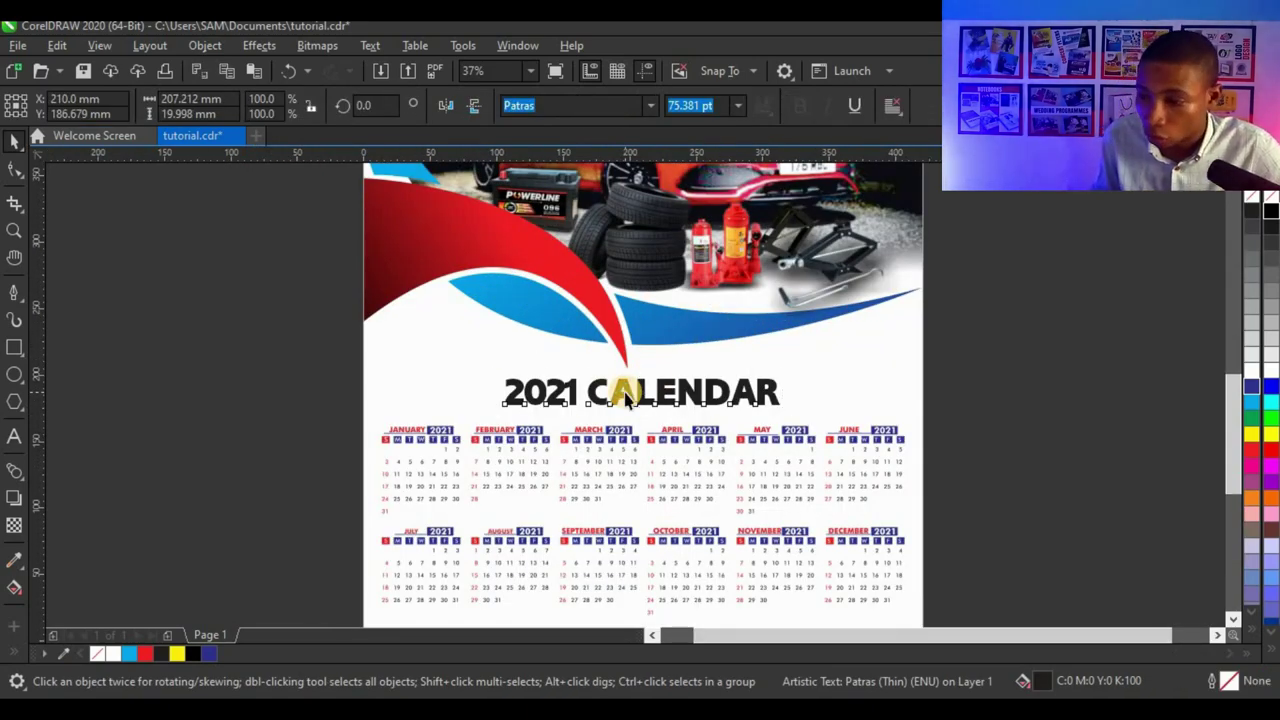
click(641, 403)
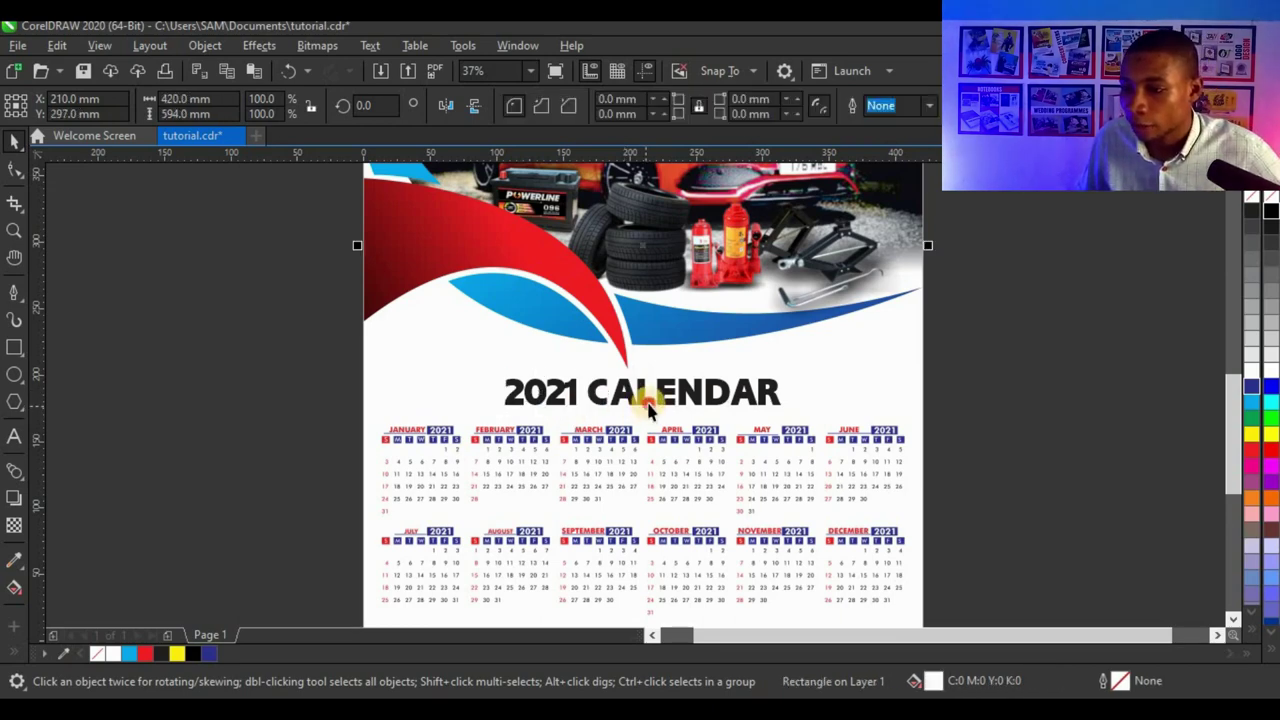
click(650, 402)
click(147, 652)
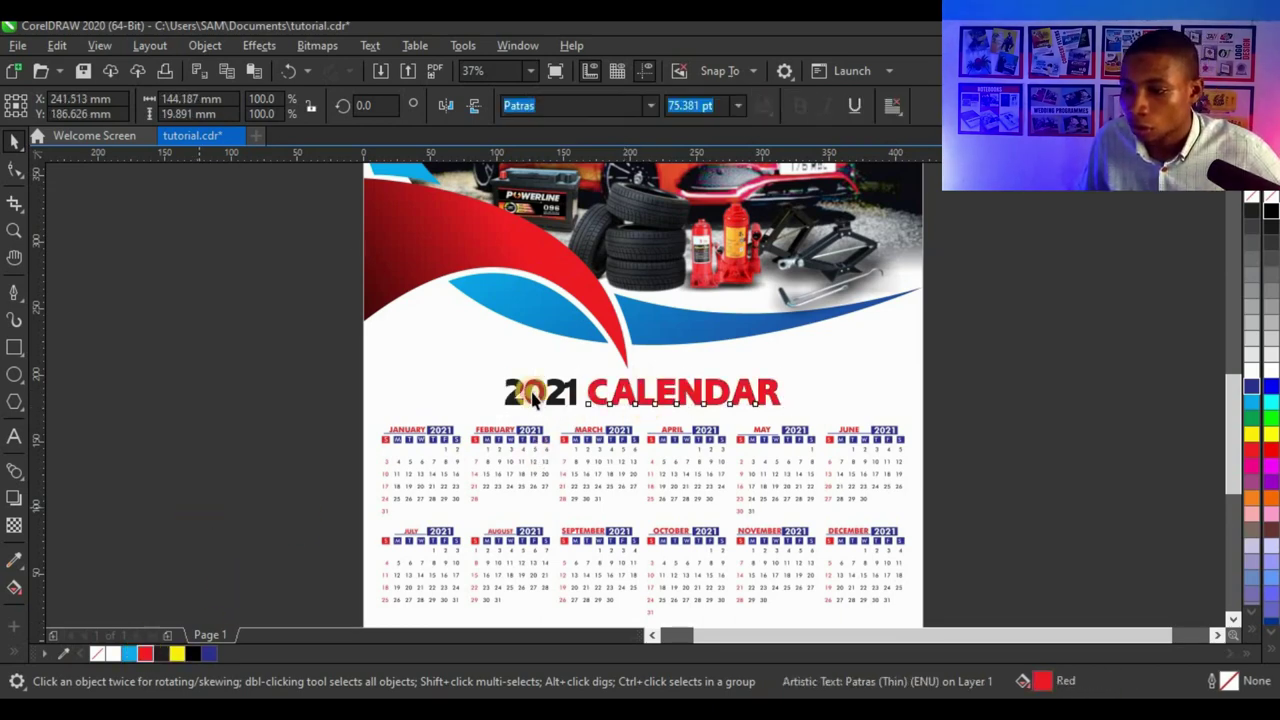
click(529, 391)
click(553, 403)
click(208, 653)
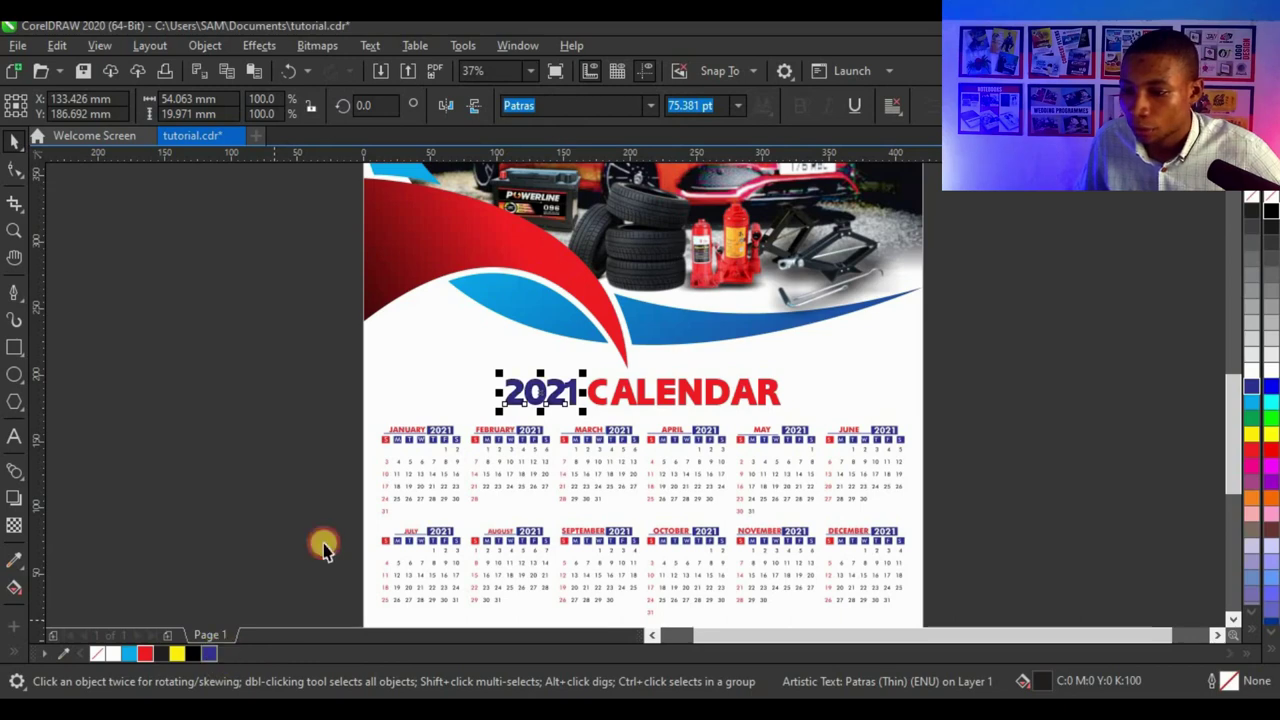
click(290, 483)
scroll(657, 409, down, 2)
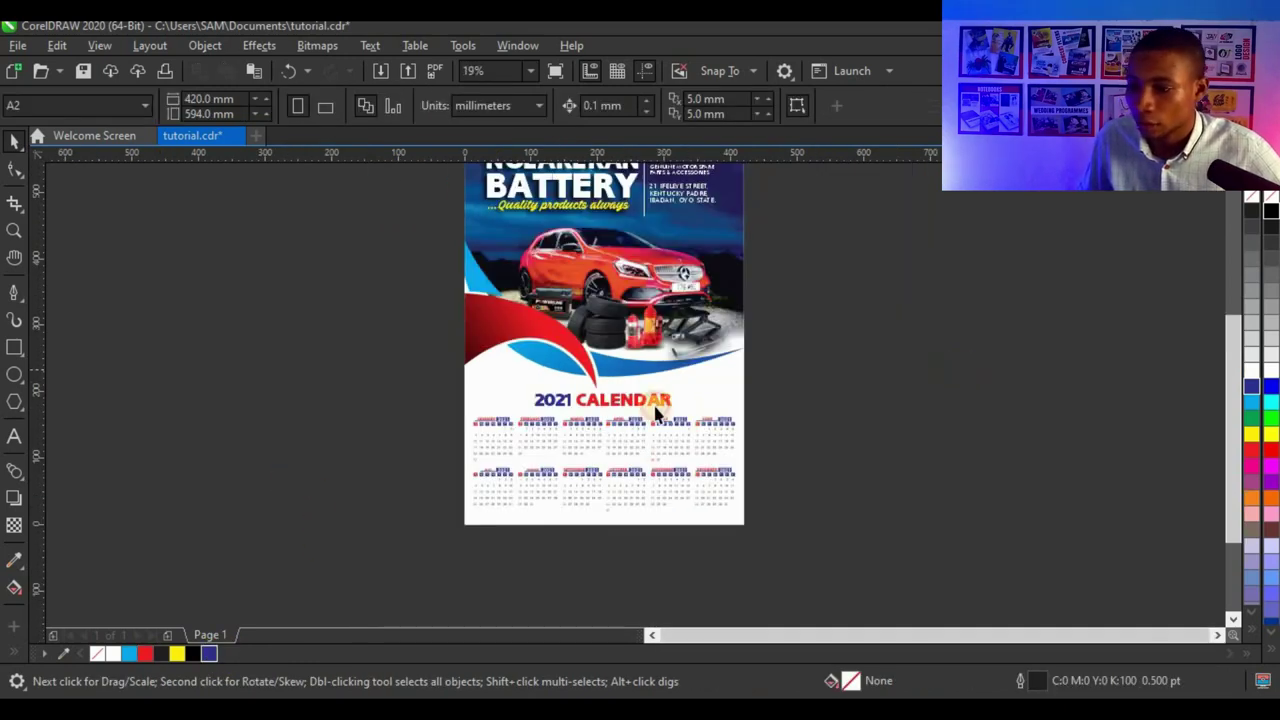
- Draw a straight horizontal line about 385 mm long between the 2021 CALENDAR title and the month grids with the Pen tool
scroll(600, 400, up, 2)
click(14, 291)
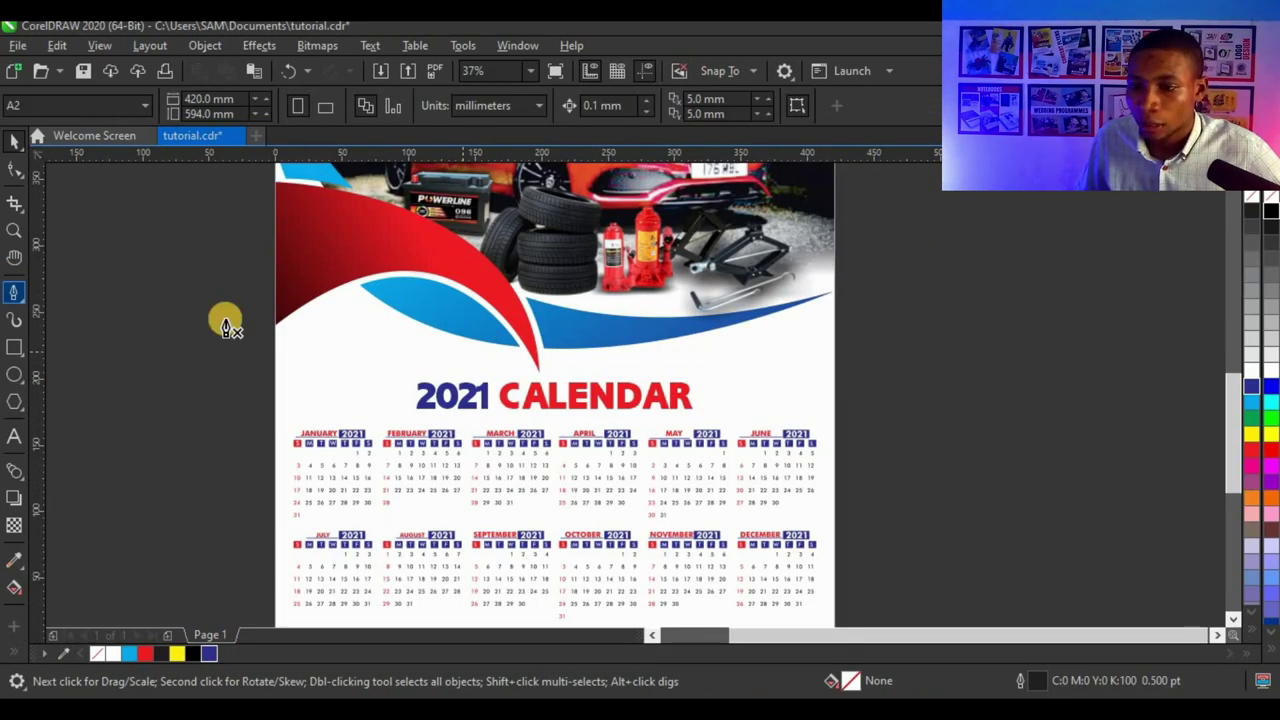
scroll(295, 428, up, 2)
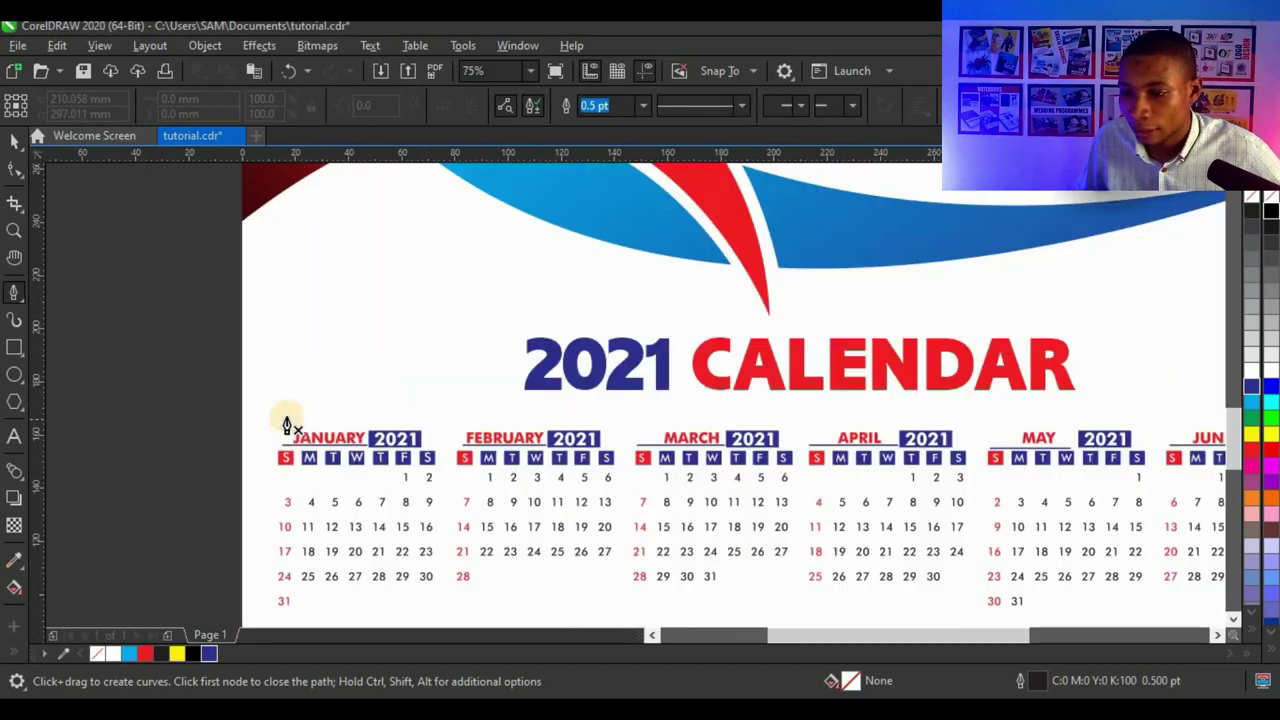
click(293, 415)
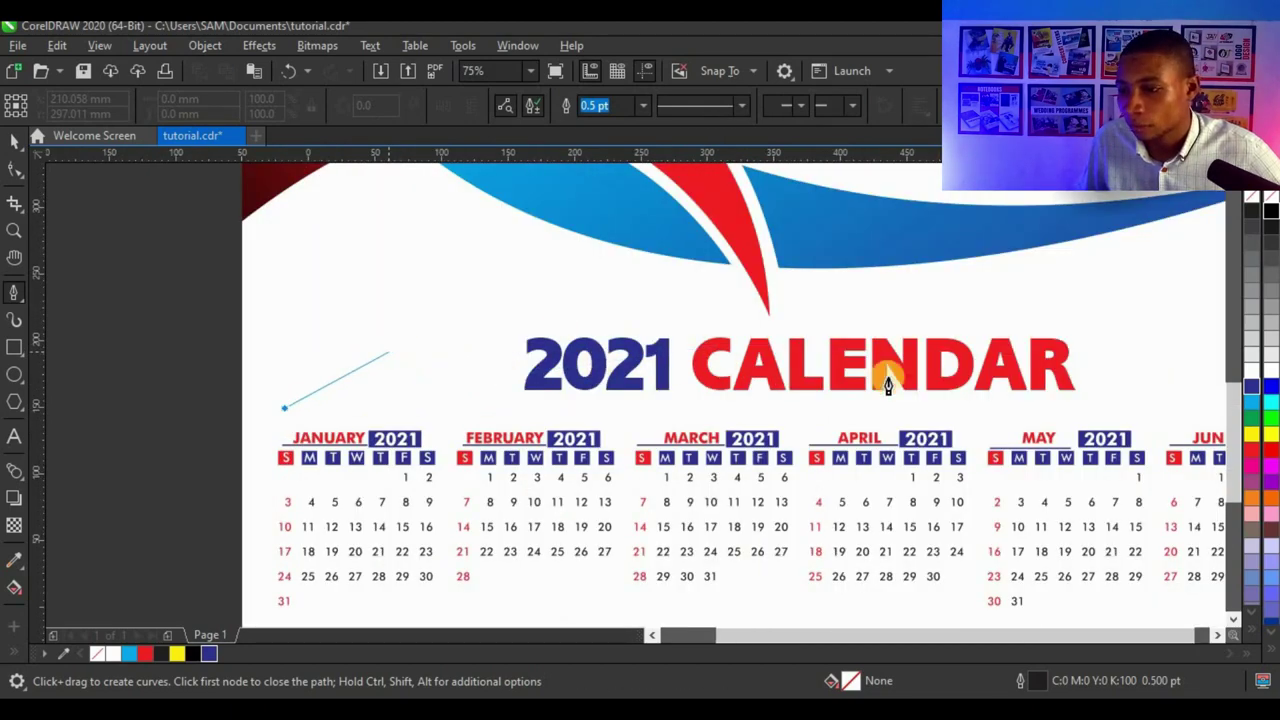
scroll(852, 388, down, 4)
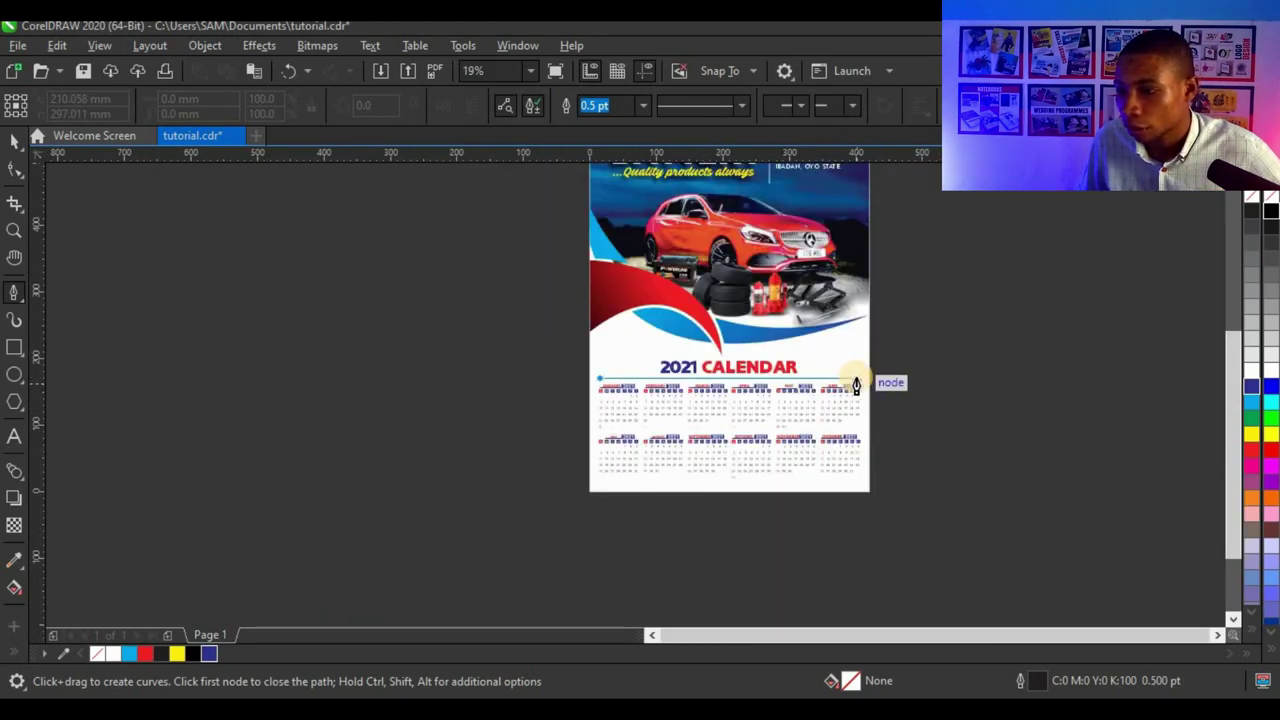
double_click(859, 383)
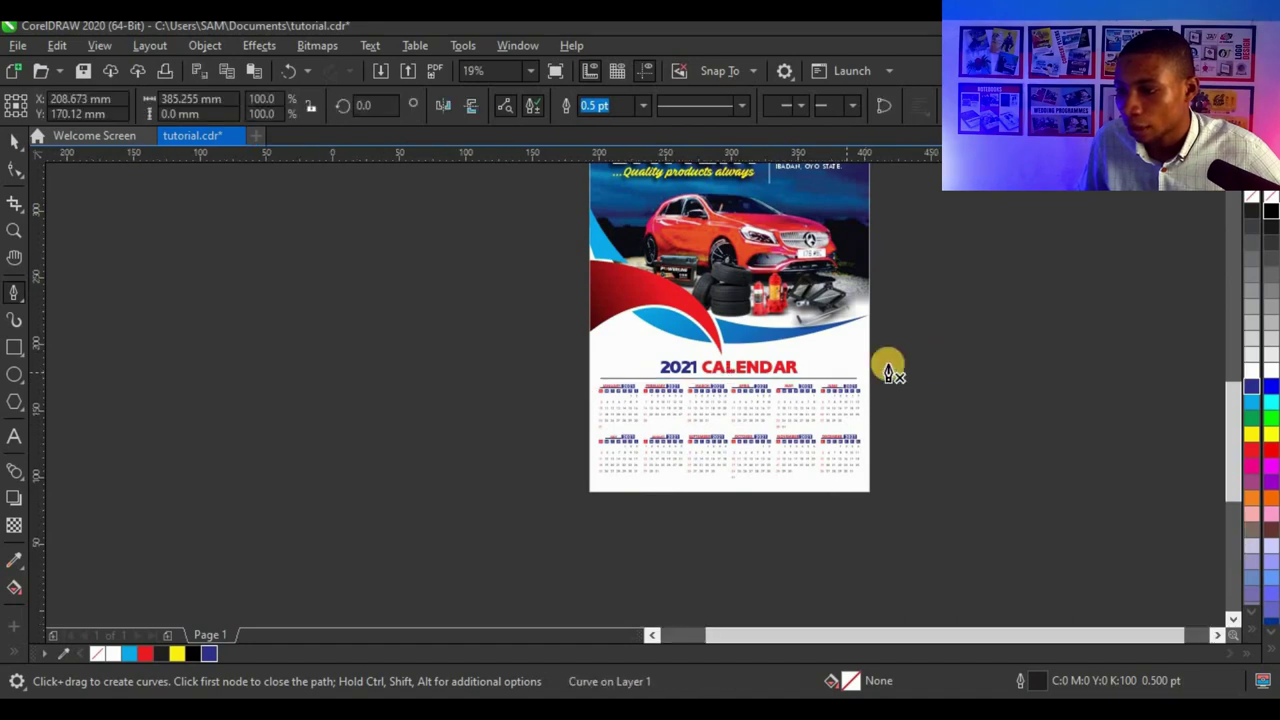
scroll(888, 366, up, 2)
- Give the line under the title a 3.0 pt dark blue outline and centre it horizontally on the page background
click(14, 140)
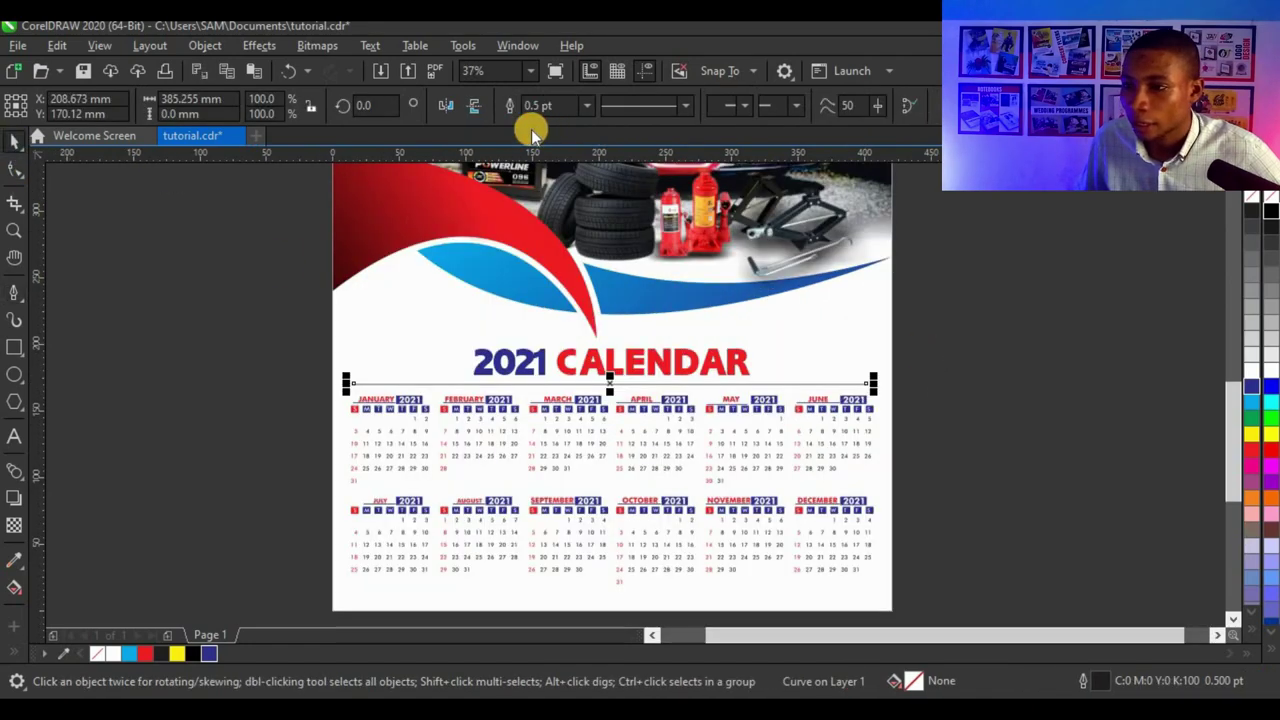
click(586, 105)
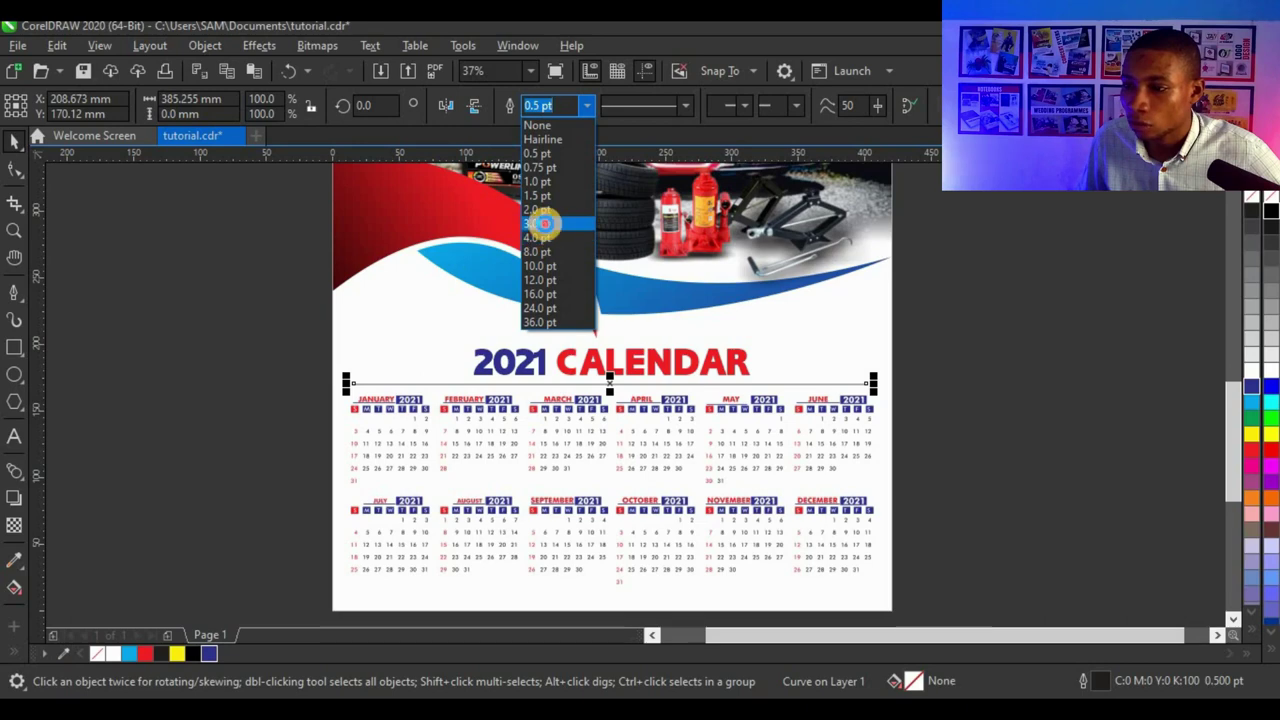
click(542, 223)
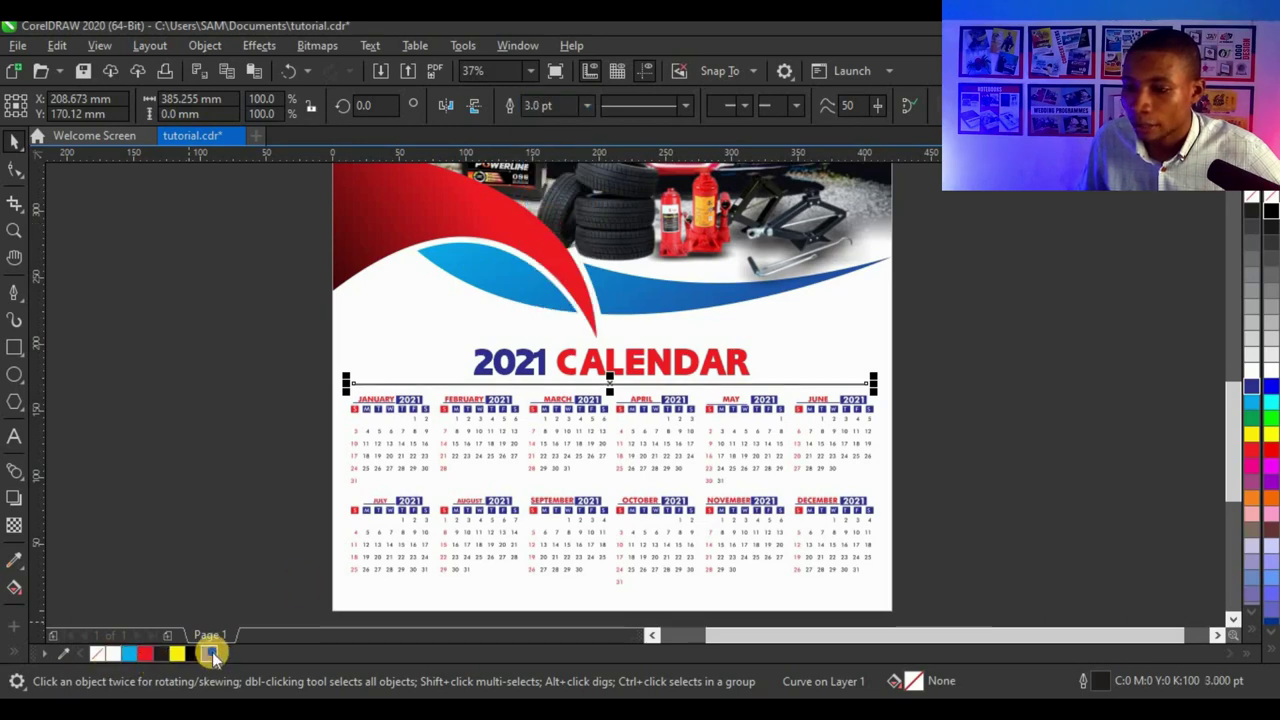
shift+click(837, 350)
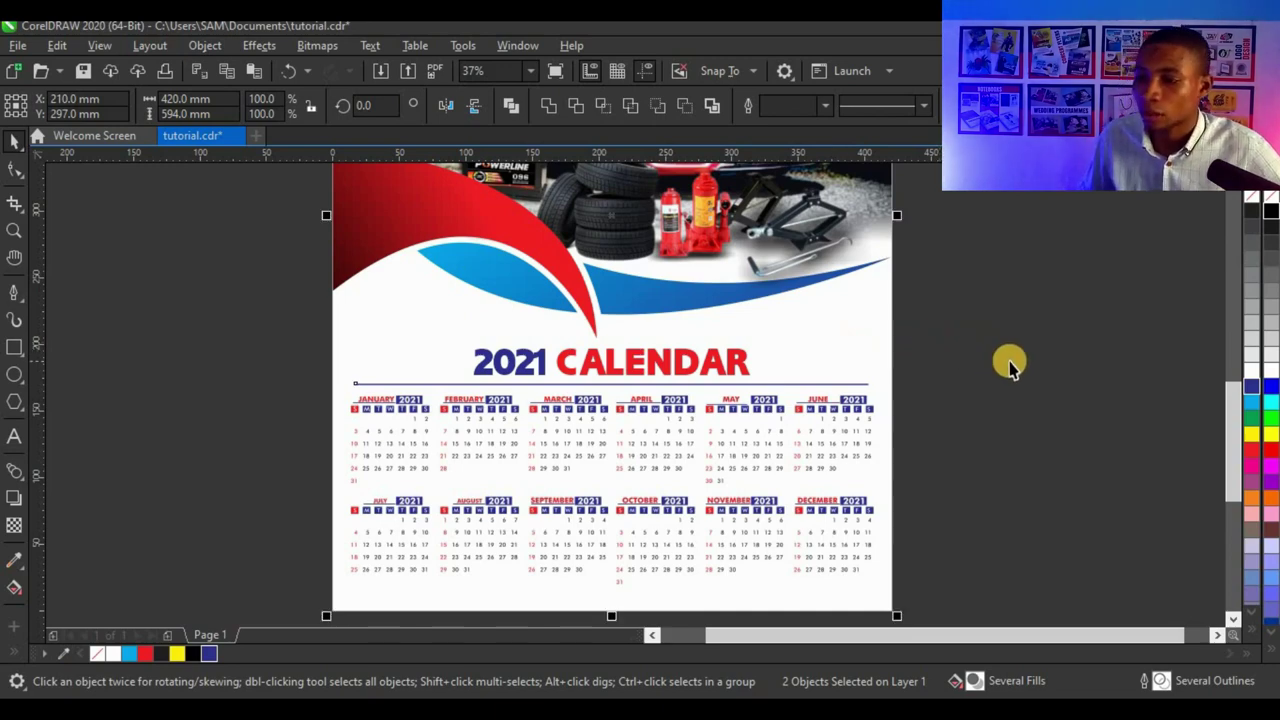
click(900, 366)
- Select every object of the calendar design and group them together
scroll(771, 400, down, 2)
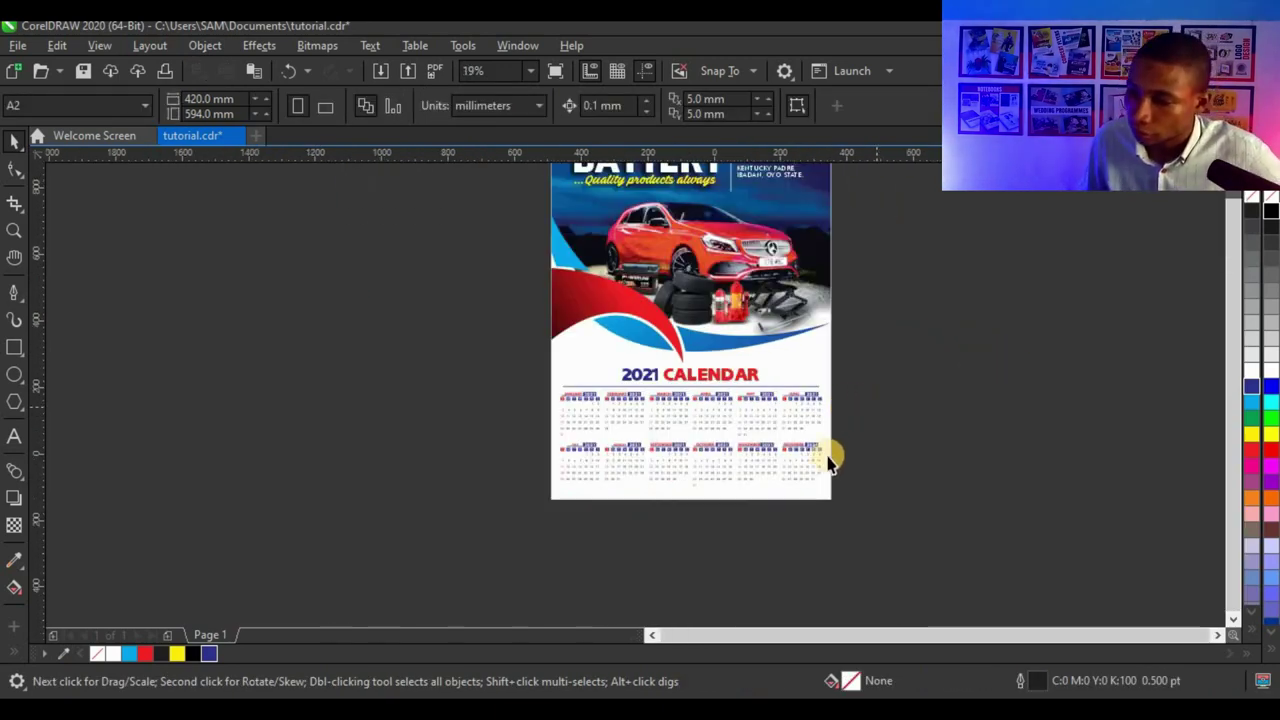
drag(958, 234, 547, 569)
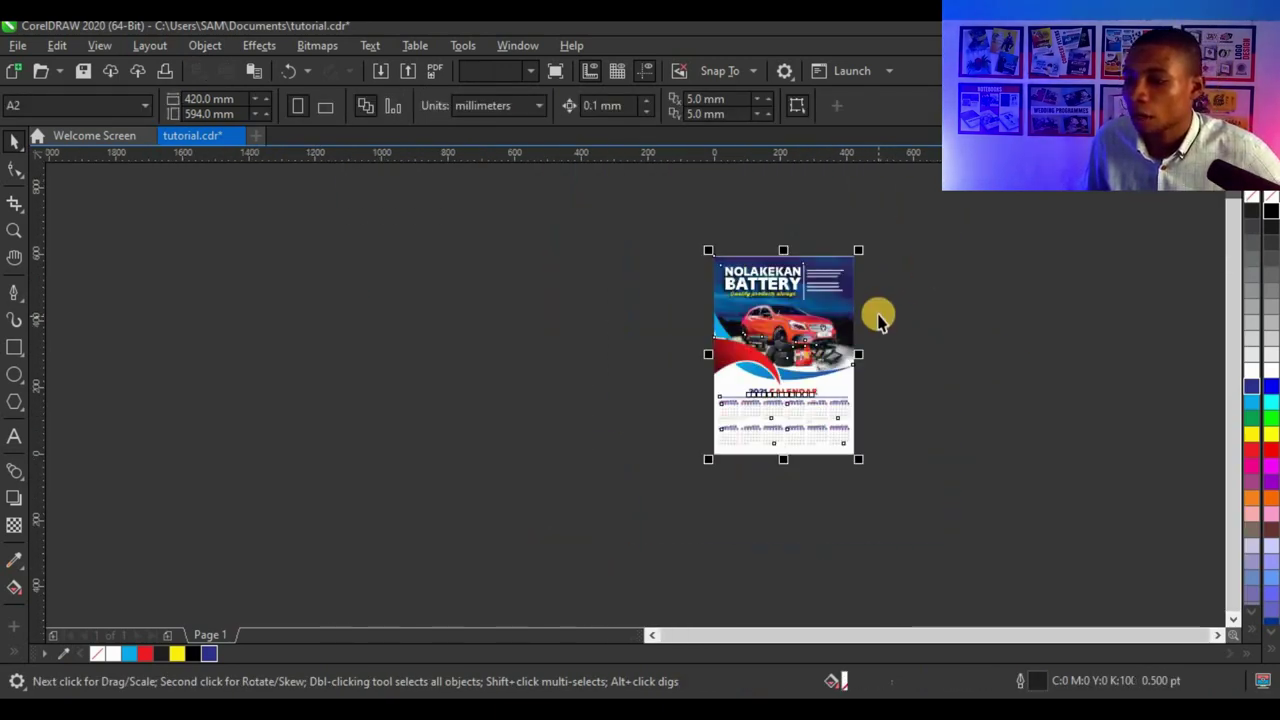
scroll(880, 317, up, 2)
key(ctrl+g)
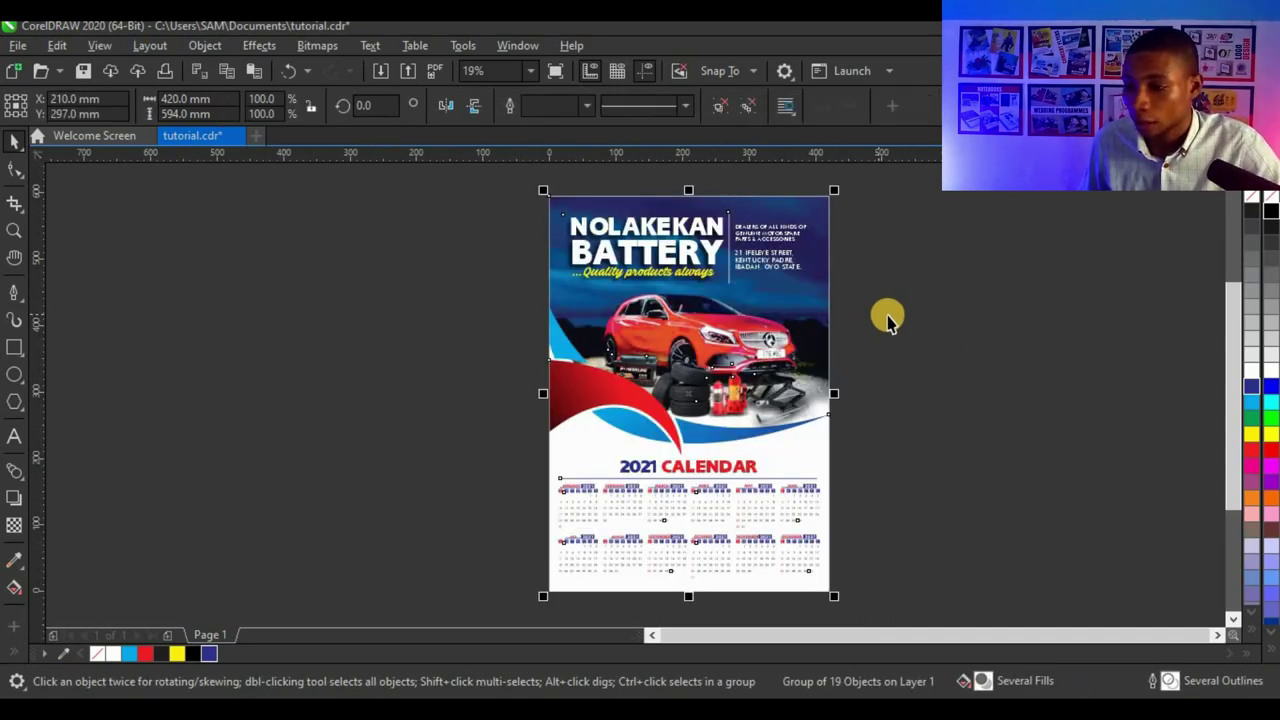
- Fit the page in view and examine the finished calendar in a full-screen preview
click(491, 366)
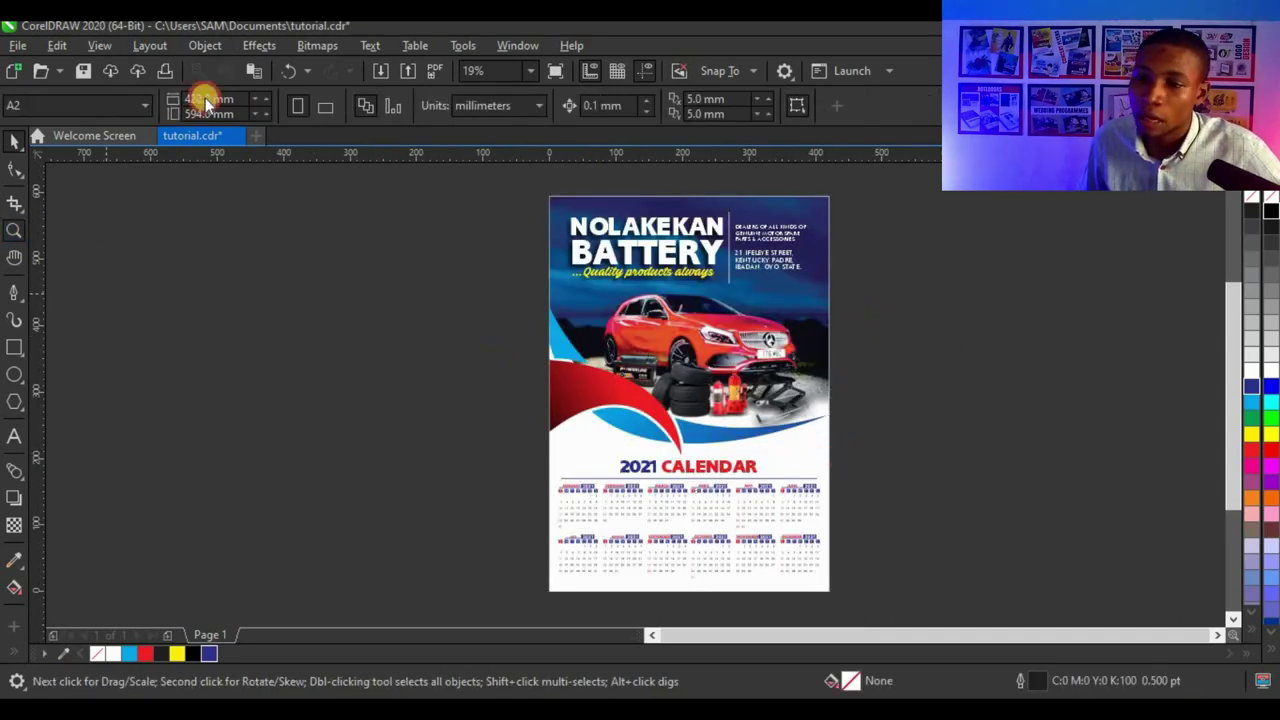
click(196, 106)
click(12, 141)
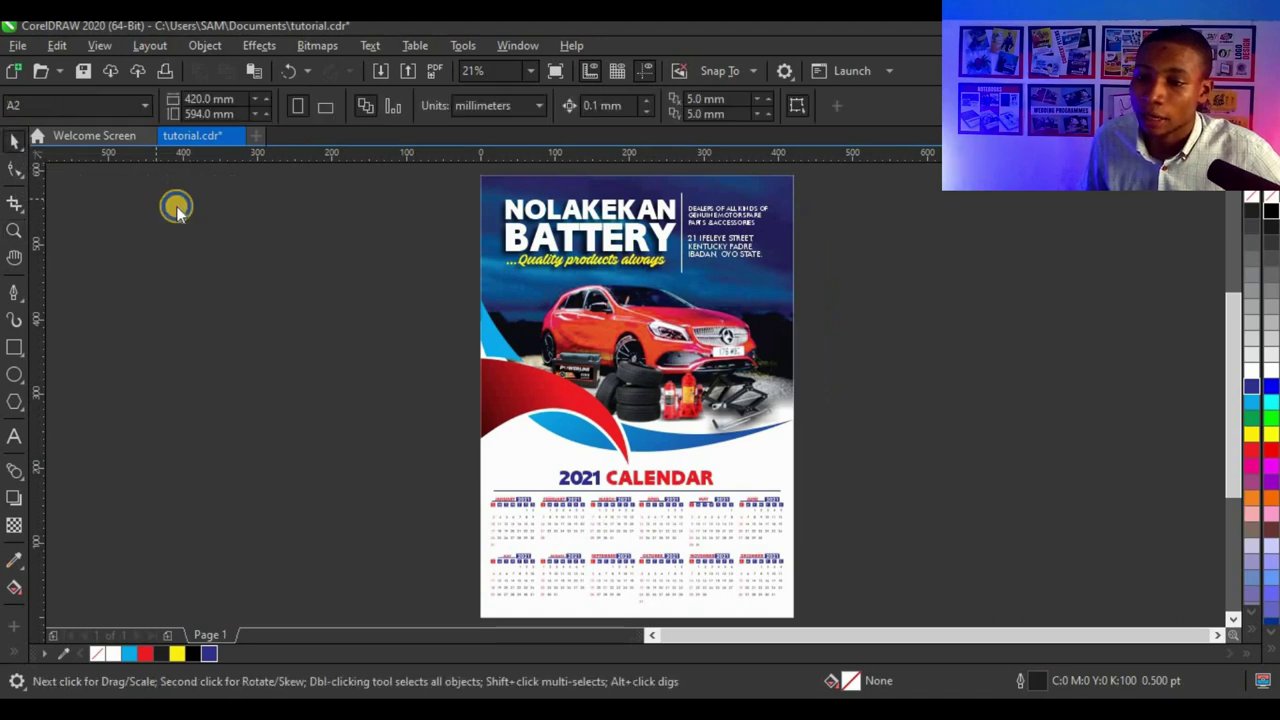
right_click(176, 208)
click(180, 209)
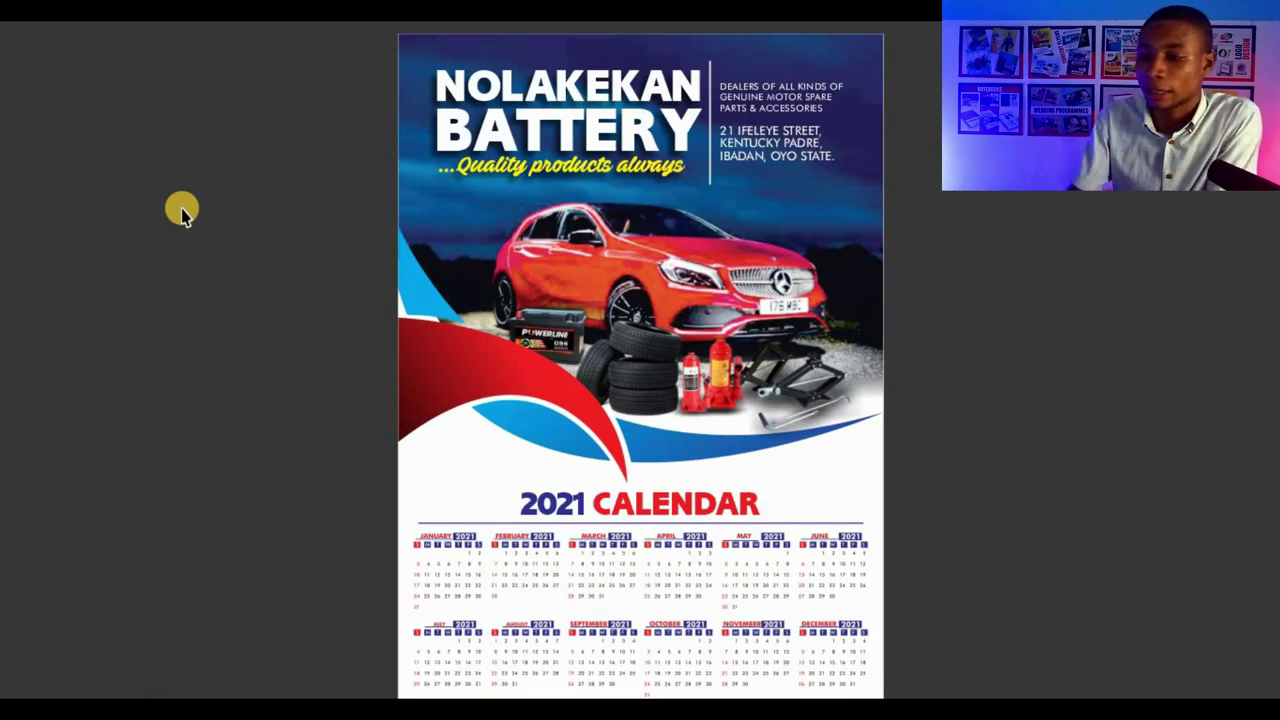